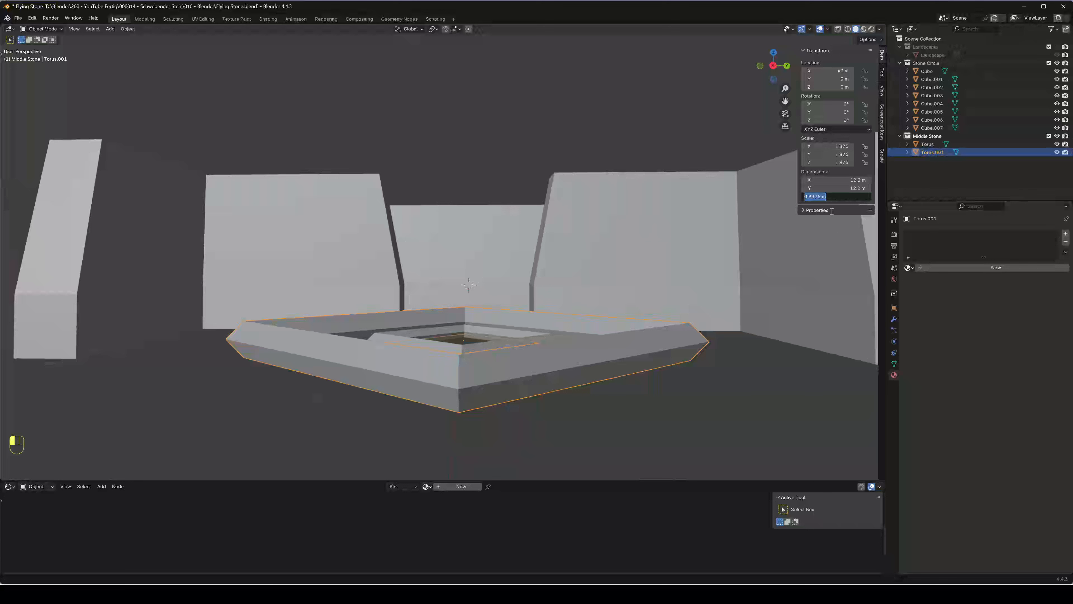
Try Z dimensions of 0.5 m and 0.65 m for the outer ring Torus.001
text(0.5)
click(831, 211)
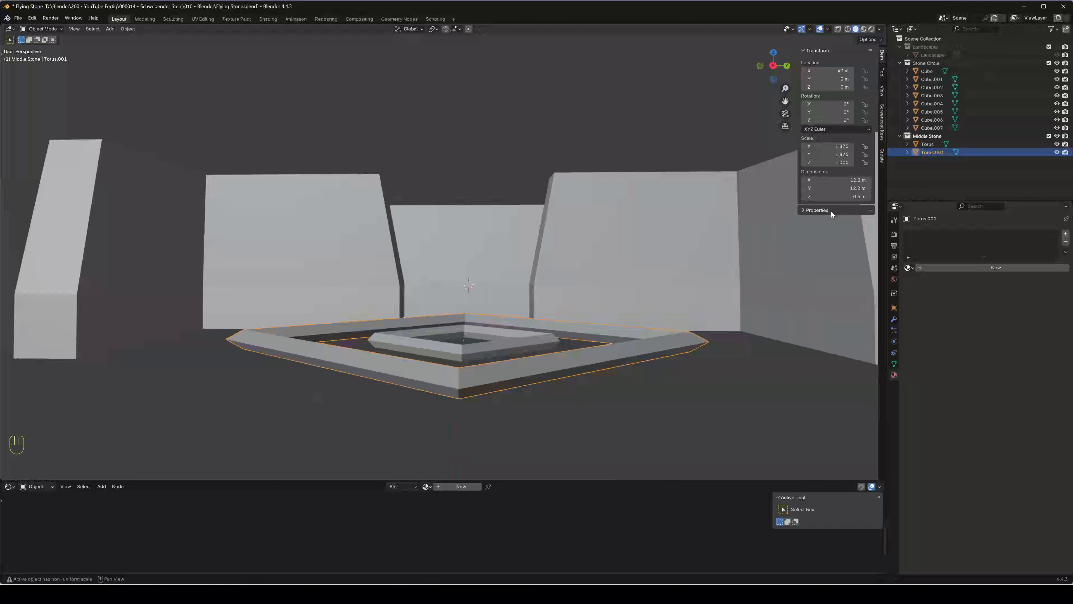
middle_drag(831, 213, 607, 362)
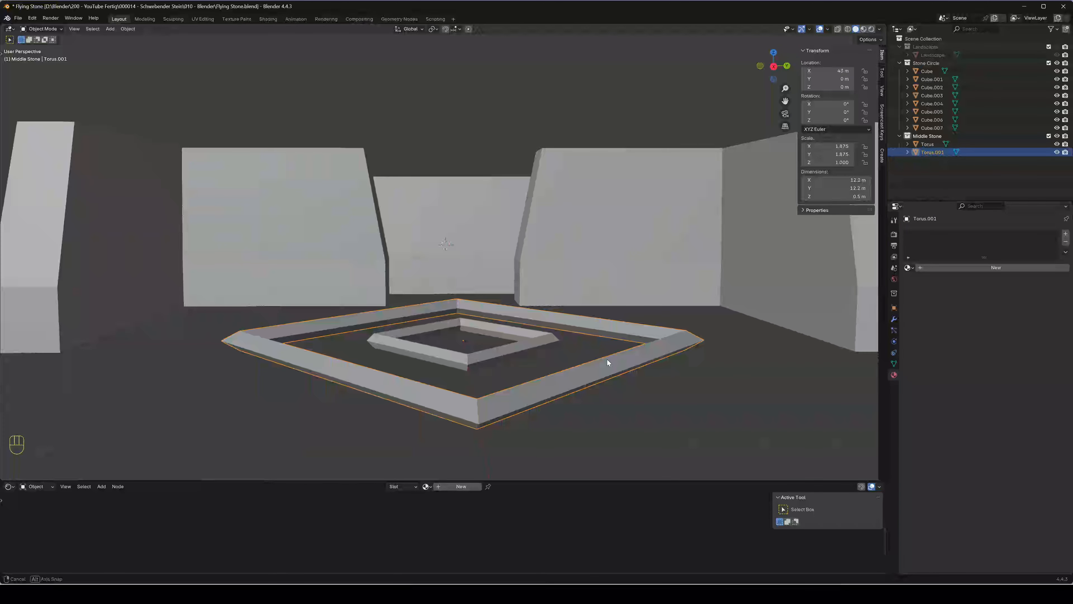
click(859, 196)
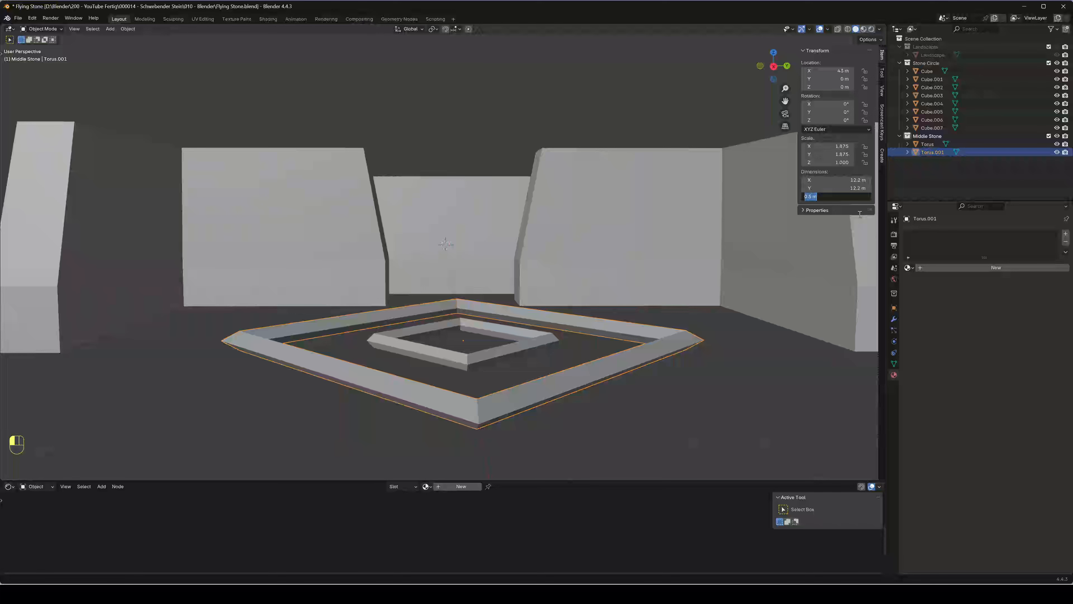
text(0.65)
key(Return)
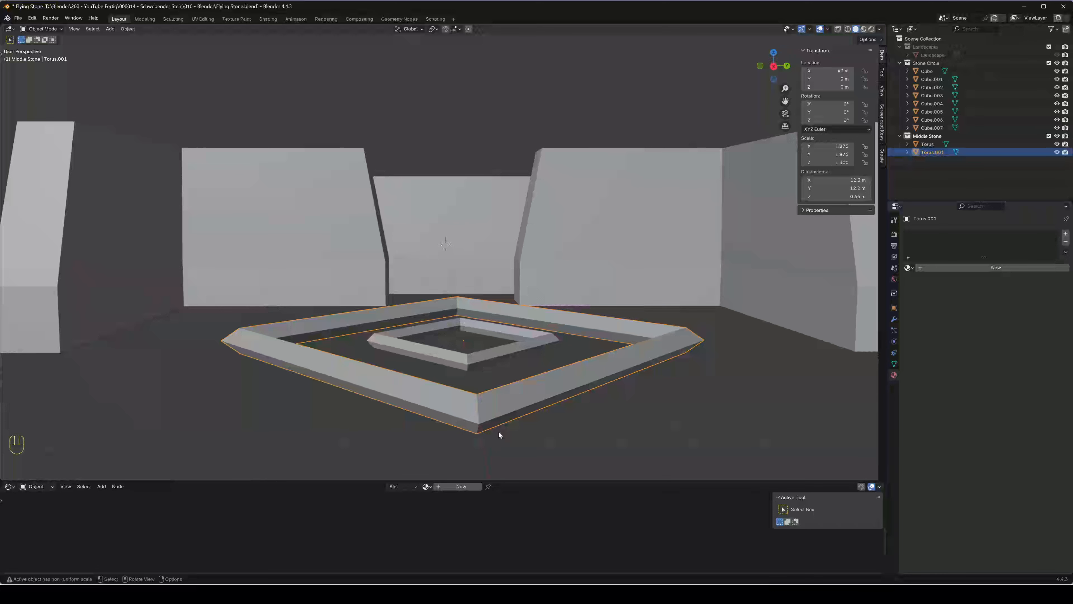
Set the Z dimension of the outer ring Torus.001 to 0.6 m
click(839, 196)
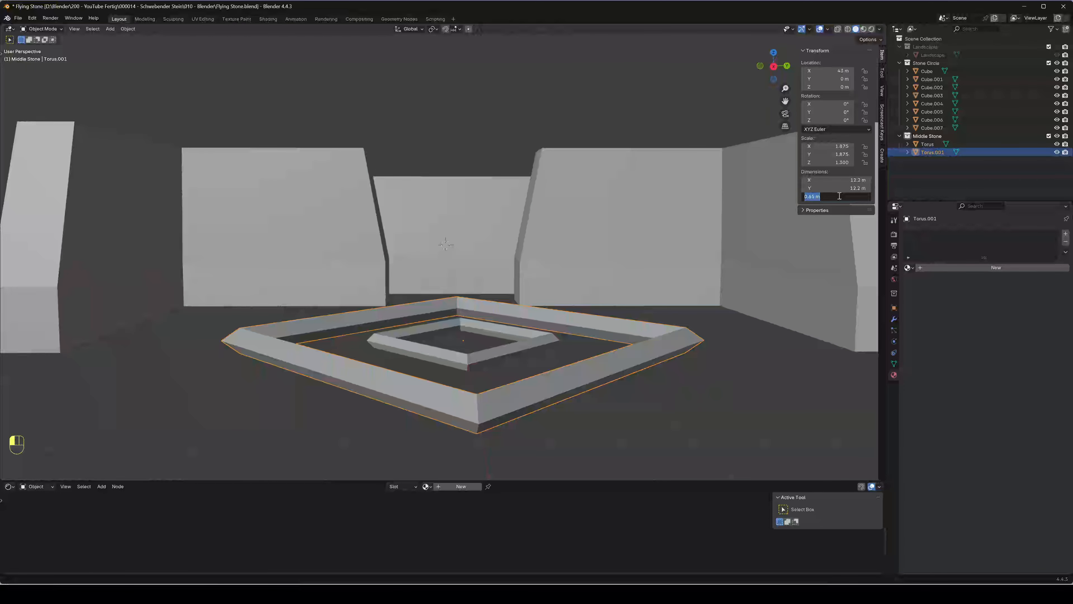
text(0.6)
key(Return)
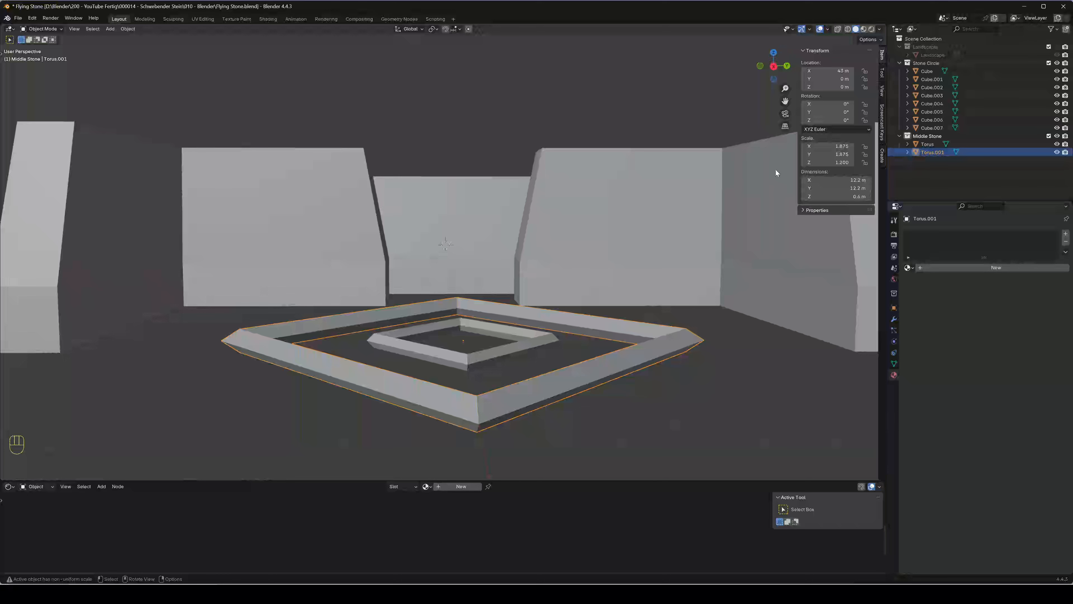
Apply the scale of the inner ring Torus and of the outer ring Torus.001
click(466, 361)
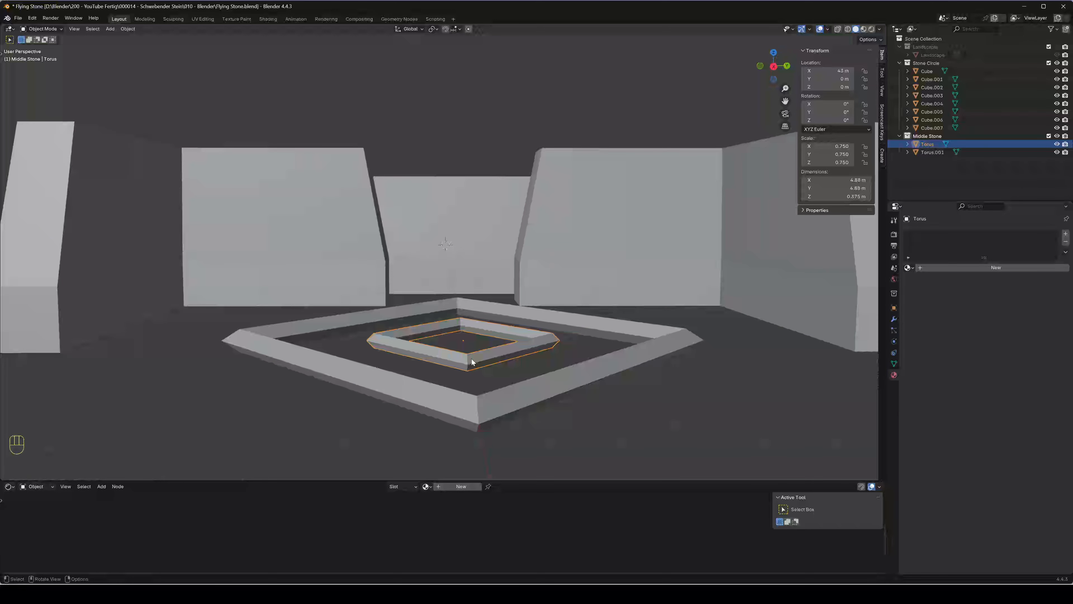
right_click(472, 362)
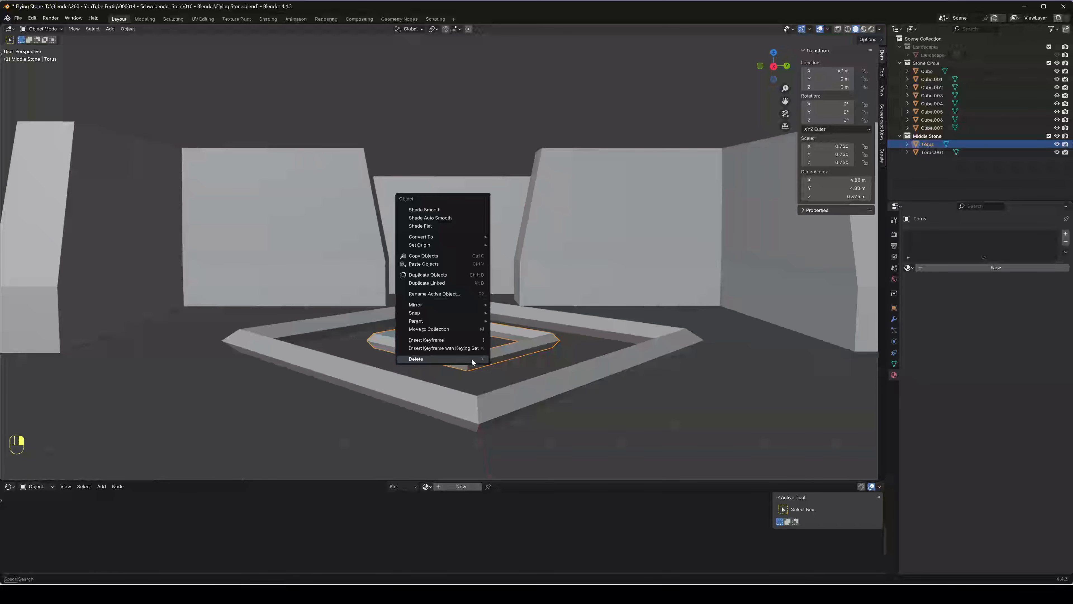
click(503, 354)
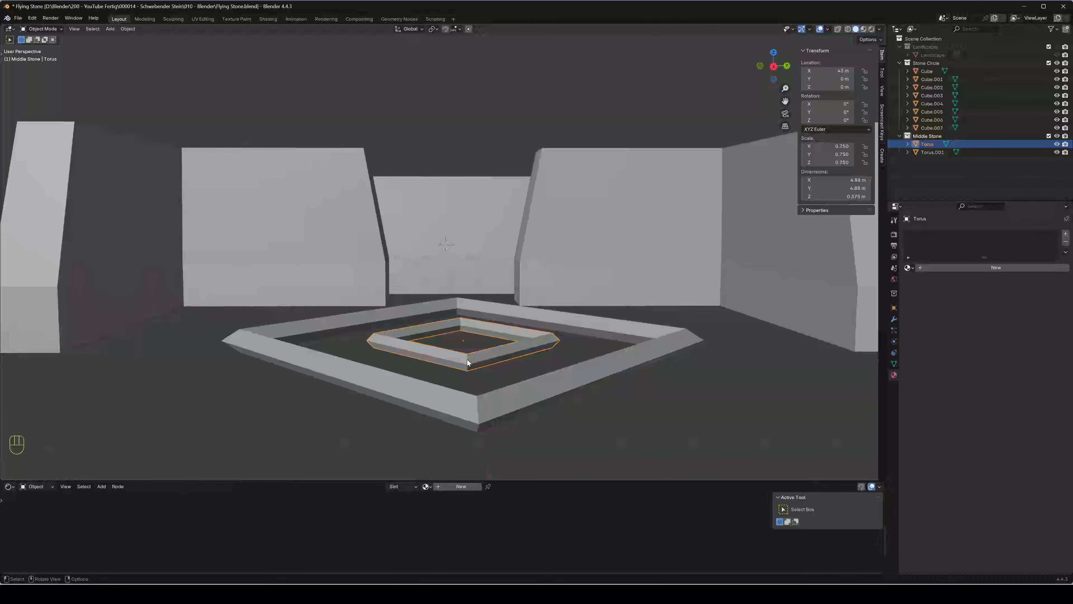
key(ctrl+a)
click(467, 376)
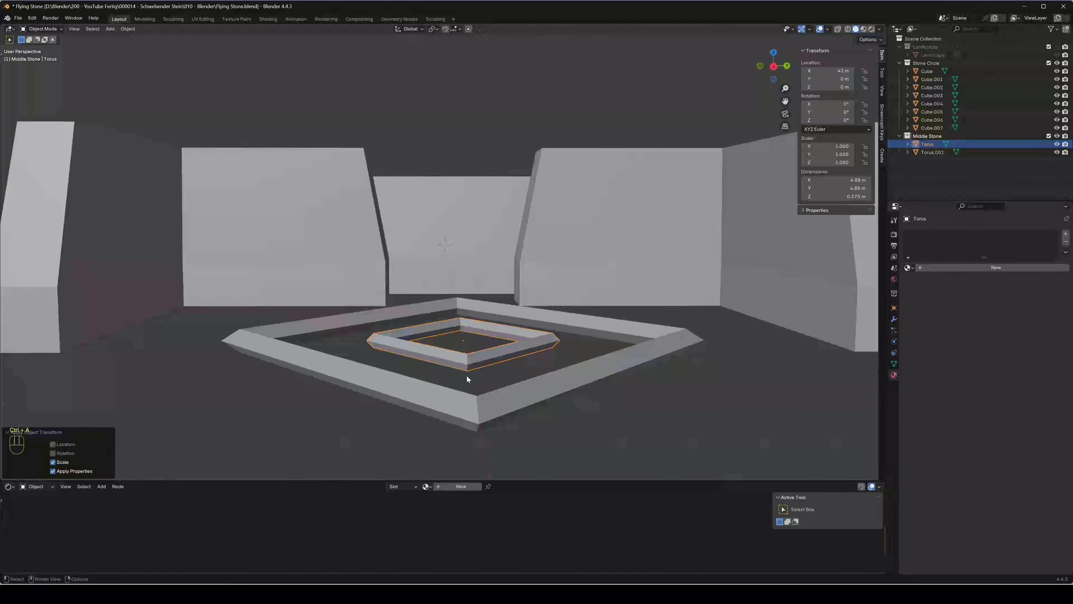
ctrl+click(544, 399)
key(ctrl+a)
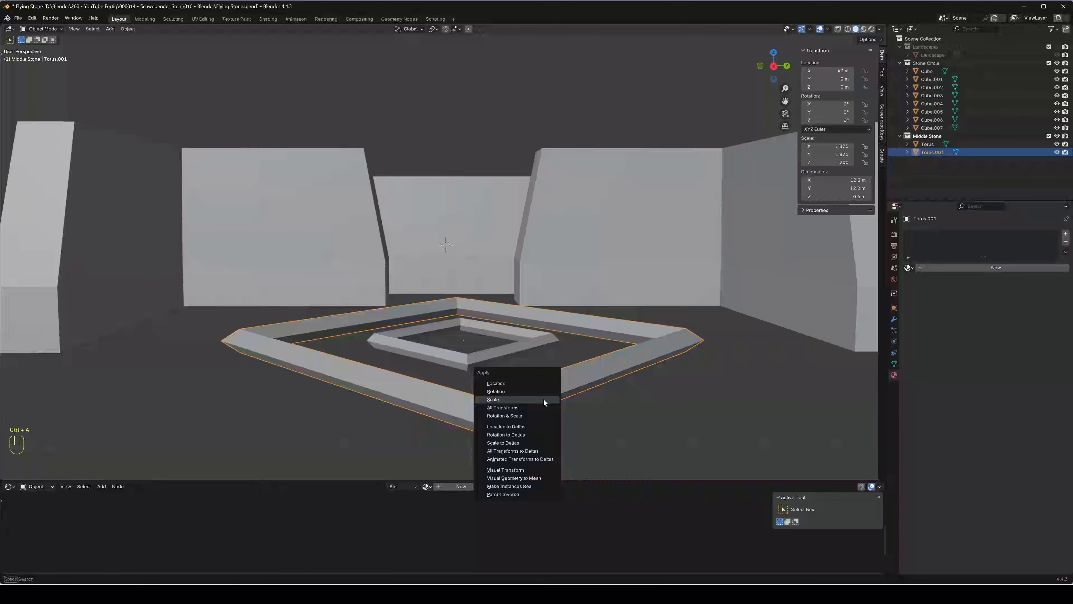
click(544, 400)
Apply the scale of the back slab Cube.004 in the stone circle
click(706, 217)
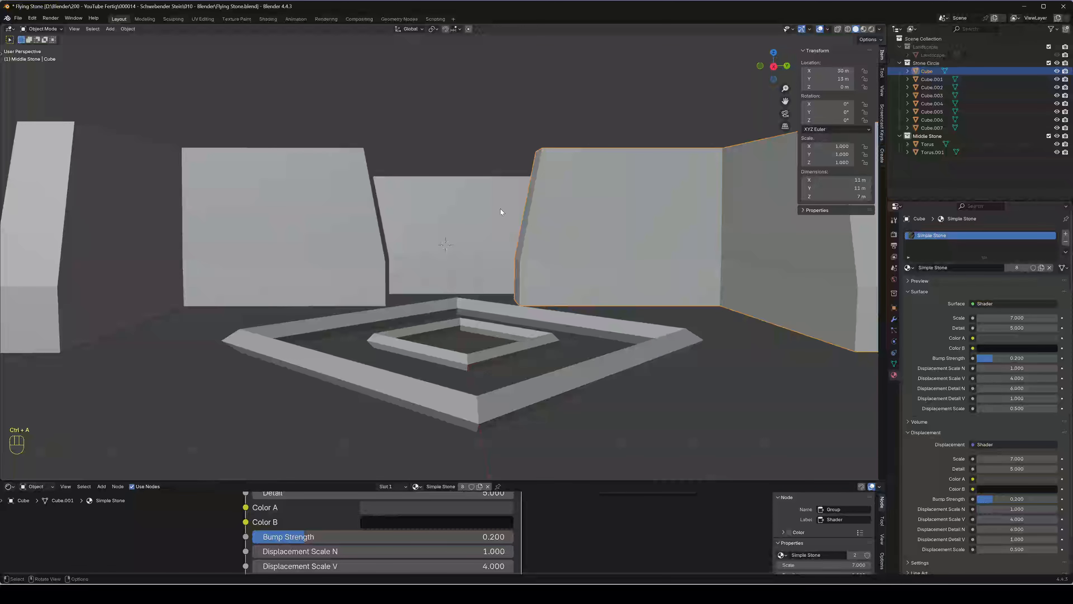
click(501, 210)
click(318, 232)
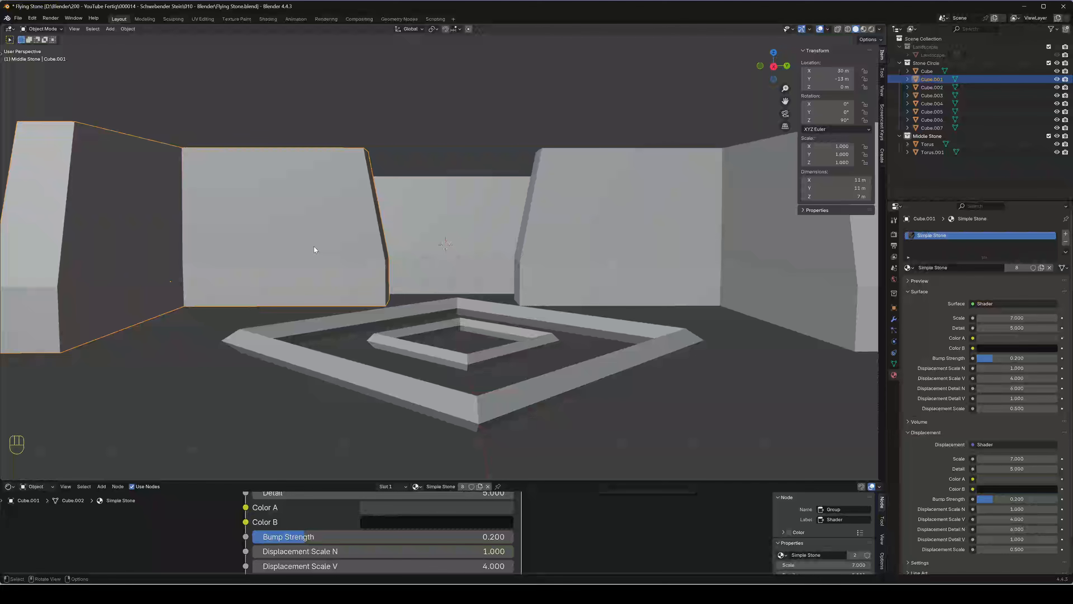
click(479, 244)
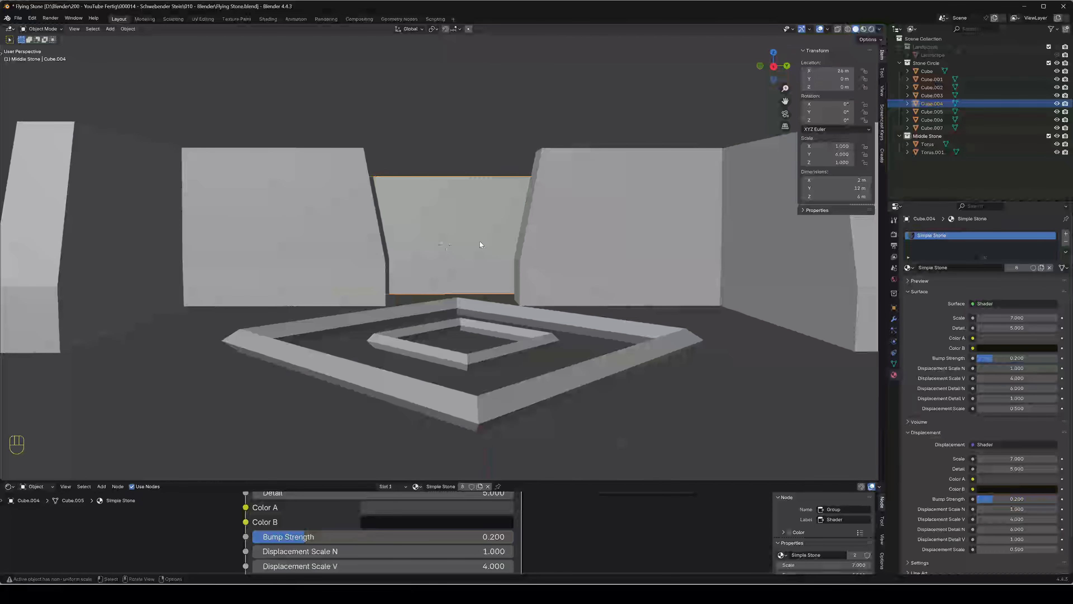
right_click(496, 222)
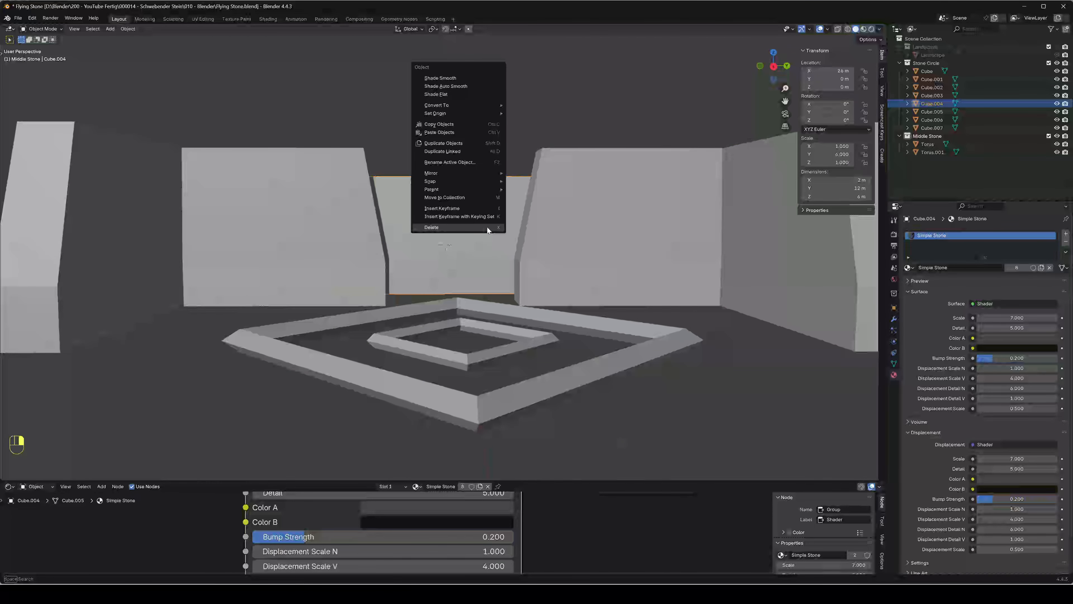
key(ctrl+a)
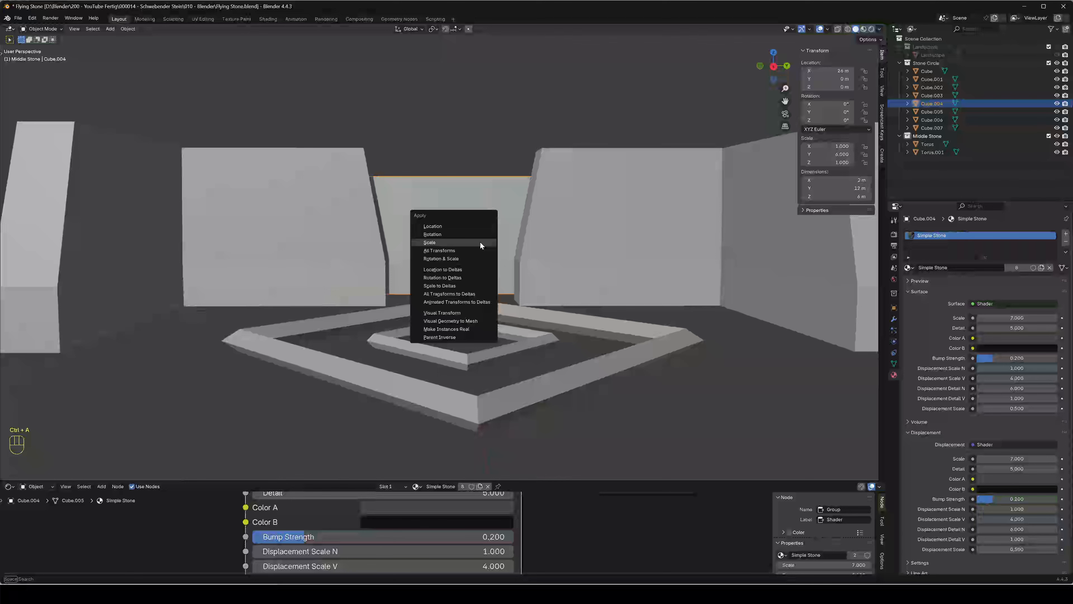
click(480, 242)
Apply the scale of the outer side slab Cube.007 in the stone circle
scroll(528, 252, up, 6)
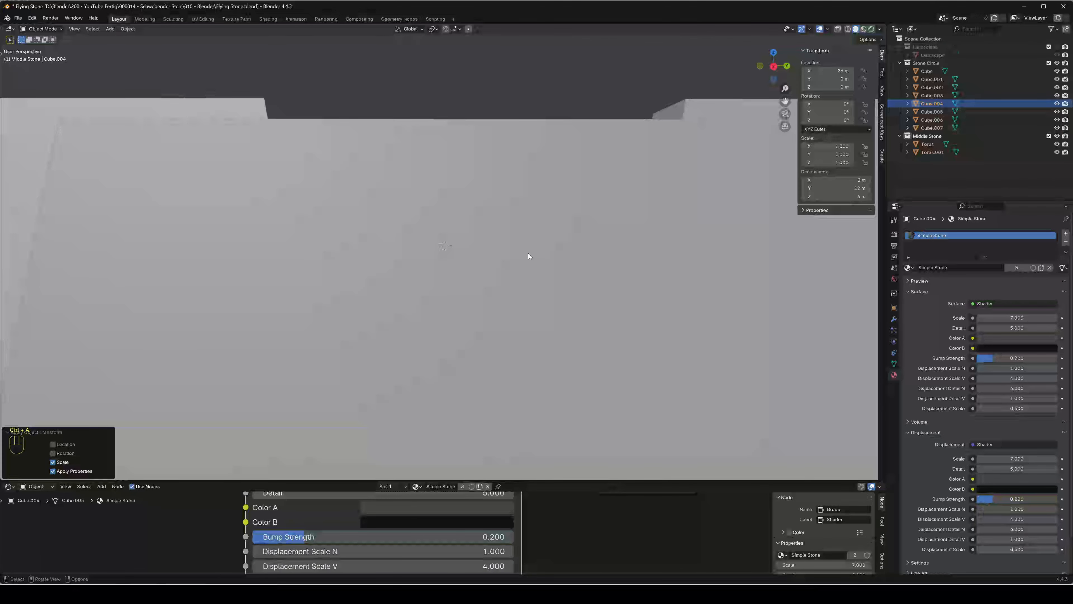
scroll(528, 253, down, 5)
middle_drag(528, 253, 511, 286)
scroll(511, 288, down, 6)
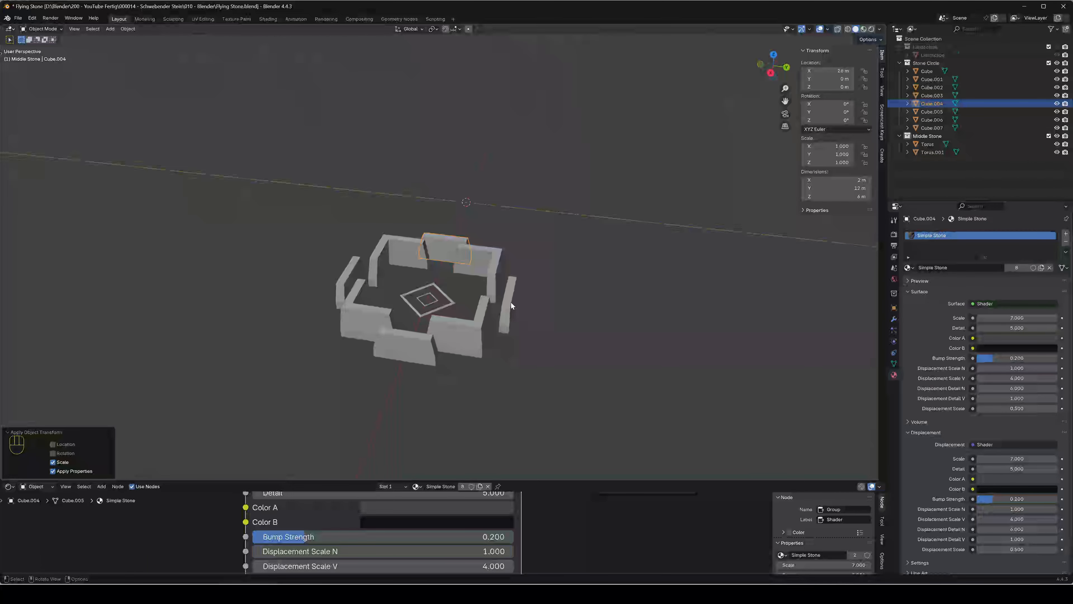
ctrl+click(511, 305)
key(ctrl+a)
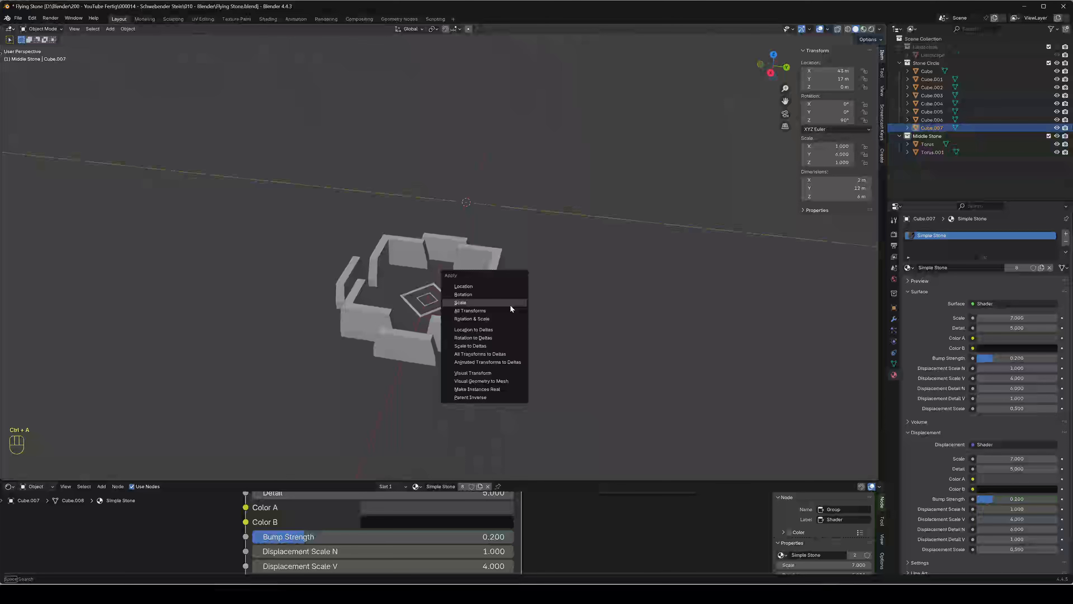
click(510, 303)
Apply the scale of the remaining outer slabs Cube.006 and Cube.005 in the stone circle
ctrl+click(357, 272)
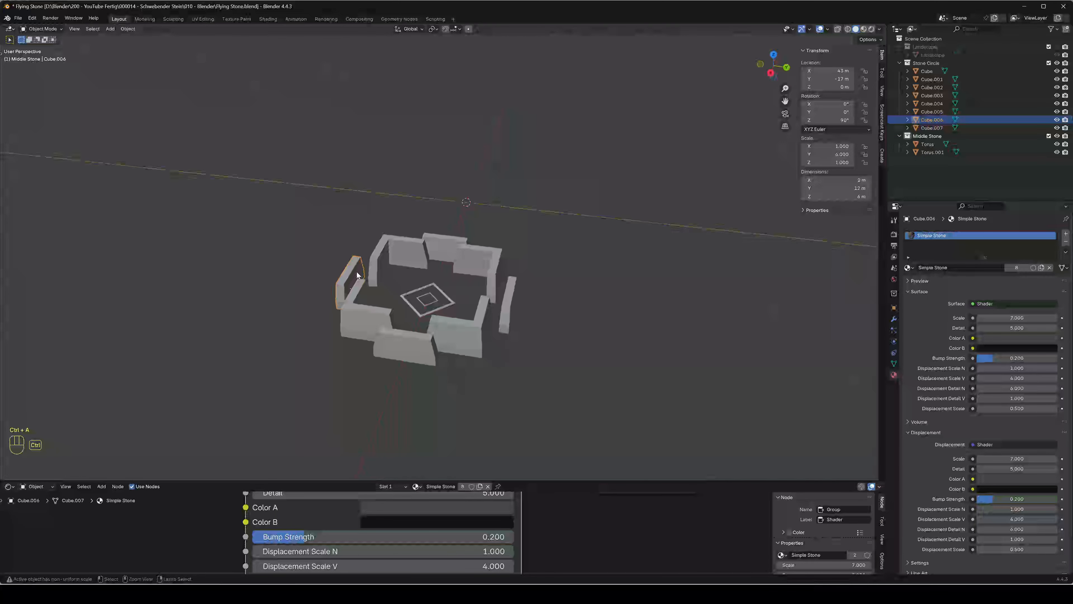
key(ctrl+a)
click(356, 275)
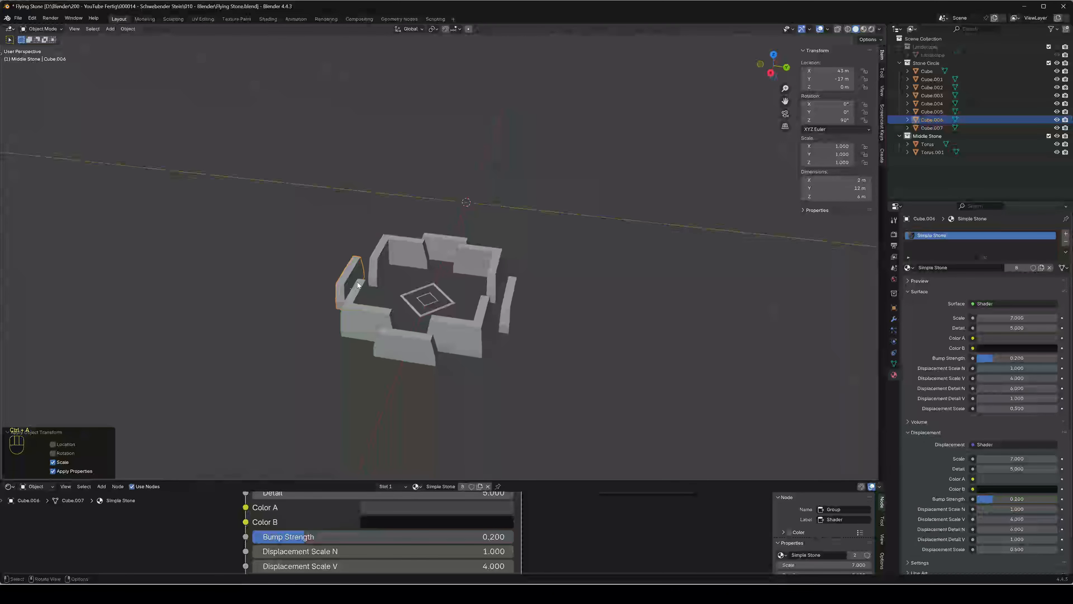
ctrl+click(398, 341)
key(ctrl+a)
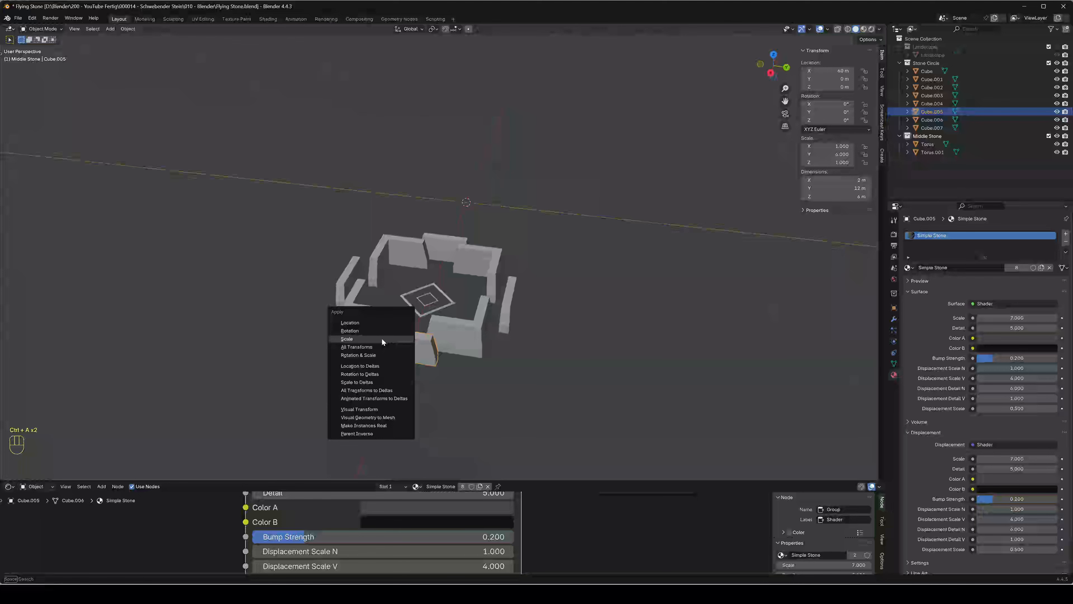
click(382, 339)
scroll(415, 315, up, 5)
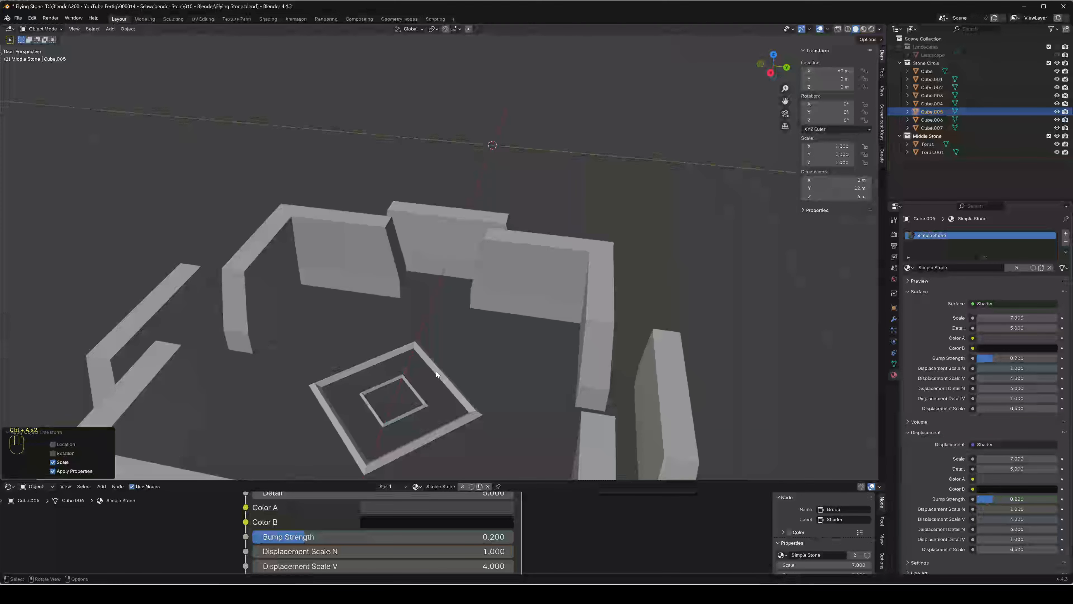
click(436, 371)
click(413, 388)
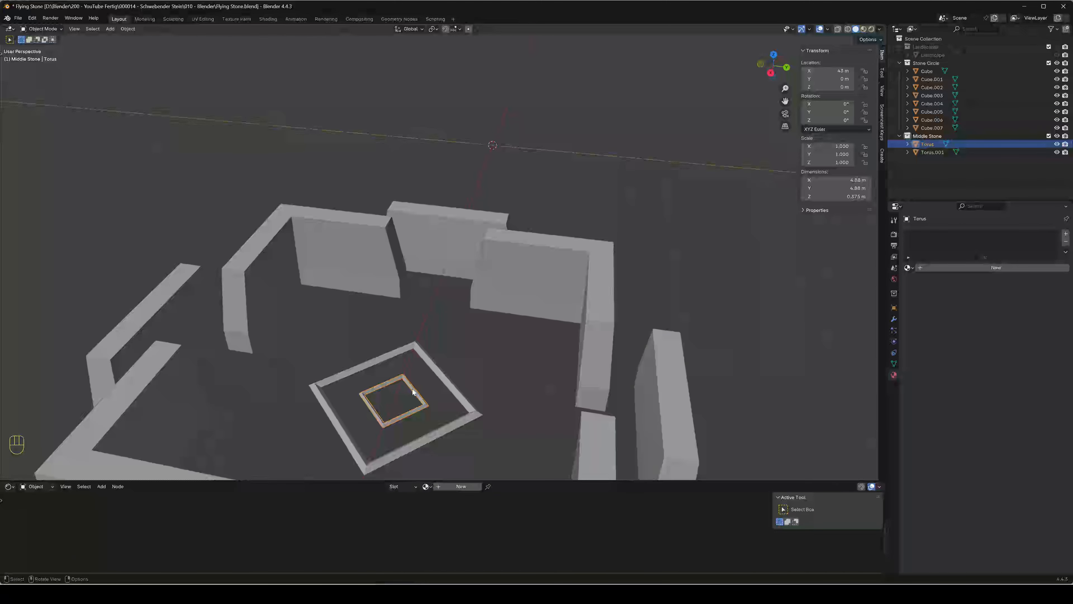
middle_drag(413, 389, 423, 357)
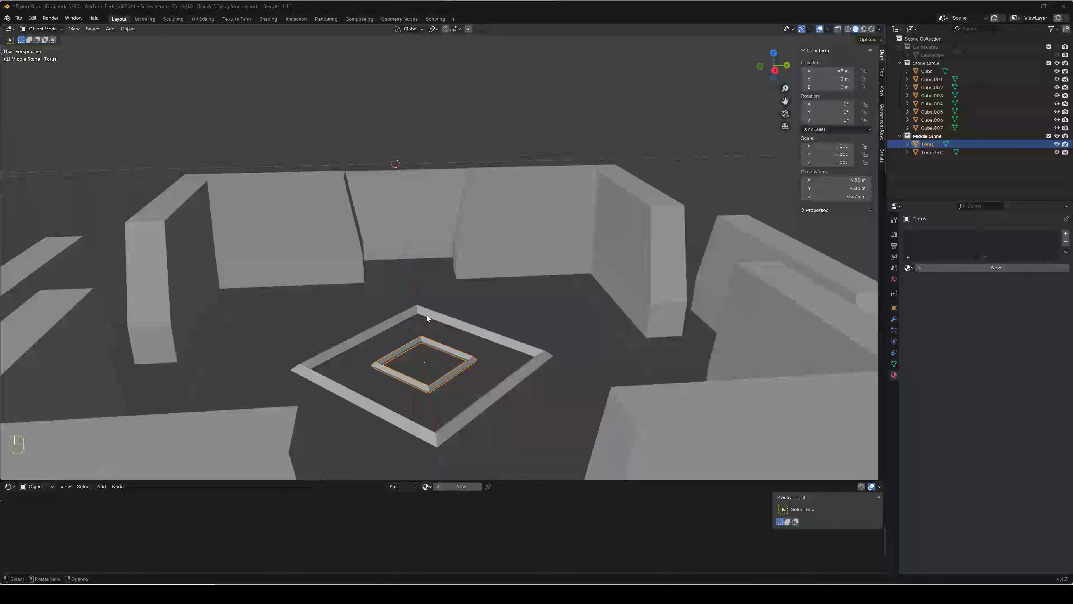
Add a UV sphere to the Middle Stone collection at the world origin
shift+middle_drag(427, 315, 49, 365)
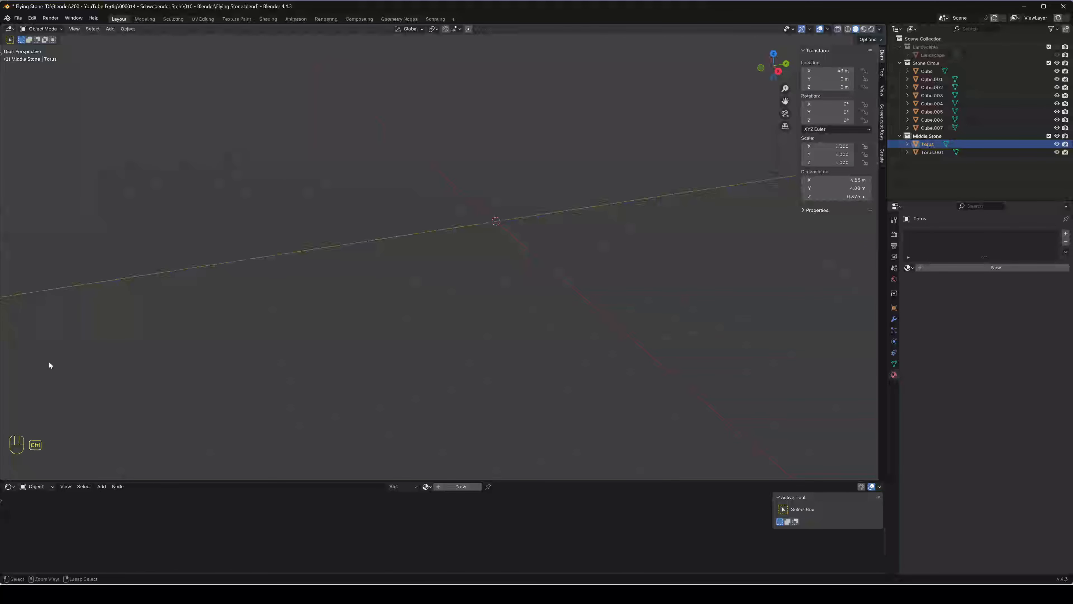
key(ctrl+a)
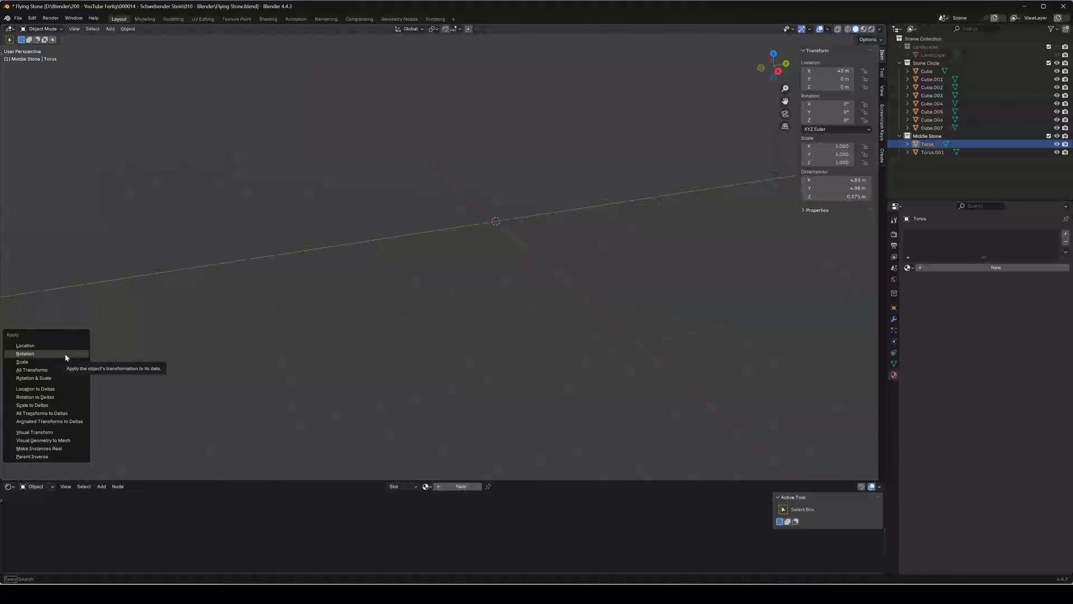
shift+click(459, 286)
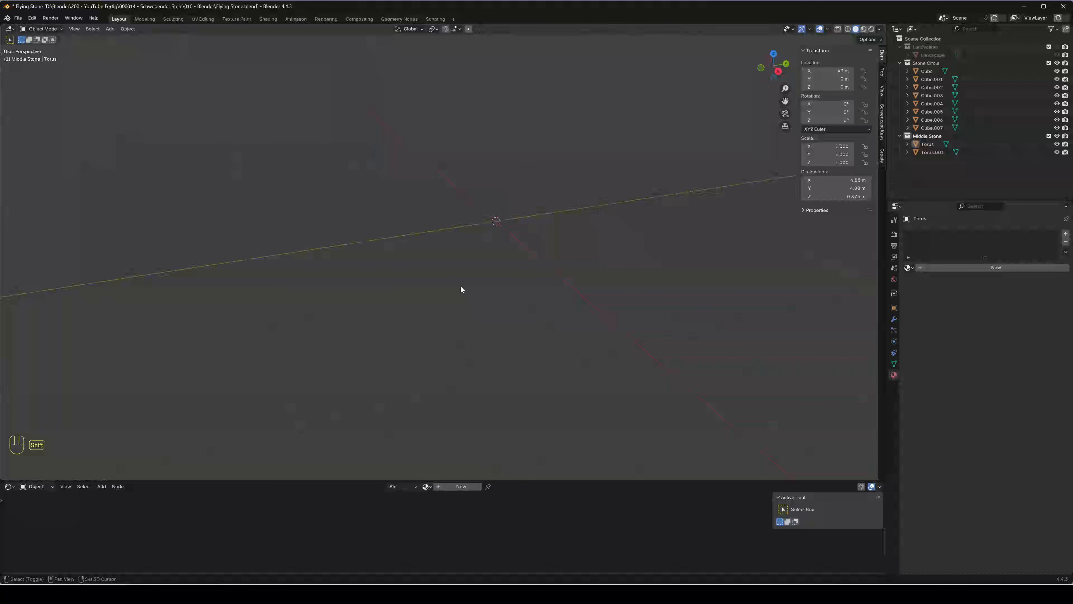
key(shift+a)
mouse_move(461, 286)
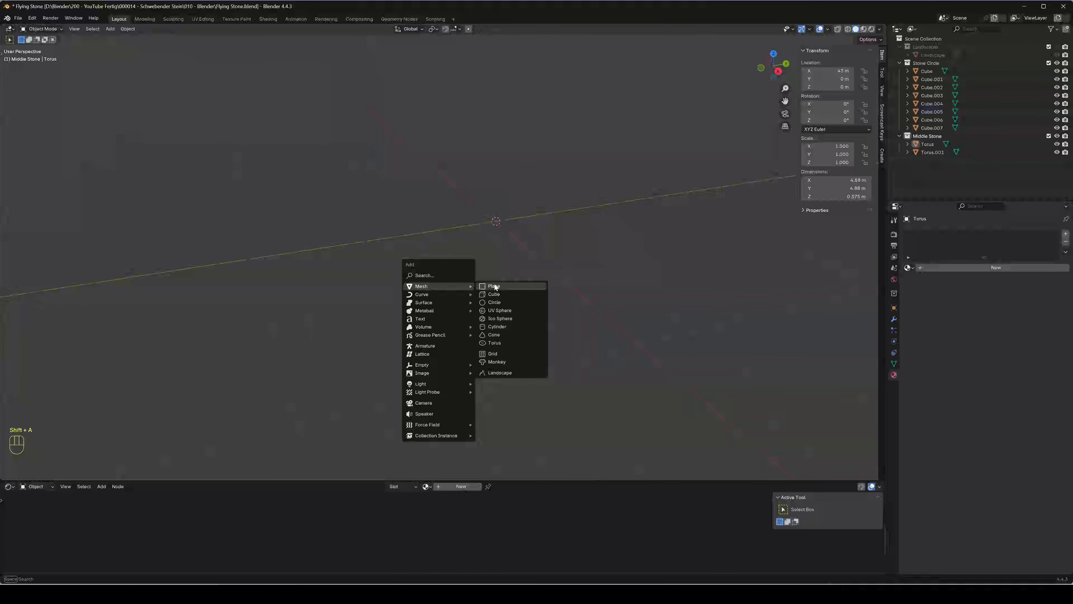
click(509, 312)
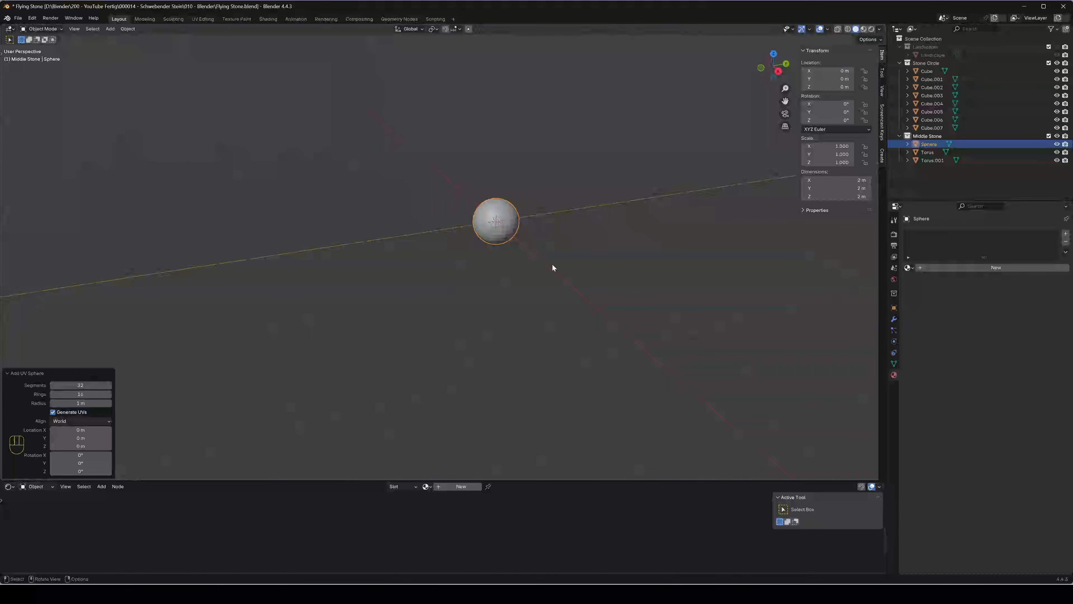
Set the new UV sphere to 64 segments and 32 rings
scroll(552, 264, up, 1)
shift+middle_drag(546, 258, 540, 260)
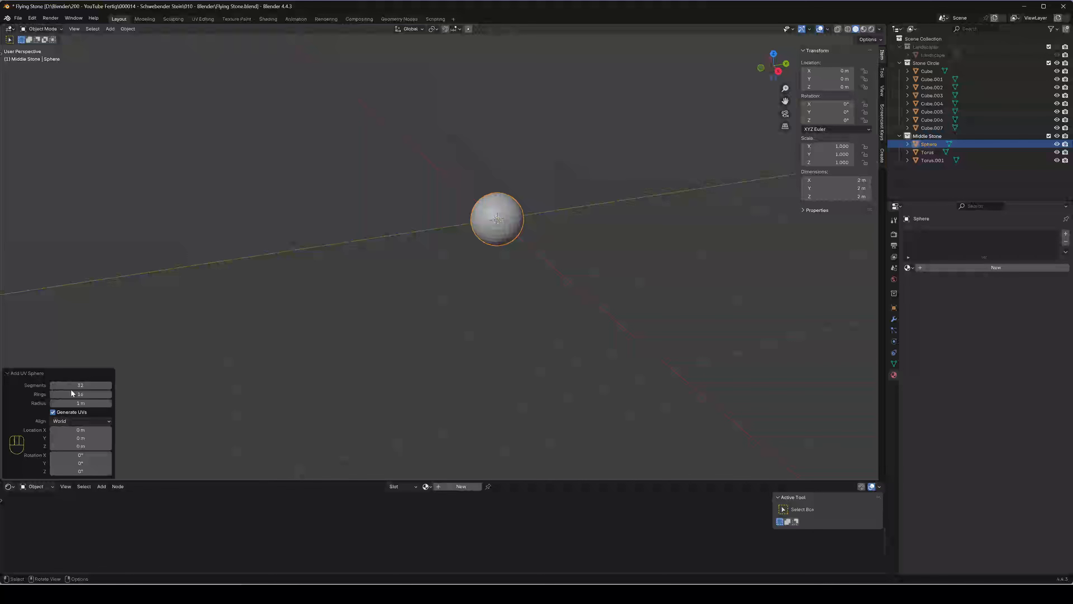
click(84, 385)
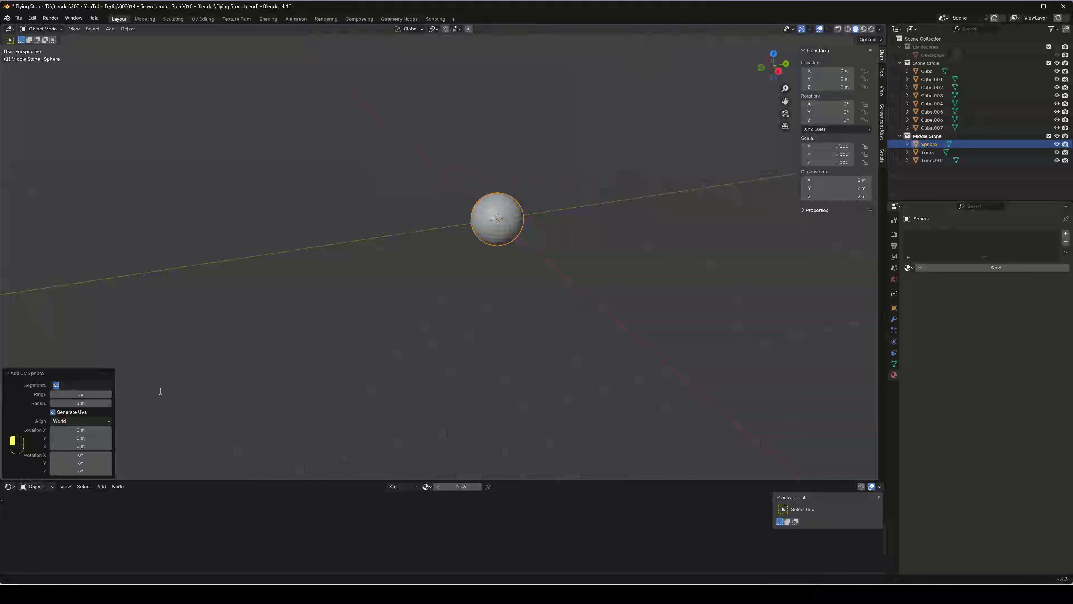
text(64)
key(Return)
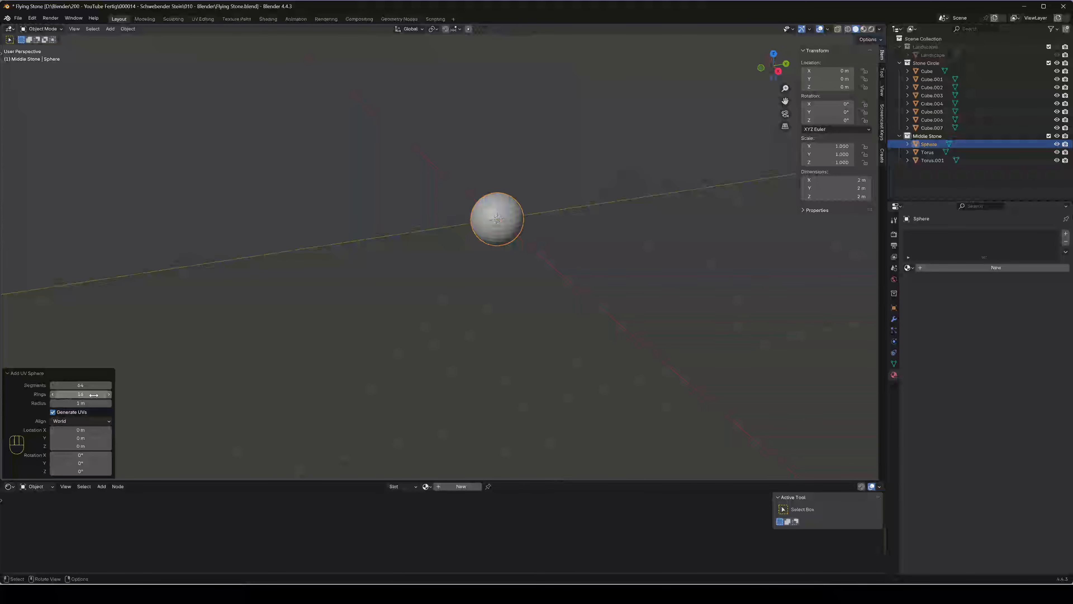
click(94, 394)
text(32)
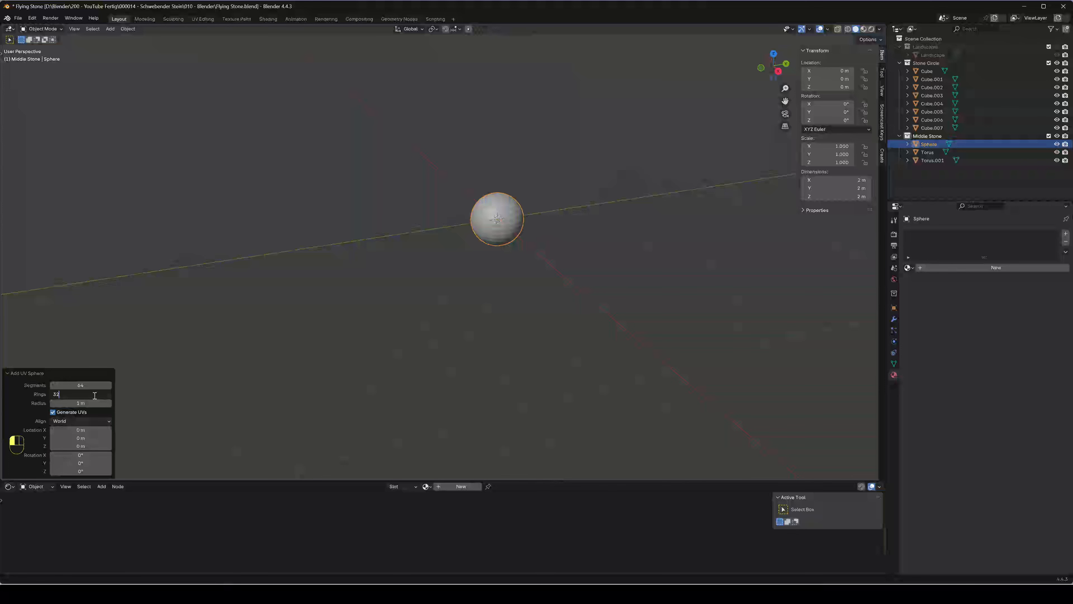
key(Return)
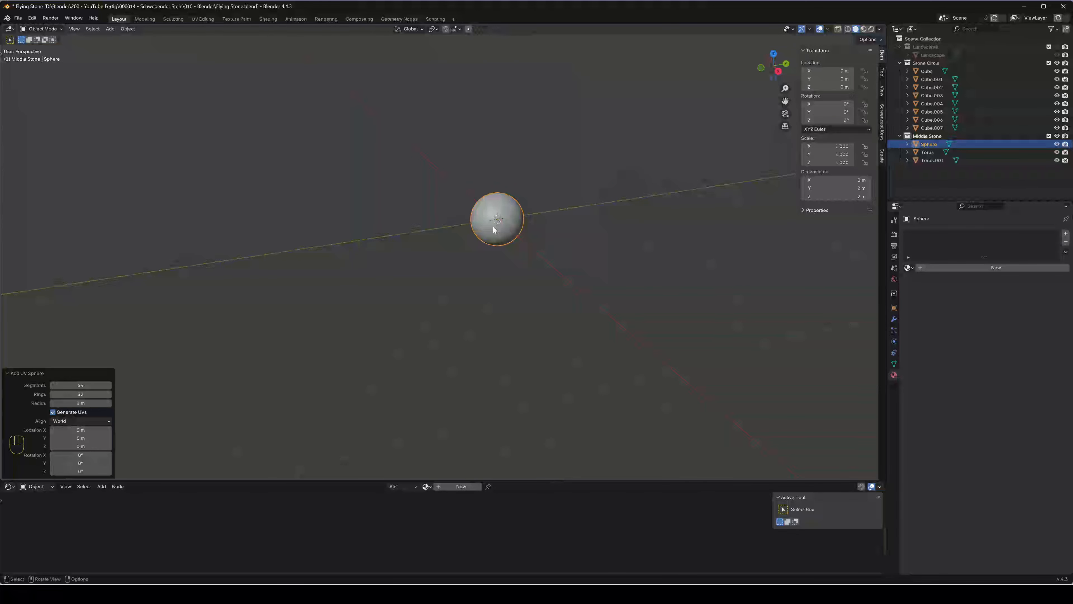
Stretch the sphere's top vertex upward about 1.95 m along Z using smooth proportional editing with a size of about 1.95 m
middle_drag(501, 255, 535, 267)
scroll(543, 261, up, 1)
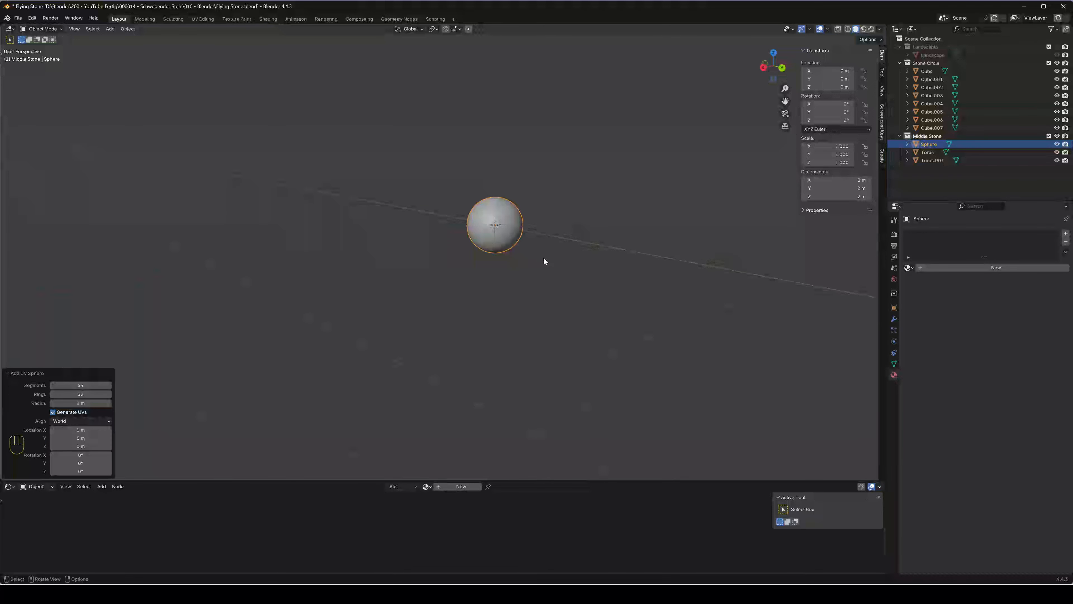
key(Tab)
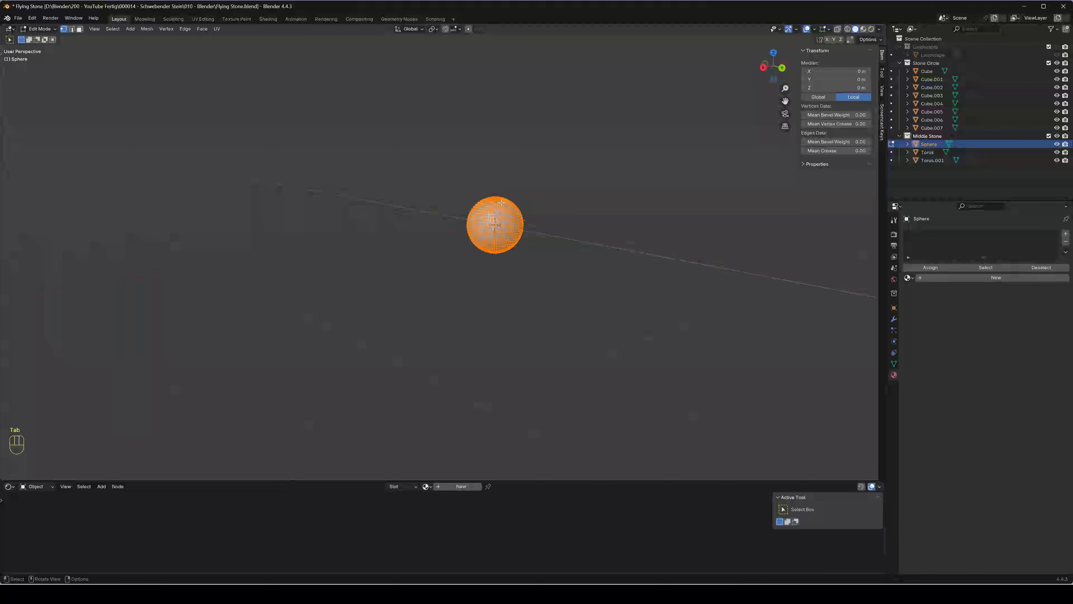
click(468, 29)
click(499, 197)
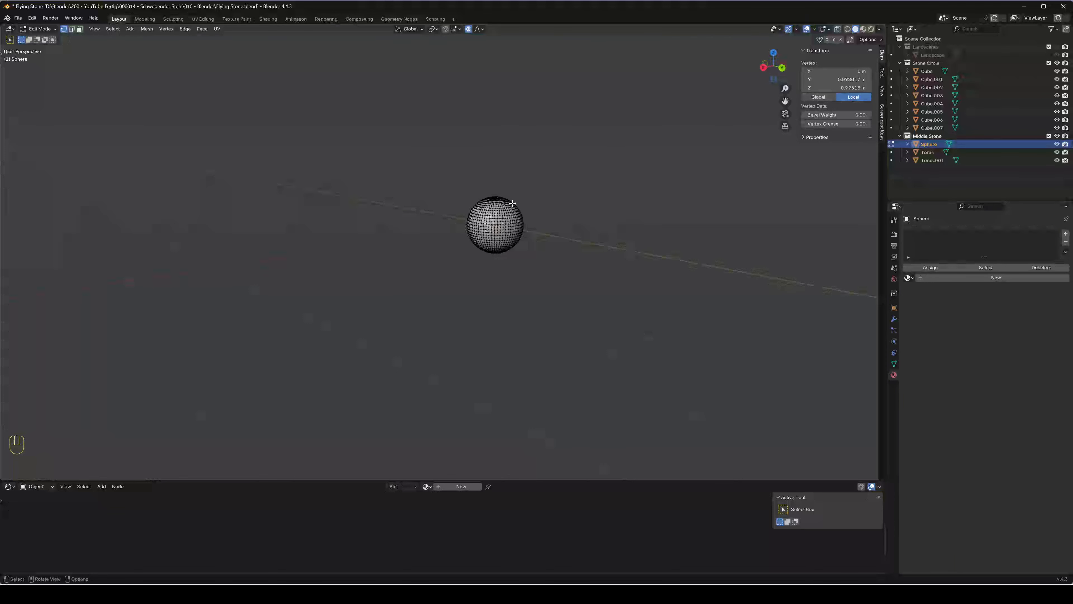
key(g)
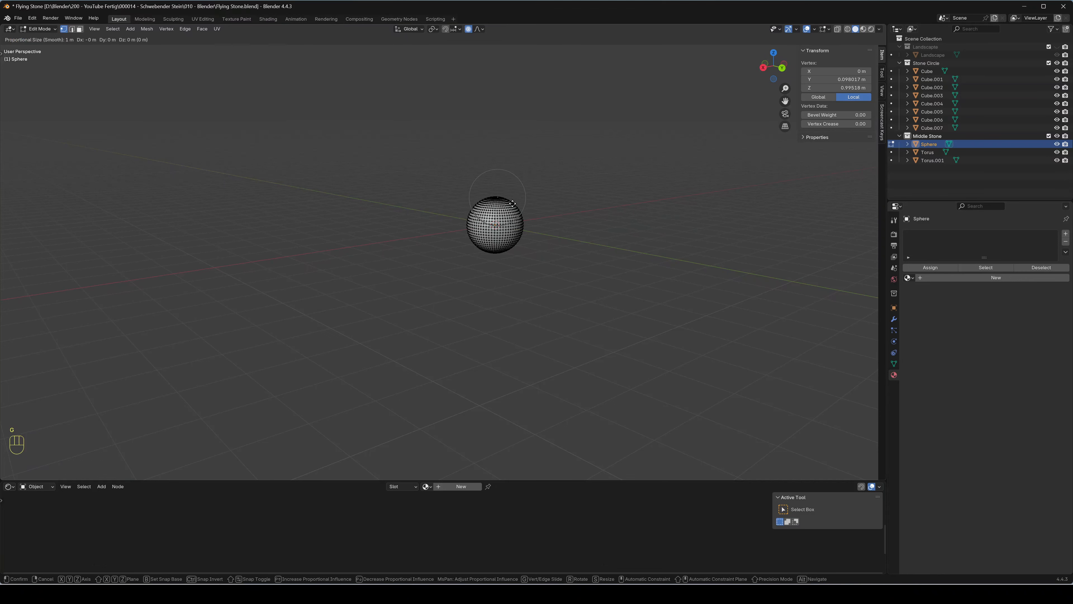
key(z)
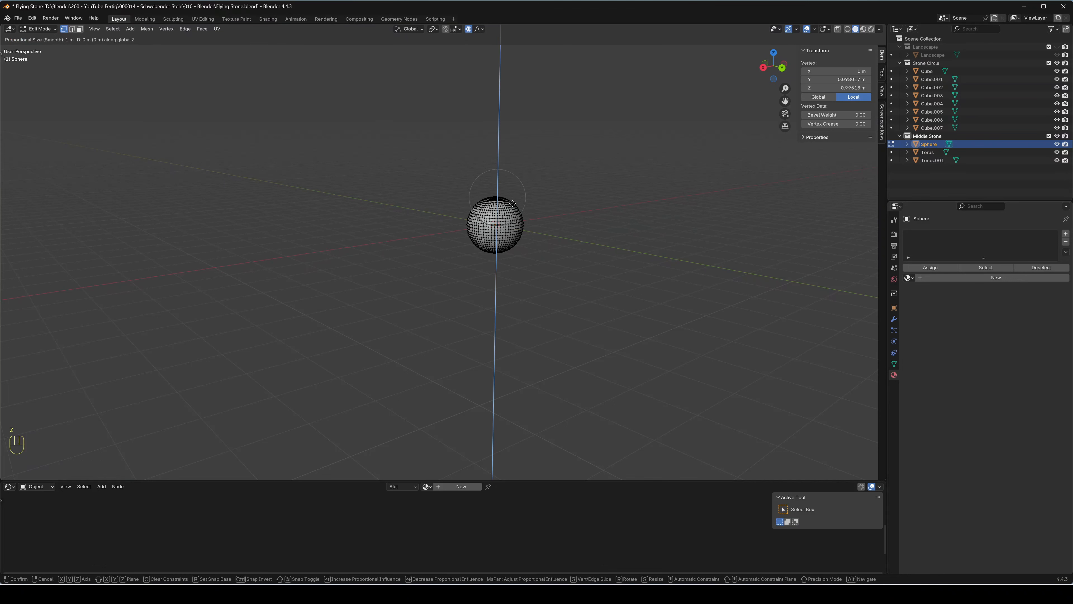
scroll(509, 186, down, 2)
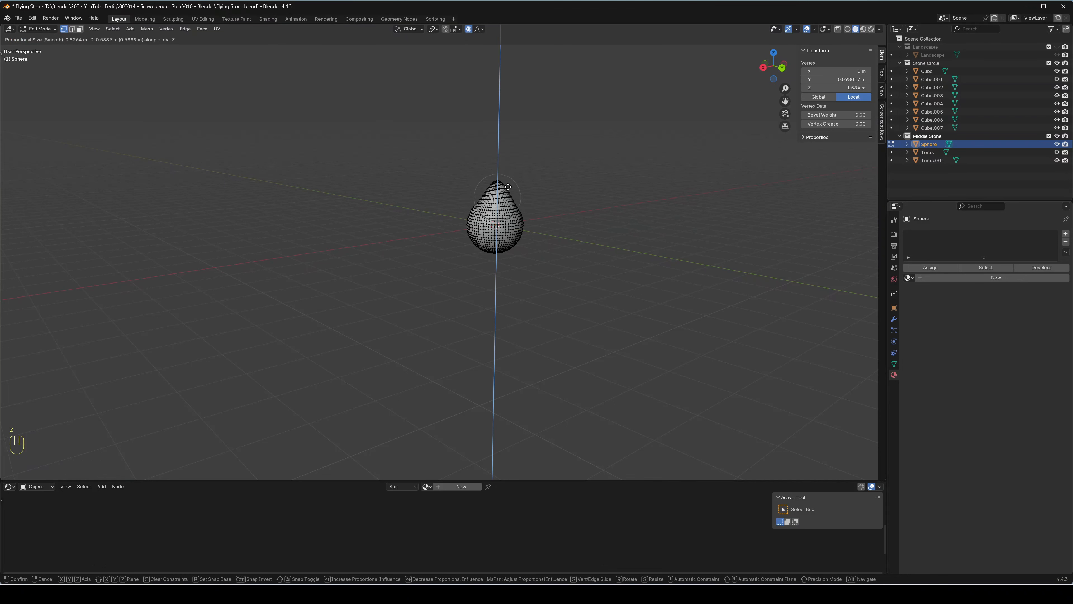
scroll(509, 187, down, 2)
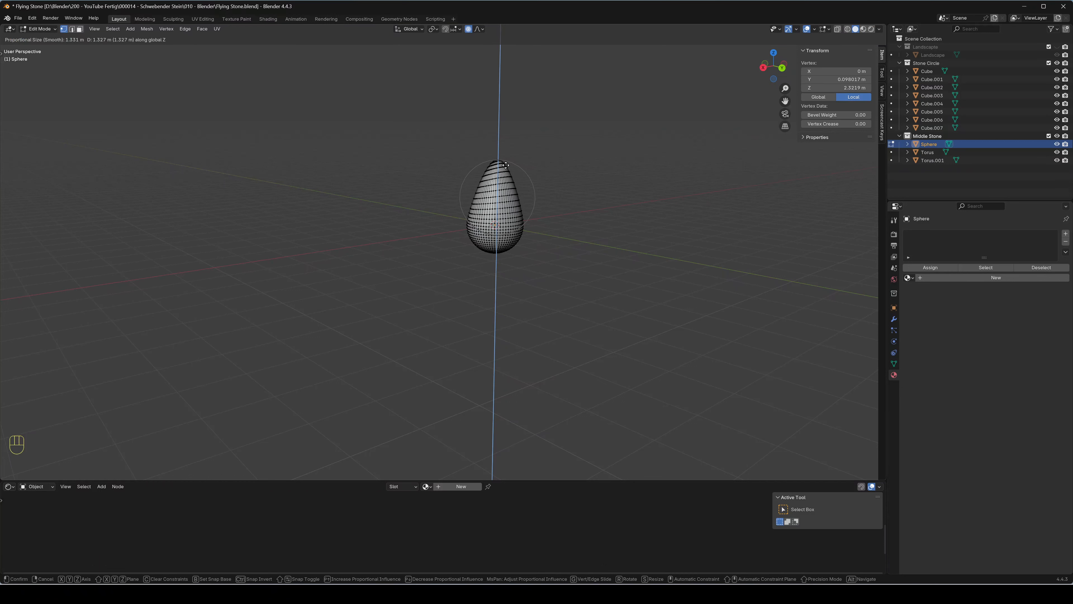
scroll(505, 164, down, 2)
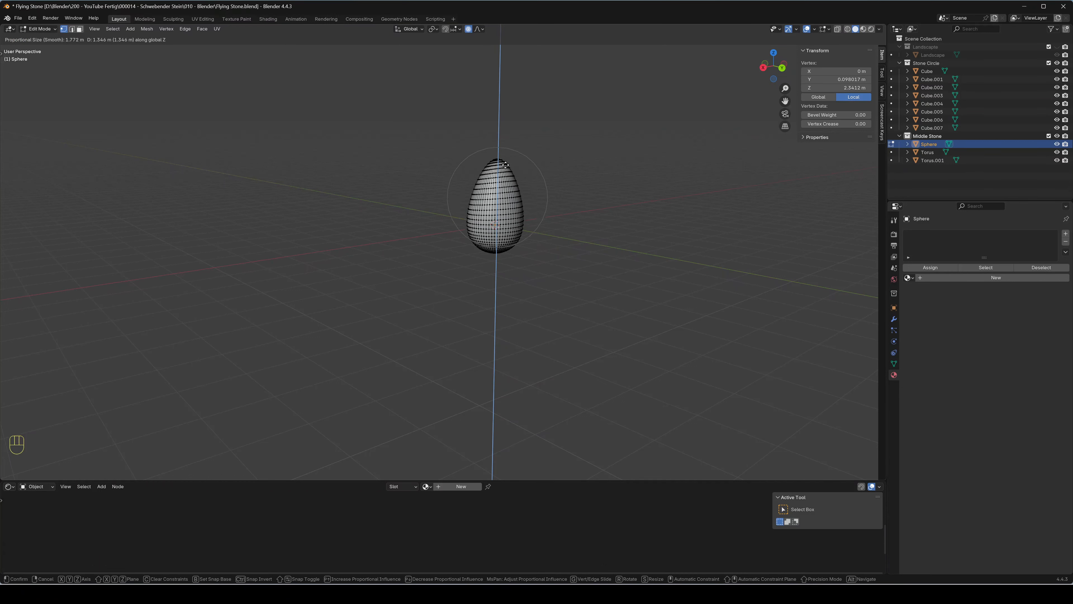
scroll(505, 161, down, 1)
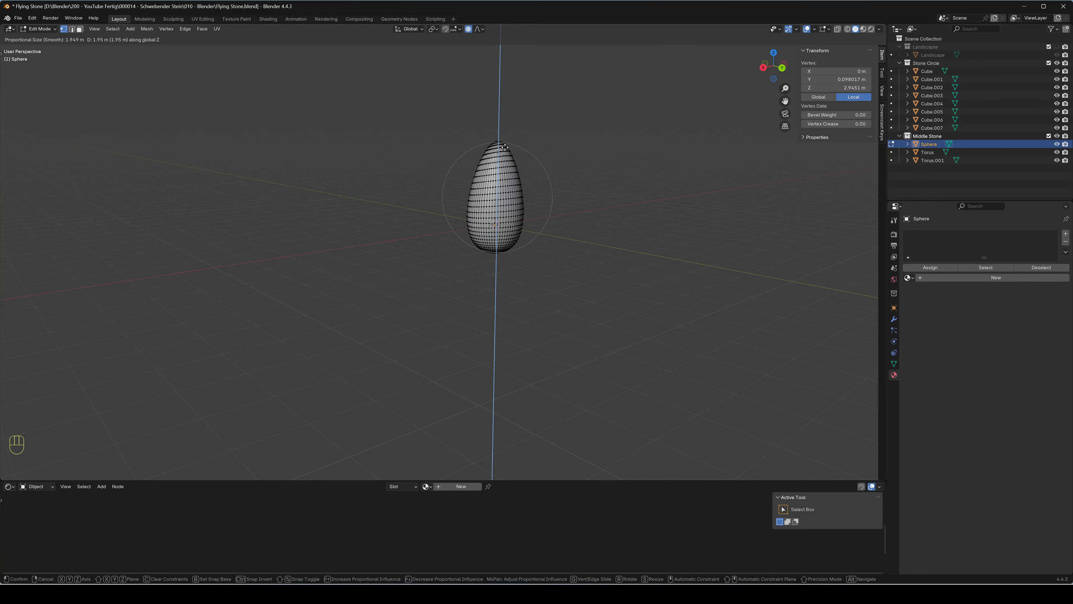
click(506, 149)
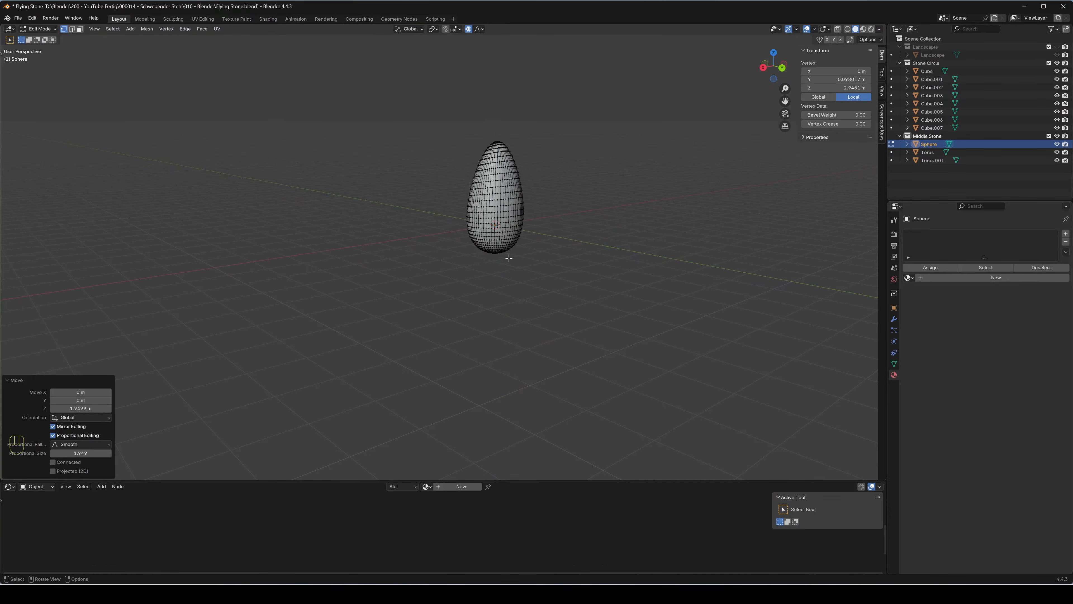
Push two opposite sides of the egg-shaped mesh inward by about 0.07 m and 0.09 m with proportional editing
middle_drag(602, 294, 505, 292)
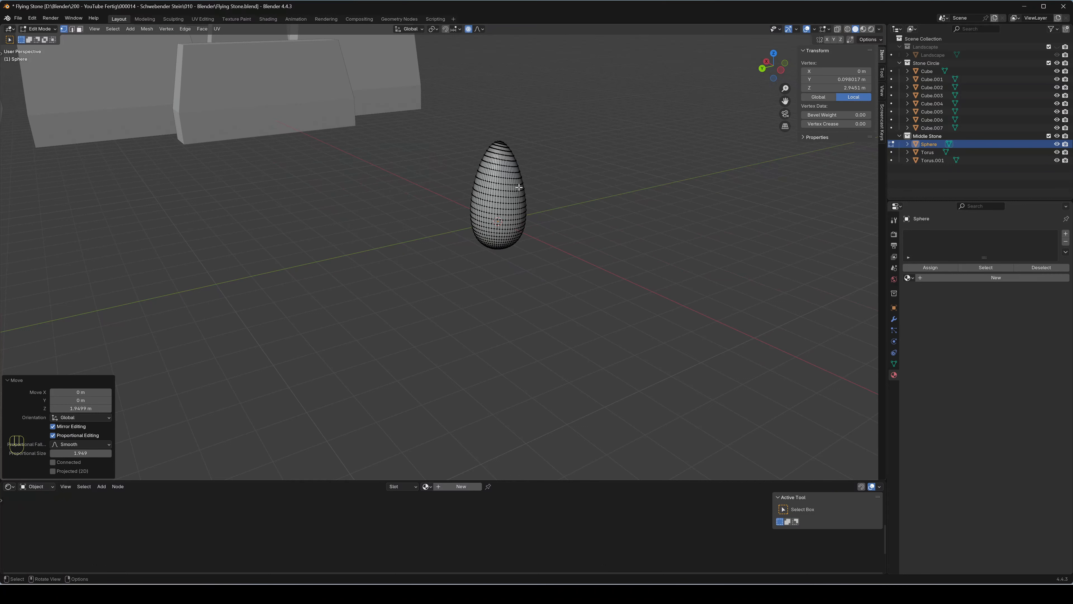
click(470, 199)
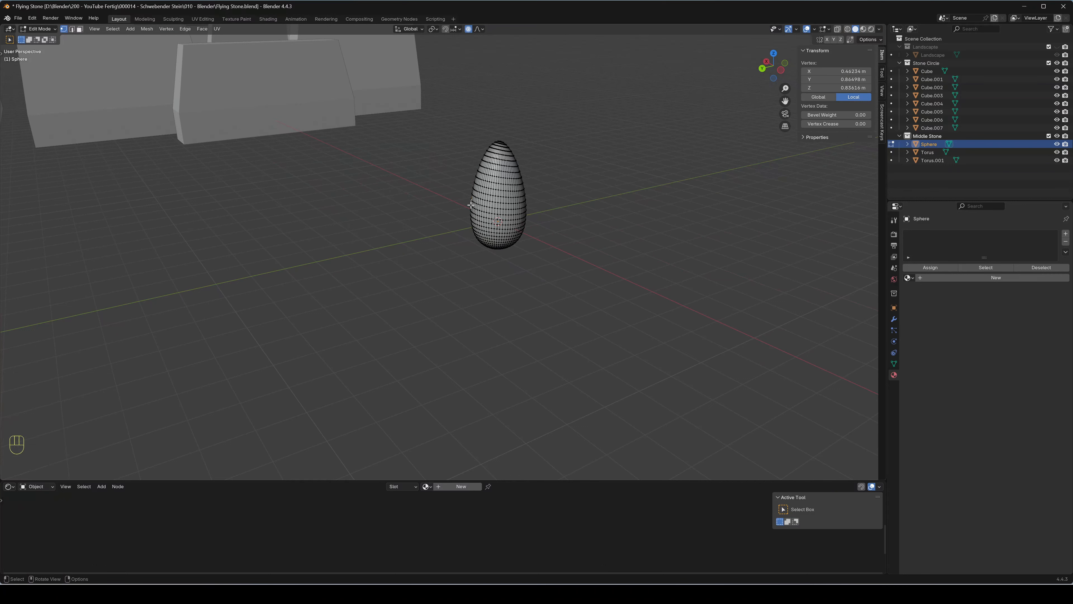
key(g)
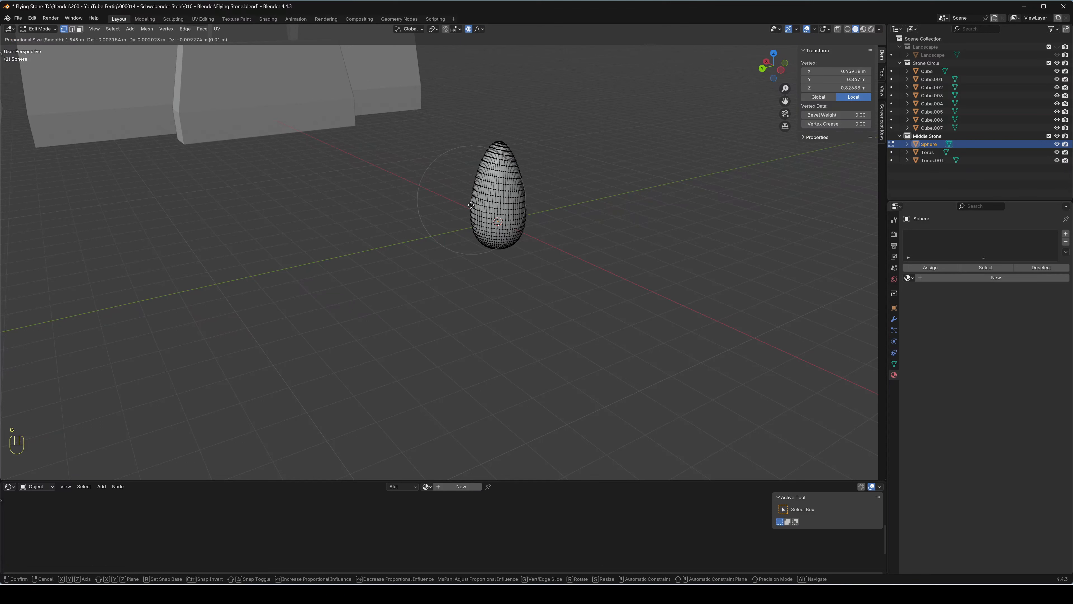
click(472, 205)
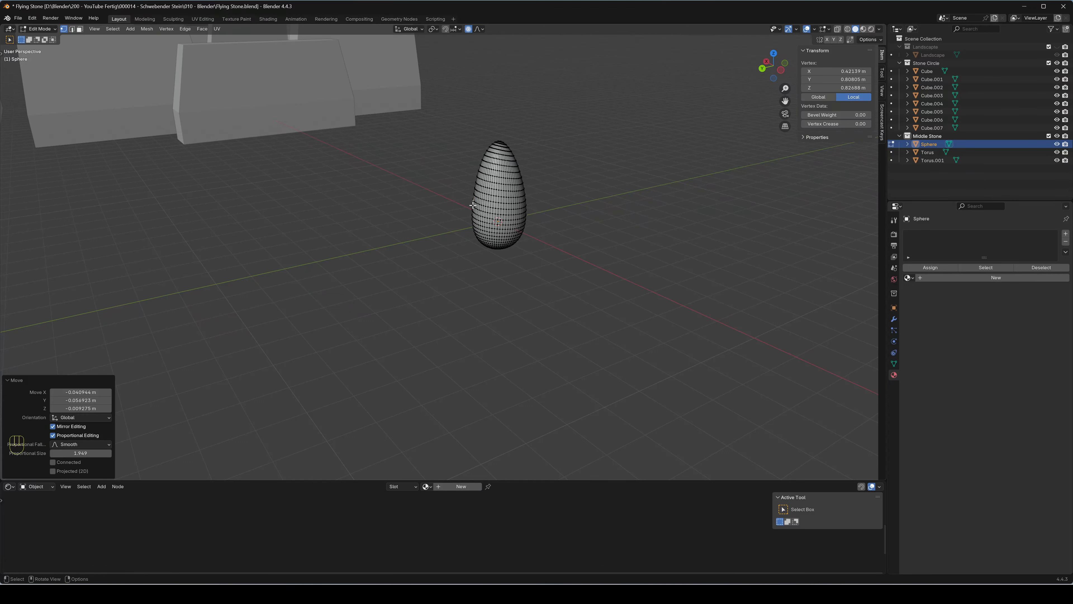
click(526, 216)
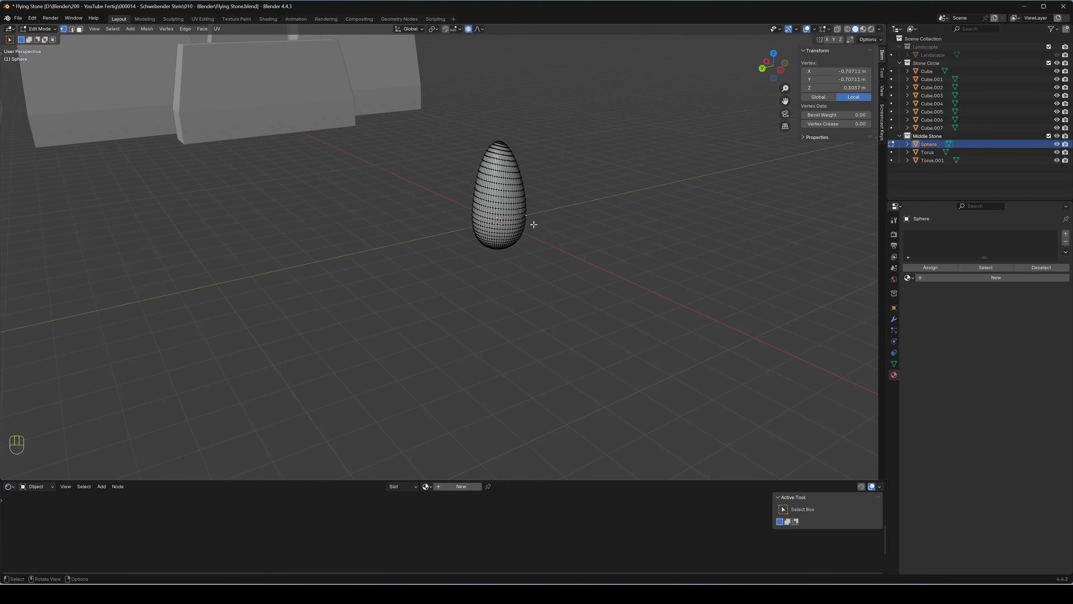
key(g)
click(531, 224)
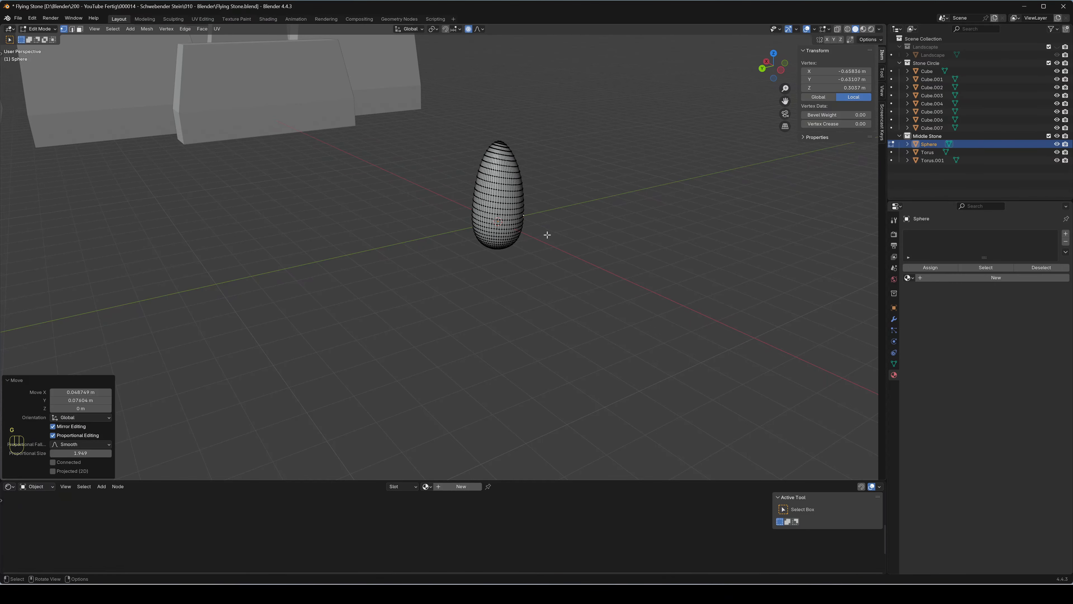
Pull a vertex near the stone's upper side outward about 0.11 m with a proportional size of about 1.21 m
middle_drag(547, 233, 510, 155)
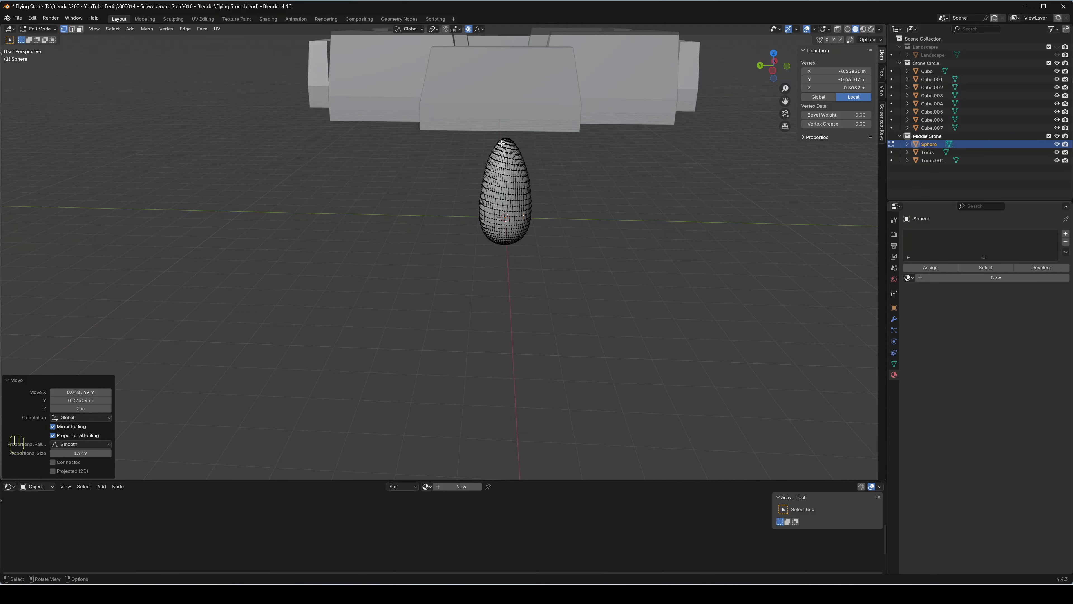
click(524, 157)
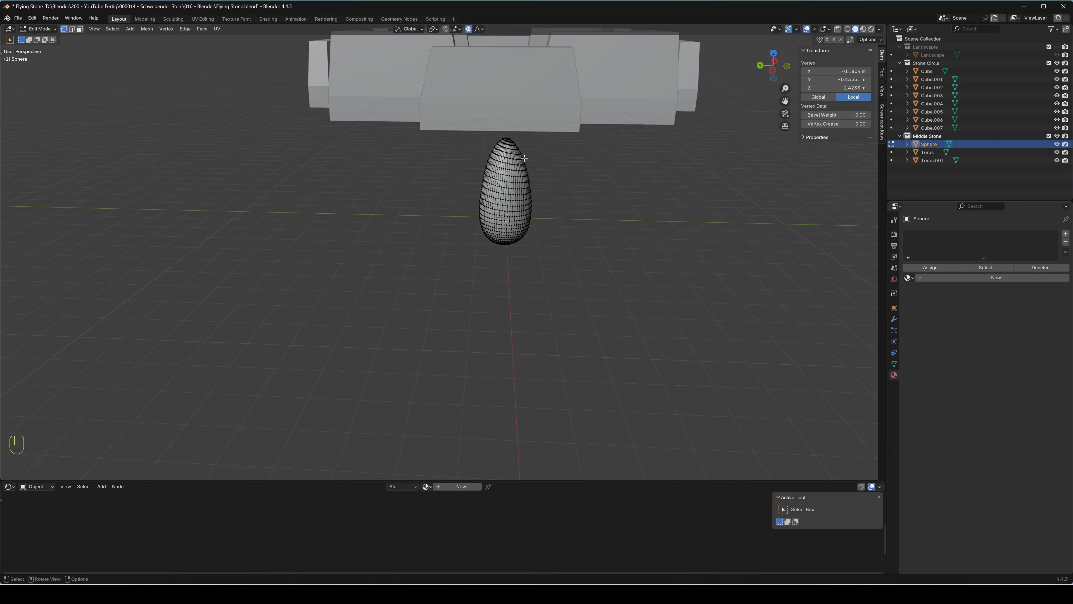
key(g)
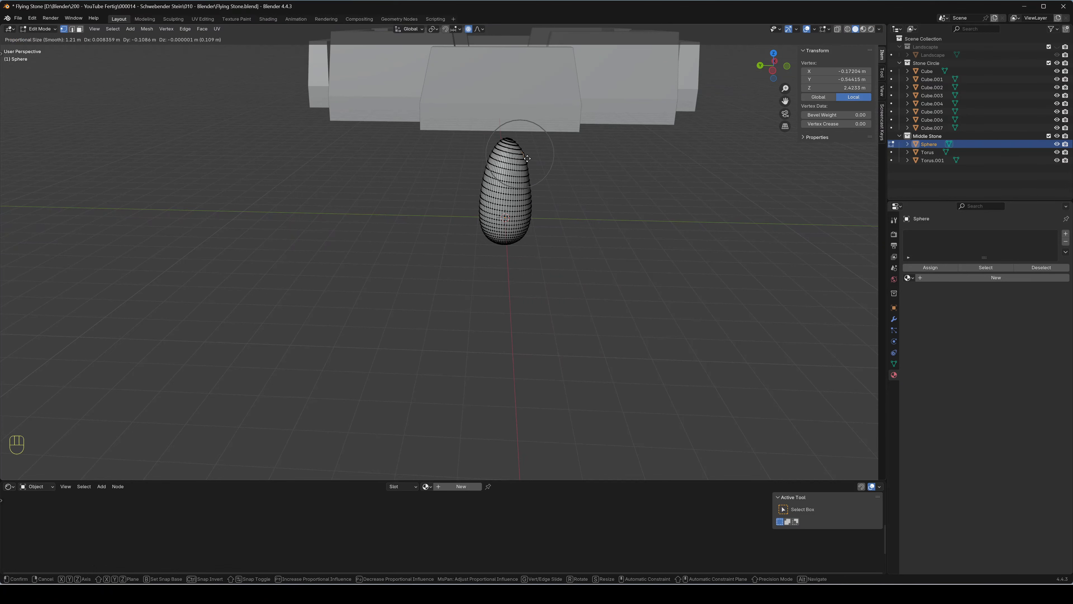
click(527, 158)
Return the middle stone to Object Mode and apply Shade Smooth to it
middle_drag(494, 261, 524, 268)
key(Tab)
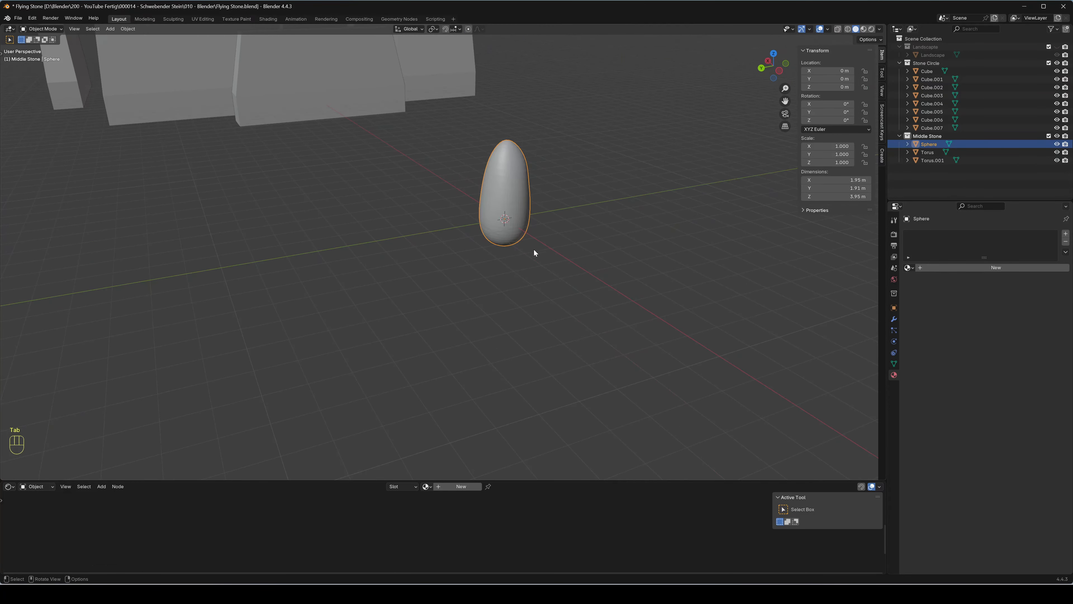
right_click(513, 199)
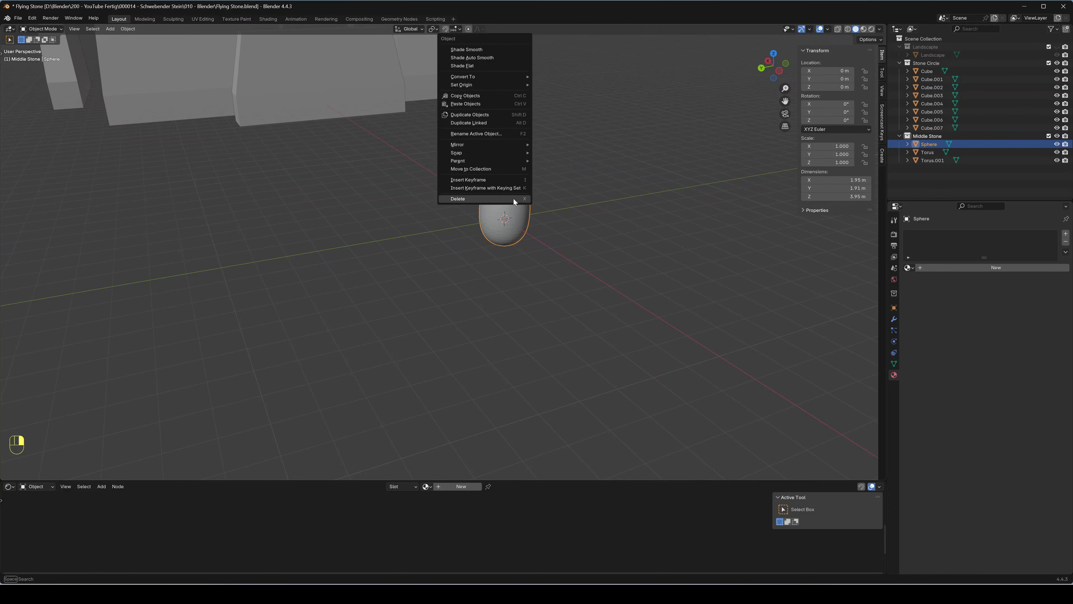
click(489, 50)
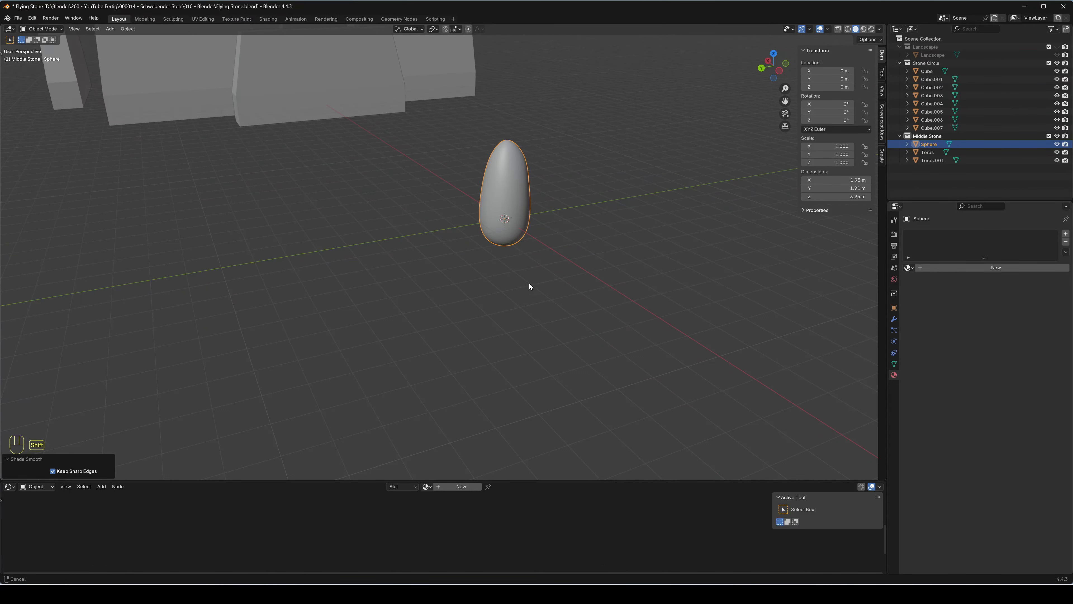
Add a torus around the middle stone at the world origin in the Middle Stone collection
scroll(535, 254, down, 6)
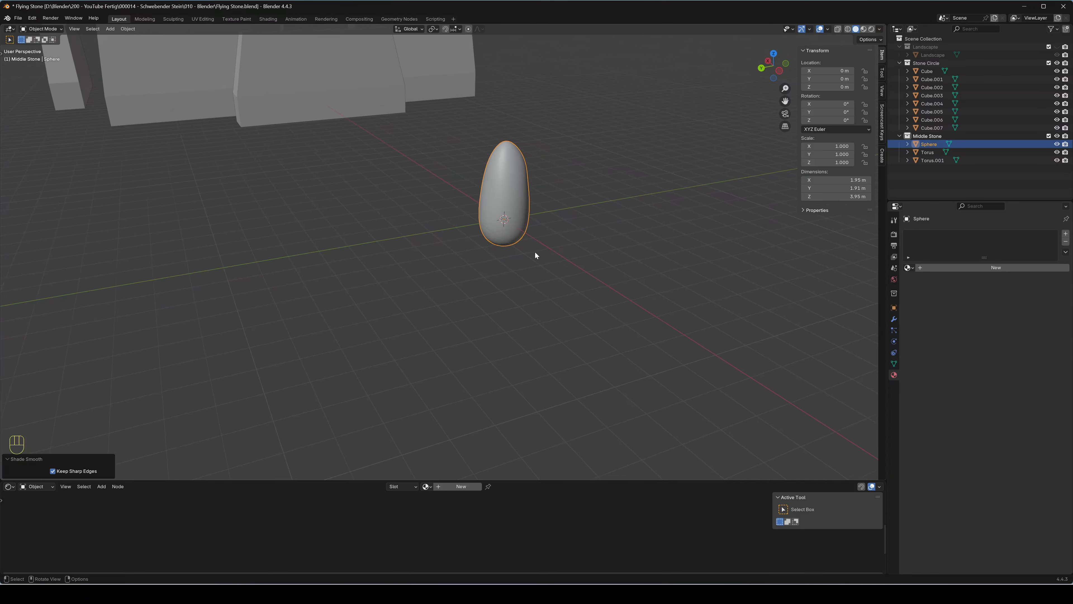
shift+middle_drag(527, 227, 433, 398)
key(KP_7)
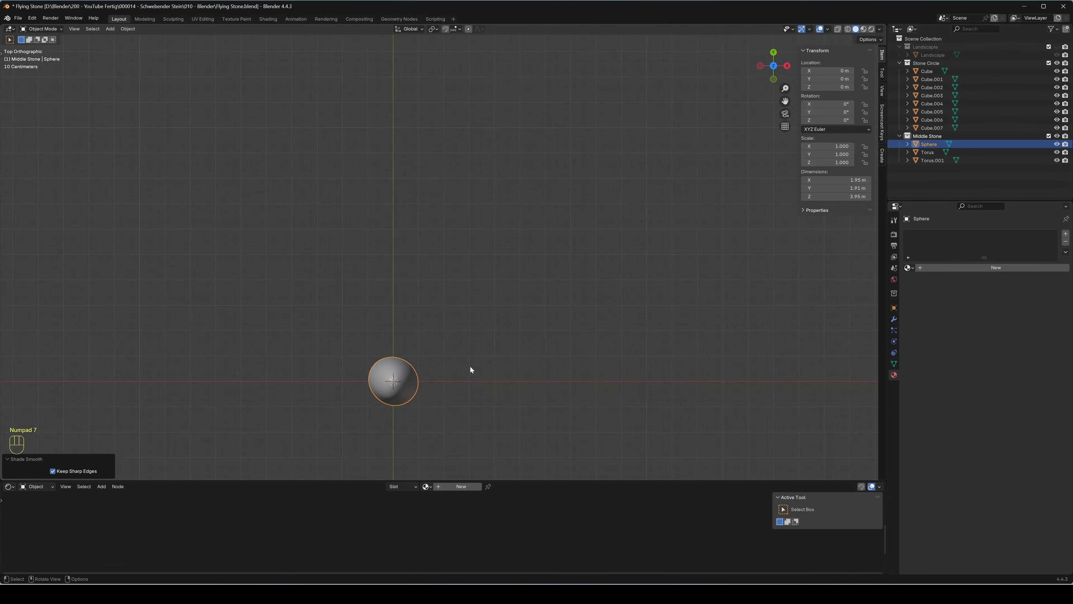
scroll(472, 367, down, 6)
shift+middle_drag(505, 319, 383, 334)
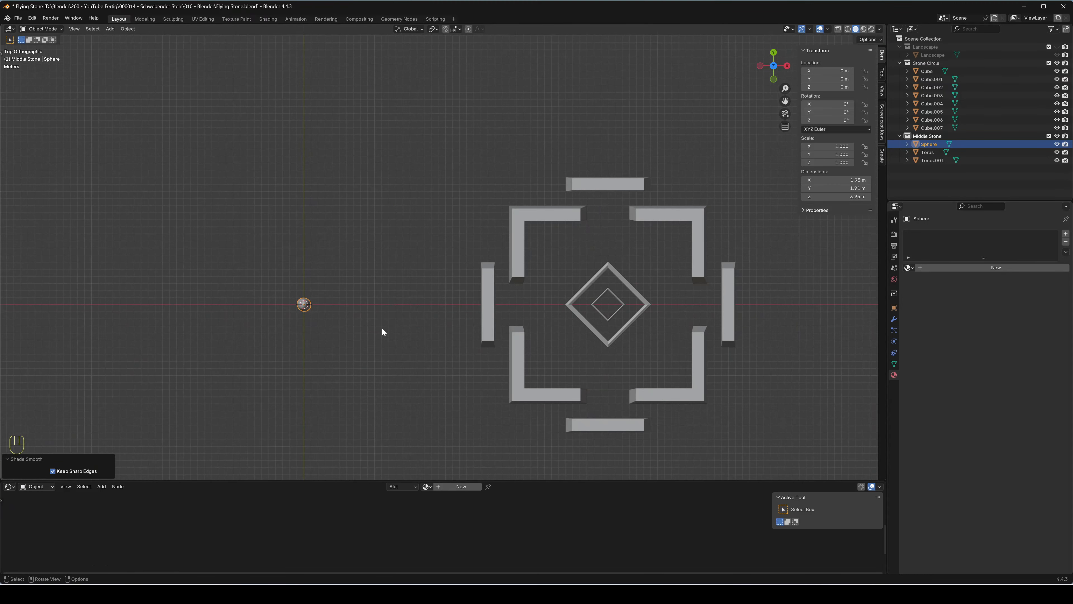
scroll(327, 326, up, 7)
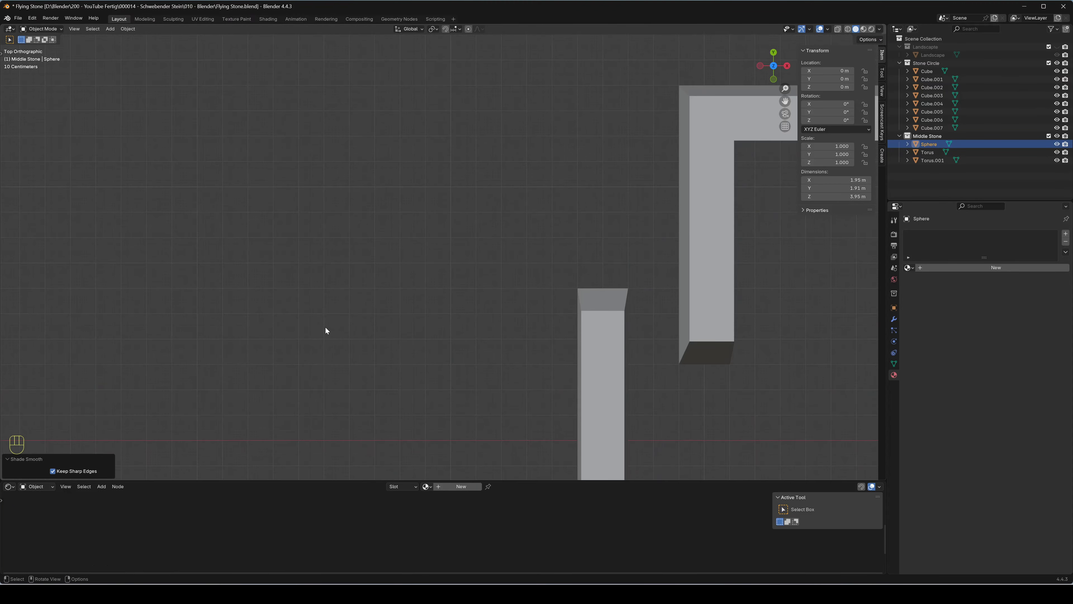
shift+middle_drag(283, 359, 570, 240)
scroll(569, 240, up, 6)
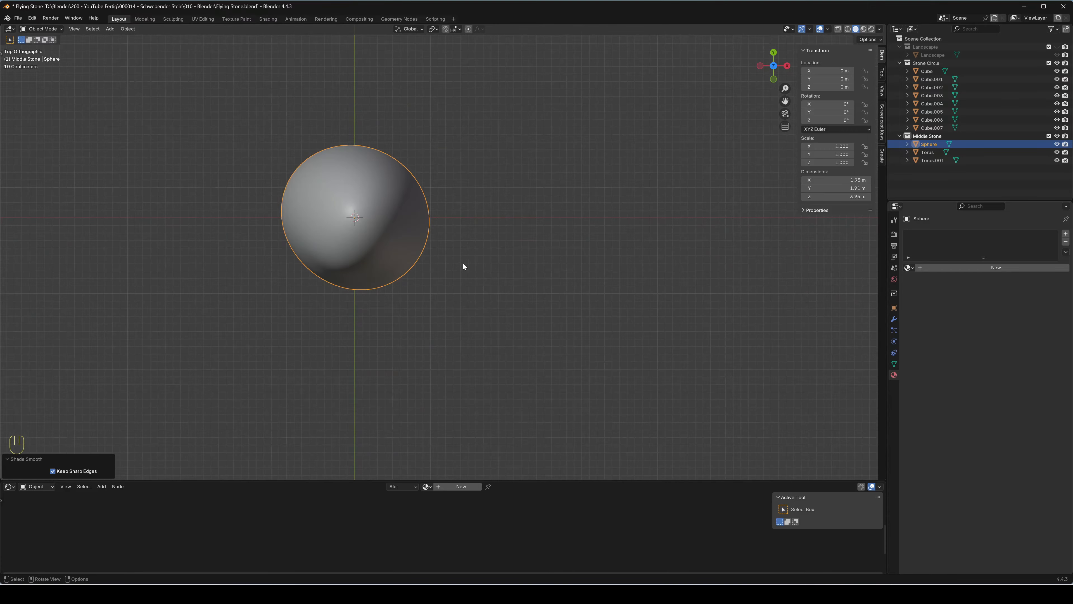
shift+middle_drag(432, 266, 472, 293)
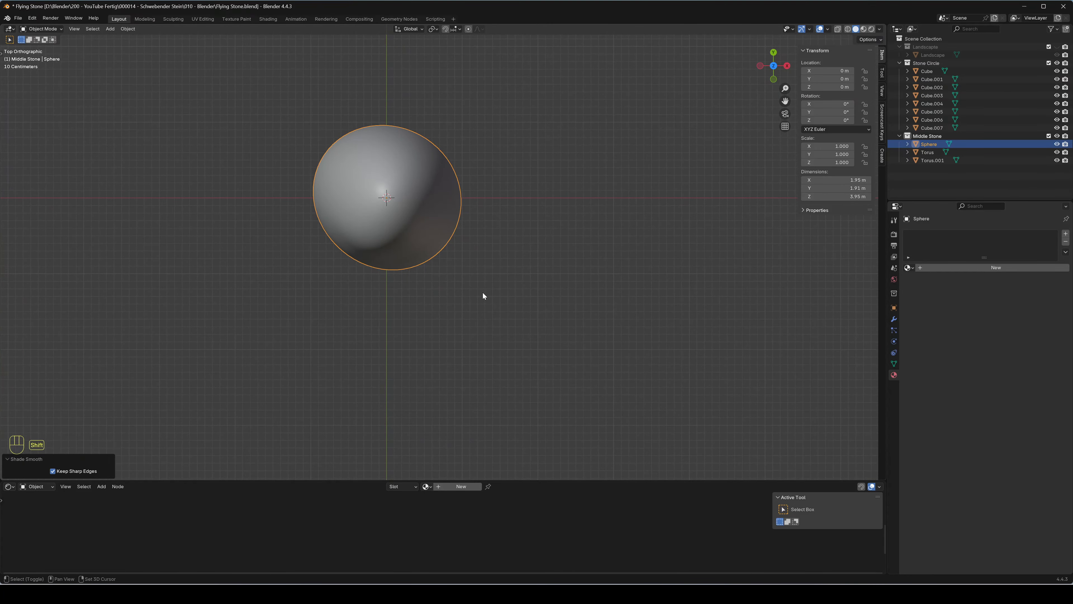
key(shift+a)
mouse_move(482, 293)
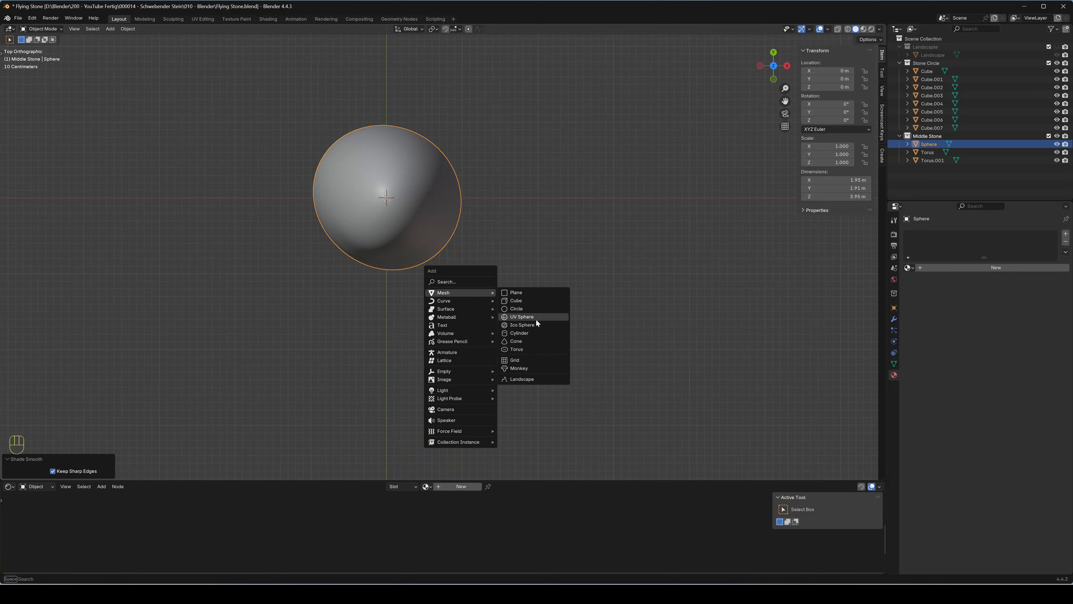
click(533, 350)
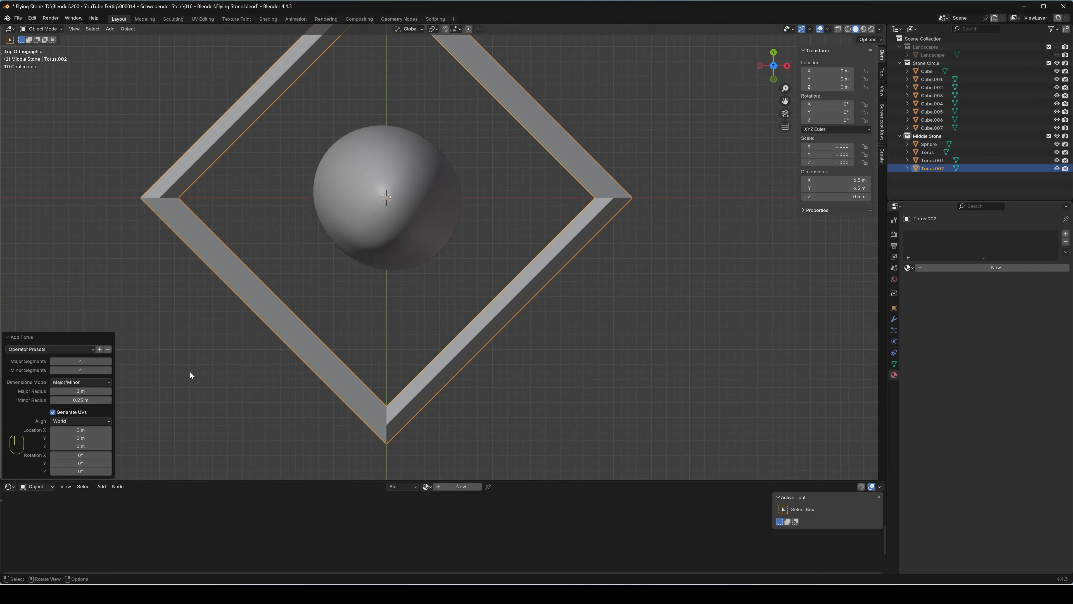
click(93, 362)
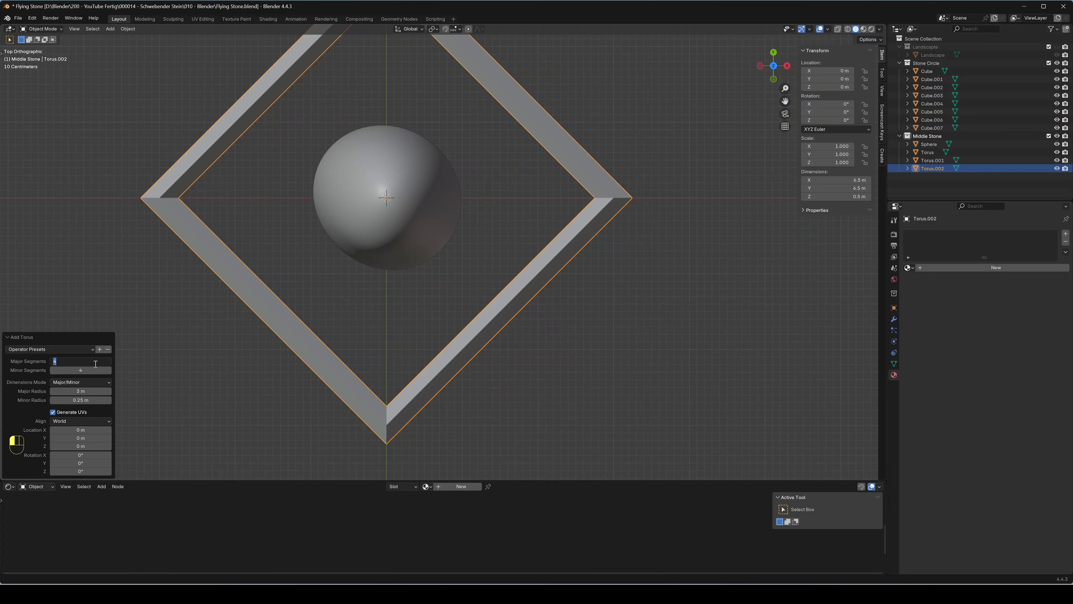
key(Return)
key(BackSpace)
key(BackSpace)
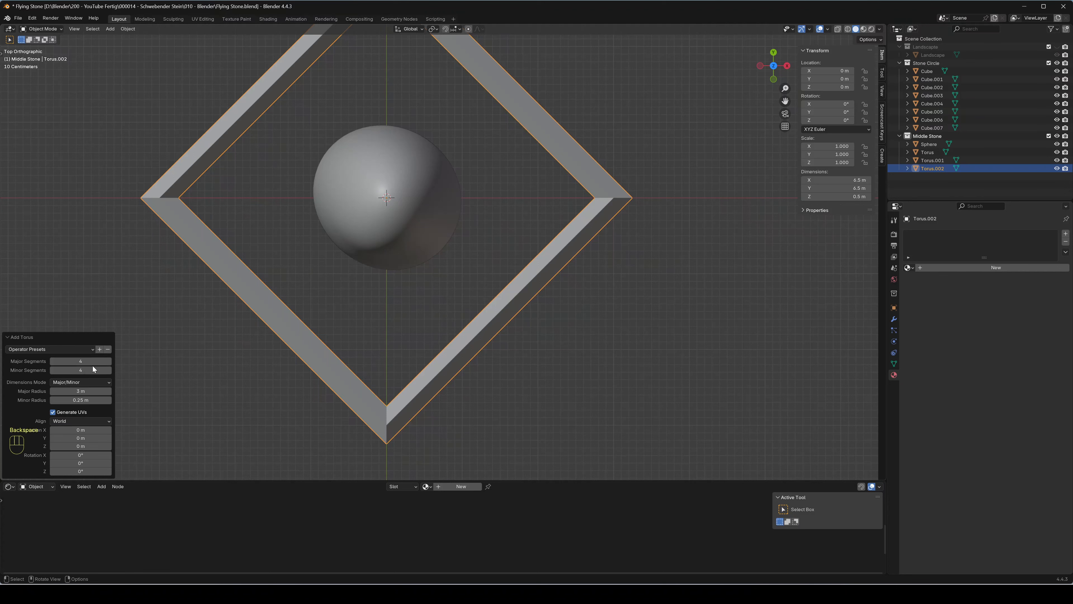
key(BackSpace)
Set the new torus to 32 major segments and 16 minor segments
click(98, 362)
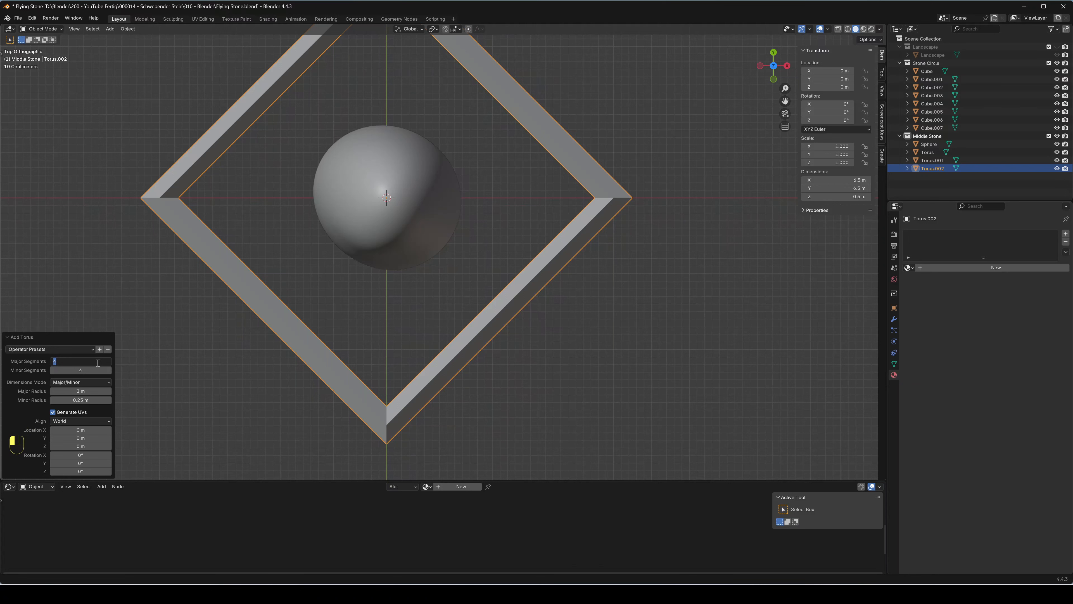
text(32)
key(Return)
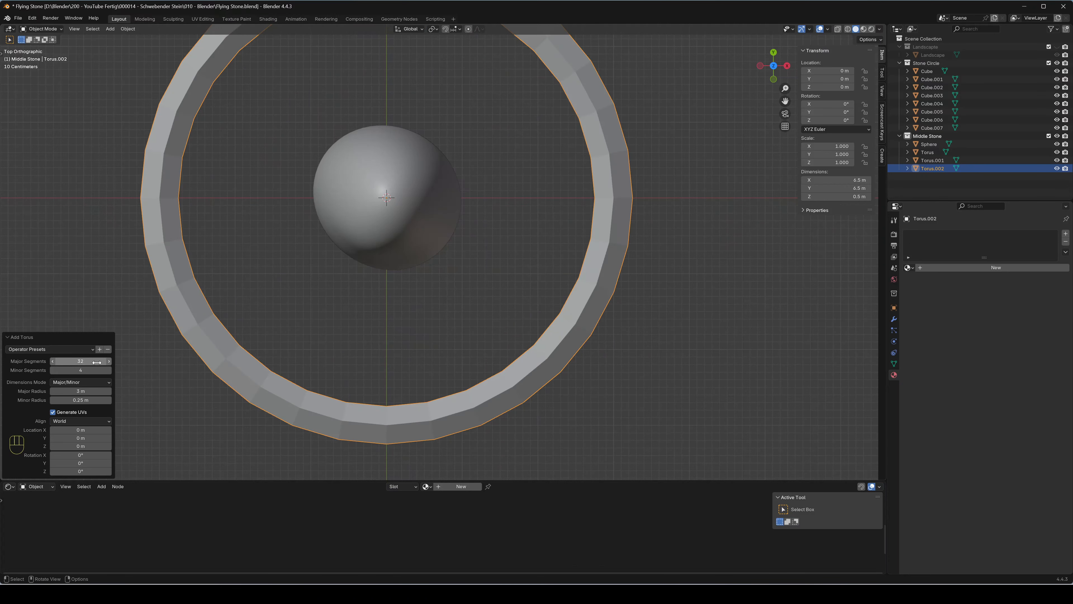
click(94, 370)
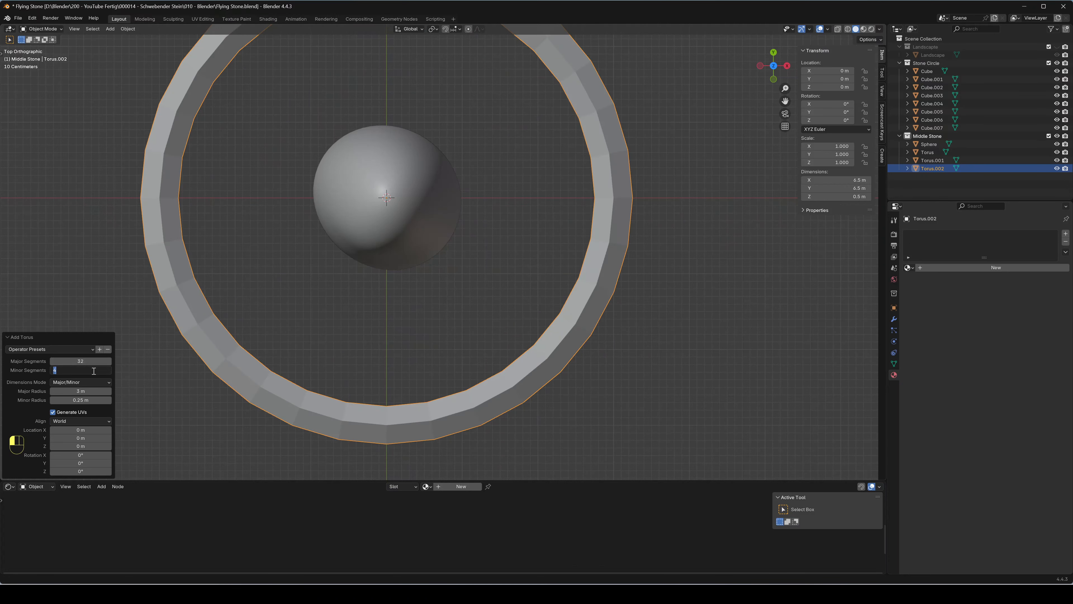
text(16)
key(Return)
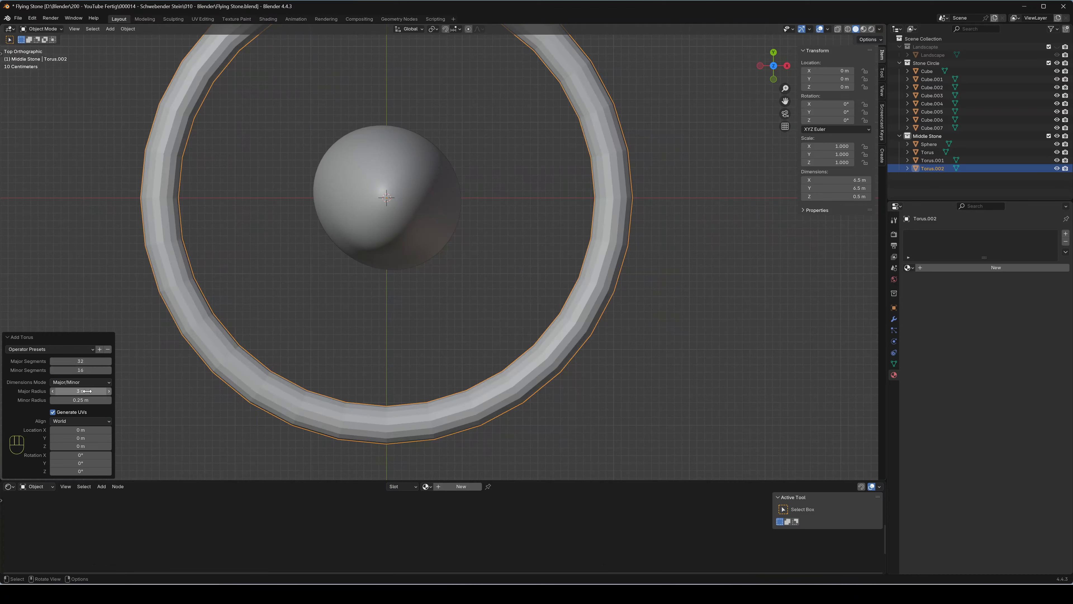
Set the torus's major radius to 1 m and reduce its minor radius to 0.05 m
drag(86, 391, 2, 391)
click(93, 400)
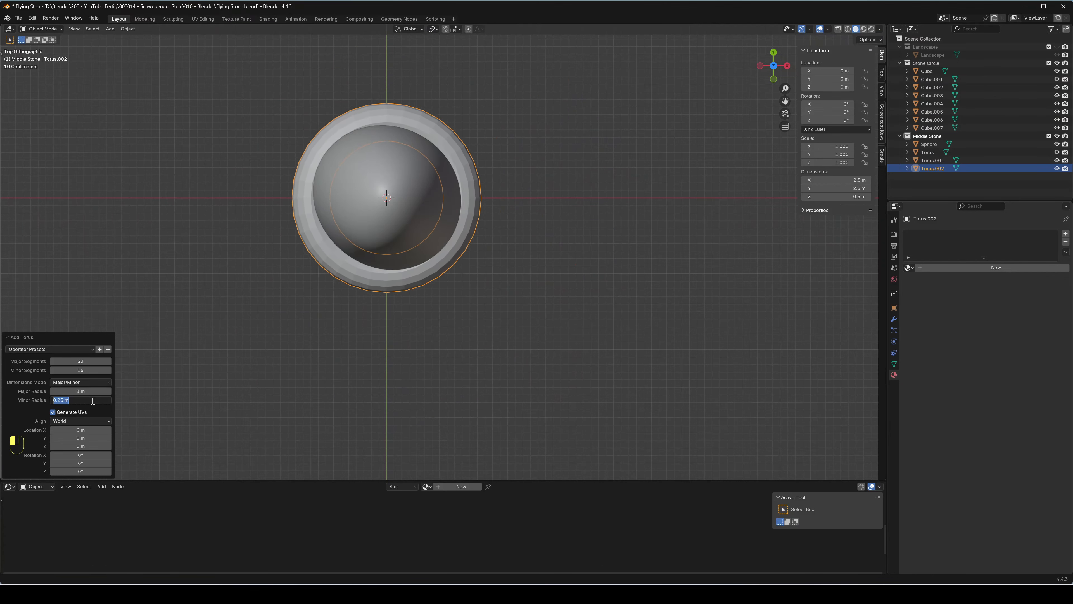
text(0.15)
key(Return)
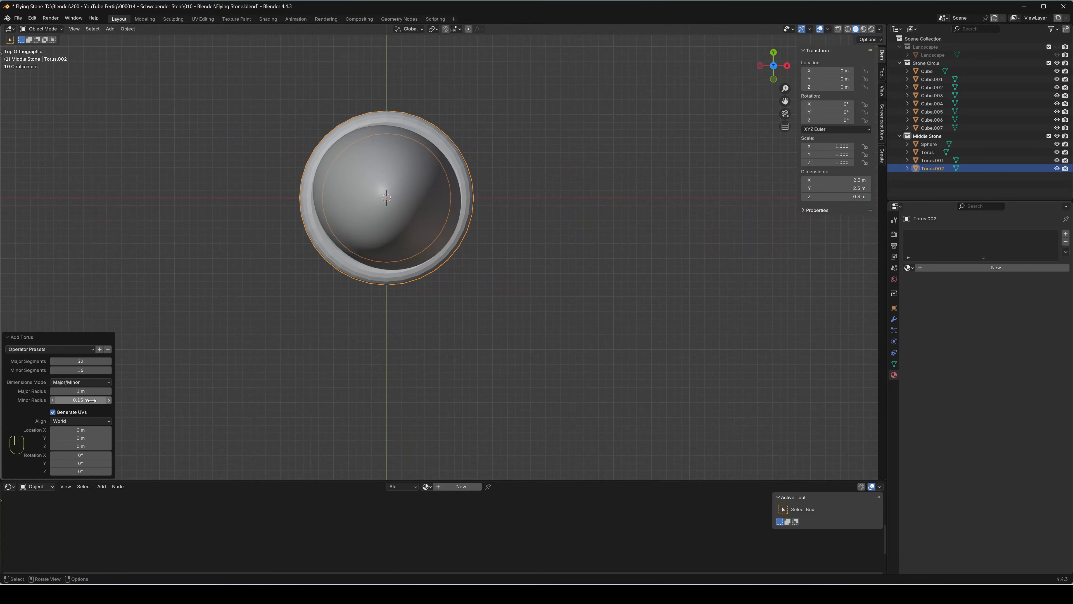
click(93, 400)
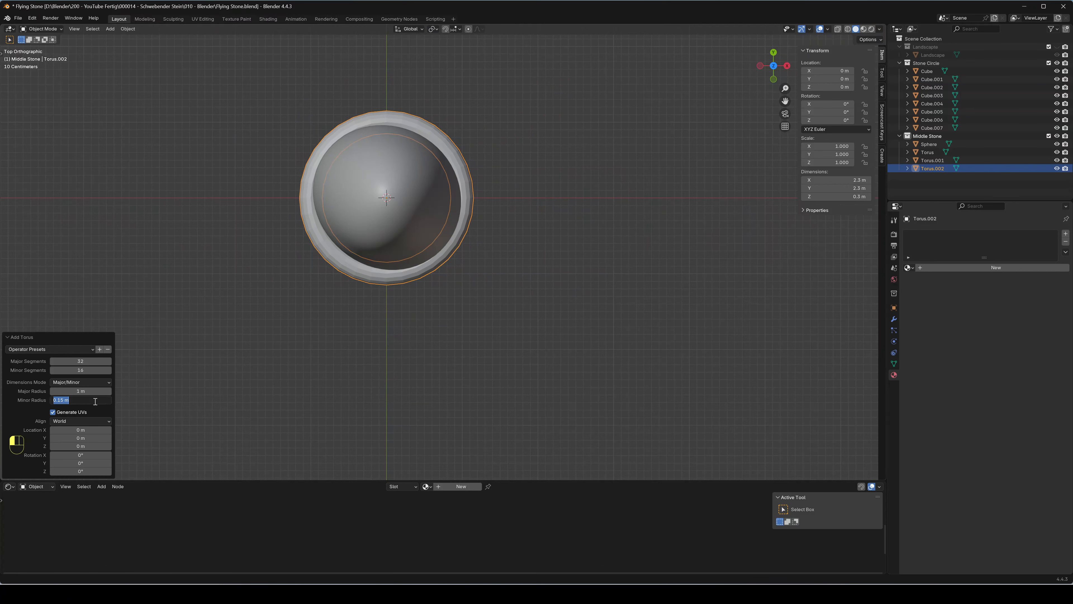
text(.0)
key(BackSpace)
text(1)
key(Return)
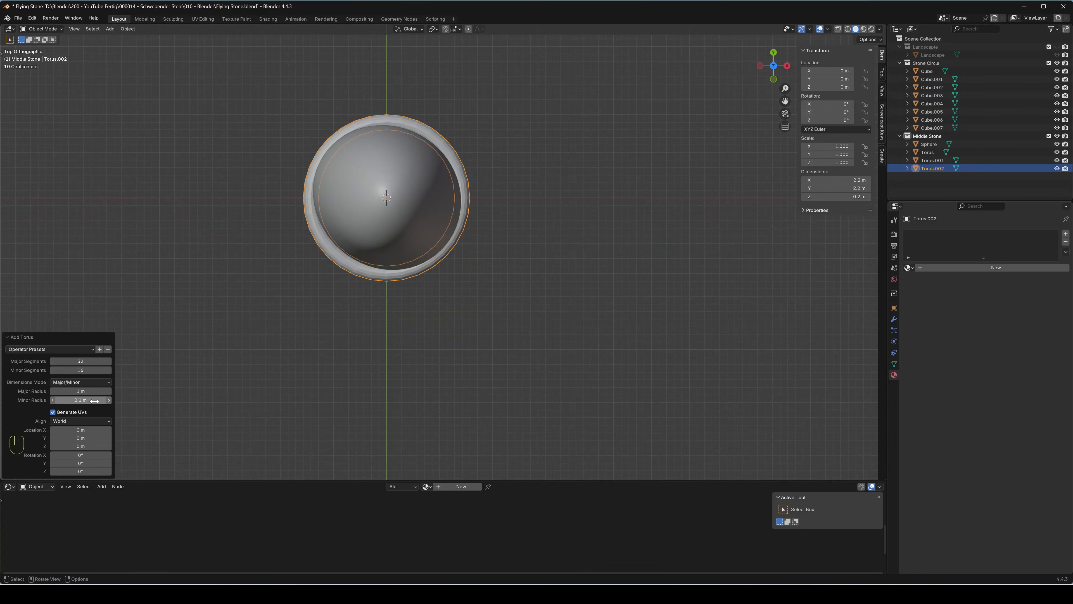
double_click(95, 401)
text(.05)
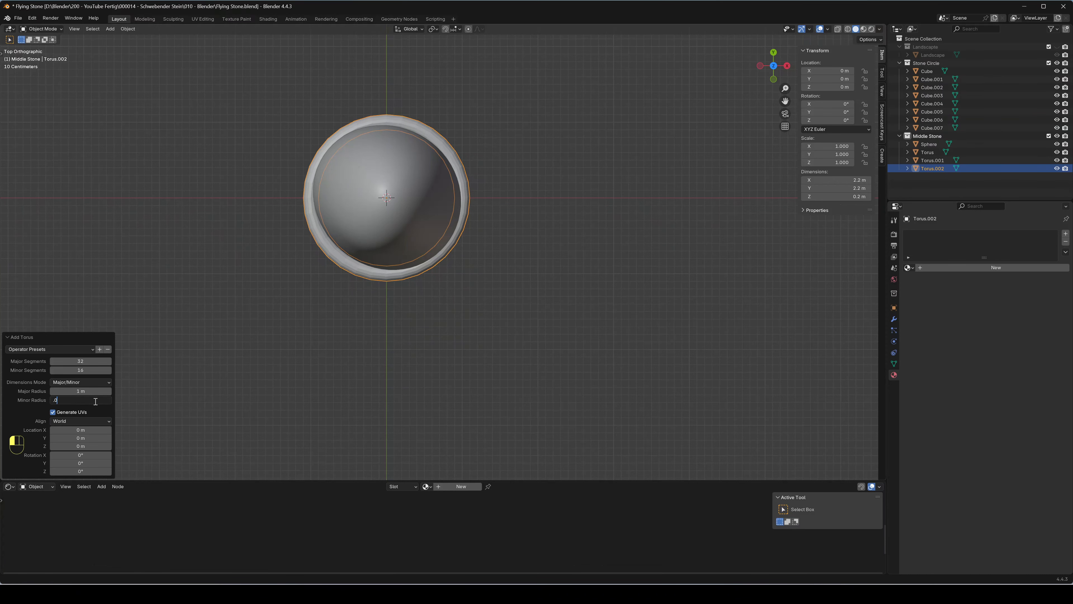
key(Return)
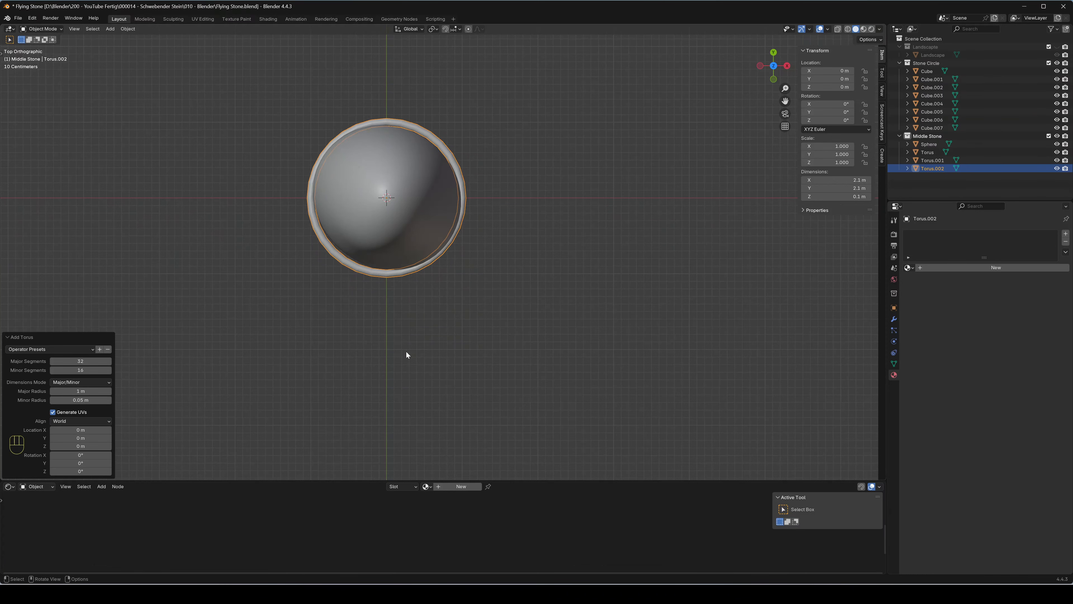
Raise the torus ring about 0.84 m along the Z axis around the stone's middle
scroll(405, 330, down, 5)
middle_drag(406, 308, 365, 254)
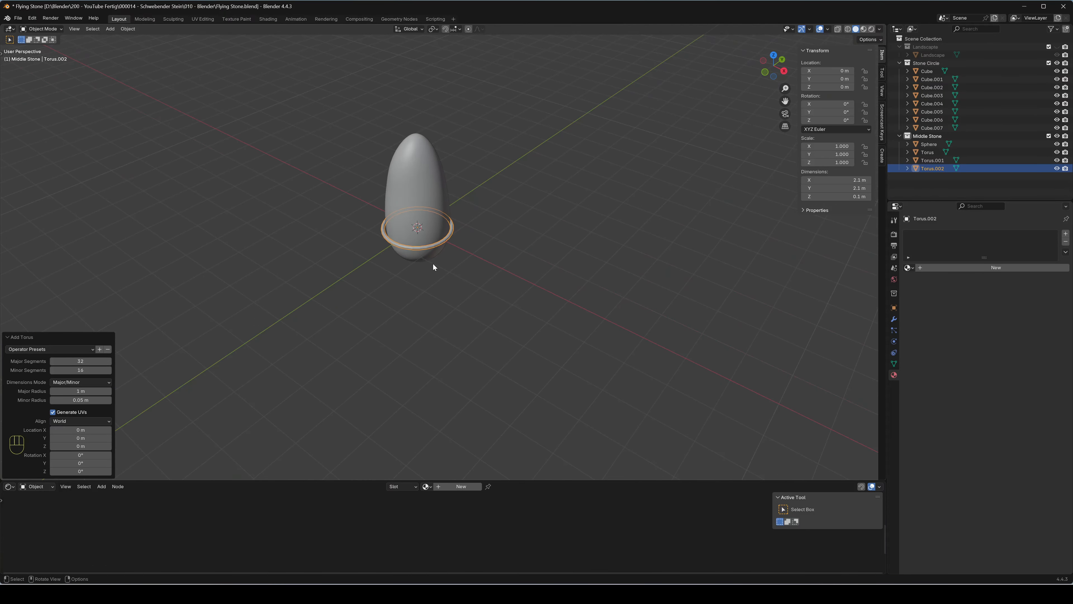
key(g)
key(z)
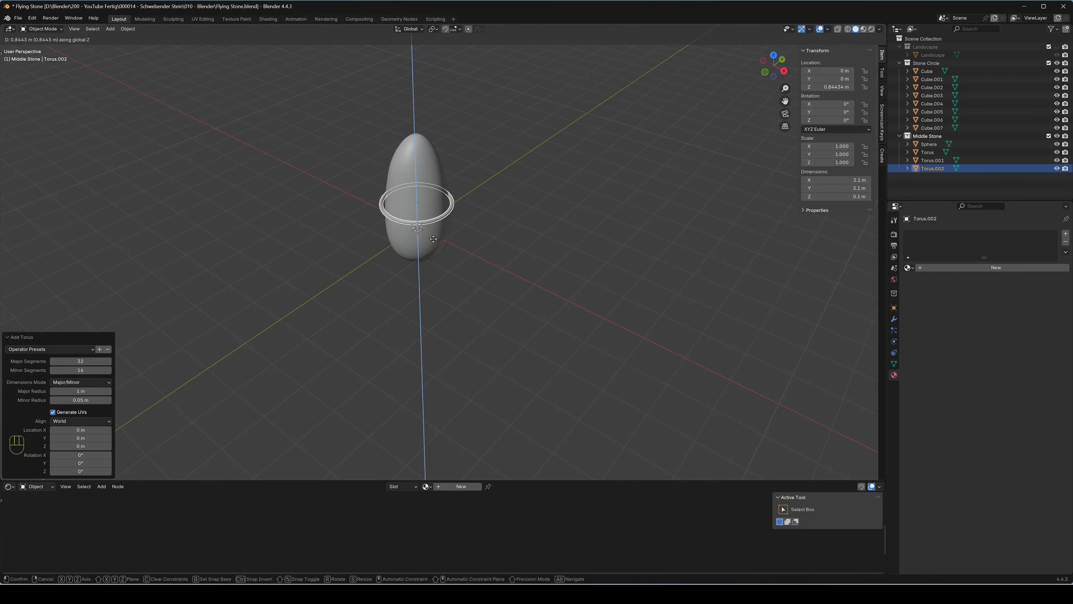
click(434, 239)
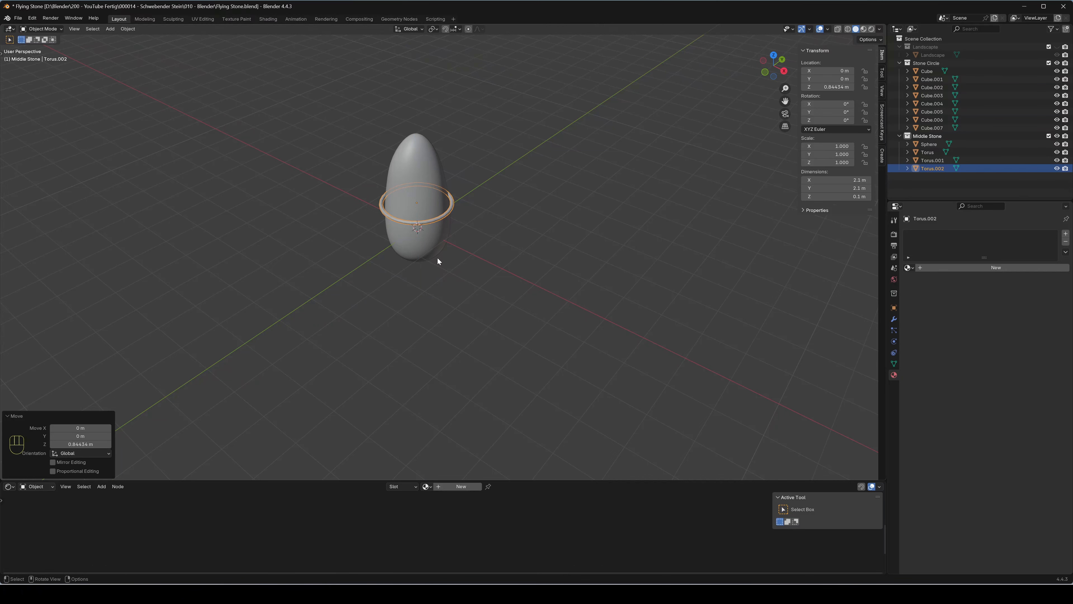
Scale the torus ring uniformly to about 0.951 in top view so it fits closely around the stone
key(KP_7)
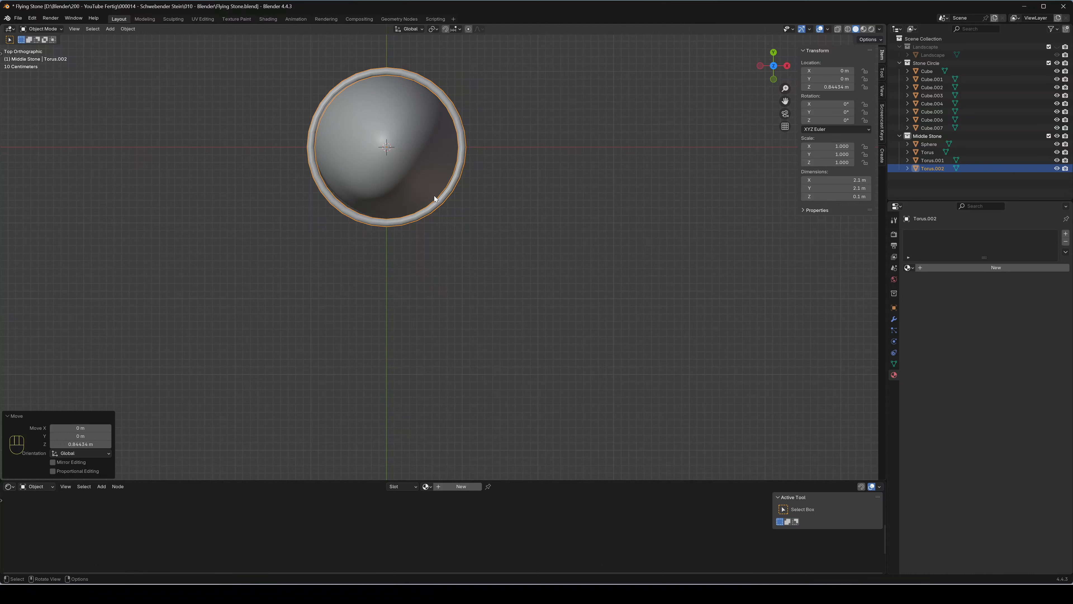
key(s)
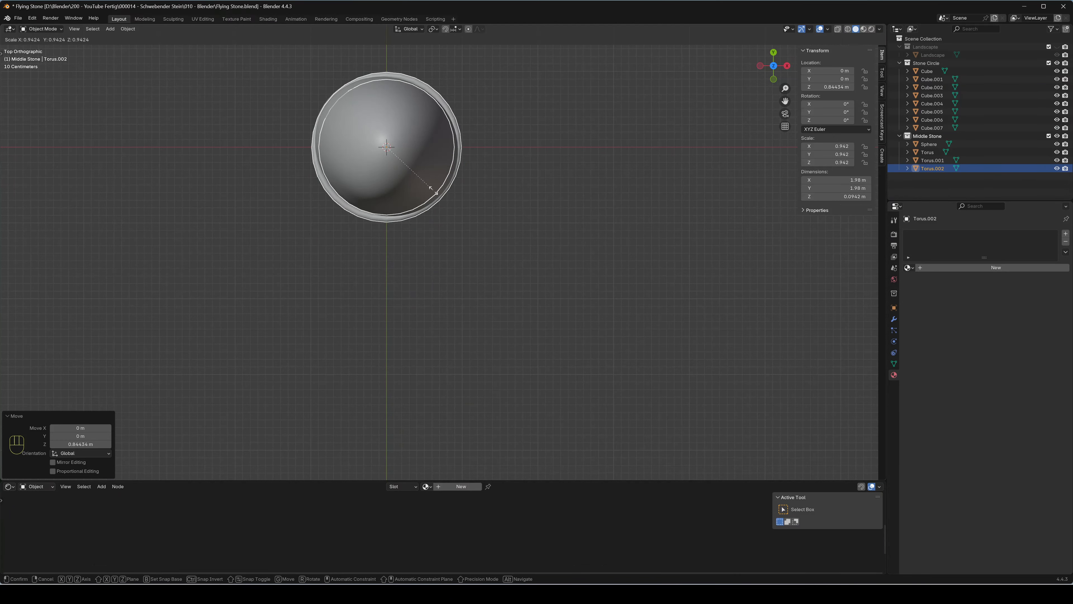
click(436, 194)
Apply Shade Smooth to the torus ring around the stone
scroll(409, 258, down, 4)
middle_drag(401, 268, 590, 196)
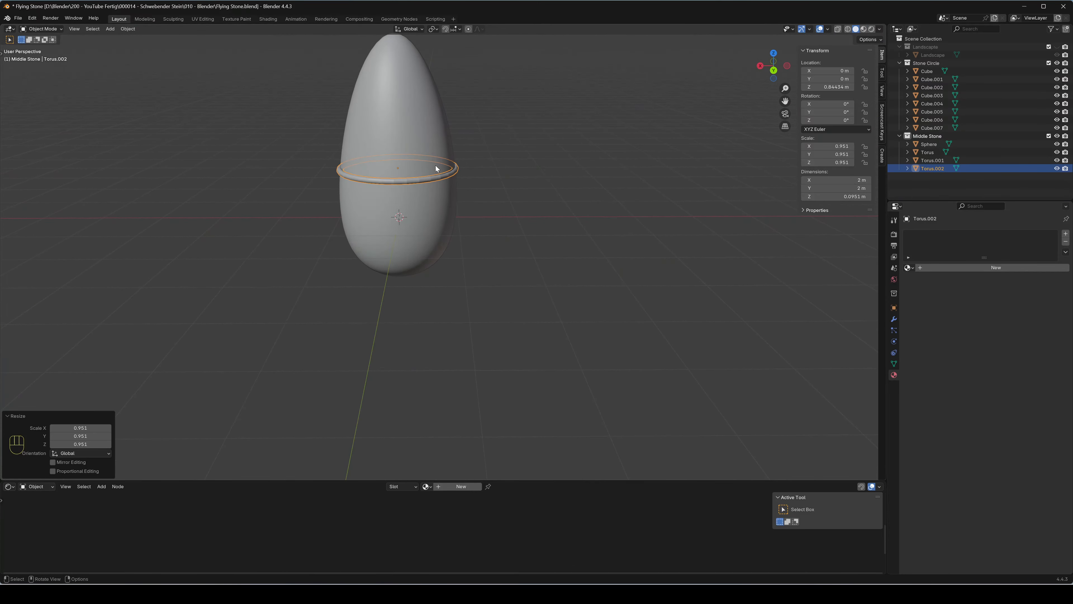
right_click(421, 181)
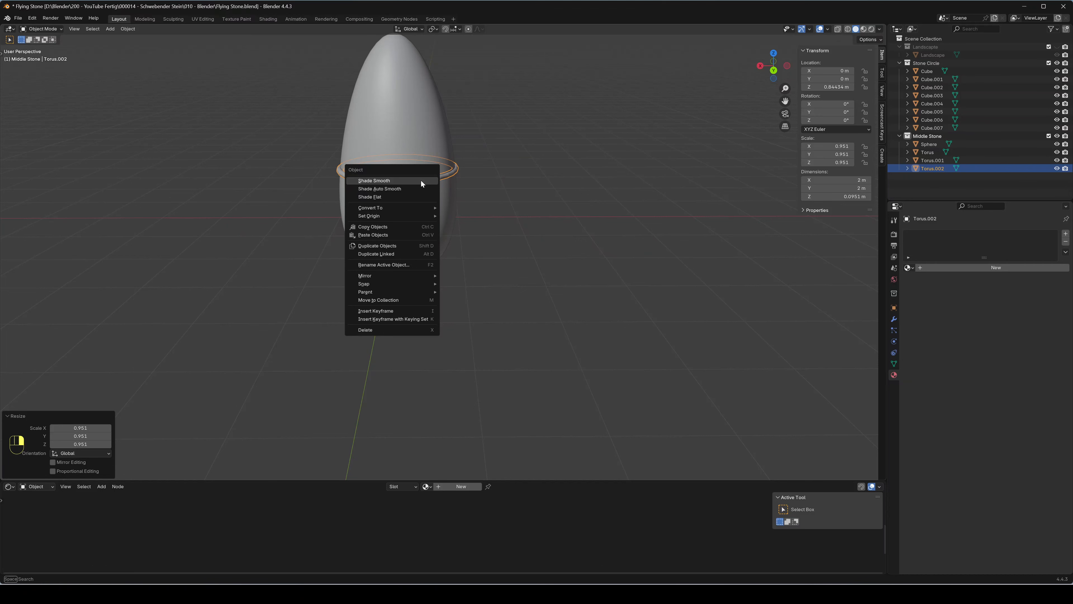
click(421, 181)
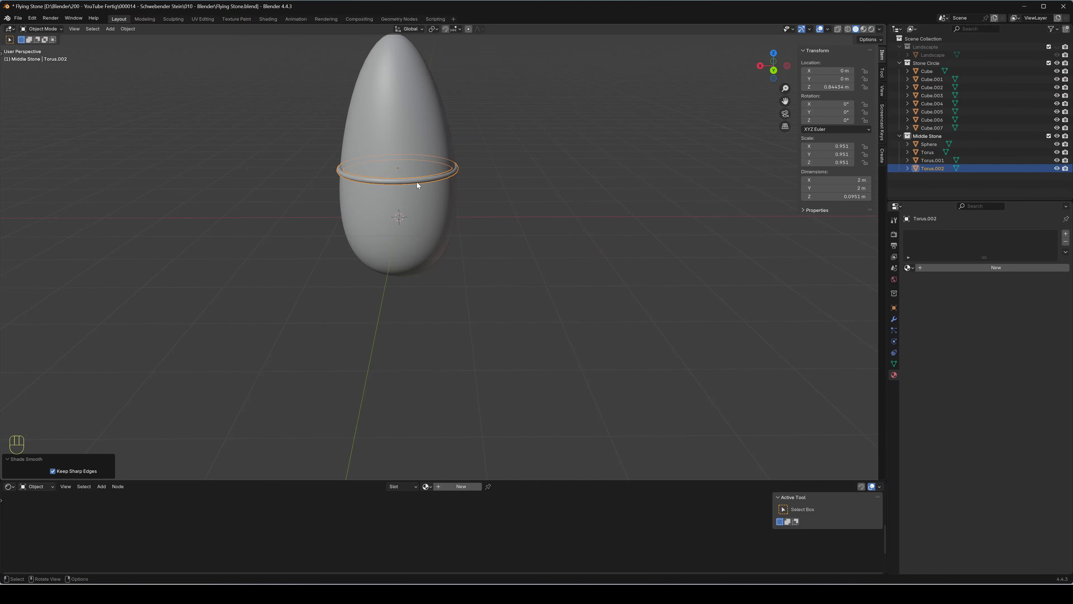
scroll(445, 205, down, 5)
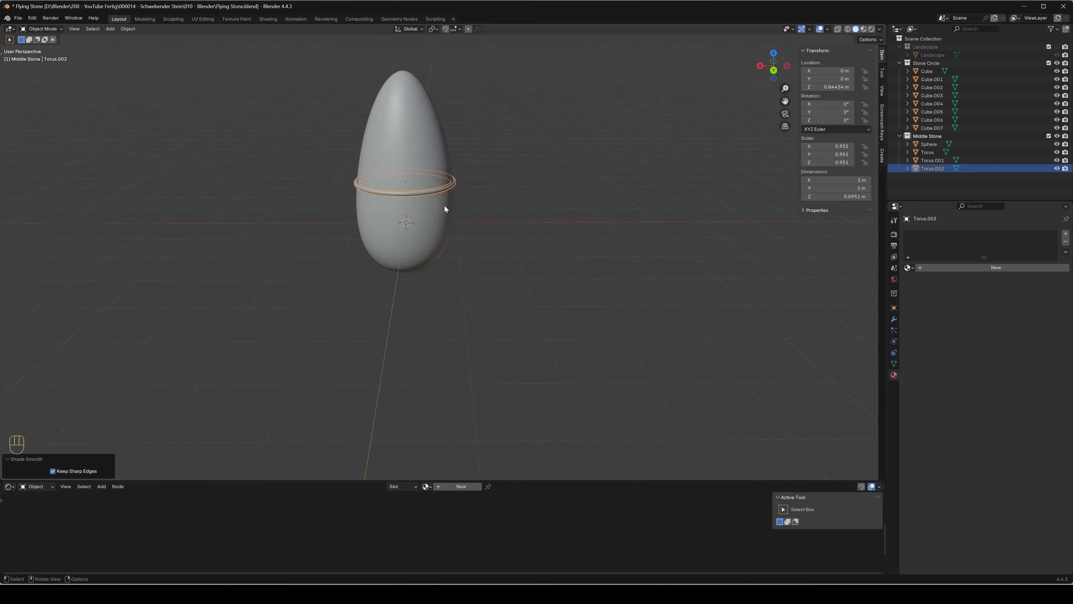
middle_drag(444, 205, 432, 282)
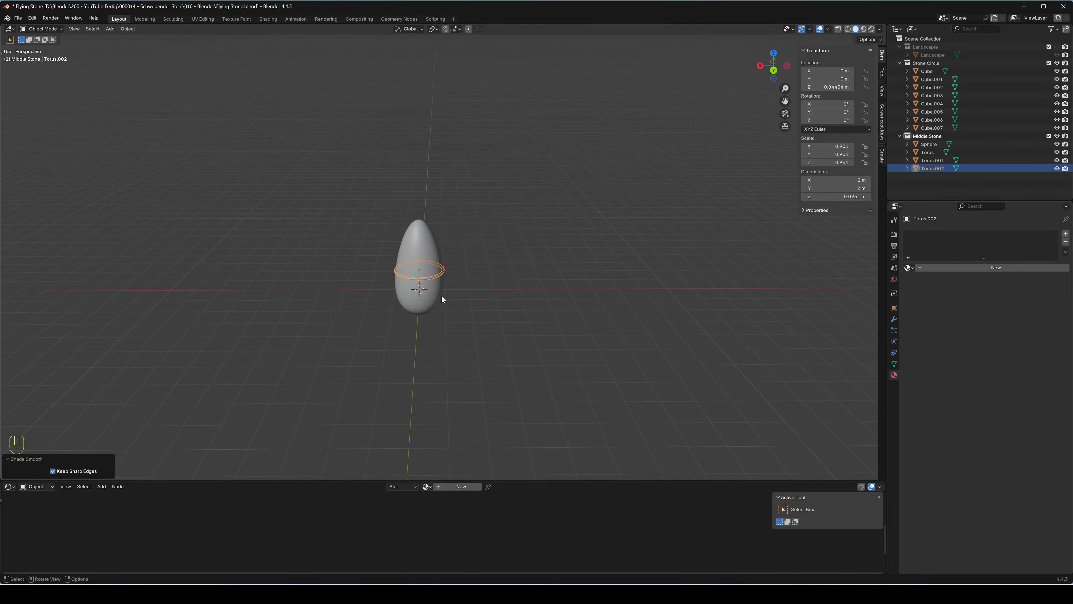
key(KP_7)
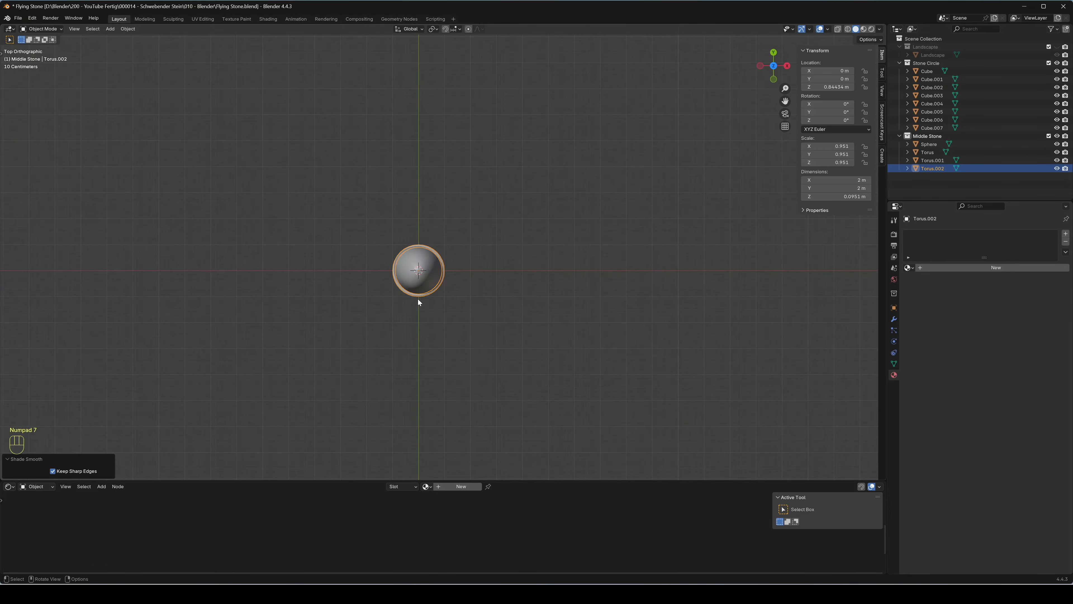
scroll(419, 301, down, 6)
shift+middle_drag(486, 300, 295, 299)
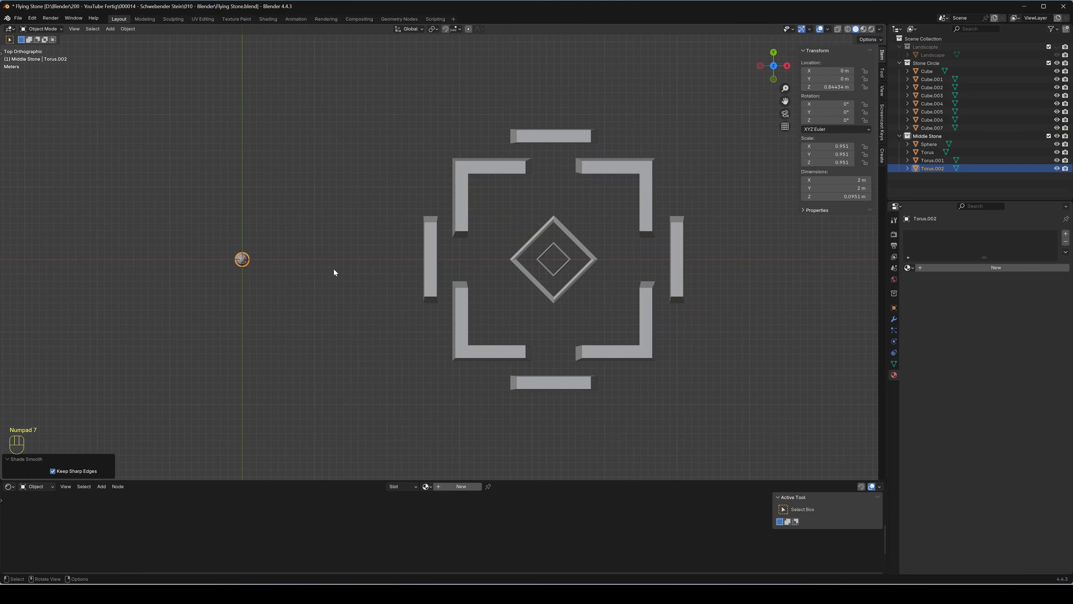
key(g)
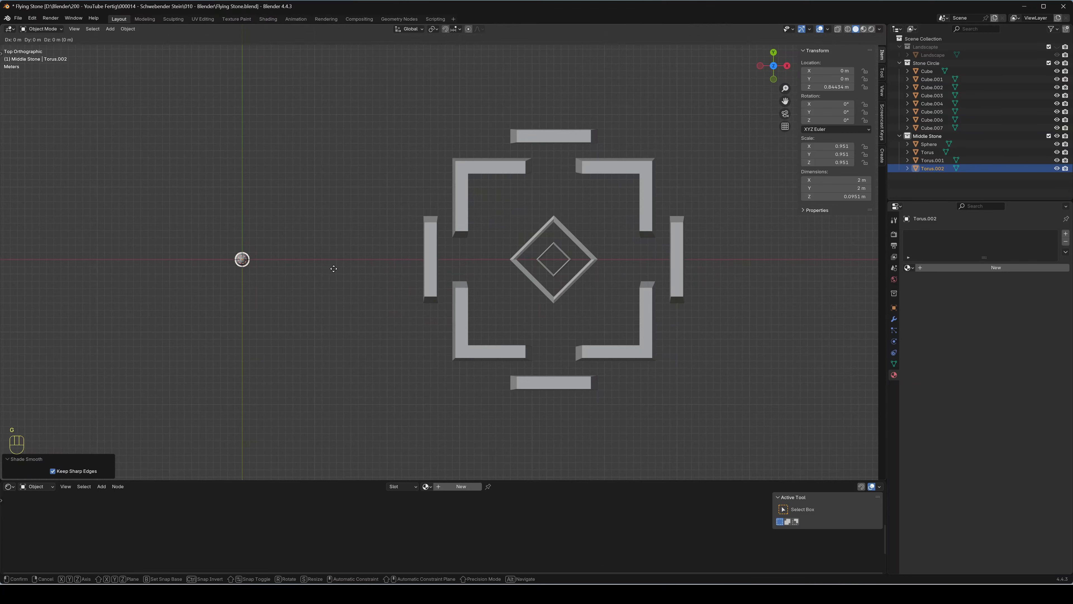
text(x)
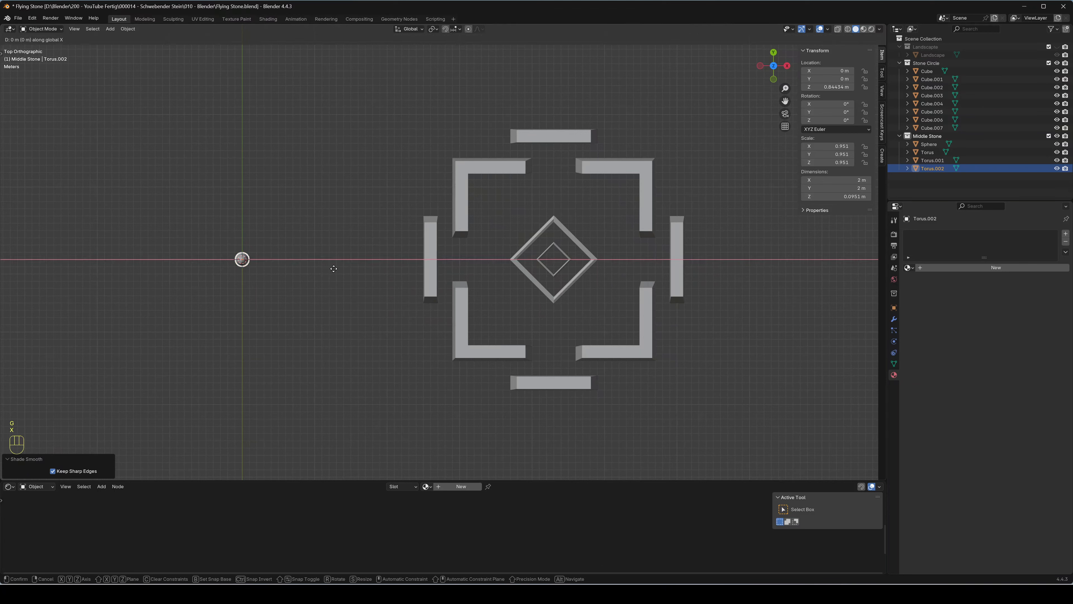
text(42)
key(Escape)
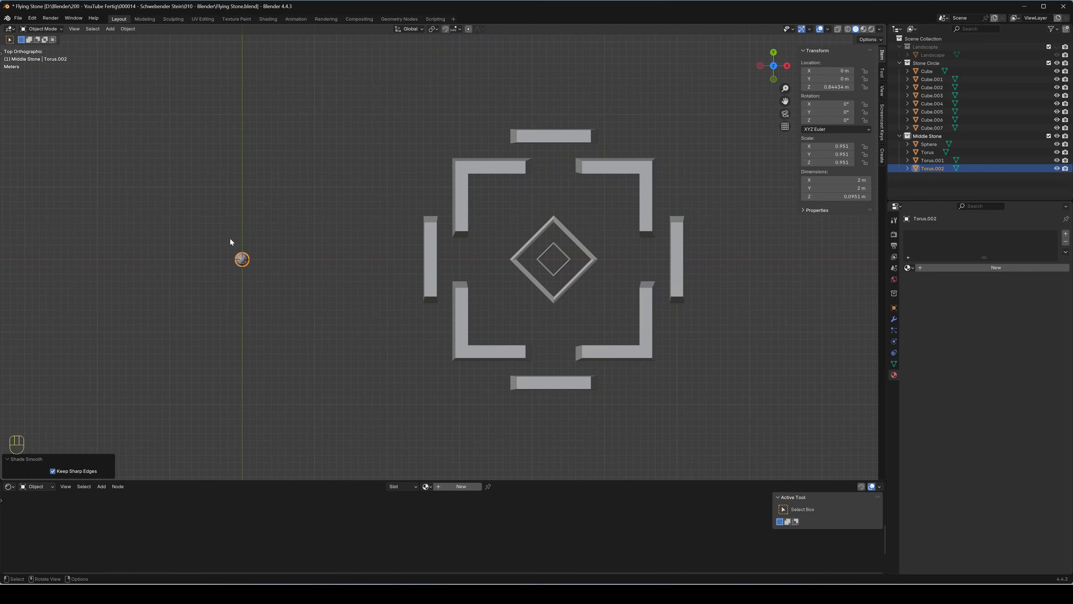
Select the stone together with its ring and move both 43 m along the X axis into the centre of the stone circle
drag(230, 242, 262, 283)
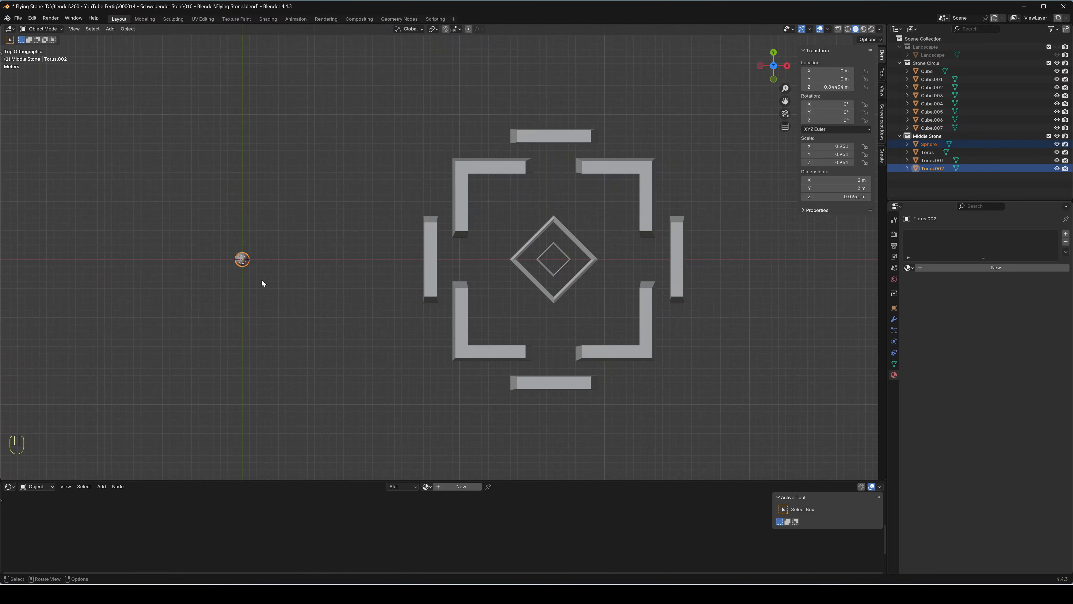
key(Escape)
key(Escape)
key(shift)
key(g)
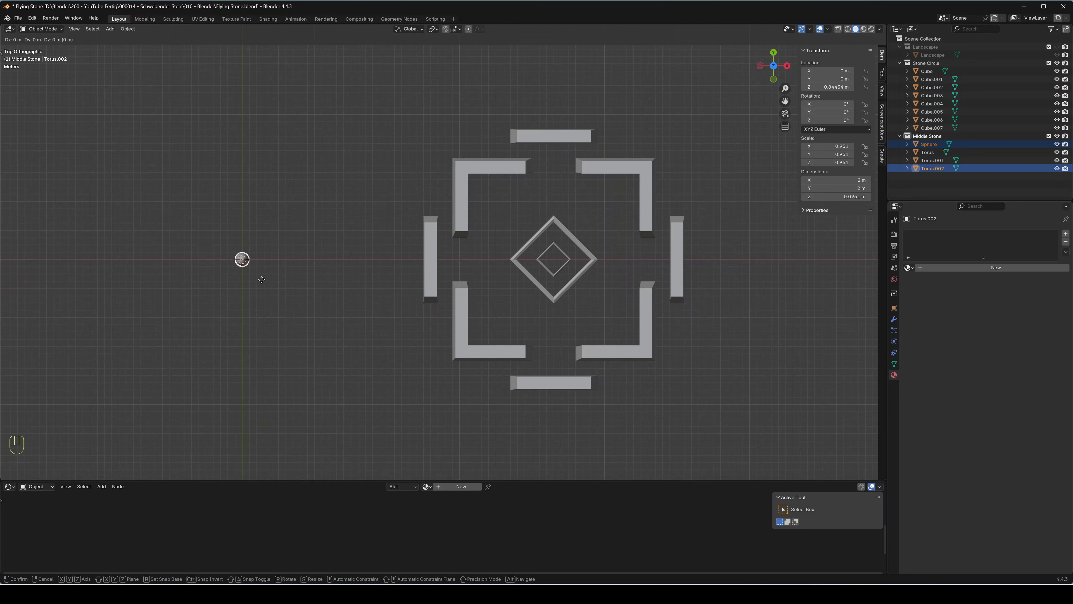
key(x)
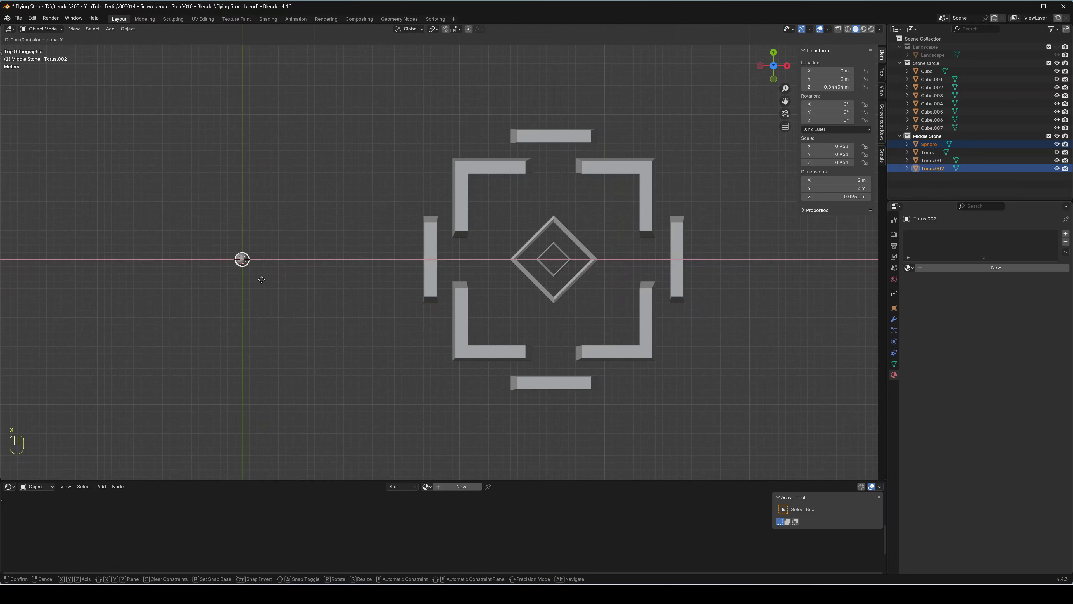
text(45)
key(BackSpace)
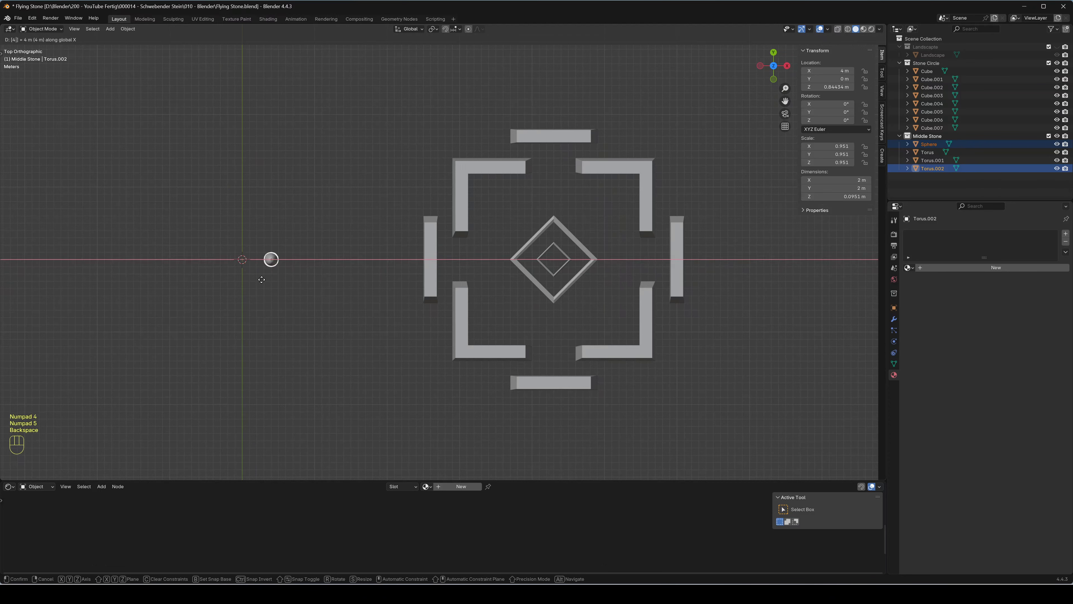
text(3)
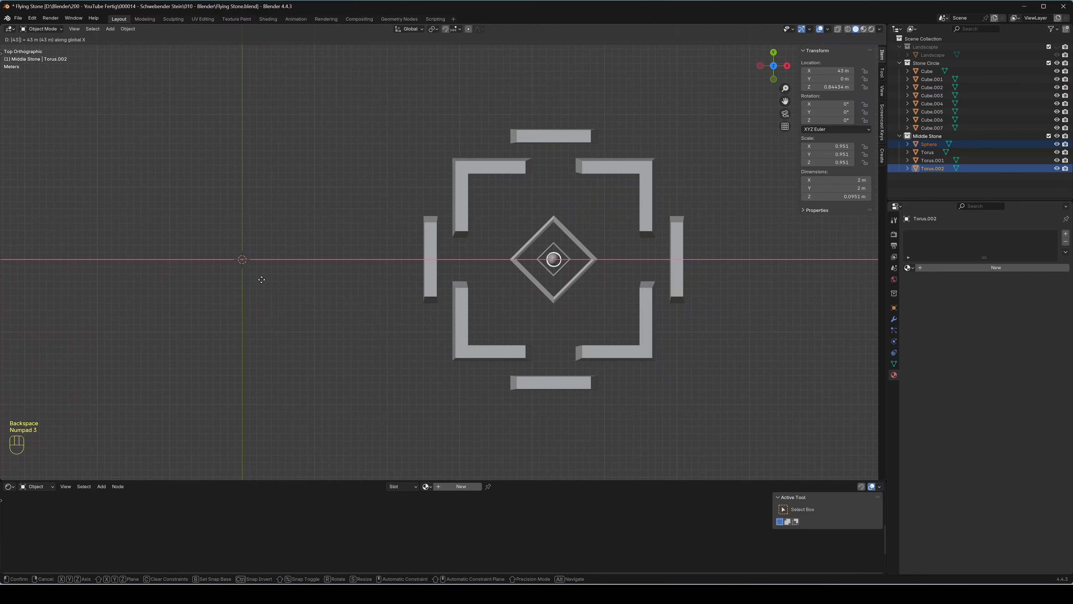
key(KP_Enter)
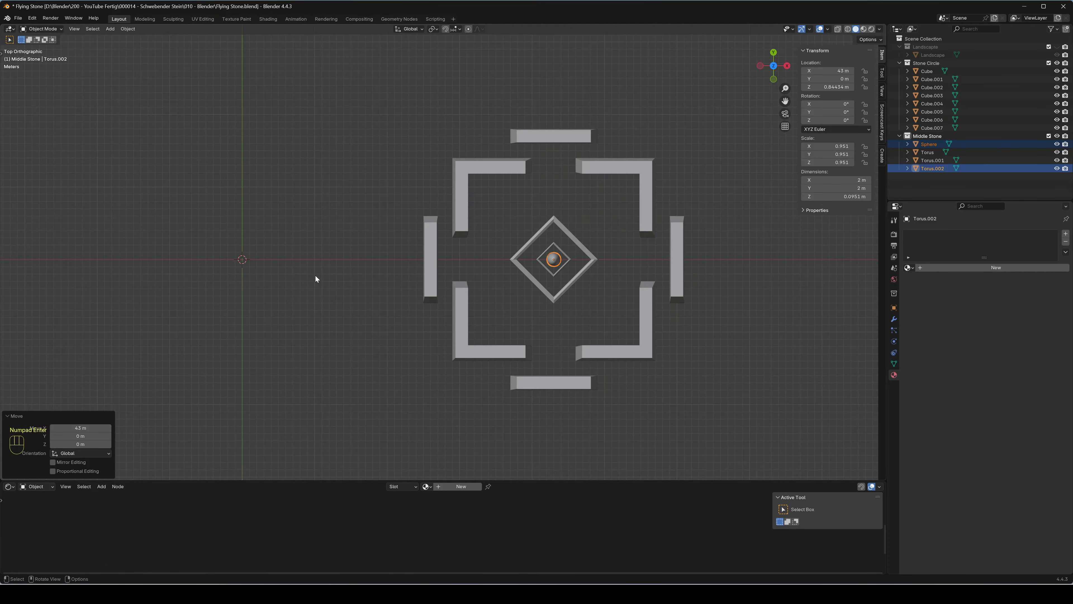
Raise the stone together with its torus ring 2 m along the Z axis above the square frames
scroll(558, 271, up, 6)
shift+middle_drag(577, 277, 307, 278)
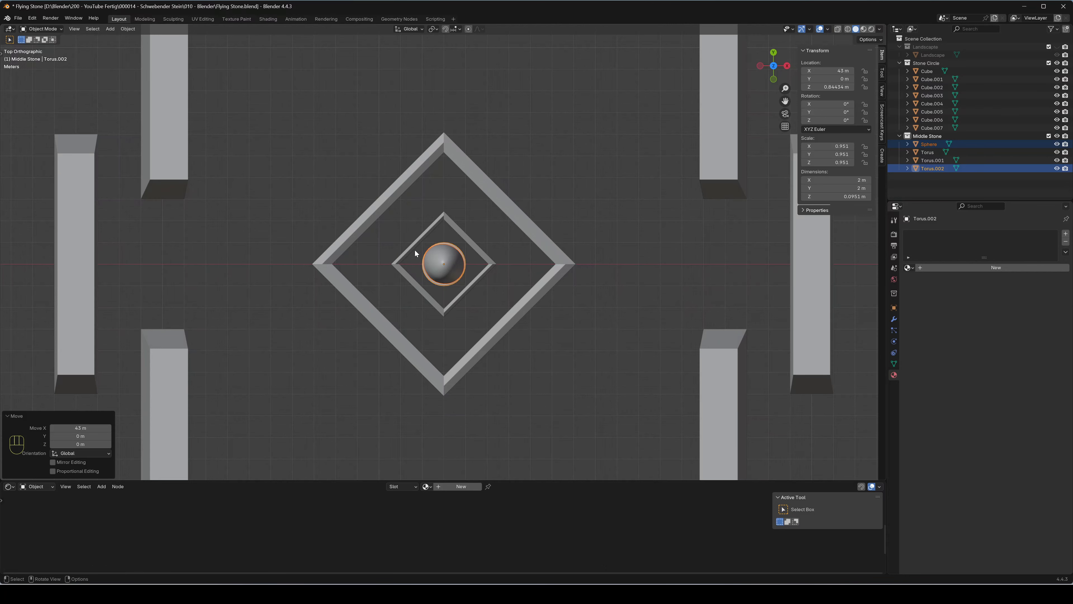
scroll(415, 249, up, 1)
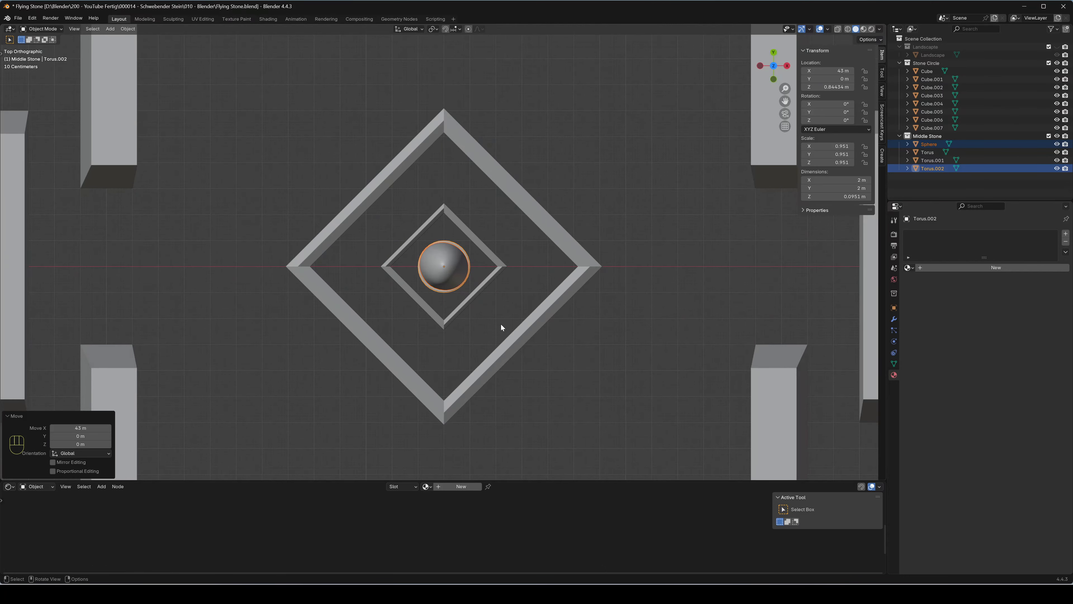
middle_drag(501, 325, 411, 245)
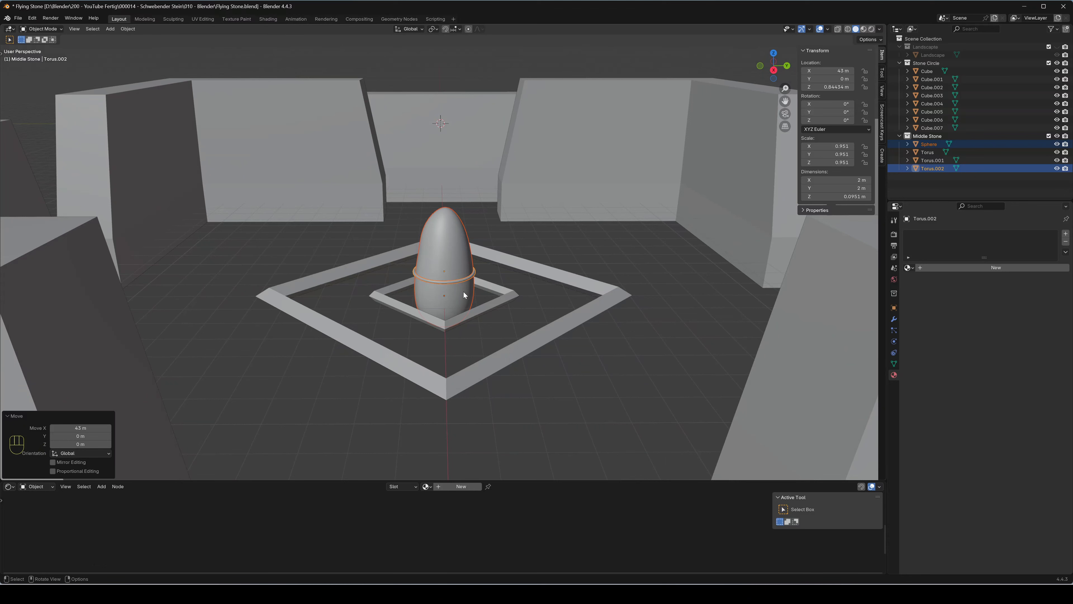
key(g)
key(z)
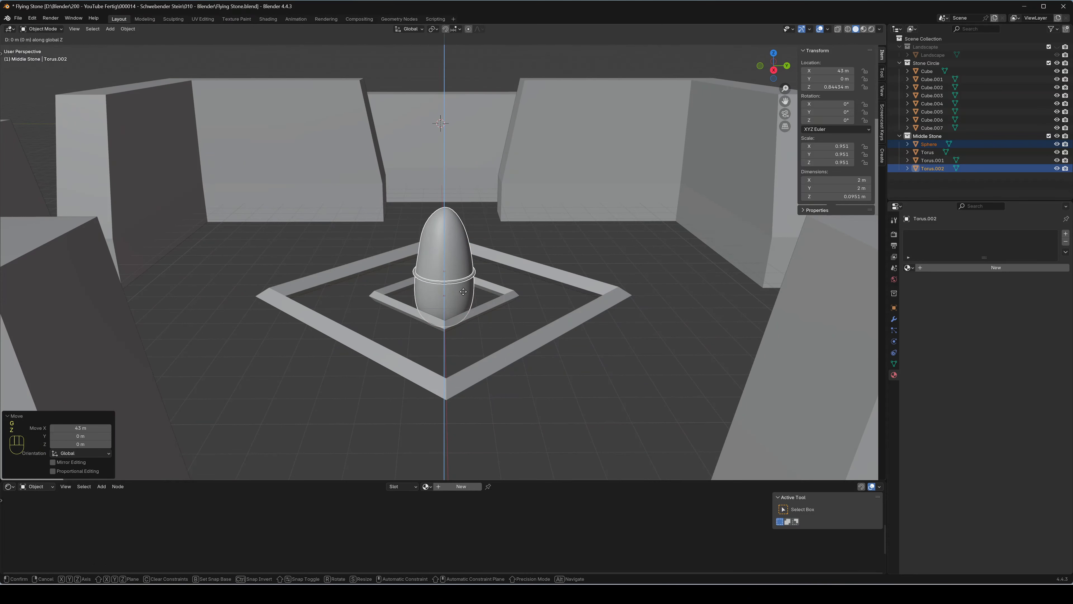
key(KP_2)
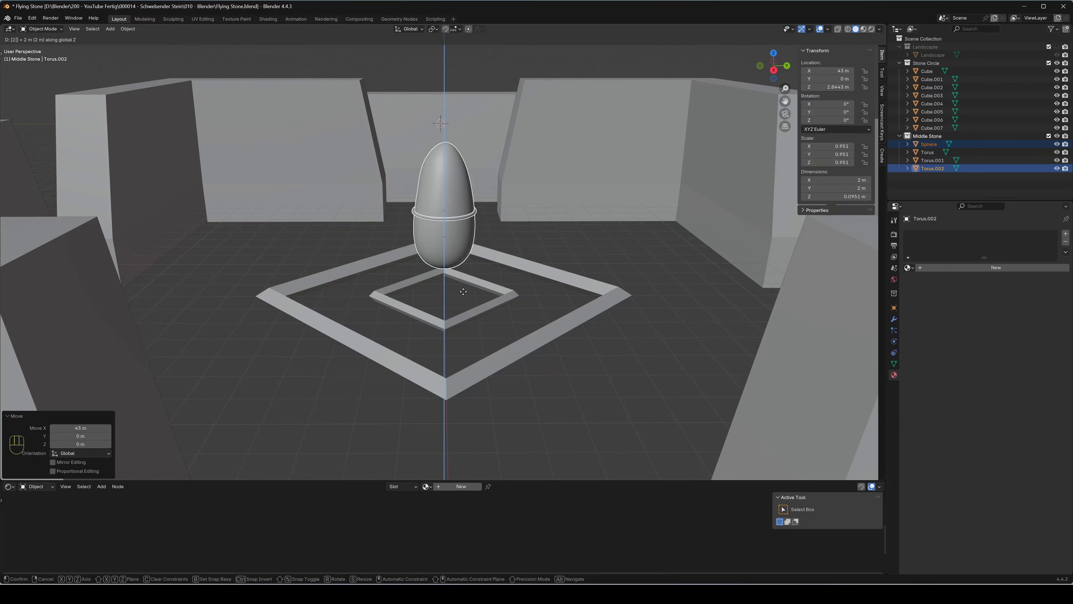
key(KP_Enter)
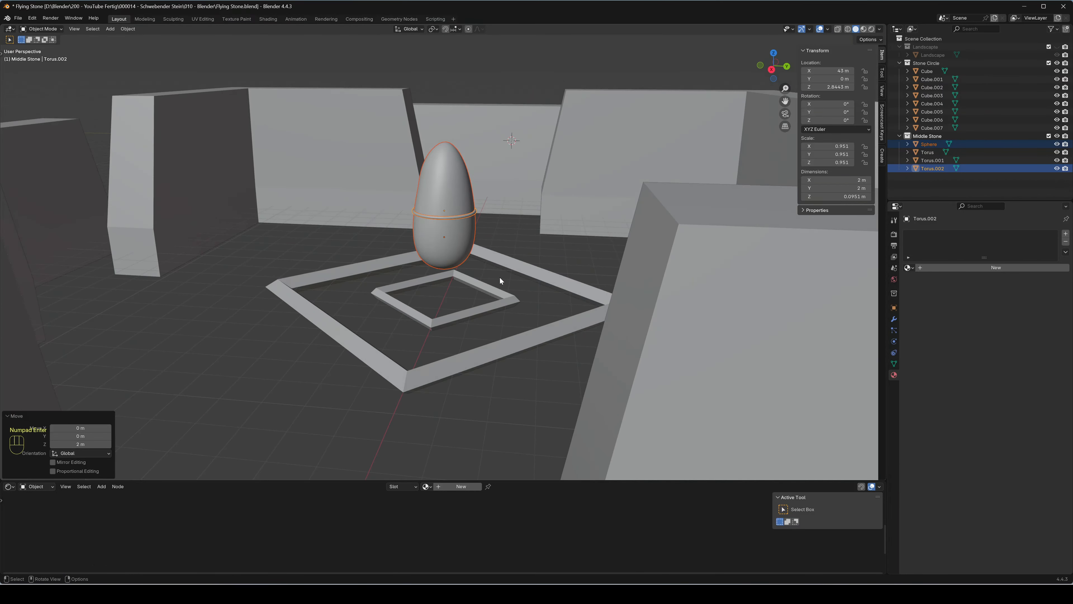
Unhide the Landscape collection and inspect how the stone circle looks from the valley between the mountains
click(1048, 46)
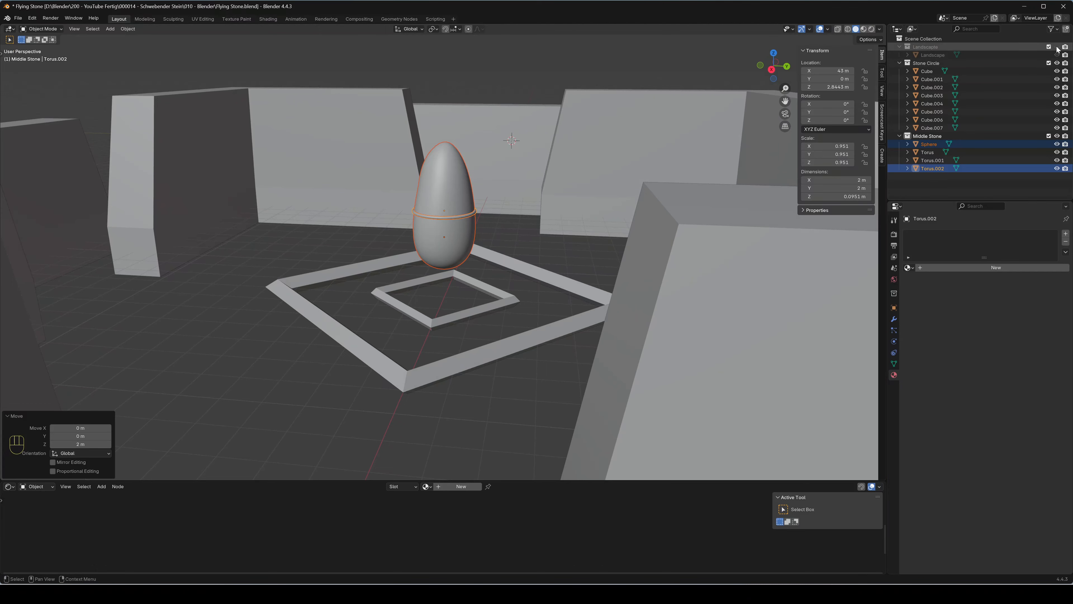
middle_drag(646, 175, 453, 209)
scroll(388, 226, down, 15)
scroll(451, 244, up, 12)
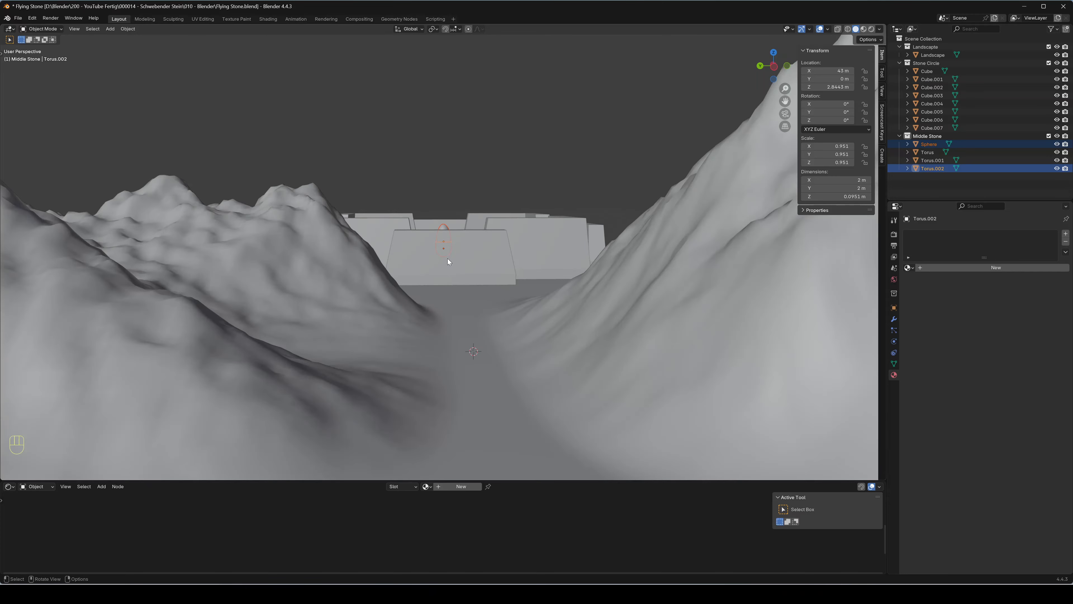
middle_drag(457, 292, 456, 290)
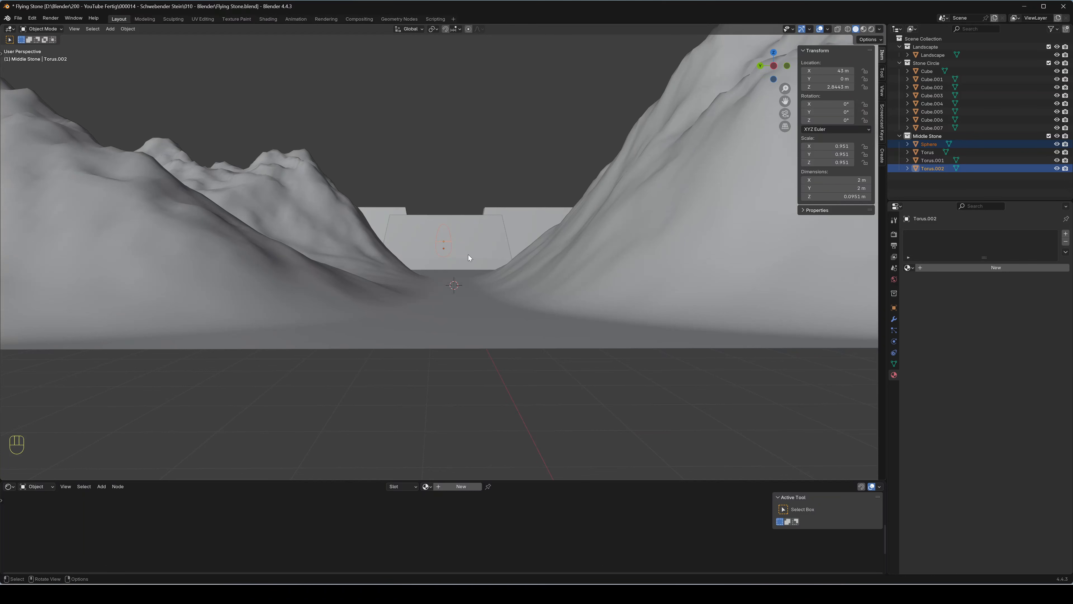
middle_drag(465, 254, 466, 257)
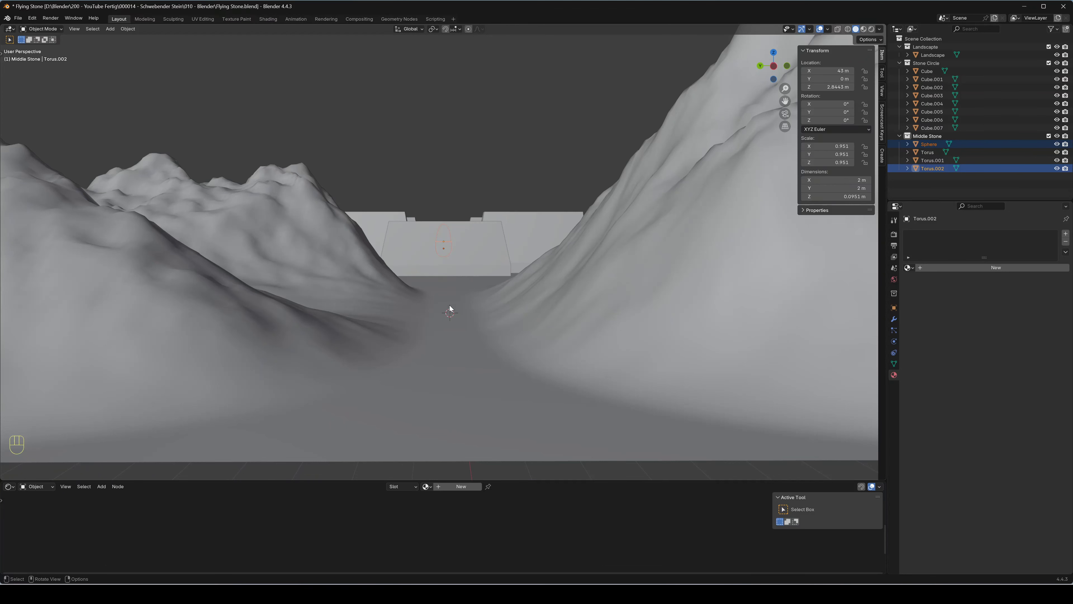
middle_drag(460, 289, 450, 287)
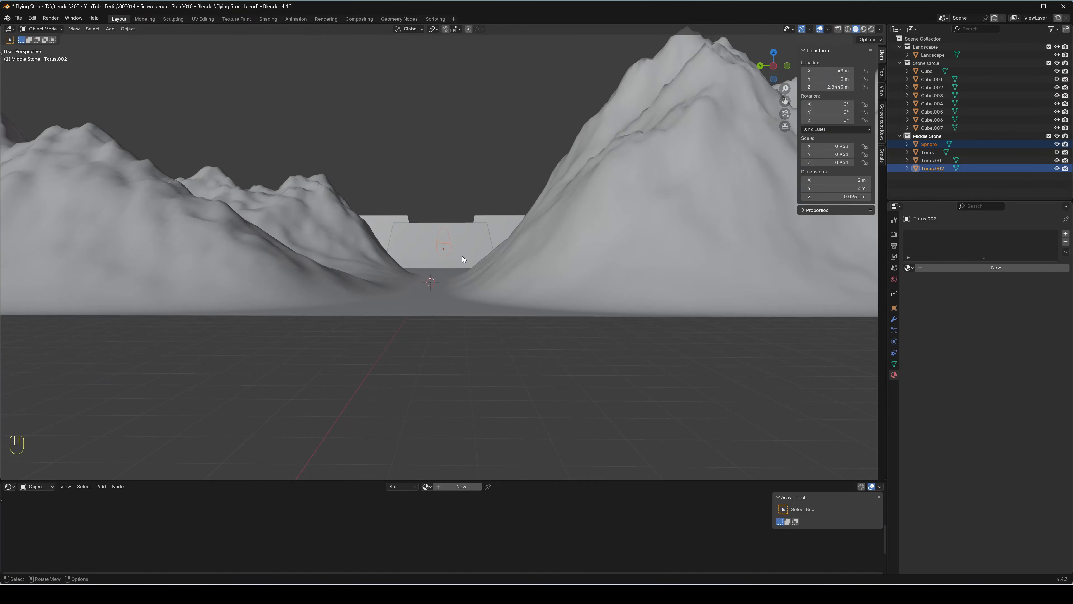
scroll(461, 255, up, 4)
middle_drag(461, 255, 297, 313)
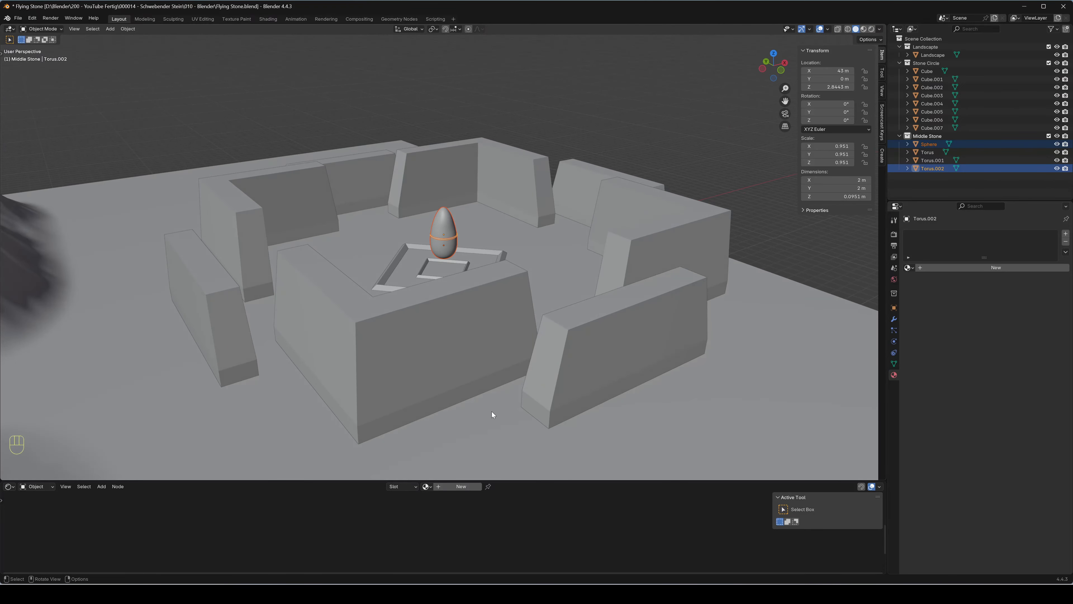
Select all eight wall blocks of the stone circle and move them up 0.9 m along the Z axis
middle_drag(492, 412, 319, 275)
click(226, 230)
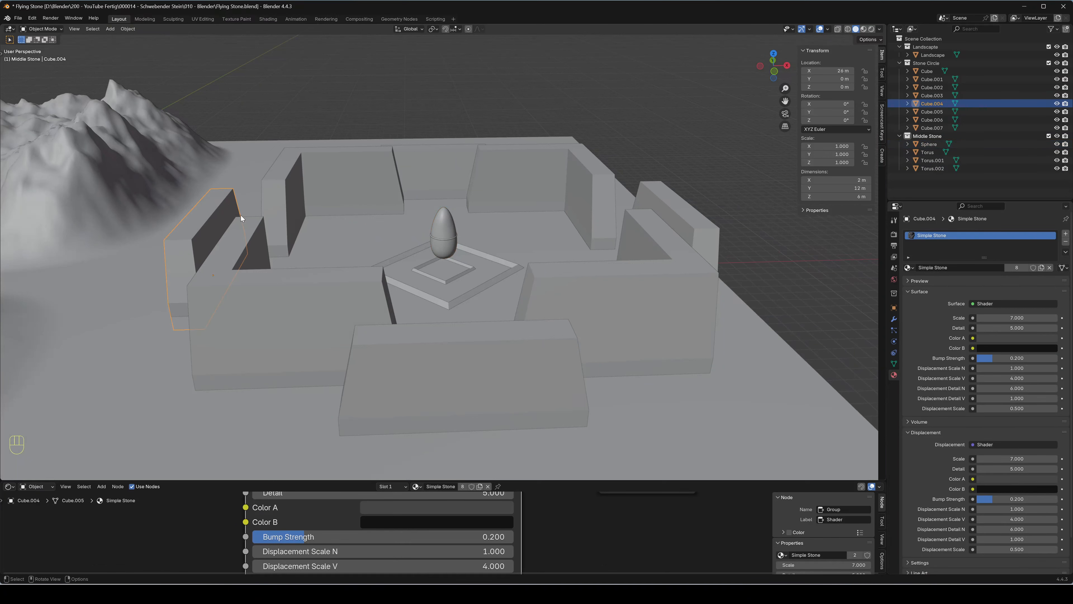
shift+click(275, 189)
shift+click(425, 160)
shift+click(536, 175)
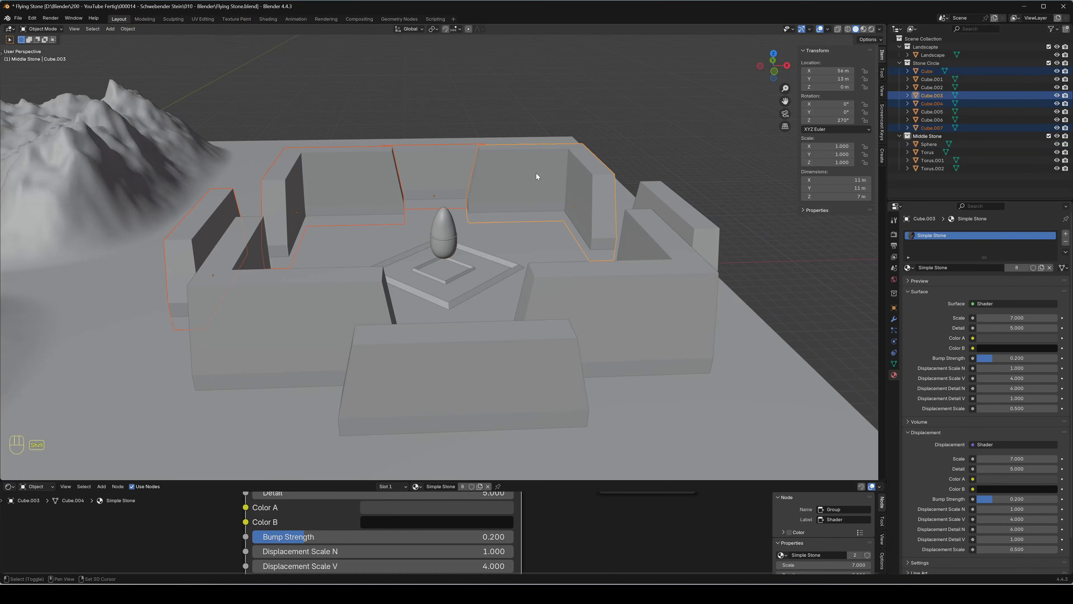
shift+click(663, 202)
shift+click(656, 253)
shift+click(371, 322)
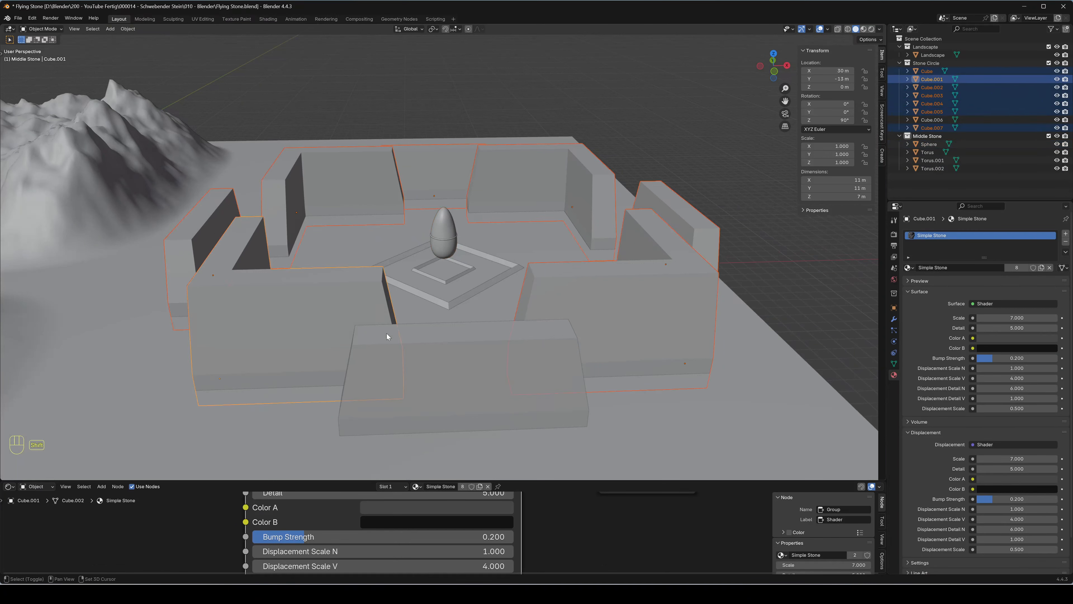
shift+click(427, 371)
key(g)
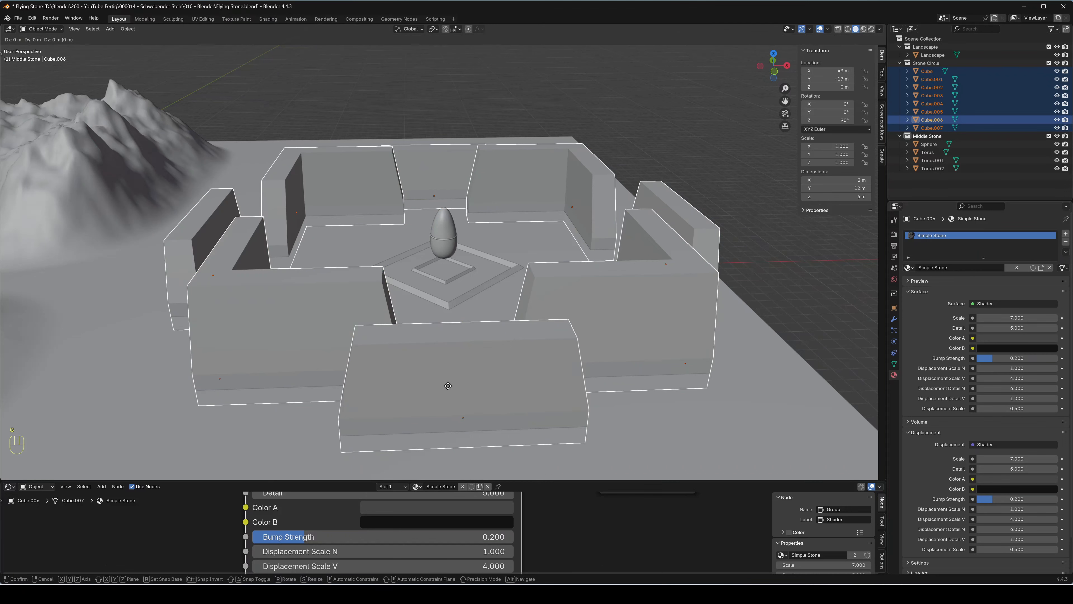
text(z0.9)
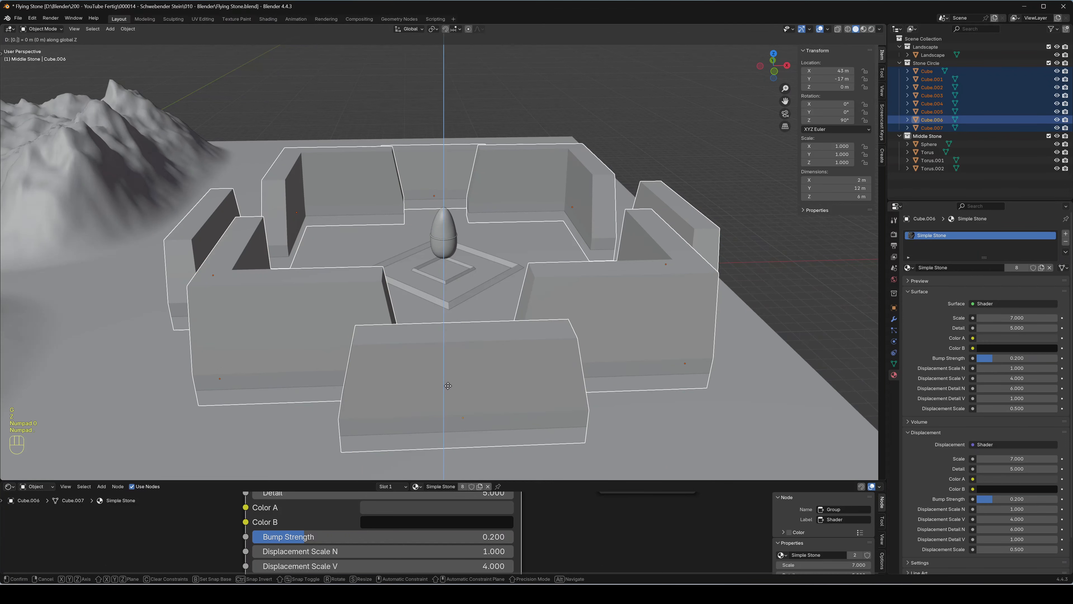
key(KP_Enter)
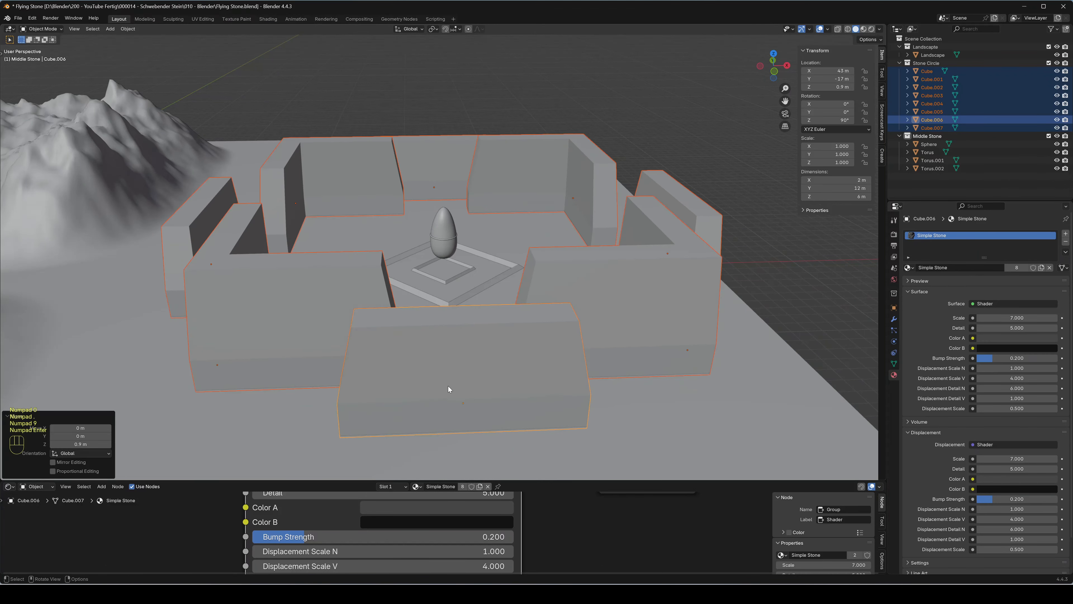
Add a cube mesh to the Middle Stone collection
mouse_move(448, 386)
middle_down()
mouse_move(439, 426)
mouse_move(435, 389)
middle_up()
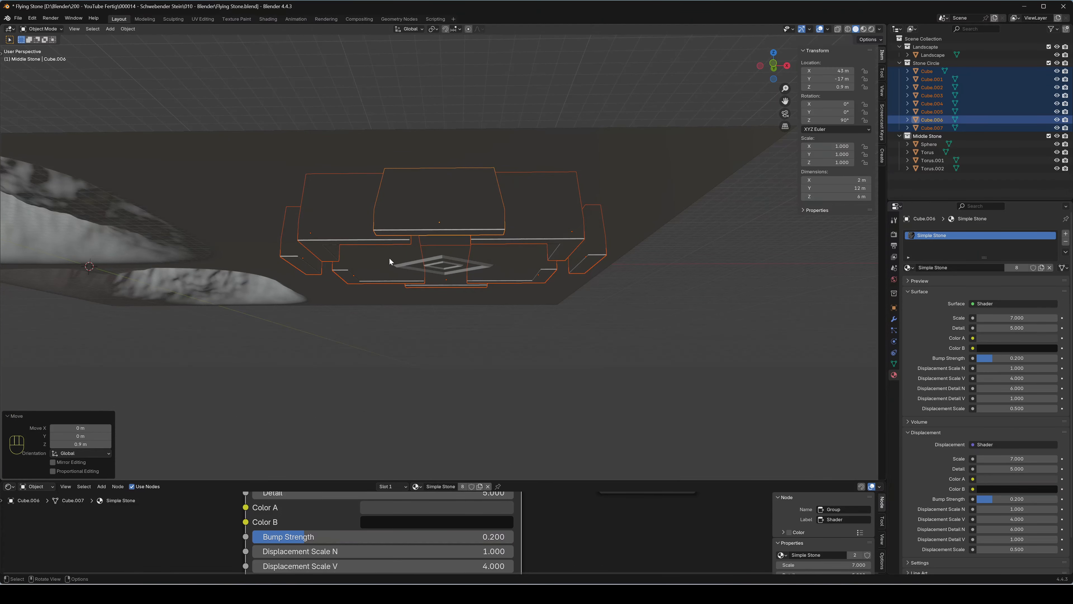
middle_drag(389, 261, 415, 293)
scroll(435, 213, up, 4)
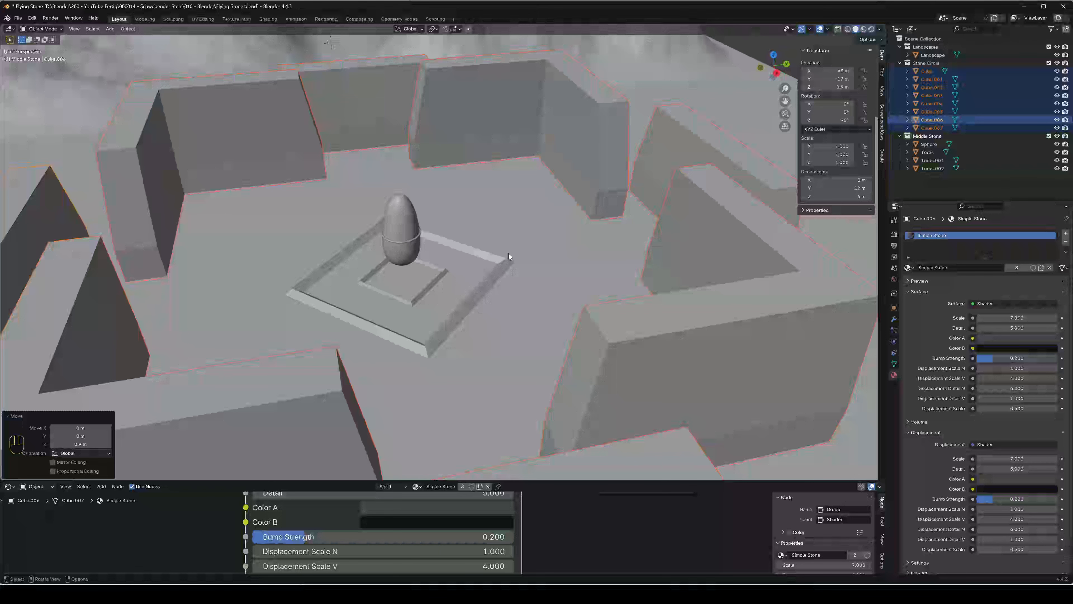
key(shift)
shift+middle_drag(426, 181, 407, 274)
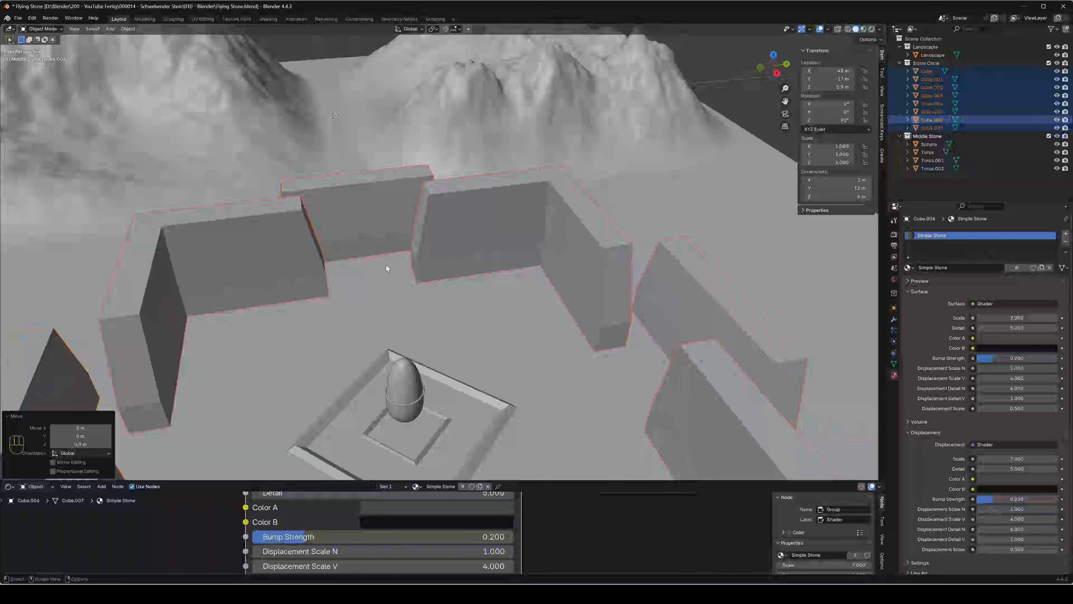
key(shift)
key(shift+a)
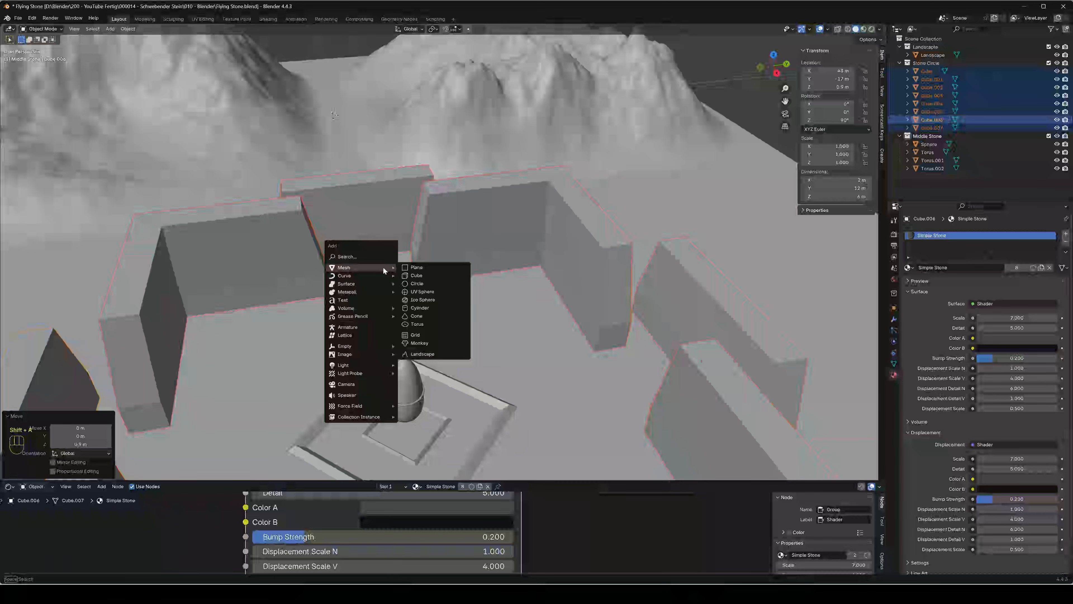
click(431, 275)
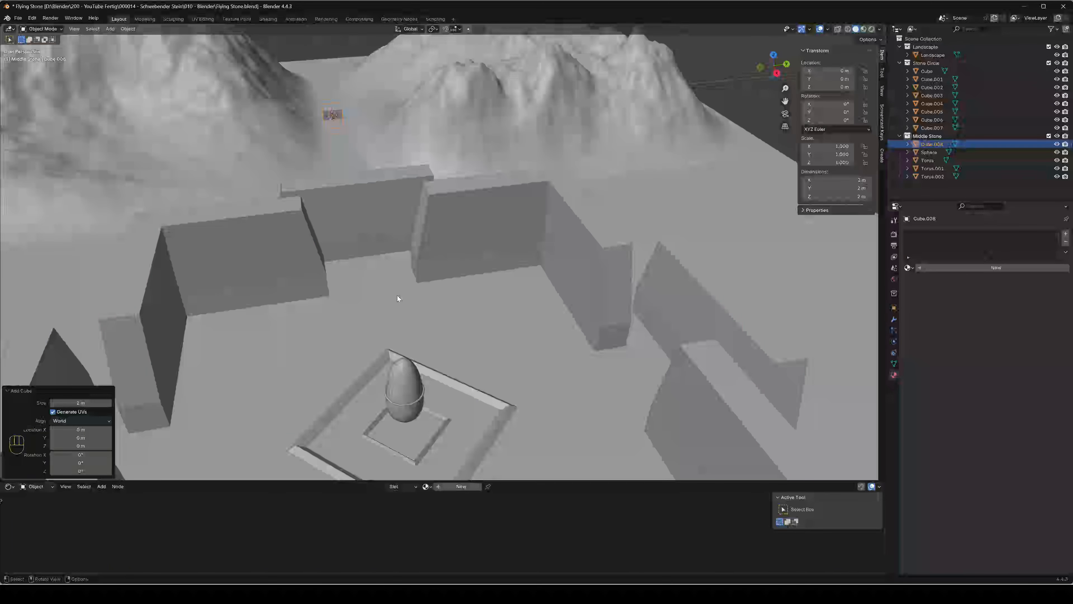
Hide the Landscape collection and move the new cube 40 m along the X axis in top view, beside the middle stone
key(KP_7)
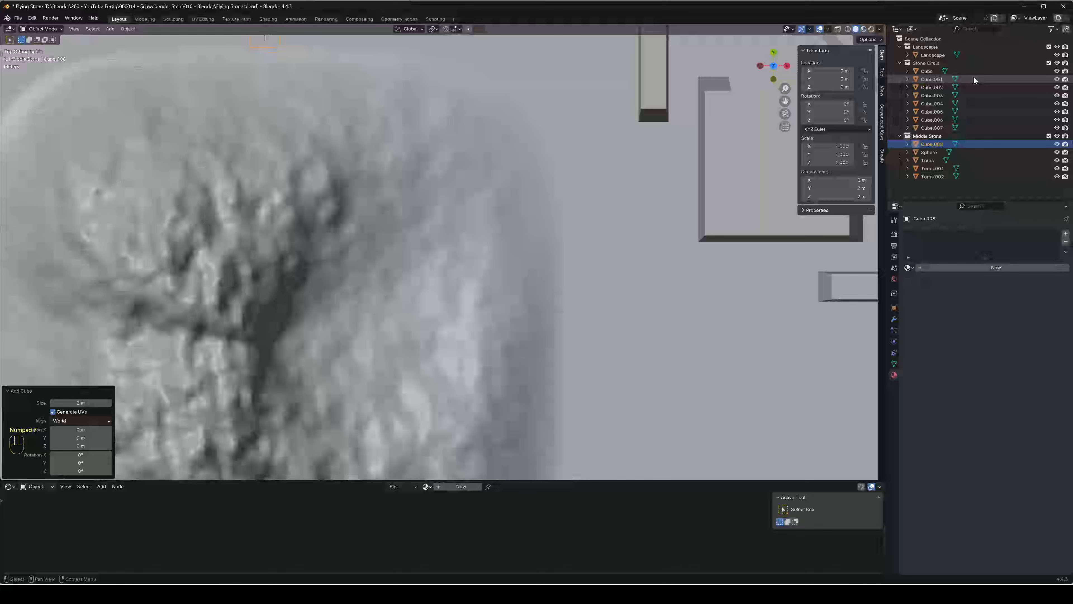
shift+click(1057, 48)
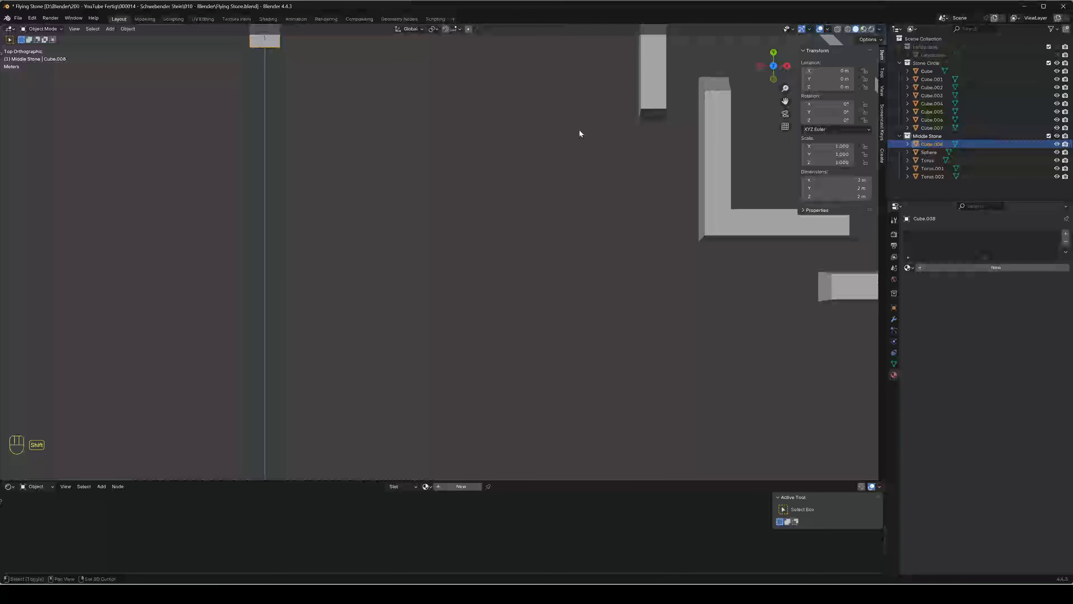
shift+middle_drag(579, 130, 361, 330)
scroll(323, 299, down, 1)
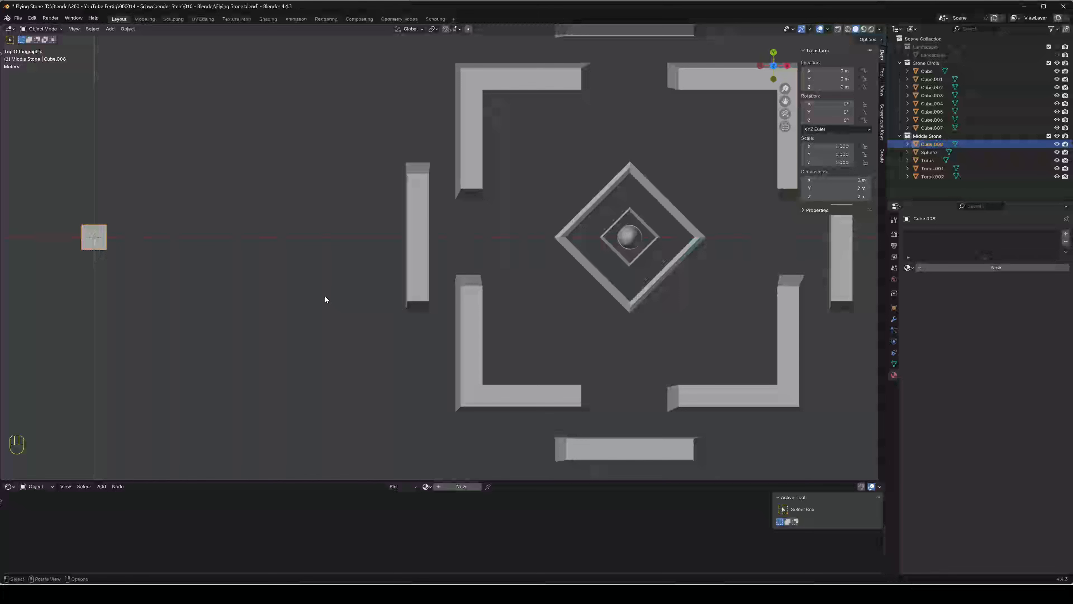
key(g)
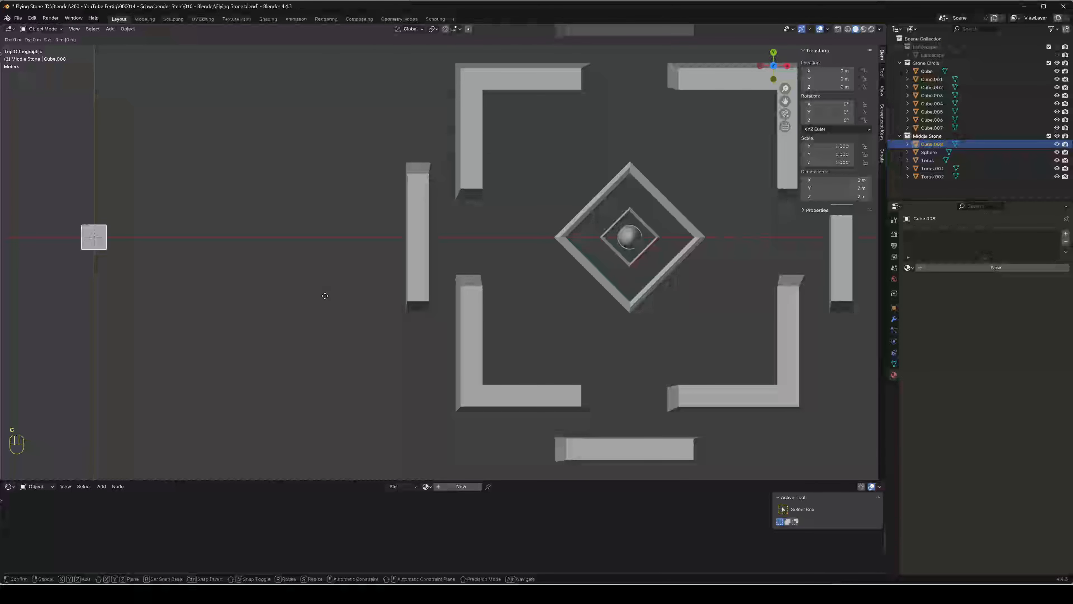
key(x)
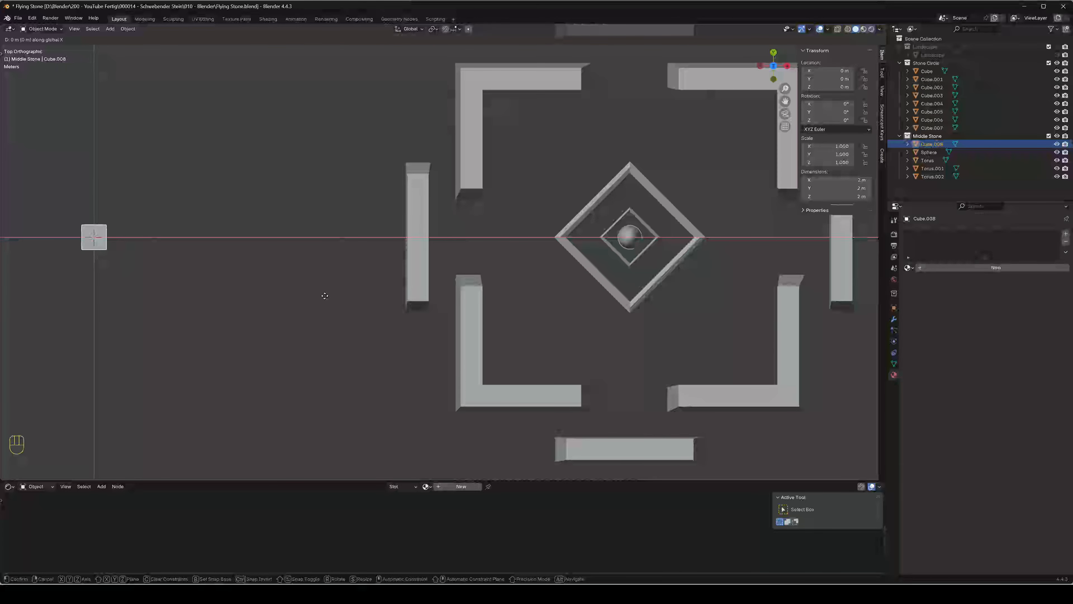
text(40)
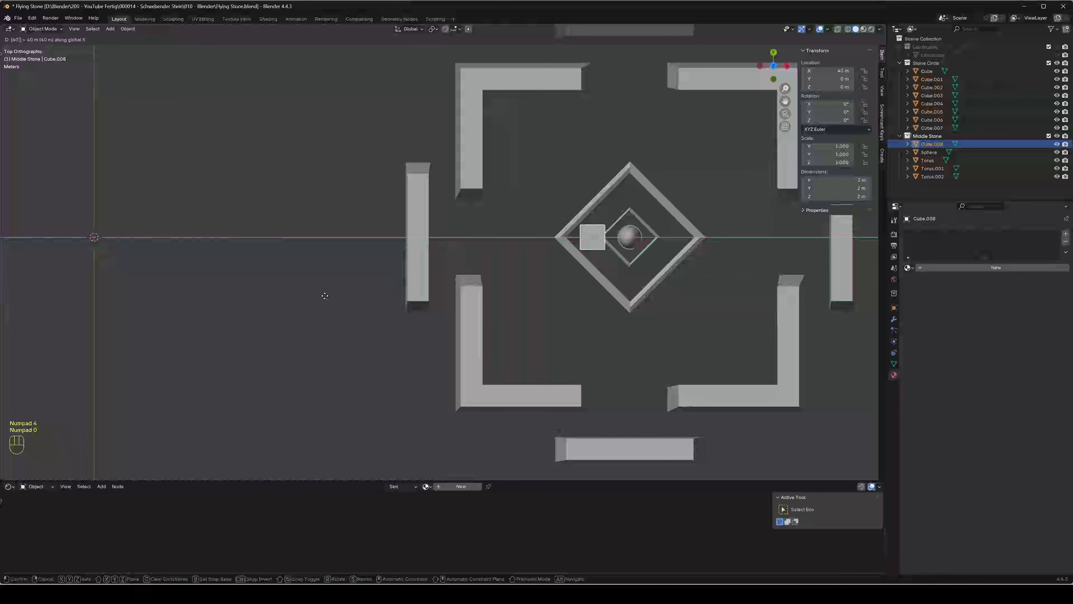
key(KP_Enter)
Apply the scale of the torus ring around the middle stone and select the stone itself
scroll(479, 278, up, 6)
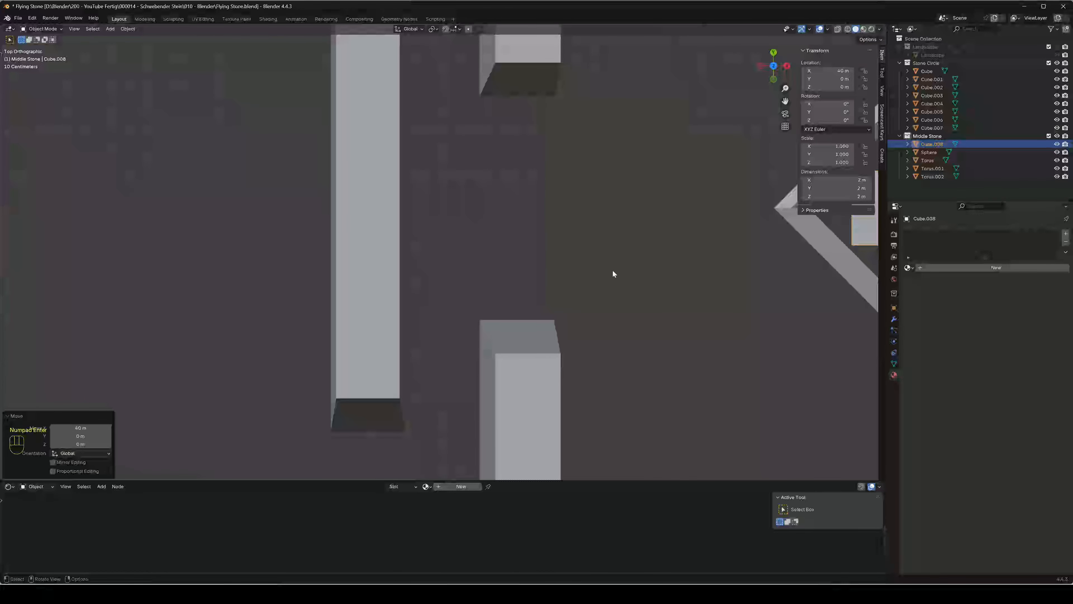
shift+middle_drag(613, 270, 60, 275)
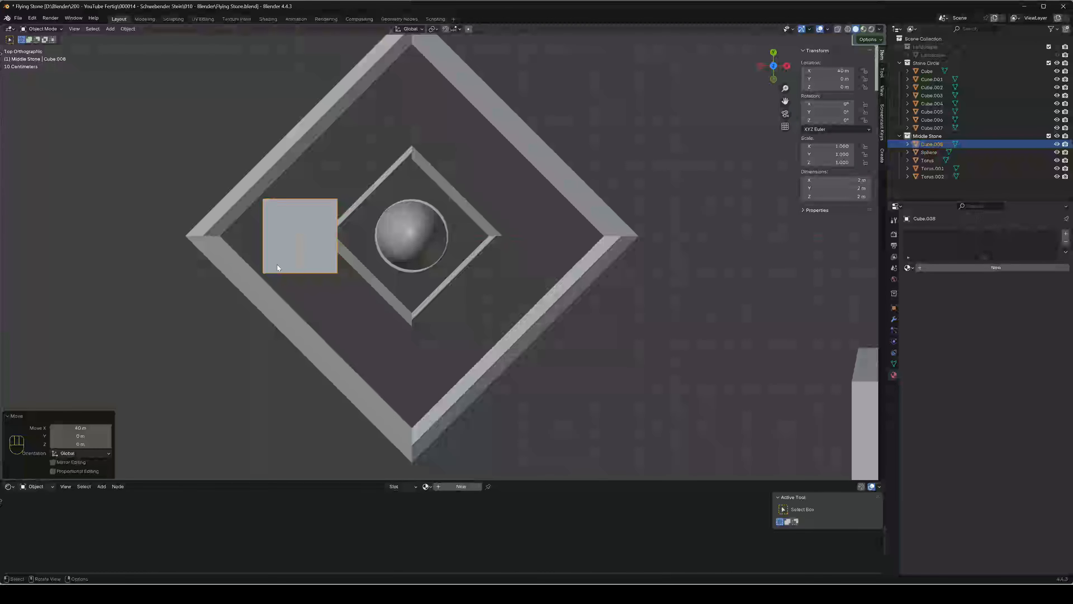
scroll(277, 264, up, 3)
shift+middle_drag(284, 257, 379, 264)
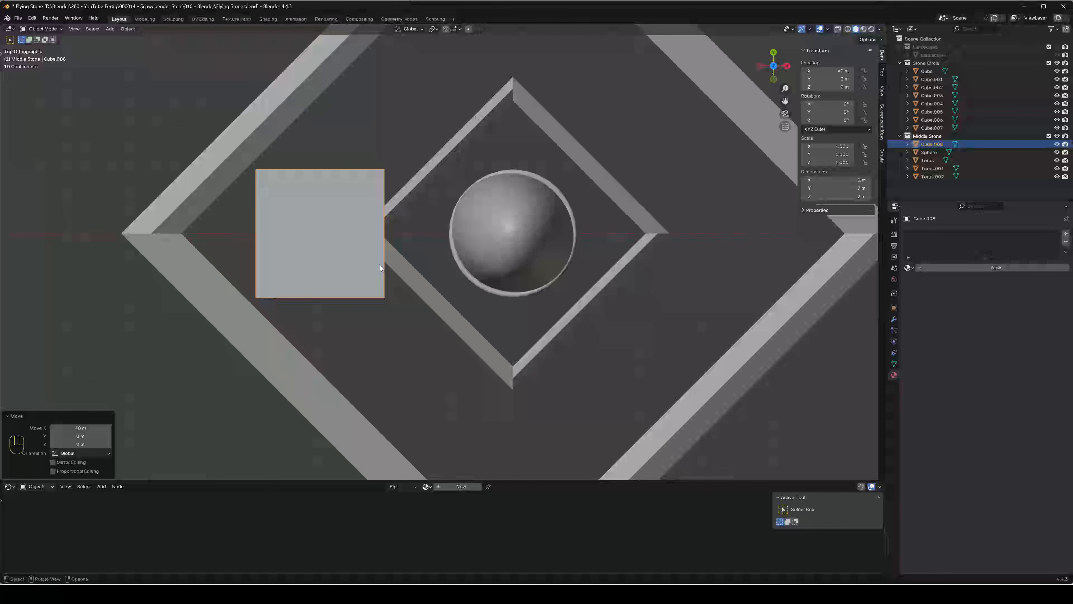
click(481, 283)
key(shift)
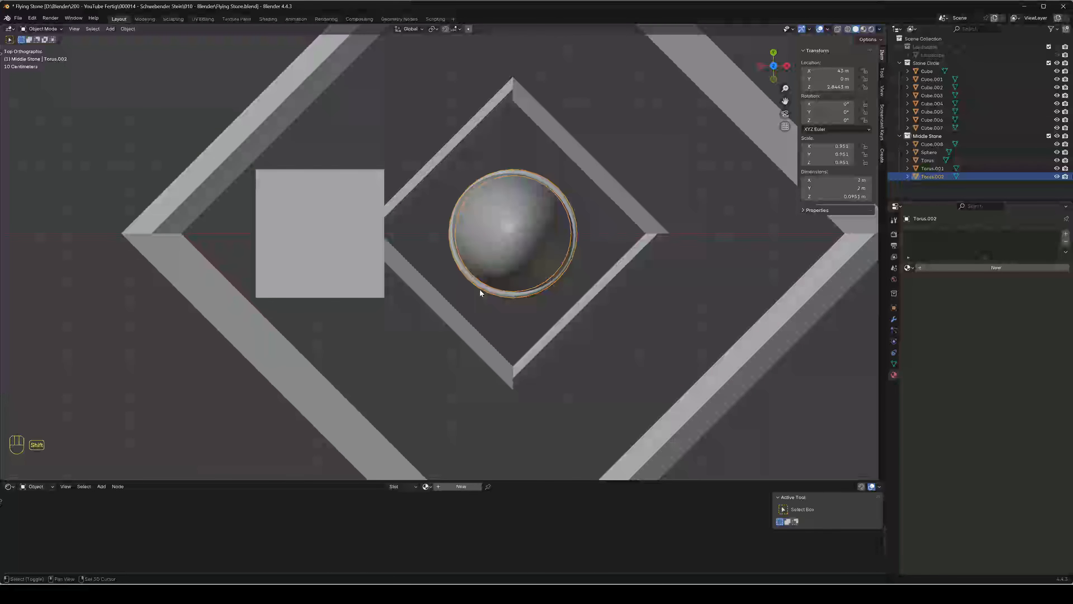
key(ctrl+a)
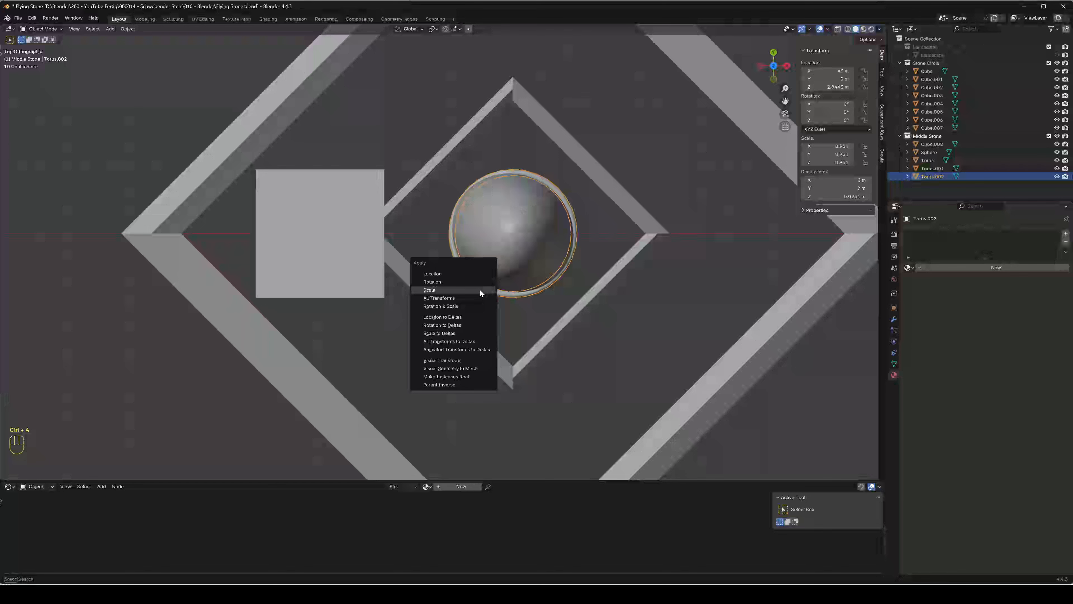
click(480, 289)
click(506, 263)
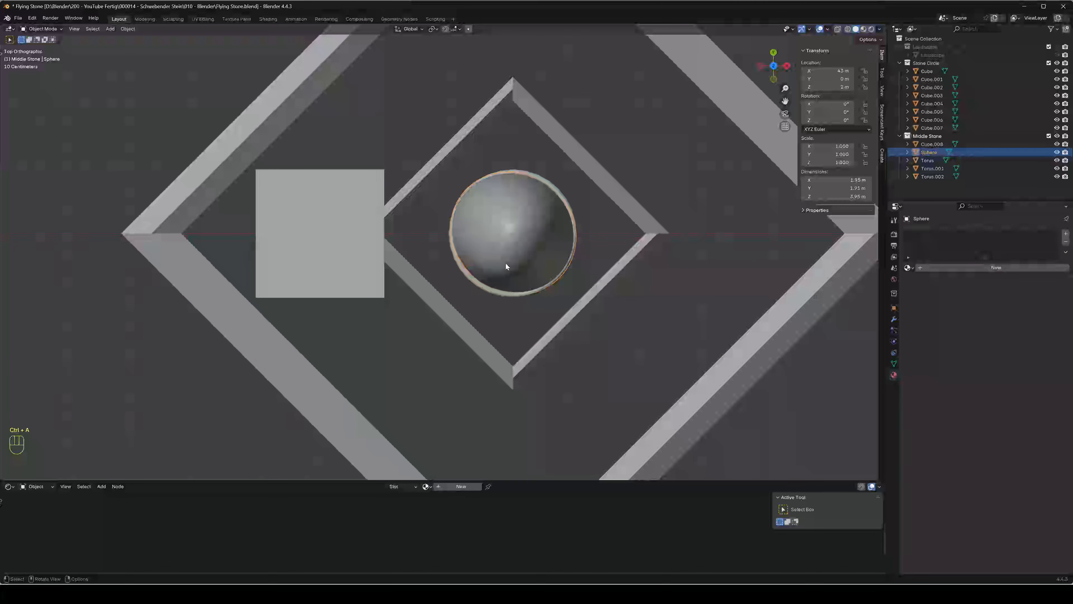
Scale the new cube beside the middle stone down to 0.1 on all three axes and apply its scale
click(494, 293)
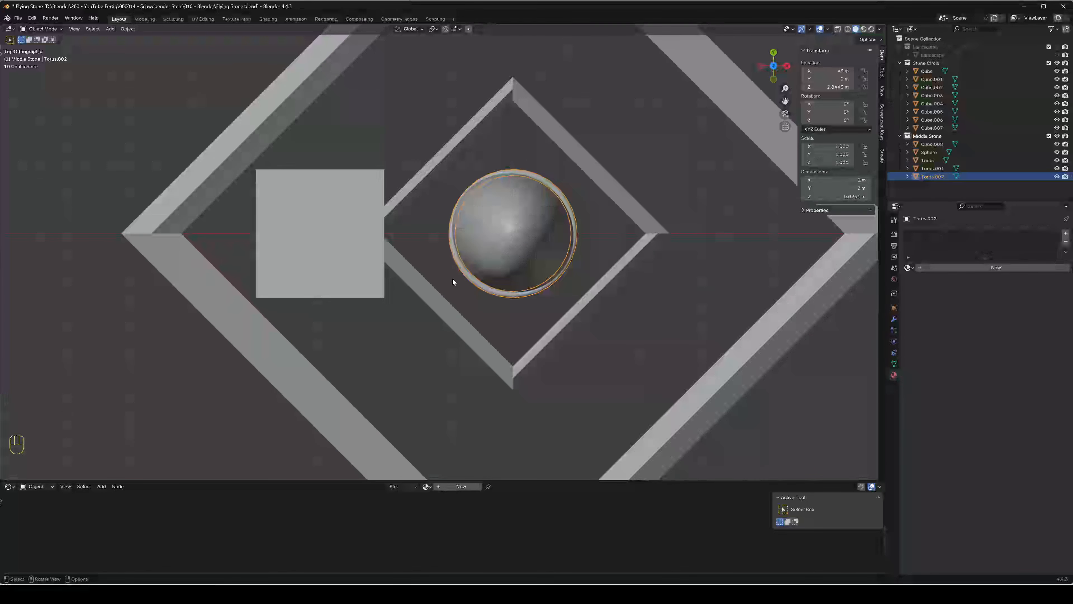
click(364, 270)
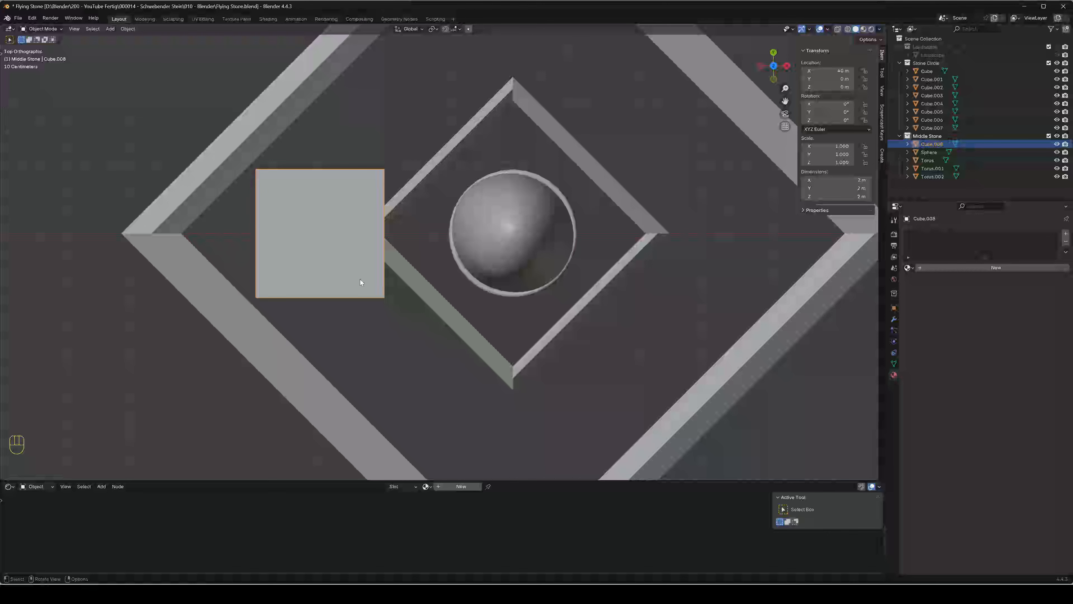
key(s)
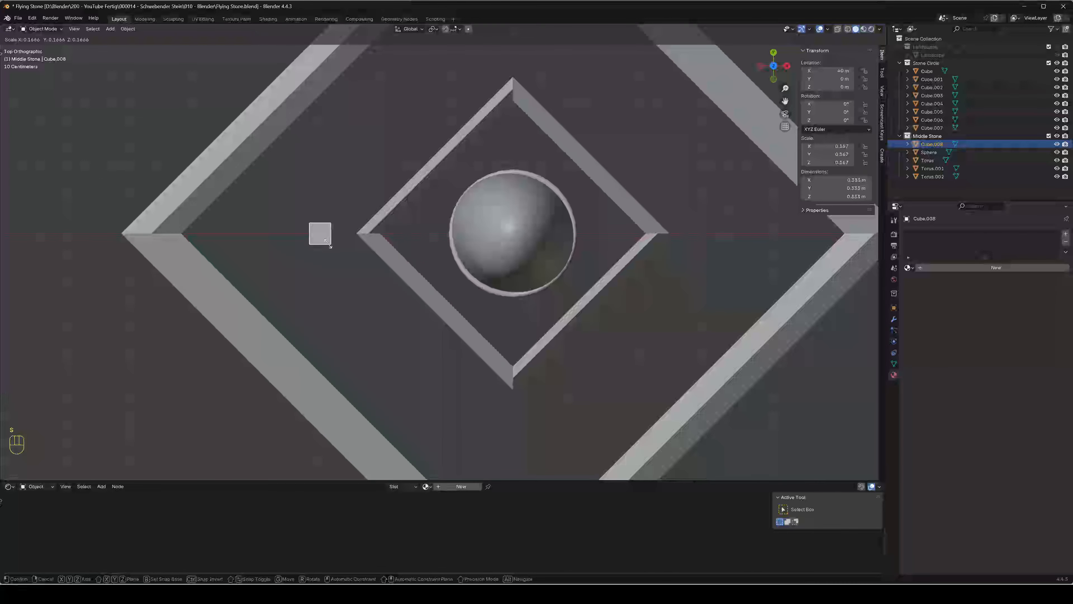
click(326, 241)
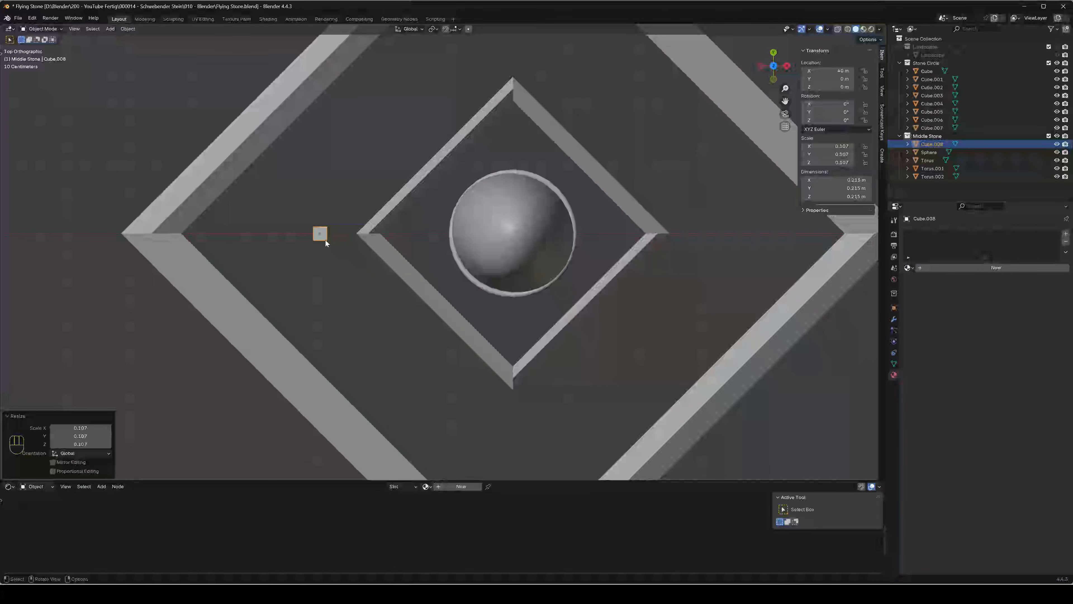
scroll(325, 240, up, 5)
shift+middle_drag(295, 251, 586, 301)
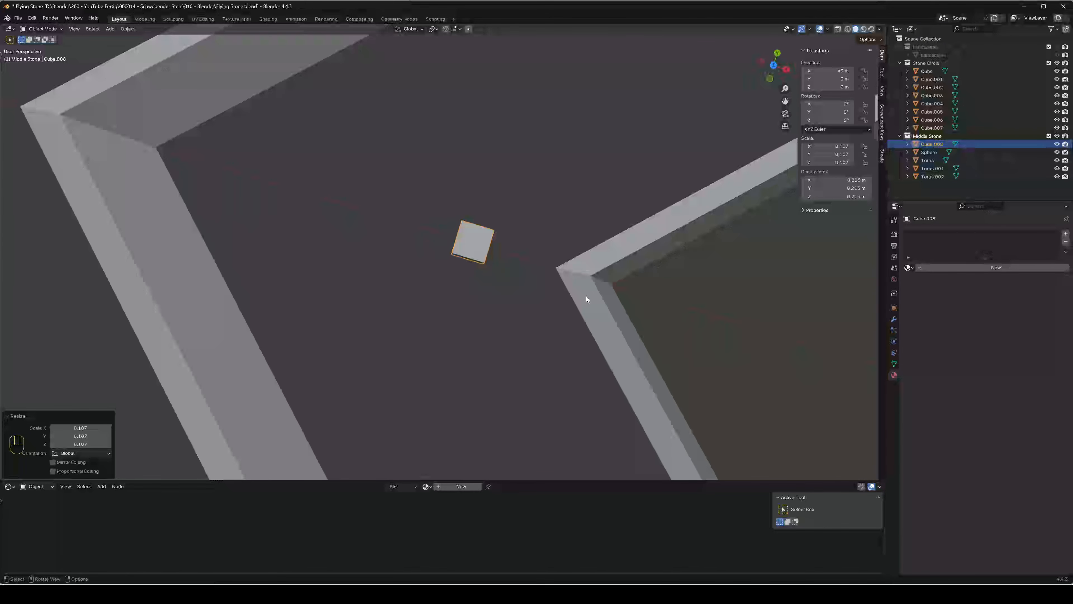
key(KP_7)
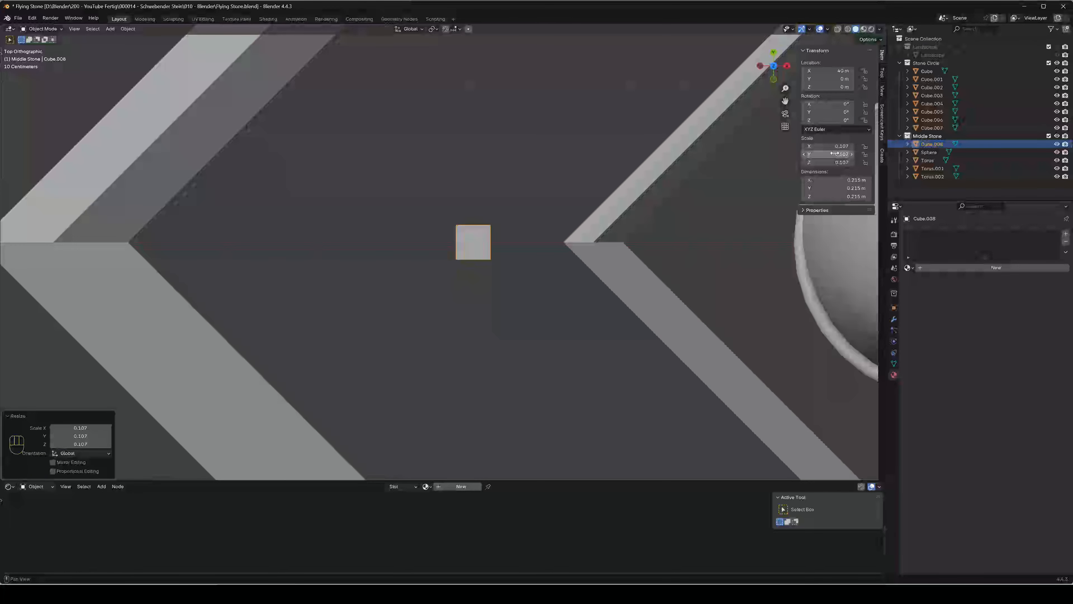
drag(835, 146, 840, 163)
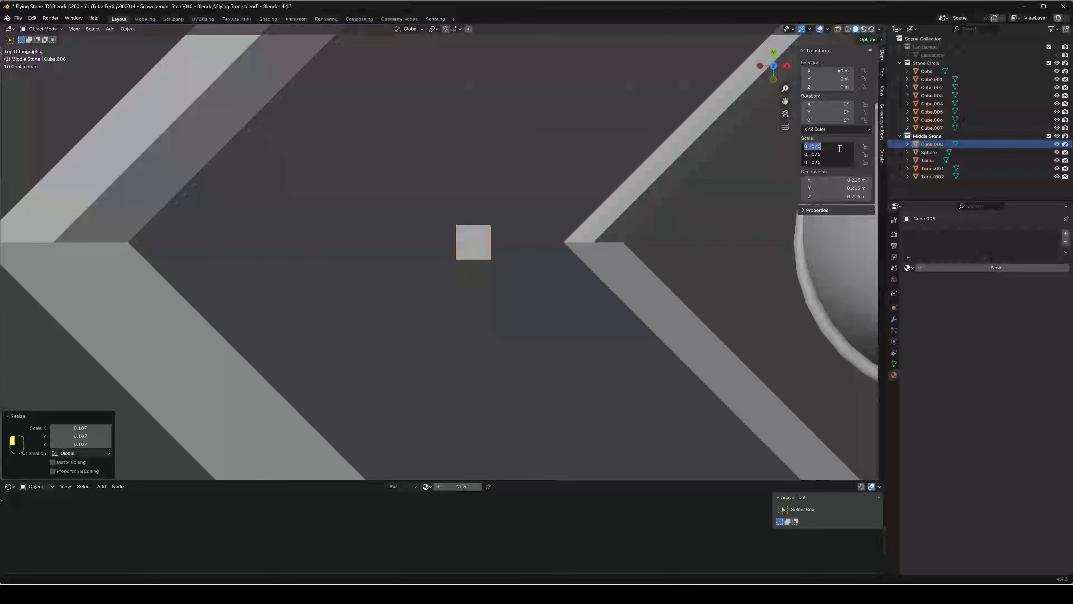
key(BackSpace)
text(0.1)
key(Return)
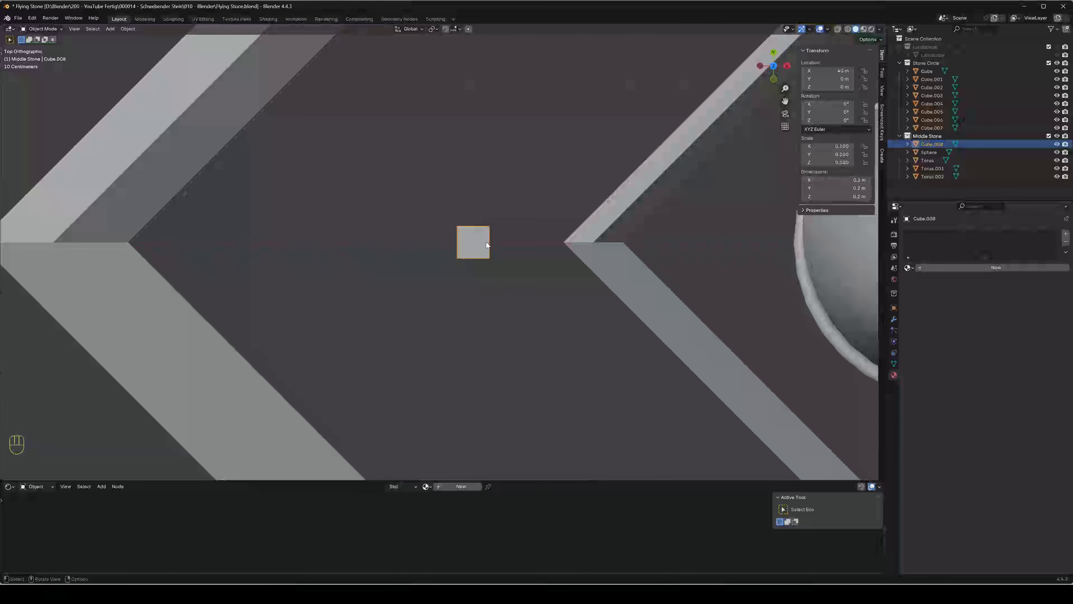
key(ctrl+a)
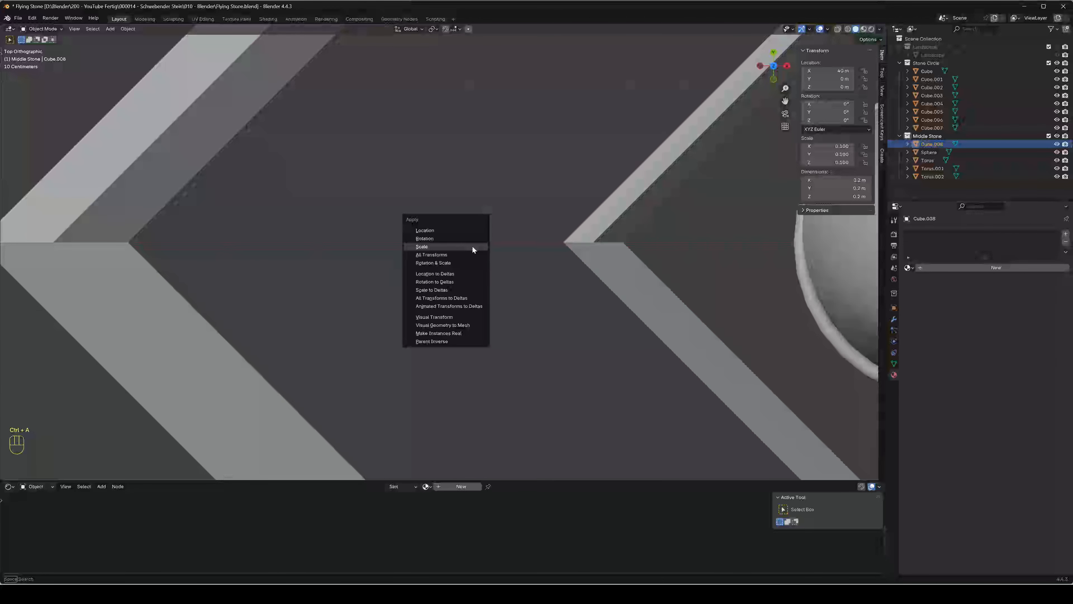
click(472, 246)
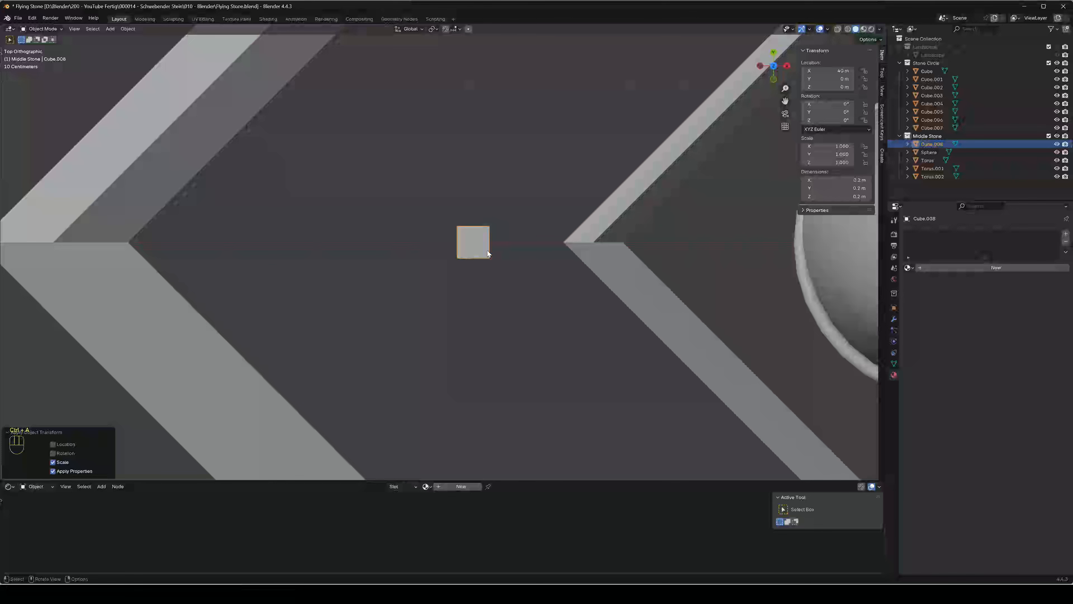
Move the small cube about 2.55 m in the negative X direction onto the nearest corner of the outer square frame
key(g)
key(z)
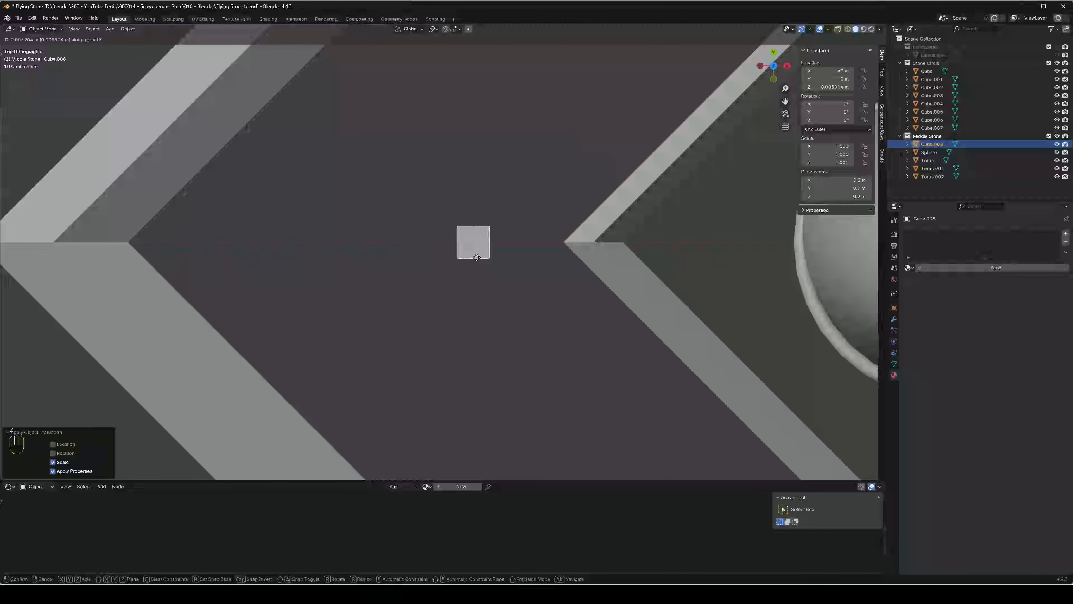
key(x)
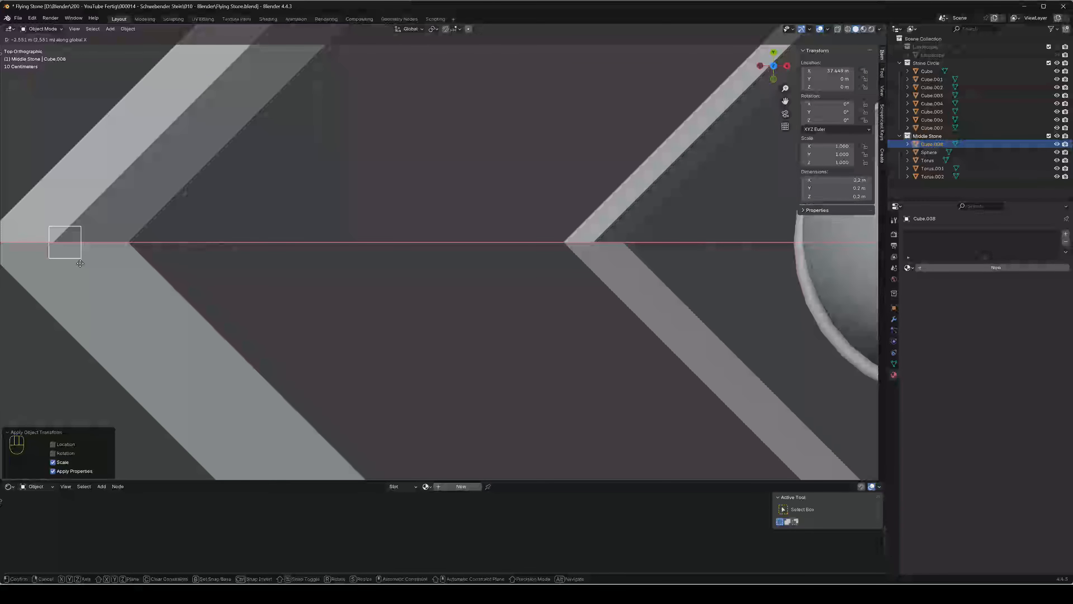
click(80, 263)
Raise the small cube about 0.31 m along the Z axis so it sits on the frame corner
shift+middle_drag(135, 270, 223, 241)
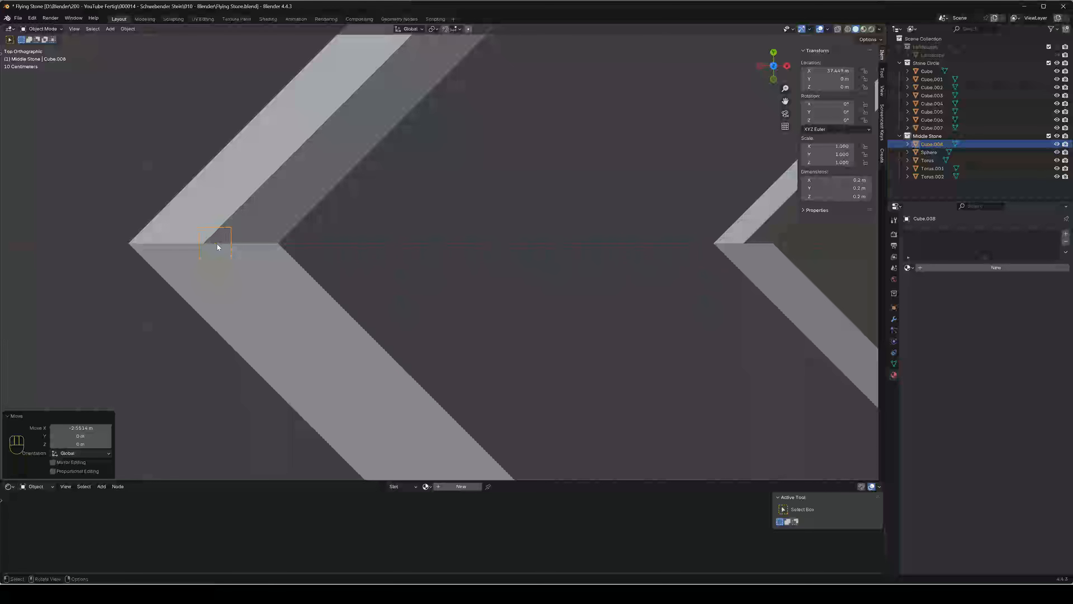
scroll(225, 250, down, 1)
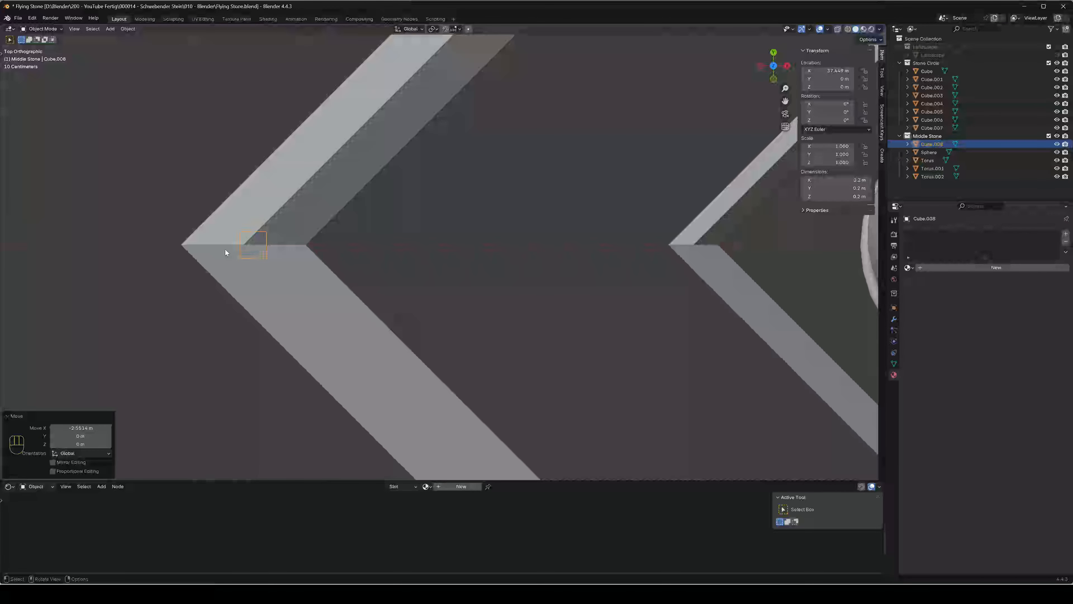
scroll(225, 249, down, 5)
shift+middle_drag(225, 249, 393, 246)
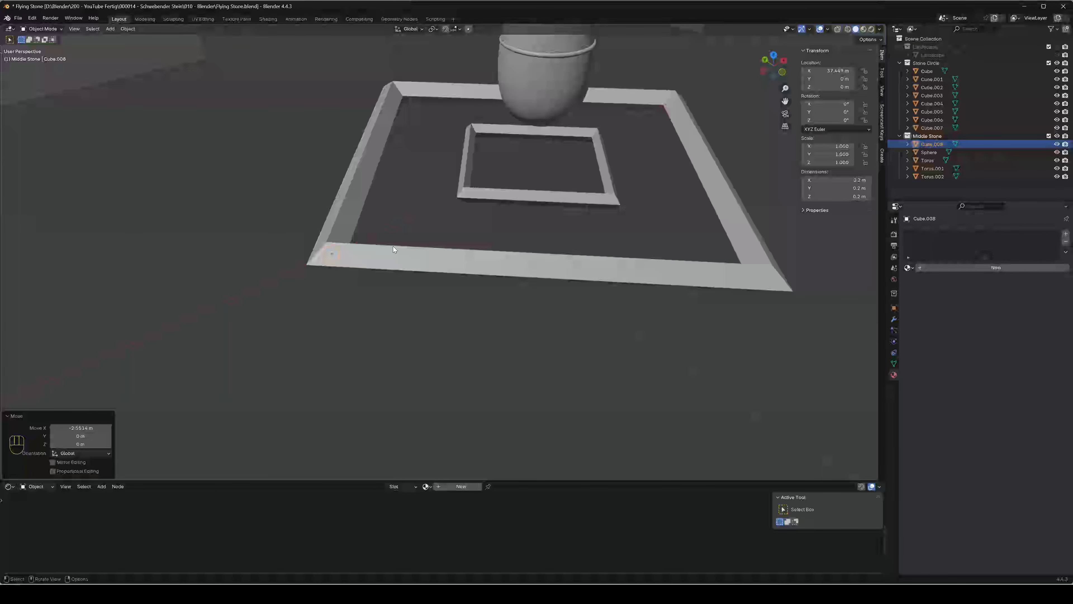
key(g)
key(z)
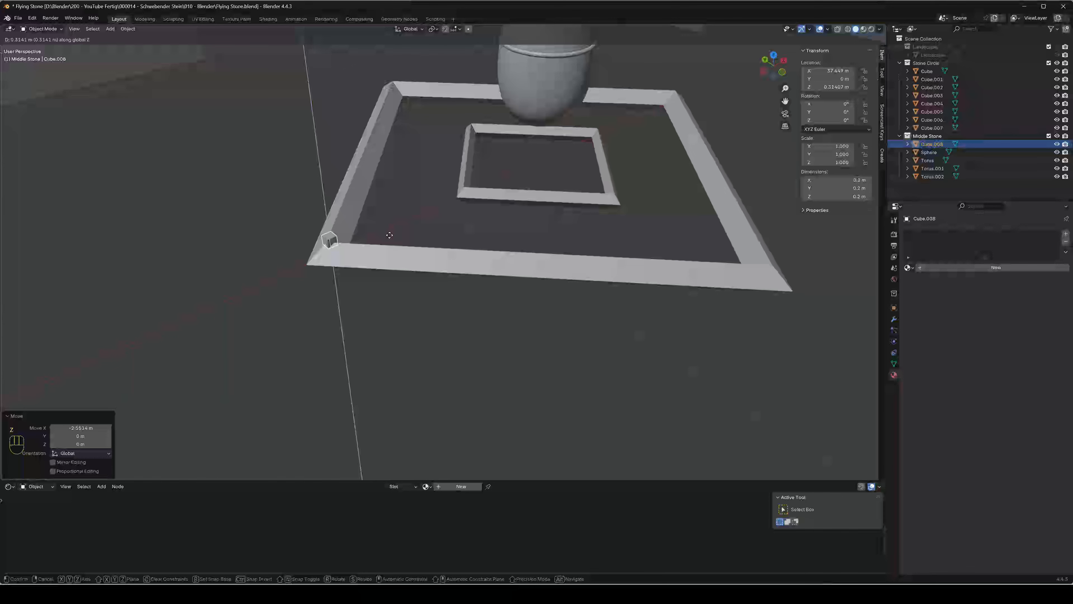
click(389, 235)
Duplicate the corner cube in top view and move the copy about 11.1 m along X to the opposite frame corner
mouse_move(356, 254)
middle_down()
mouse_move(454, 250)
mouse_move(325, 259)
mouse_move(351, 259)
middle_up()
shift+middle_drag(478, 269, 352, 271)
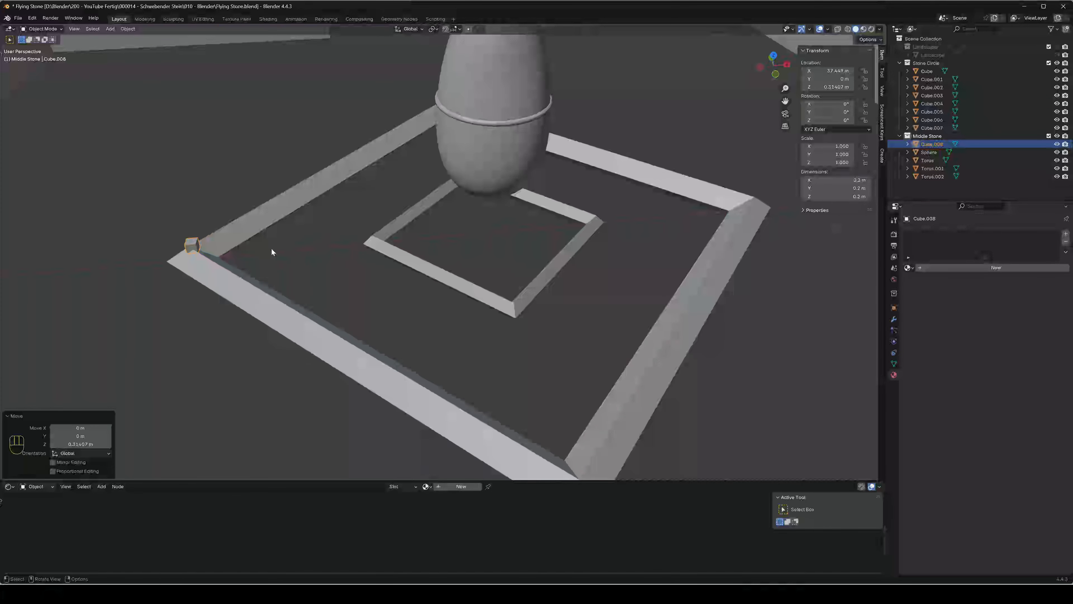
key(KP_7)
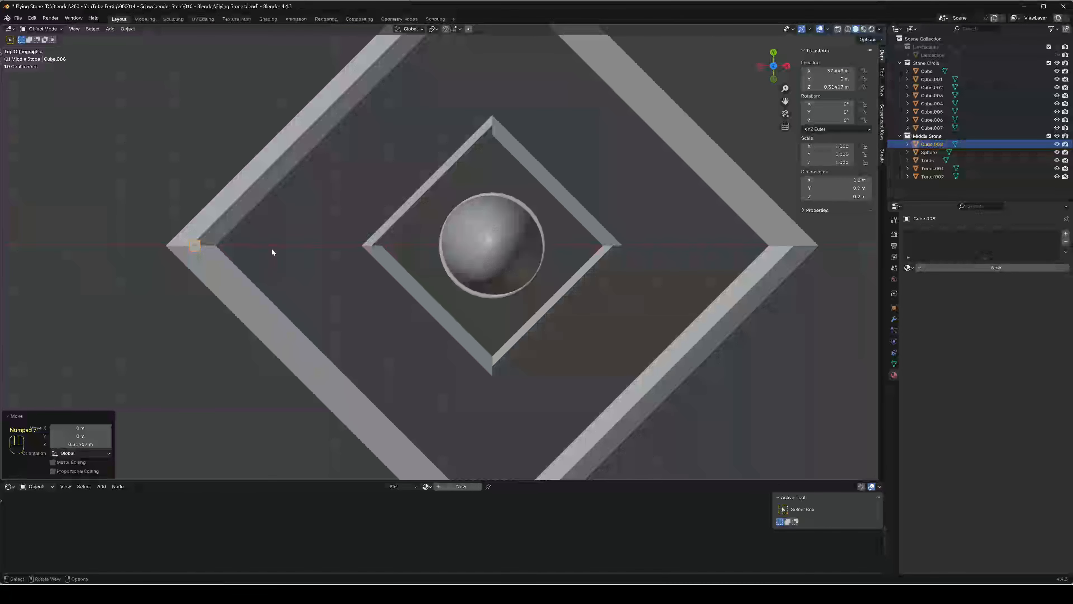
key(shift)
key(shift+d)
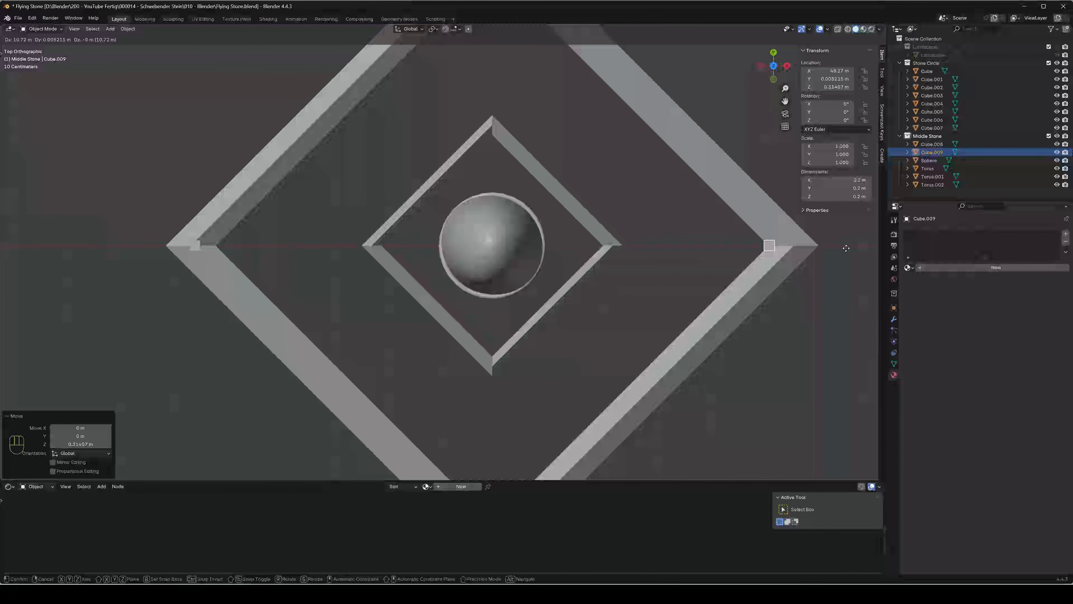
key(x)
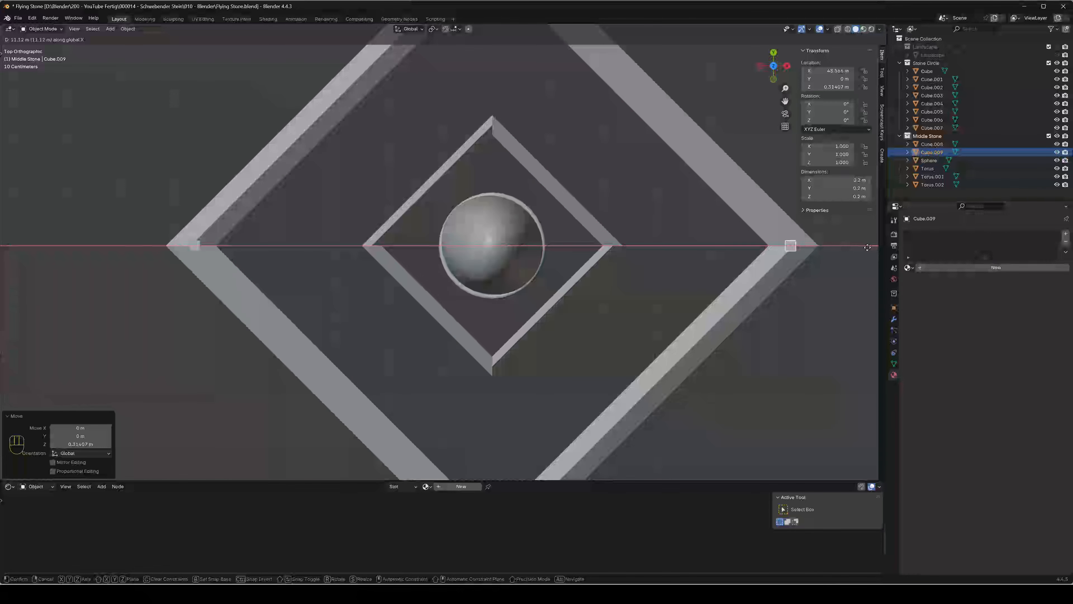
click(867, 247)
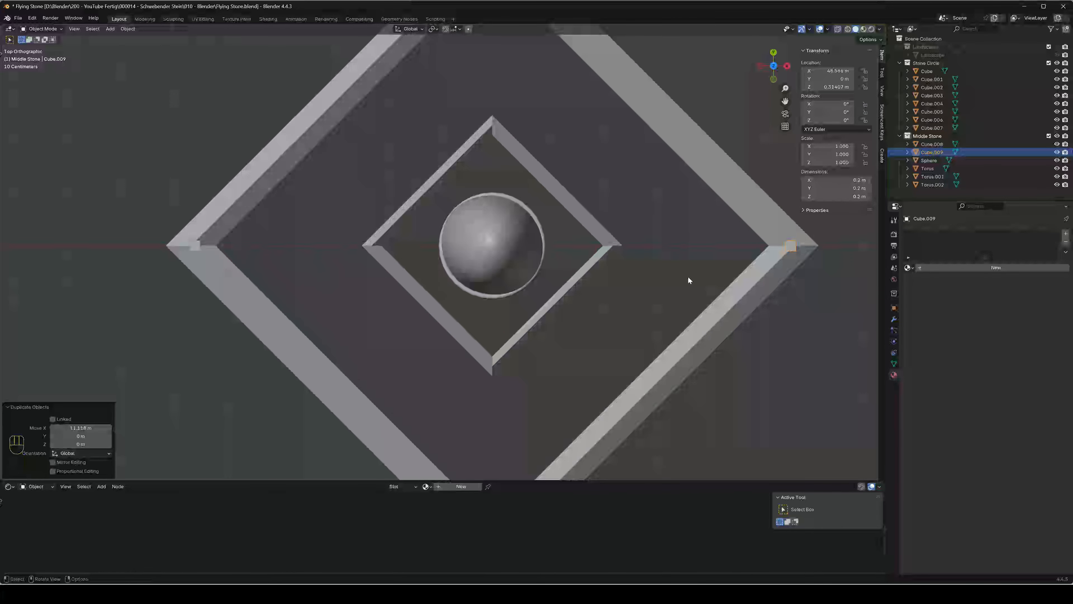
Duplicate both corner cubes and rotate the copies 90° in top view onto the two remaining corners of the outer frame
shift+click(192, 246)
scroll(312, 286, down, 2)
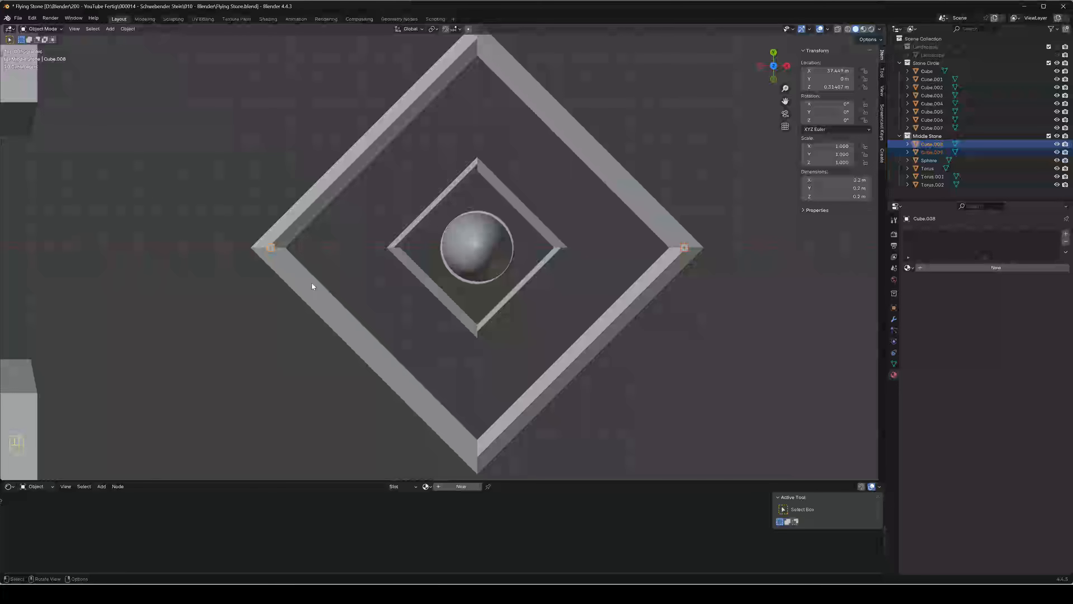
scroll(312, 283, down, 2)
key(shift+d)
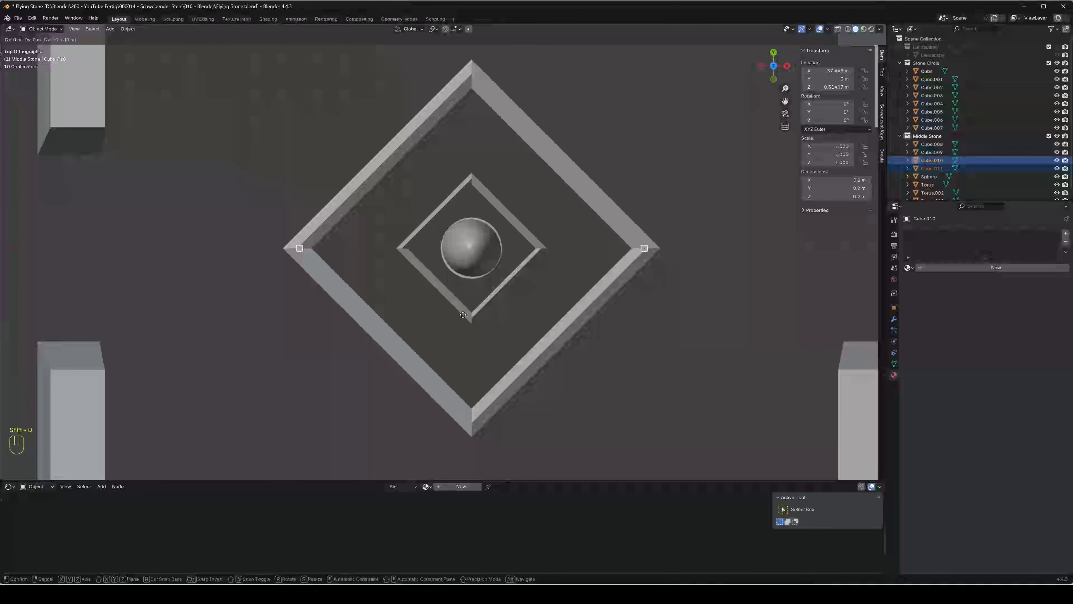
text(r)
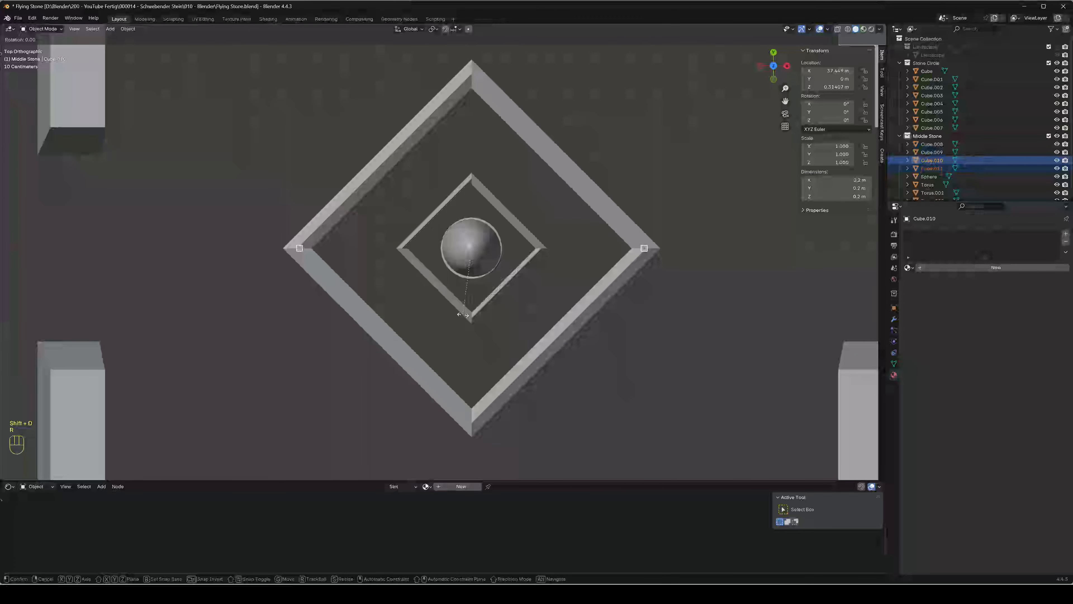
text(90)
key(KP_Enter)
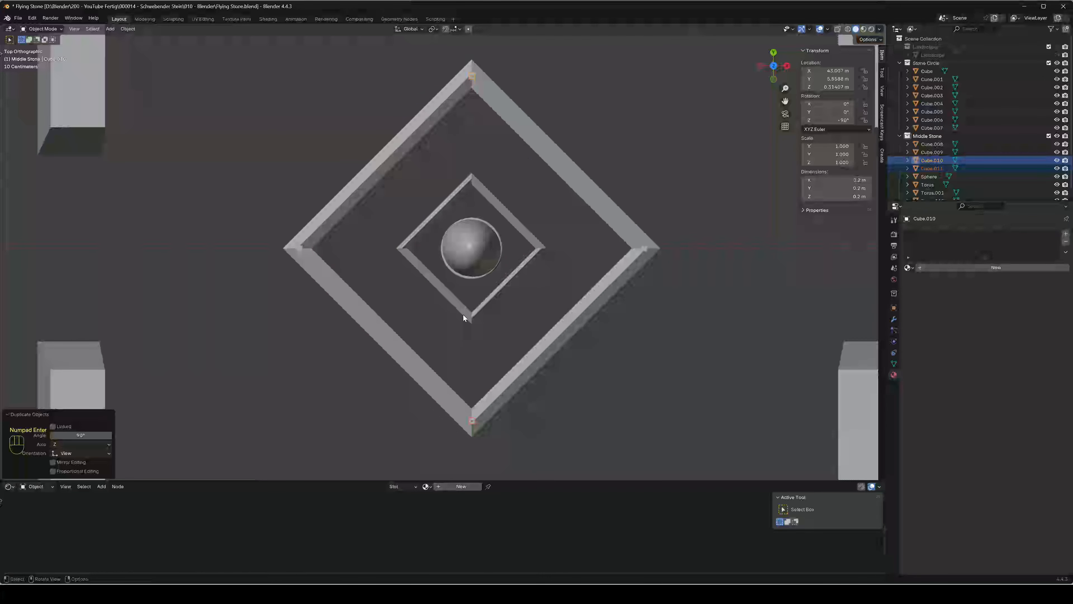
Check the rotated copies' placement and select all four corner cubes of the outer frame
scroll(483, 366, up, 2)
shift+middle_drag(476, 359, 491, 332)
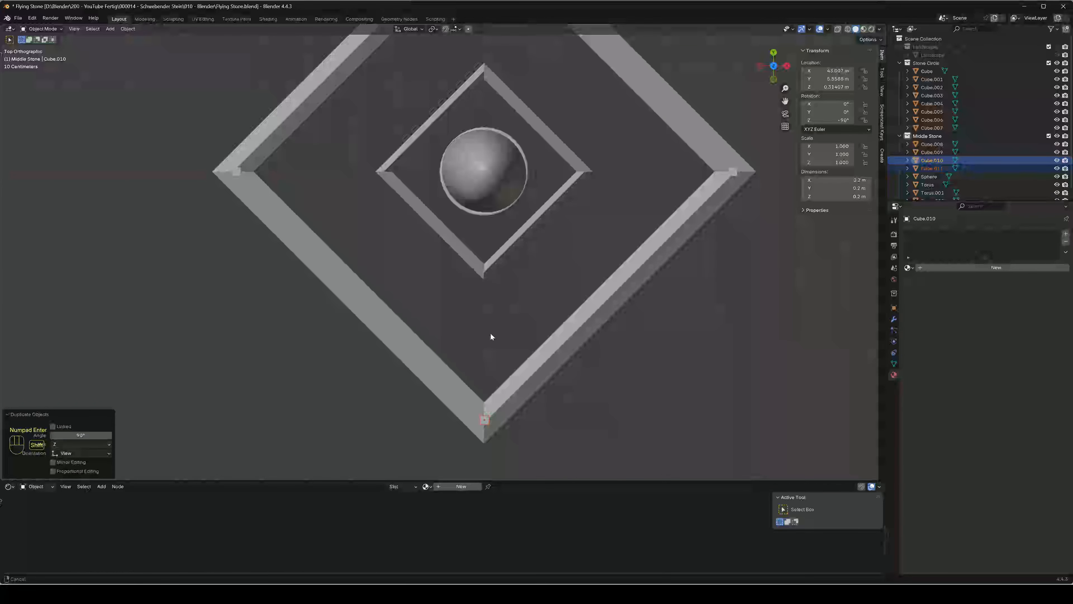
scroll(491, 332, up, 2)
shift+middle_drag(511, 372, 423, 361)
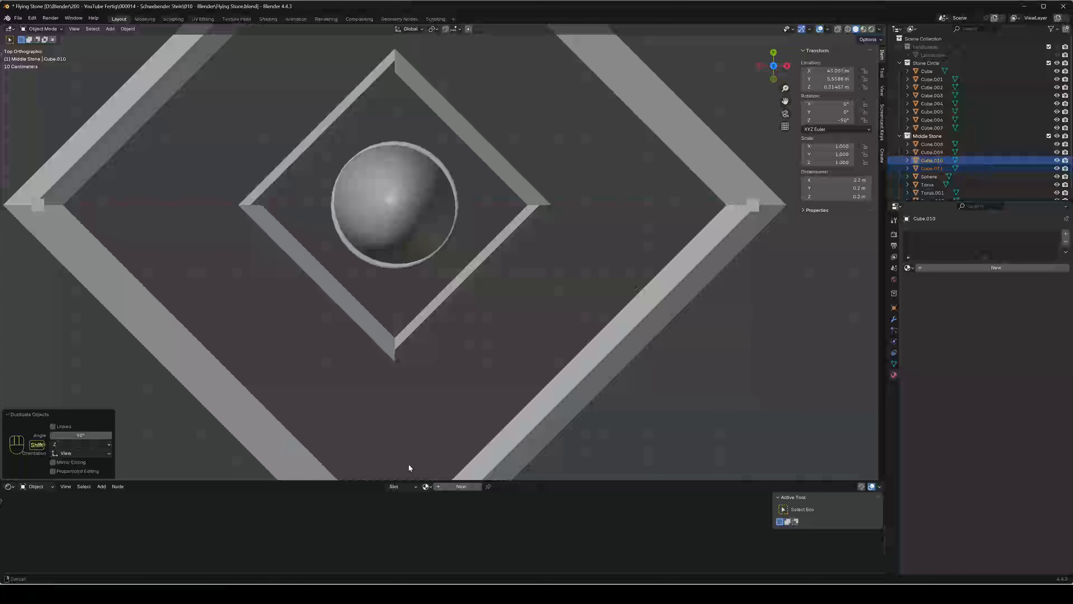
shift+middle_drag(409, 465, 458, 465)
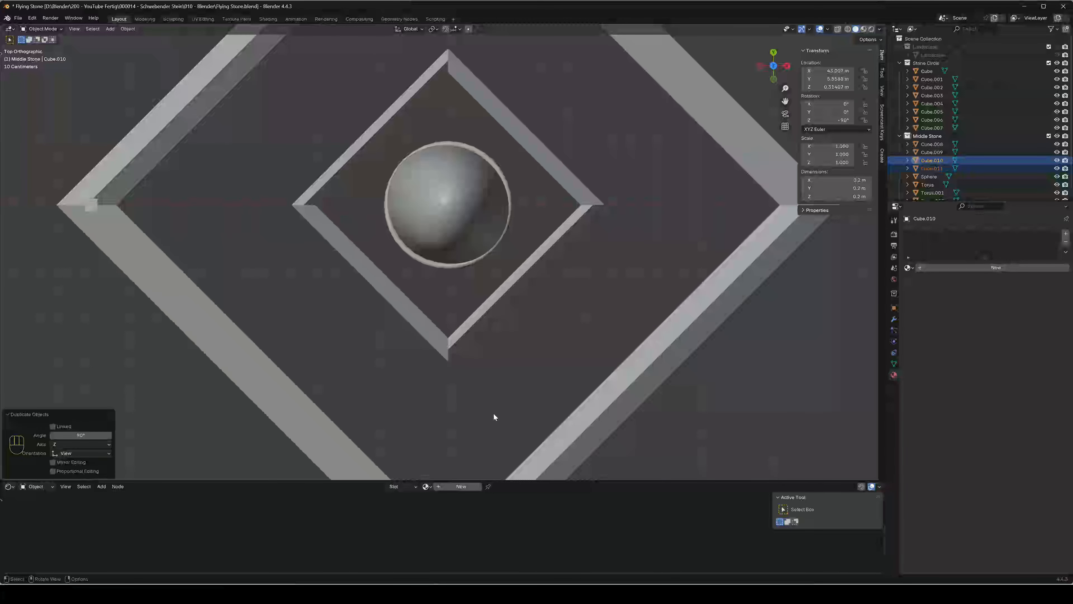
scroll(493, 413, down, 3)
scroll(489, 410, down, 1)
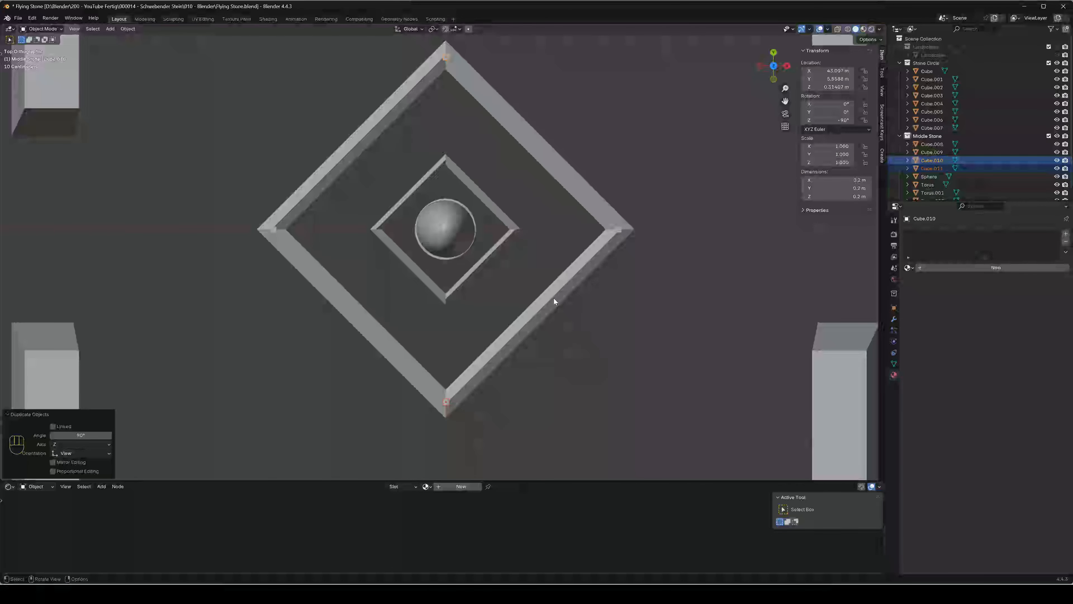
shift+click(618, 231)
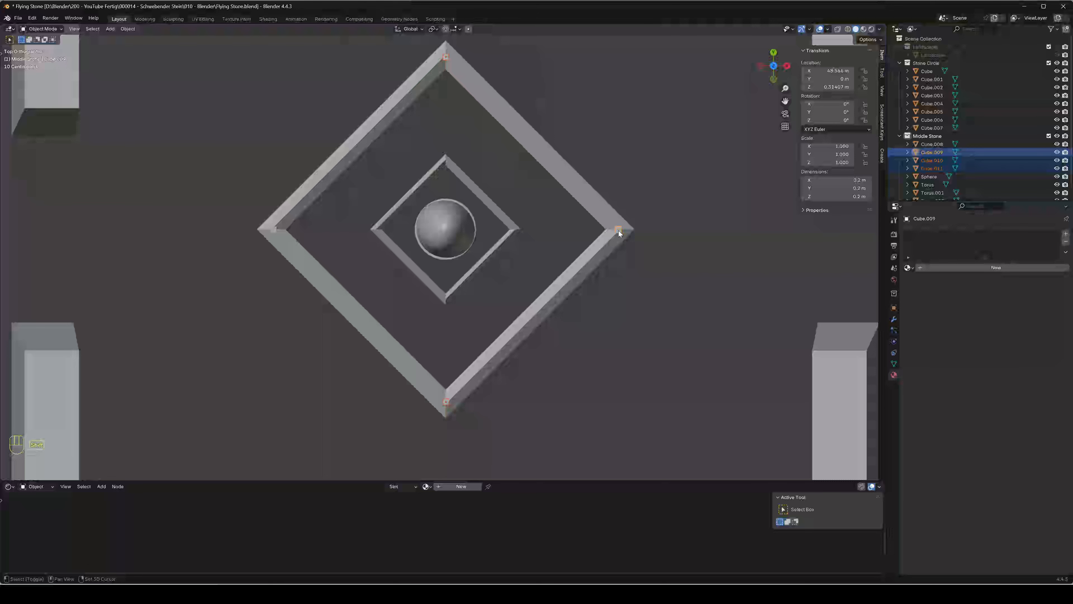
shift+click(272, 229)
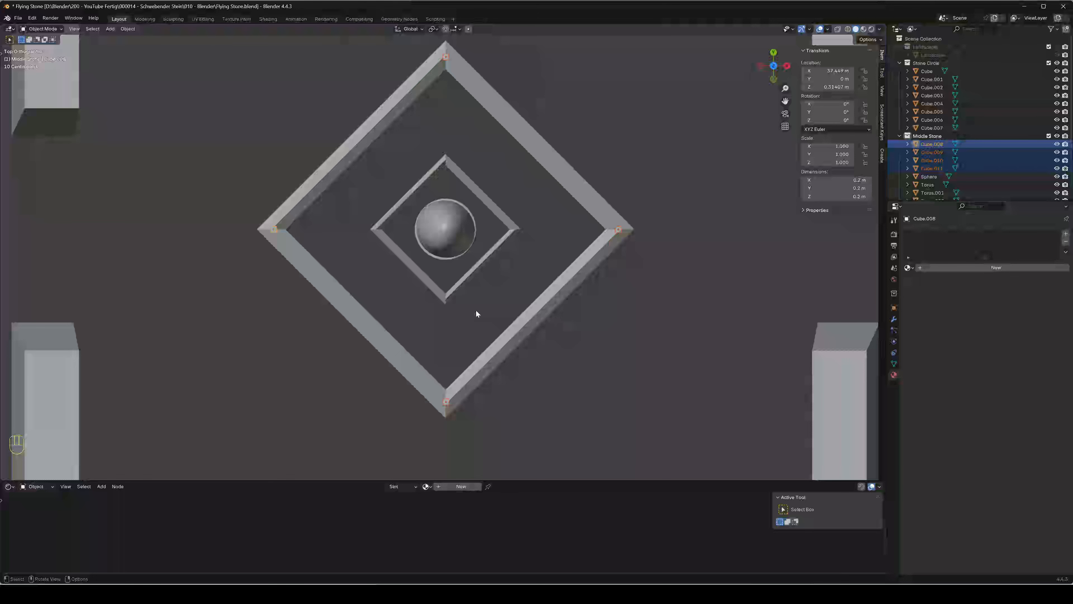
Try to duplicate the four corner cubes and scale the copies outward, and undo the attempt
key(shift)
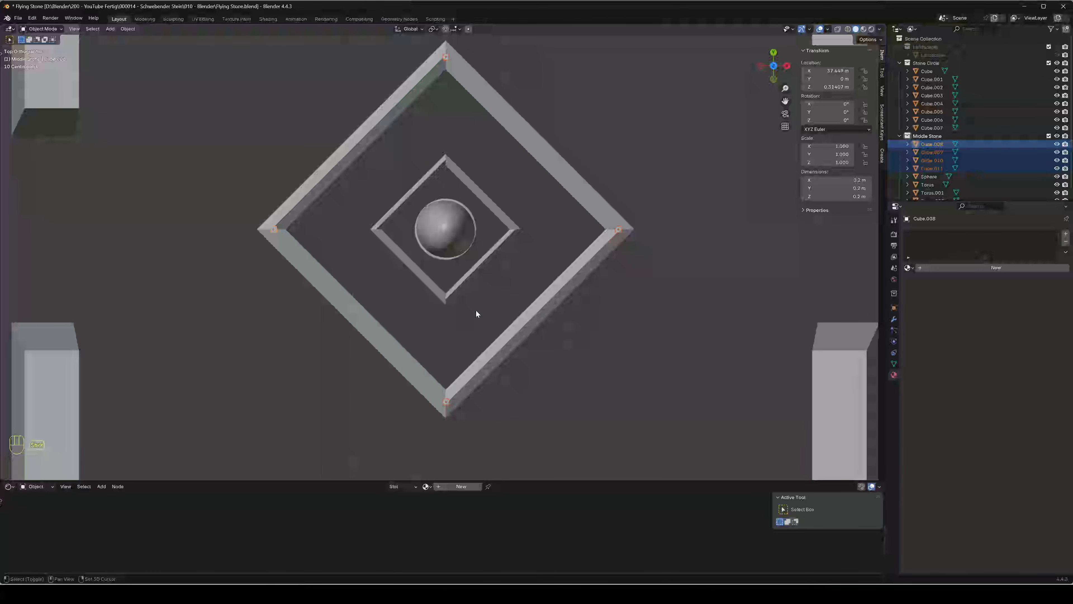
key(shift+d)
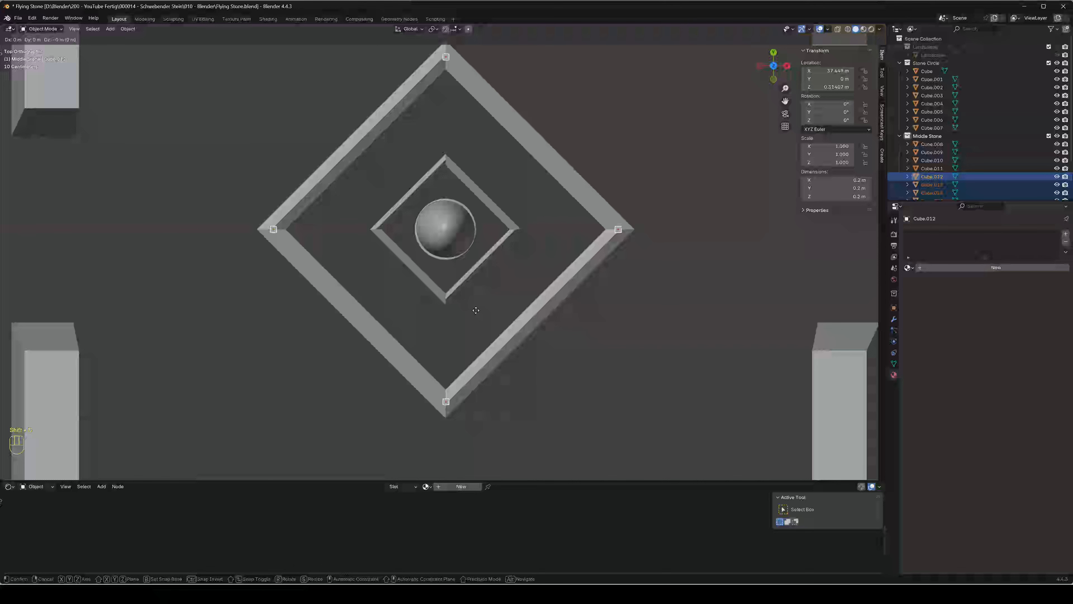
key(s)
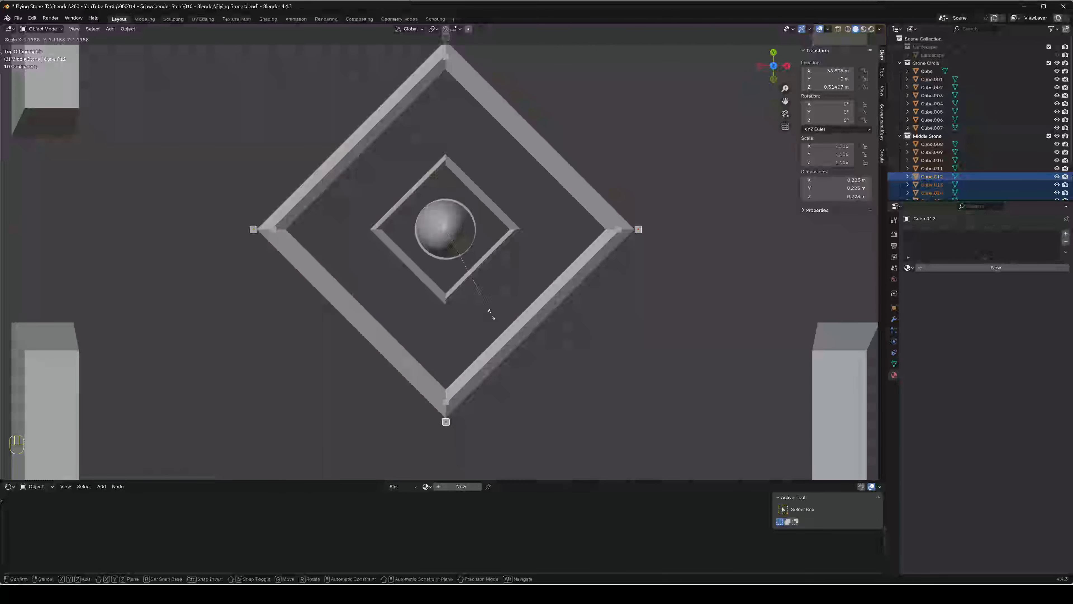
key(Escape)
key(ctrl+z)
key(ctrl+z)
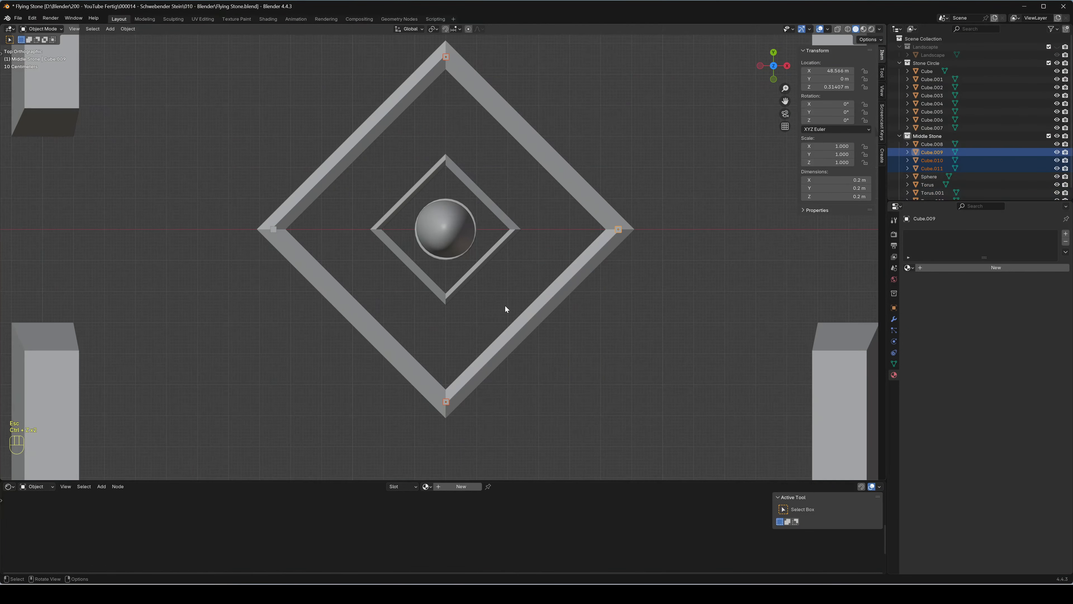
Duplicate the outer frame's corner cube on the positive X side and move the copy about -4.5 m along X to beside the stone
click(487, 321)
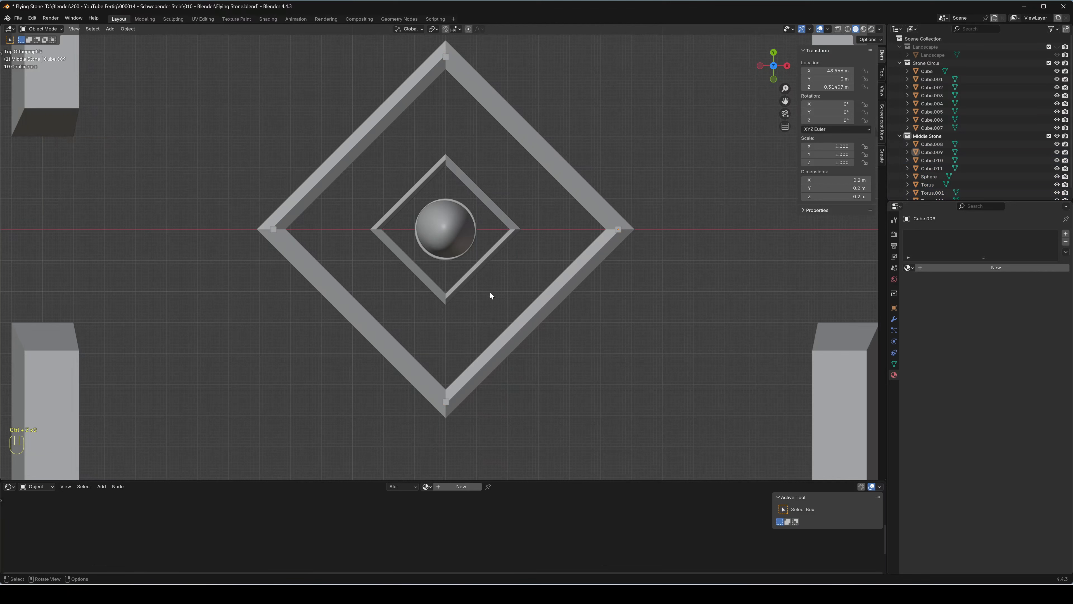
click(617, 229)
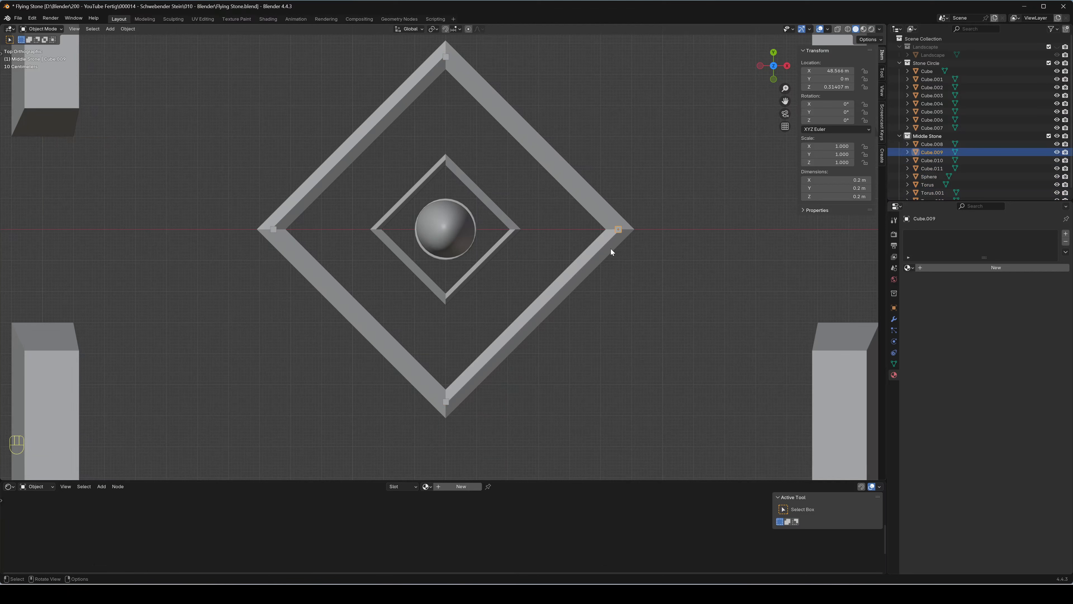
key(shift+d)
key(g)
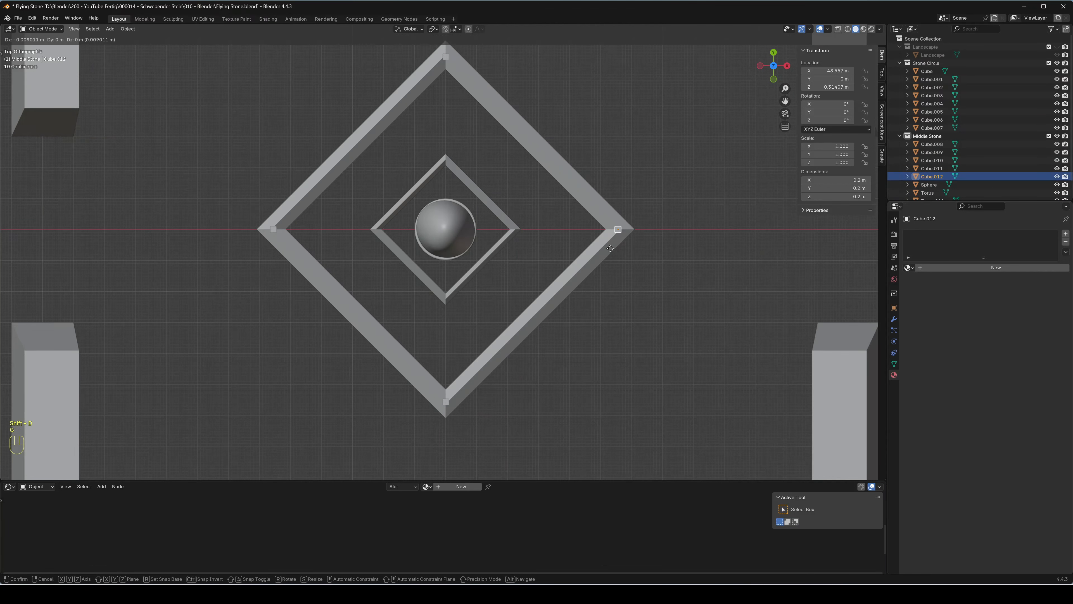
key(x)
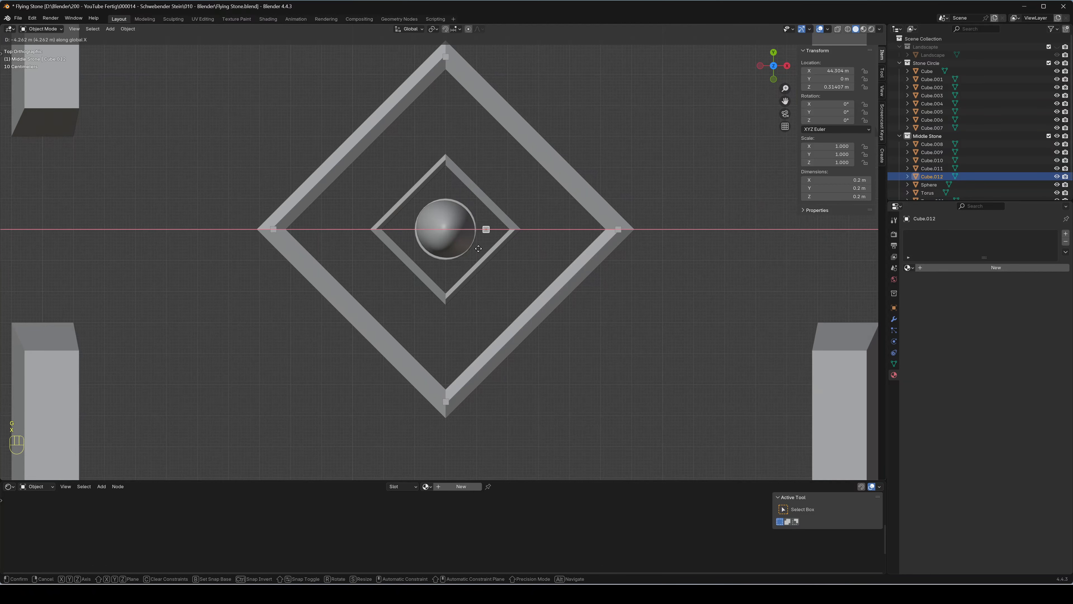
click(472, 248)
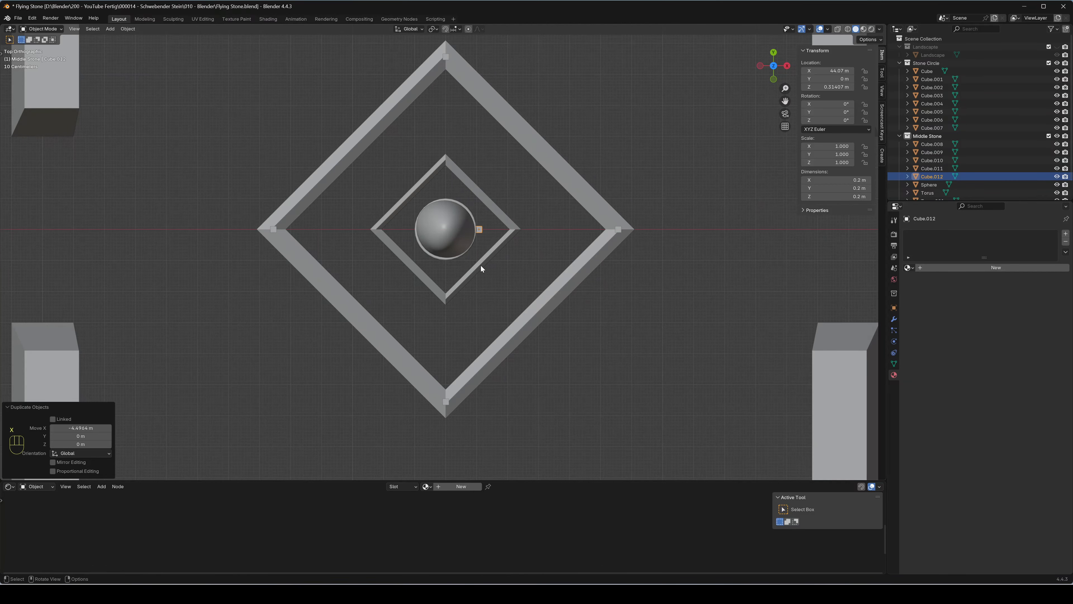
scroll(480, 271, up, 3)
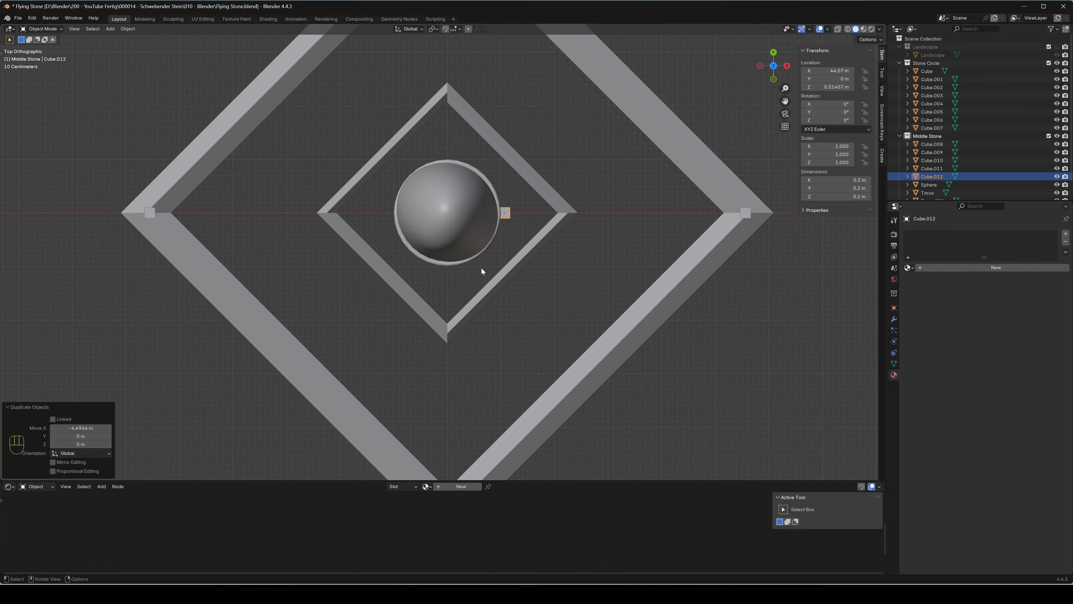
Switch to front view and hide the whole Stone Circle collection
middle_drag(481, 269, 487, 194)
key(KP_1)
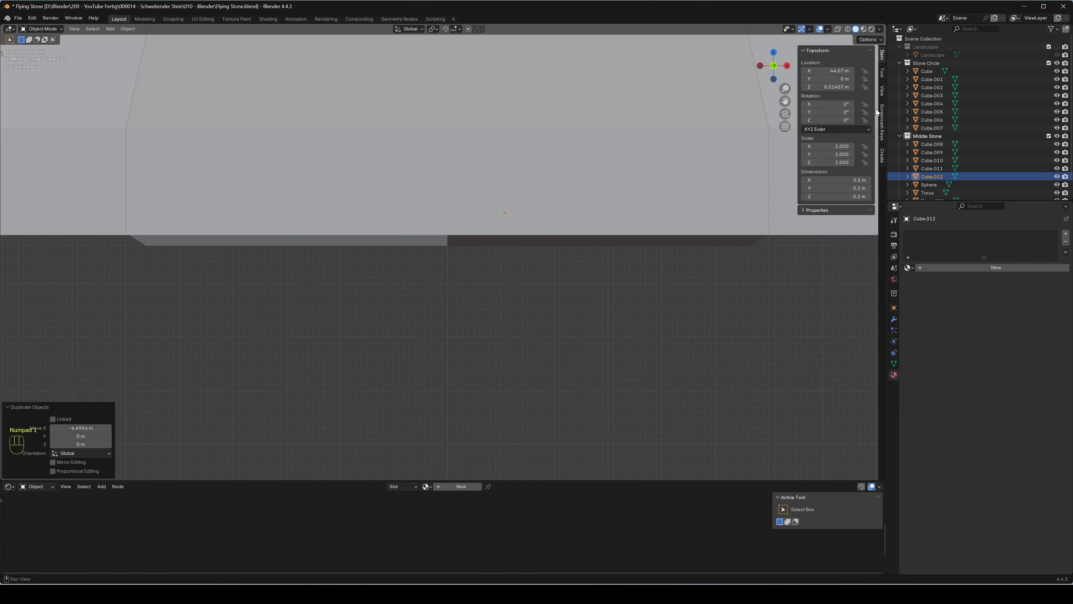
click(1057, 71)
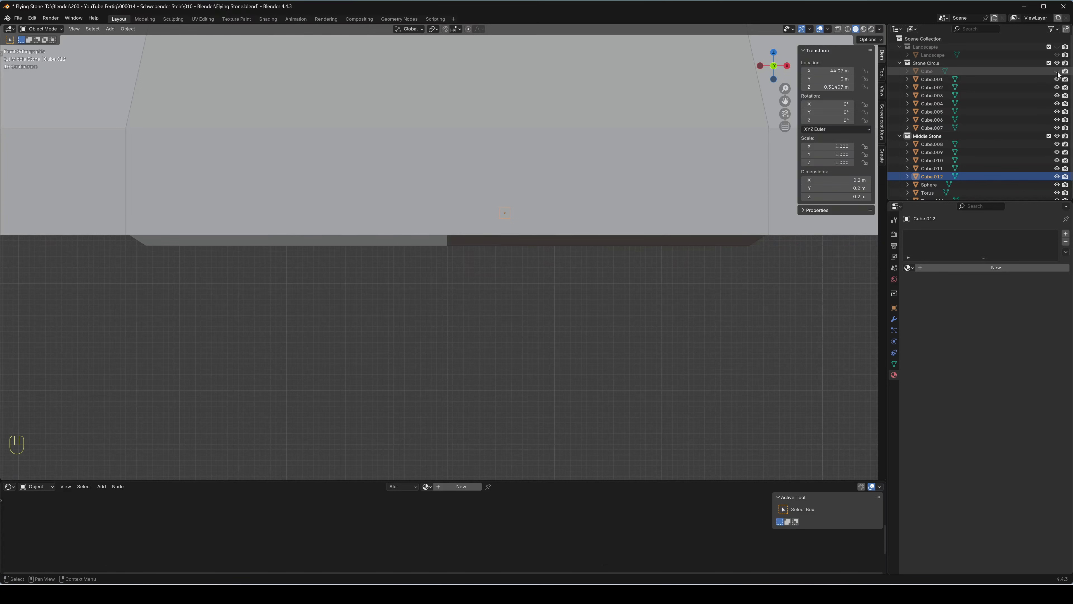
click(1057, 71)
click(1057, 63)
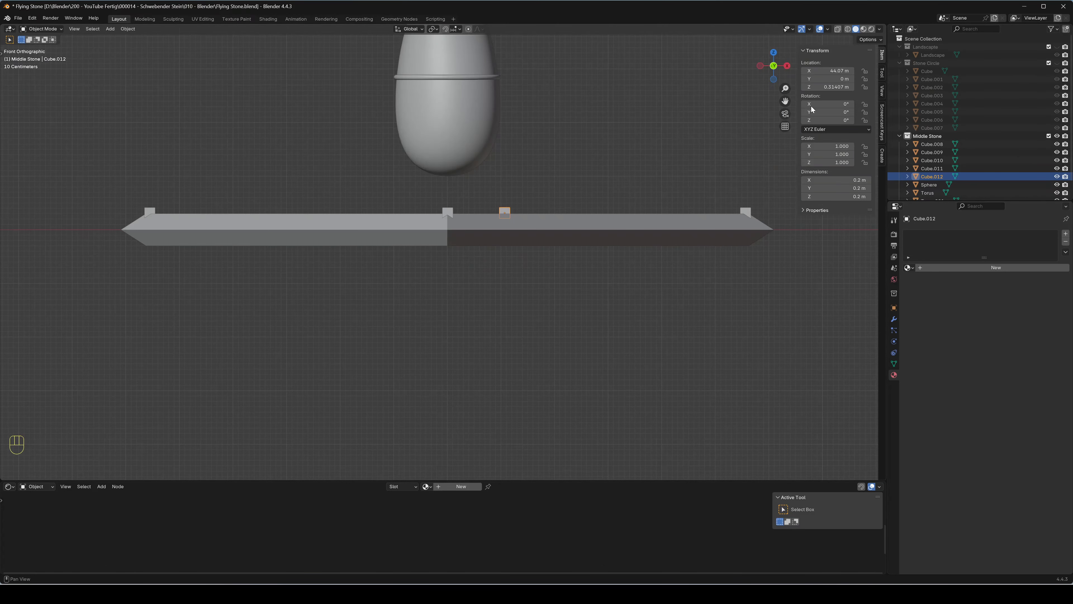
Raise the cube copy about 2.53 m along Z to the height of the stone's ring
shift+middle_drag(563, 185, 508, 352)
scroll(525, 290, up, 3)
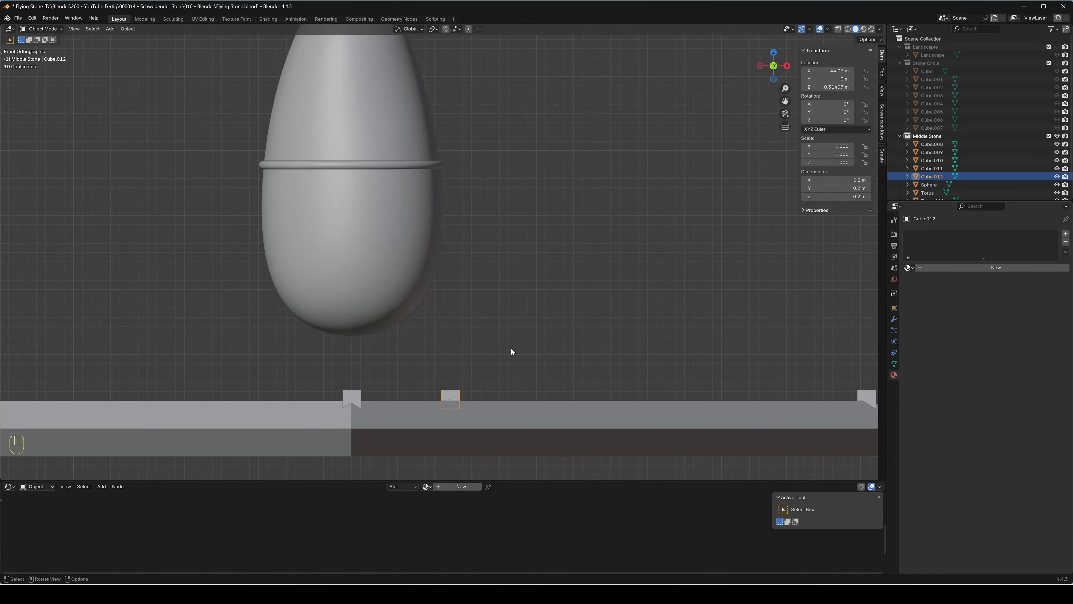
key(g)
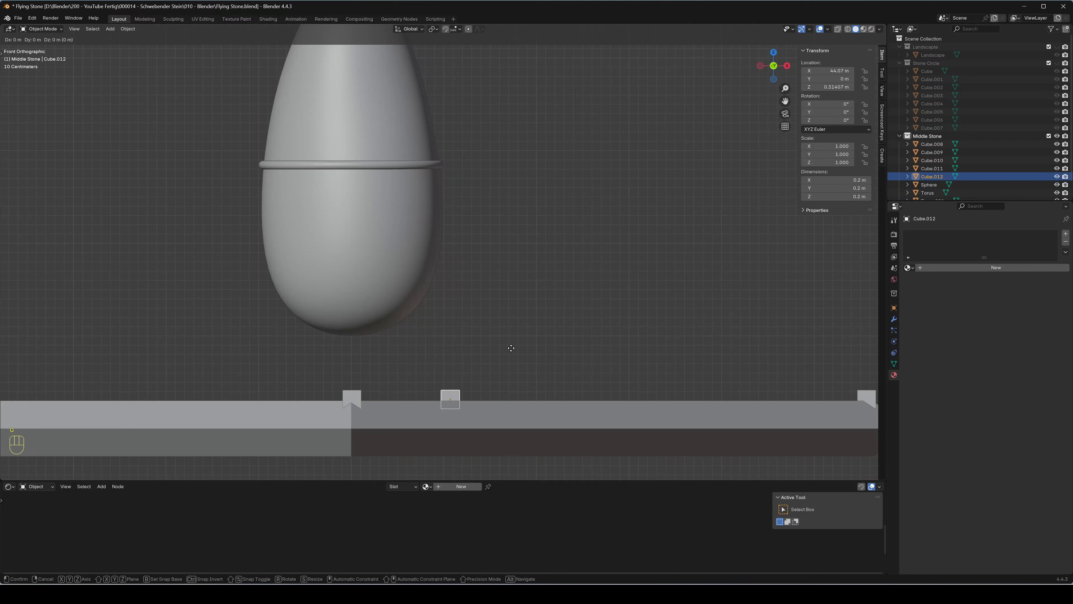
key(z)
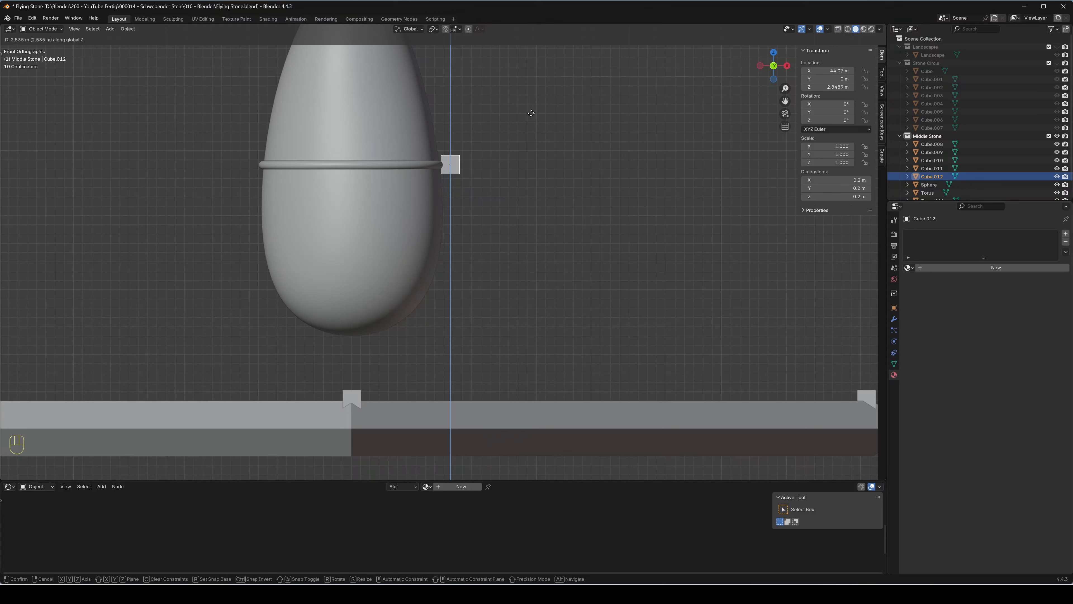
click(531, 113)
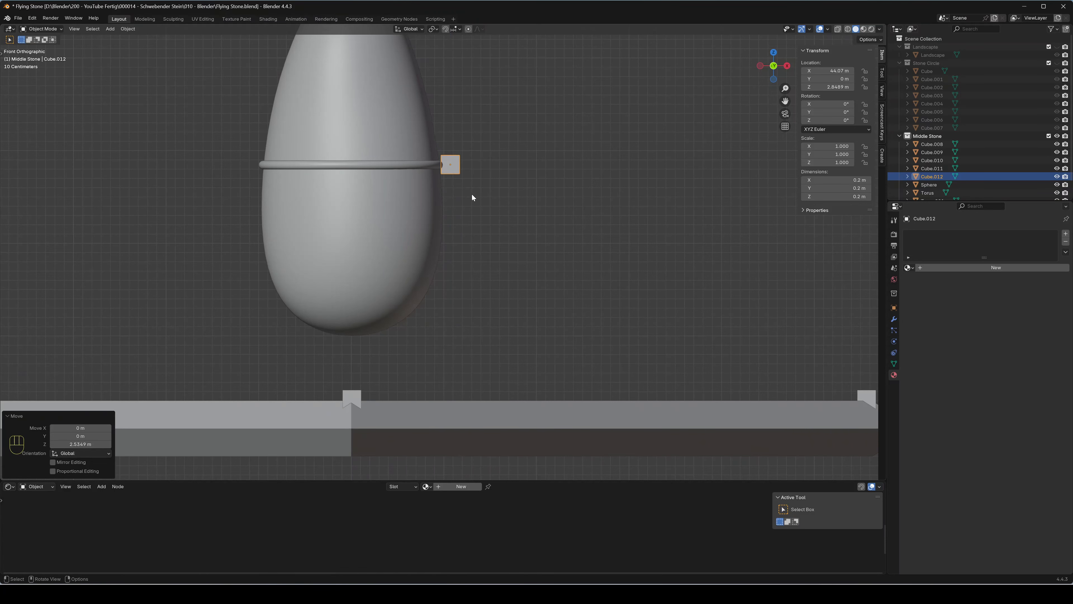
Set the ring cube's scale to 0.5 on all three axes and apply the scale
key(s)
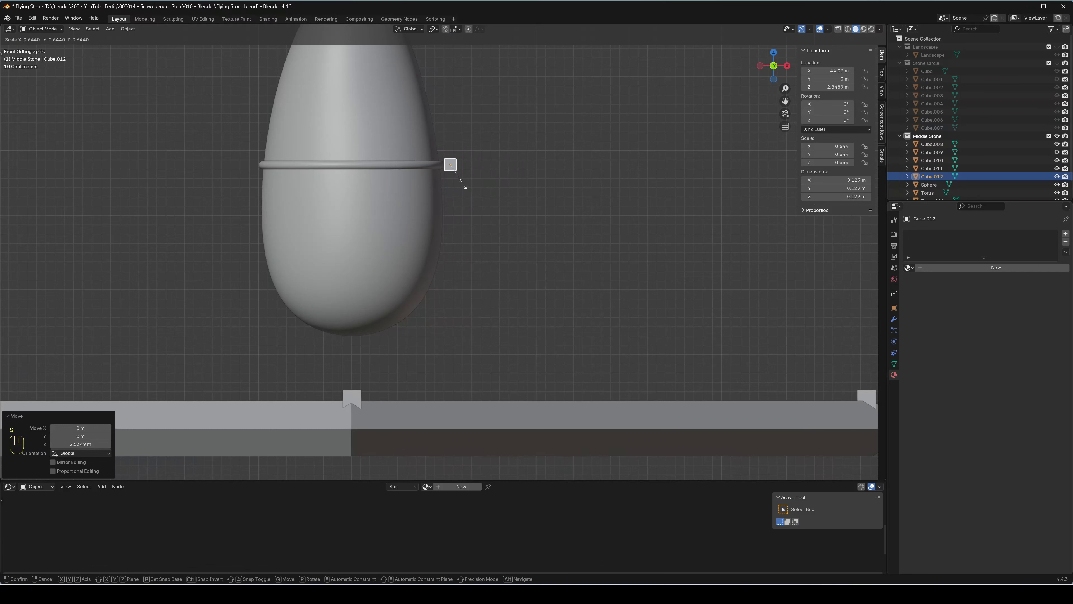
click(457, 177)
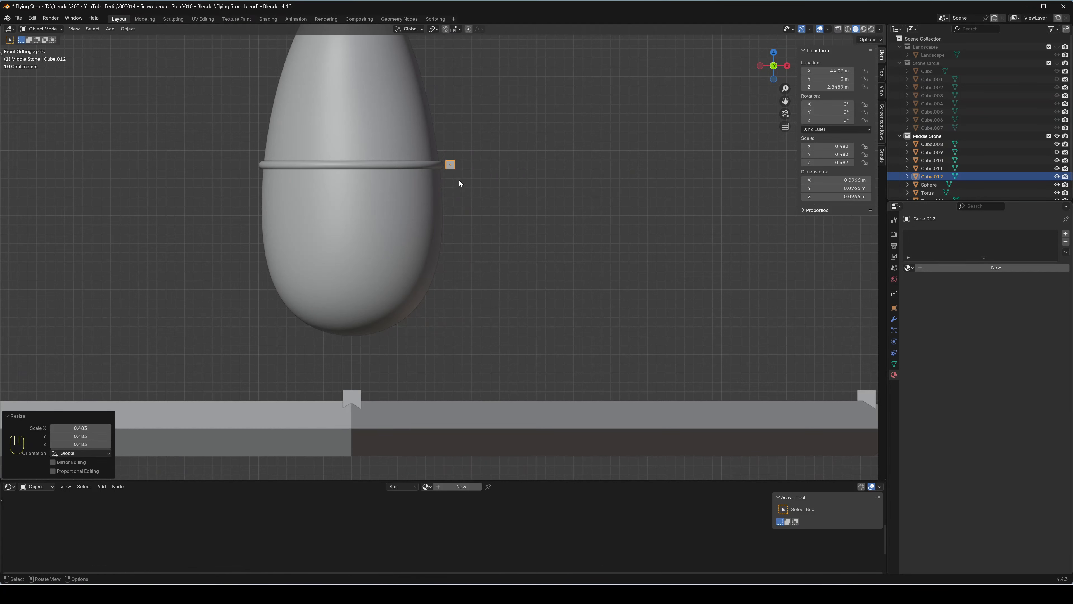
drag(839, 146, 839, 162)
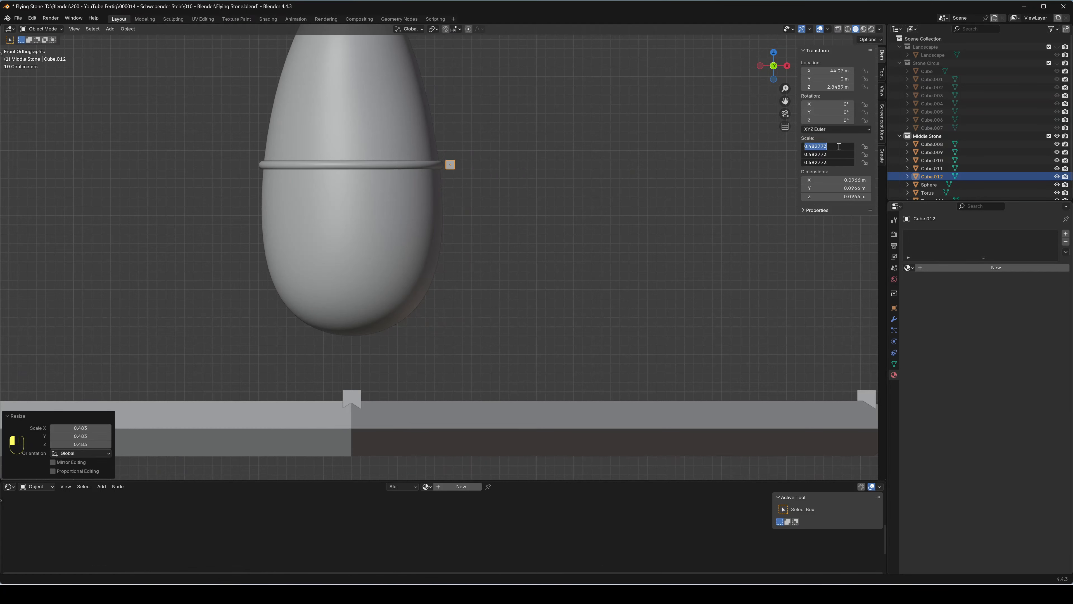
text(0.5)
key(Return)
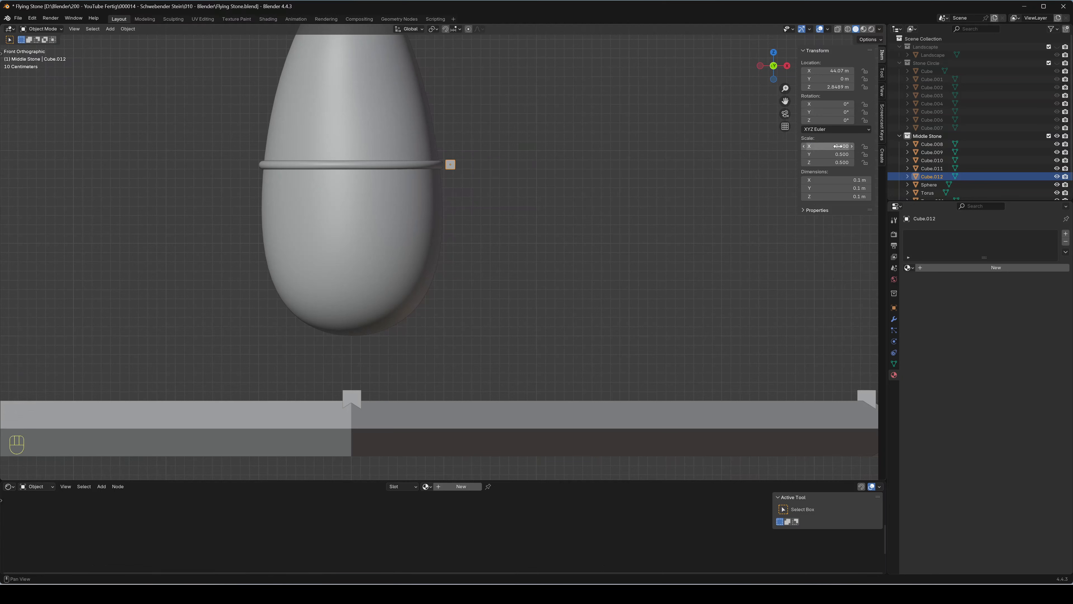
key(ctrl+a)
click(459, 176)
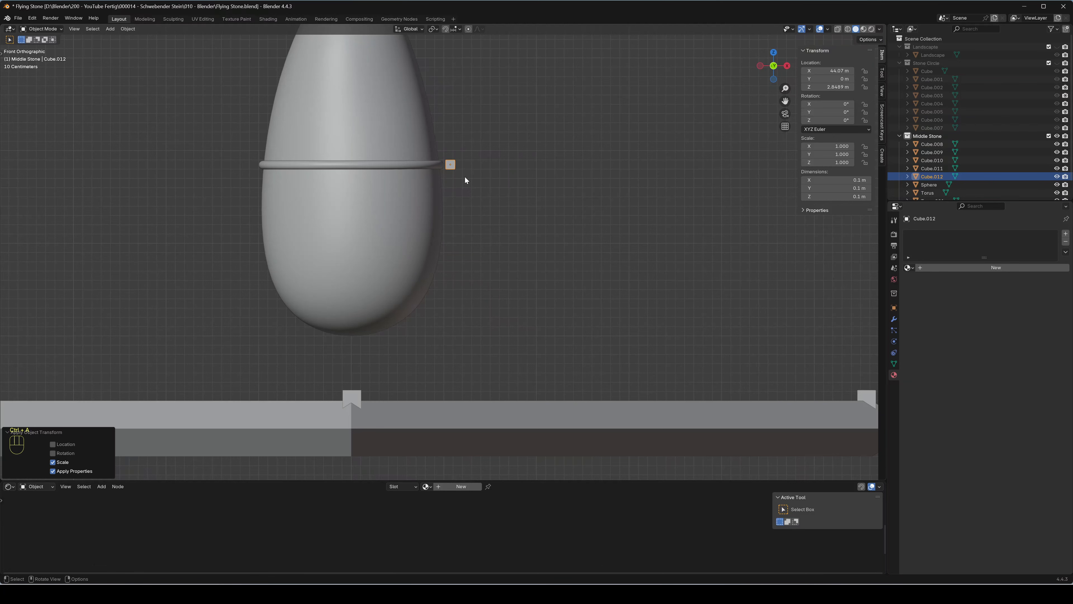
Move the small cube about -0.04 m along X so it touches the stone's ring
key(g)
key(x)
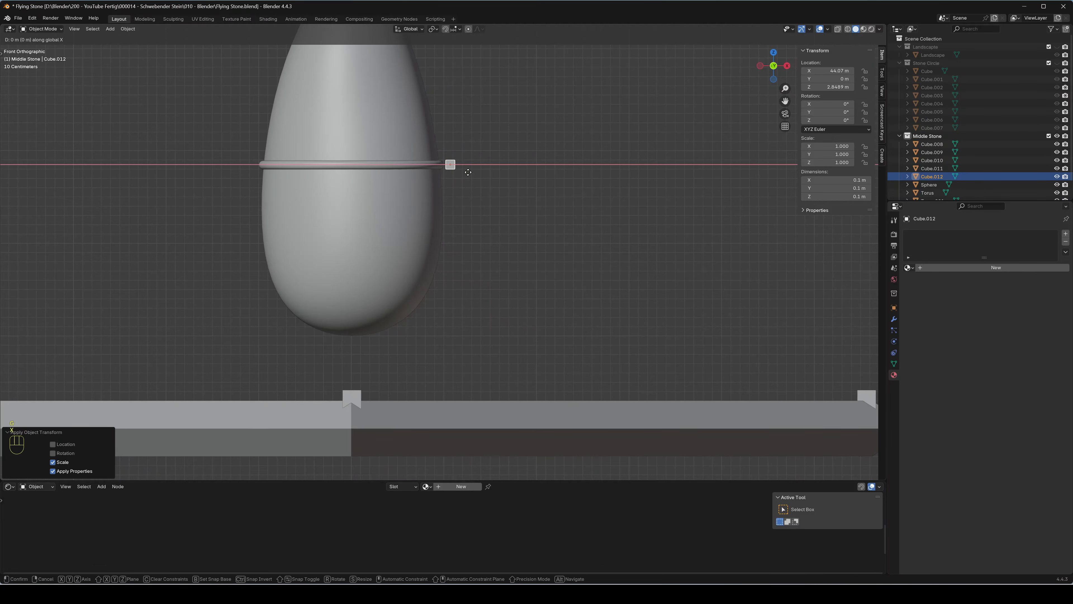
click(464, 172)
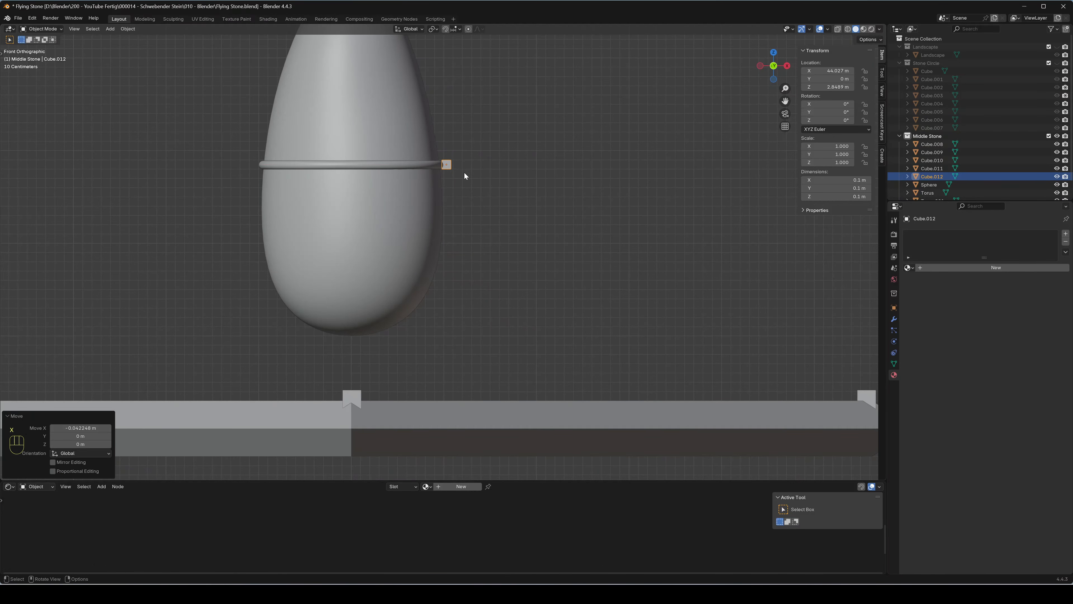
middle_drag(462, 177, 478, 233)
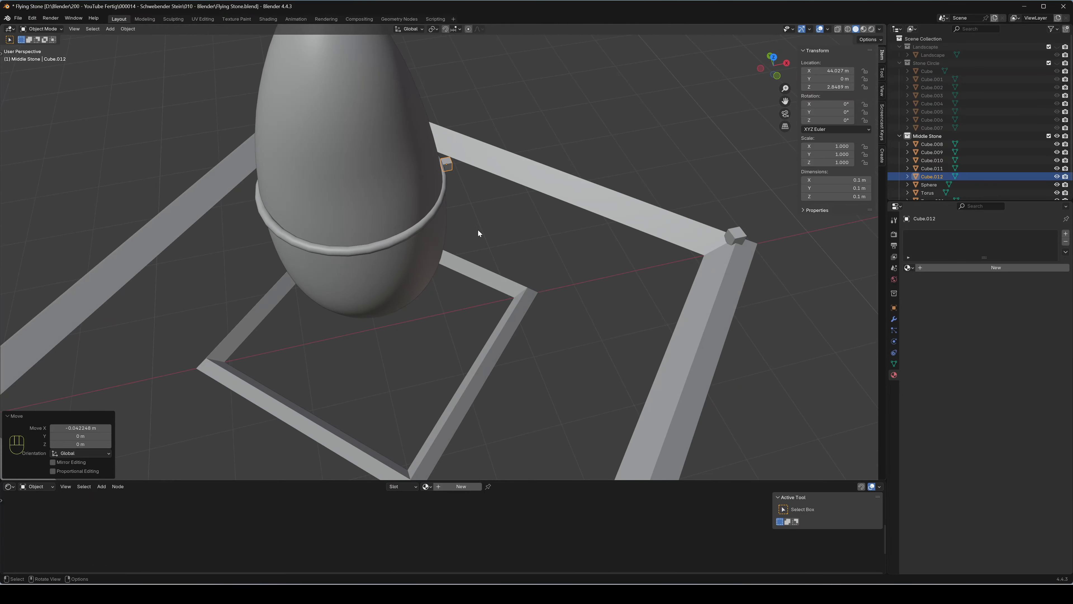
Duplicate the small ring cube and move the copy along X to the opposite side of the ring
click(450, 169)
key(shift+d)
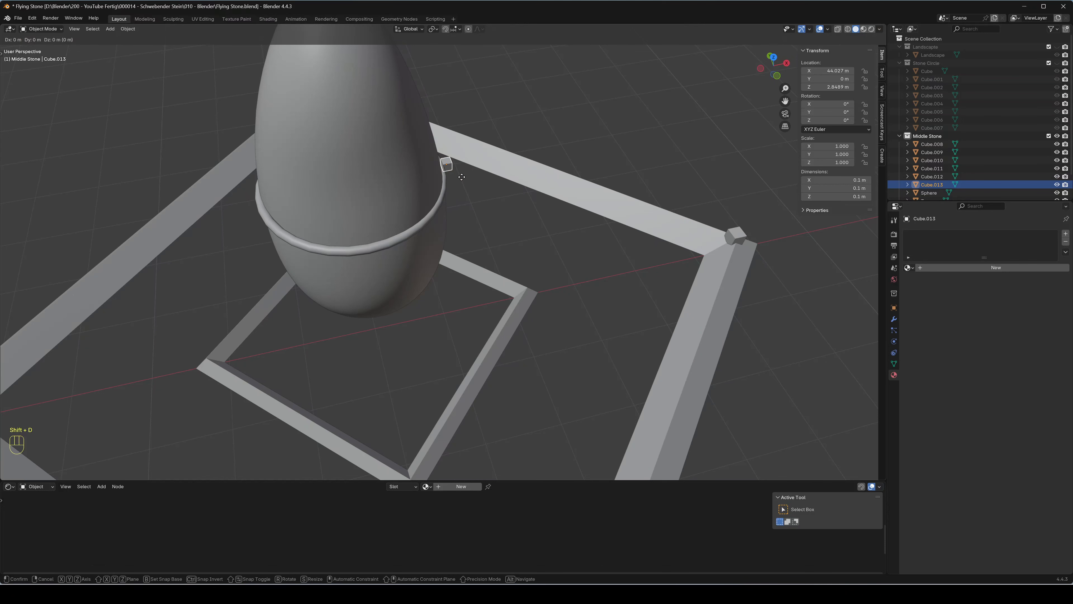
key(x)
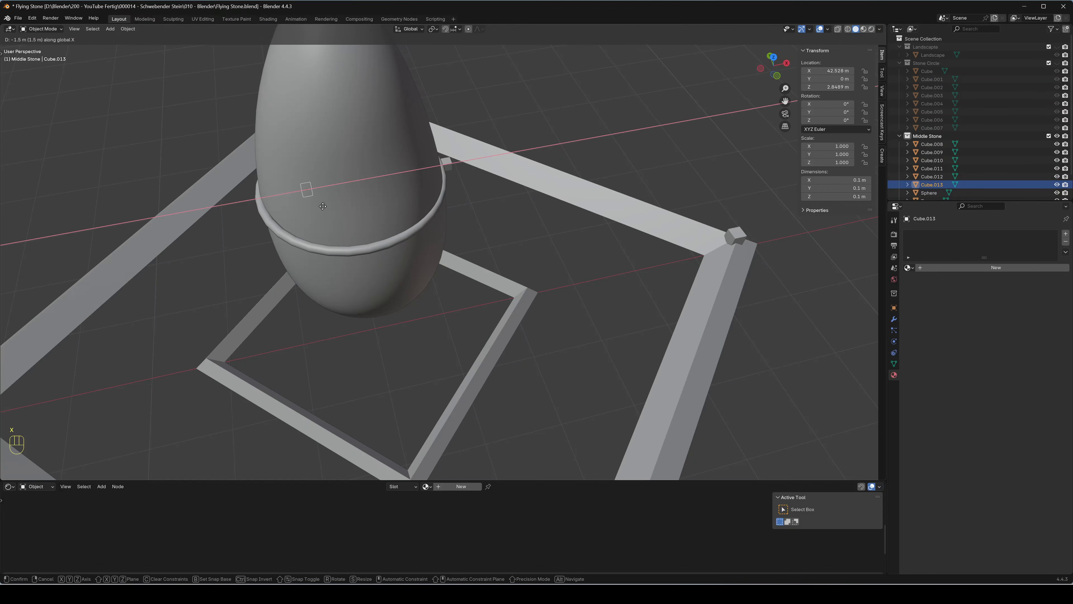
click(271, 224)
Select both small ring cubes, duplicate them and rotate the copies 90° around Z
middle_drag(285, 233, 345, 235)
scroll(345, 234, down, 3)
middle_drag(383, 202, 340, 223)
shift+click(444, 190)
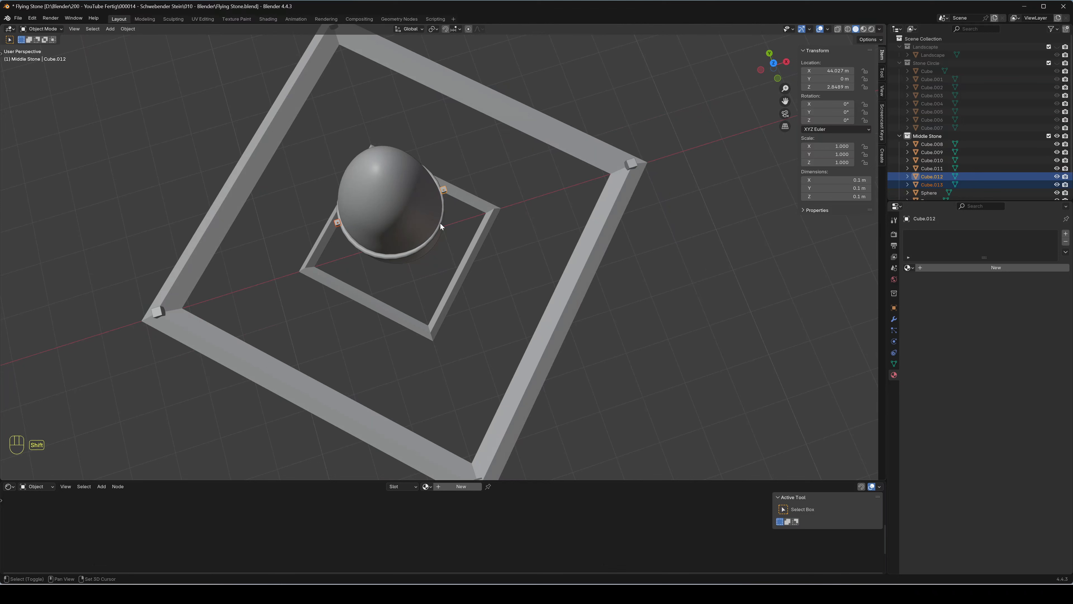
key(shift+d)
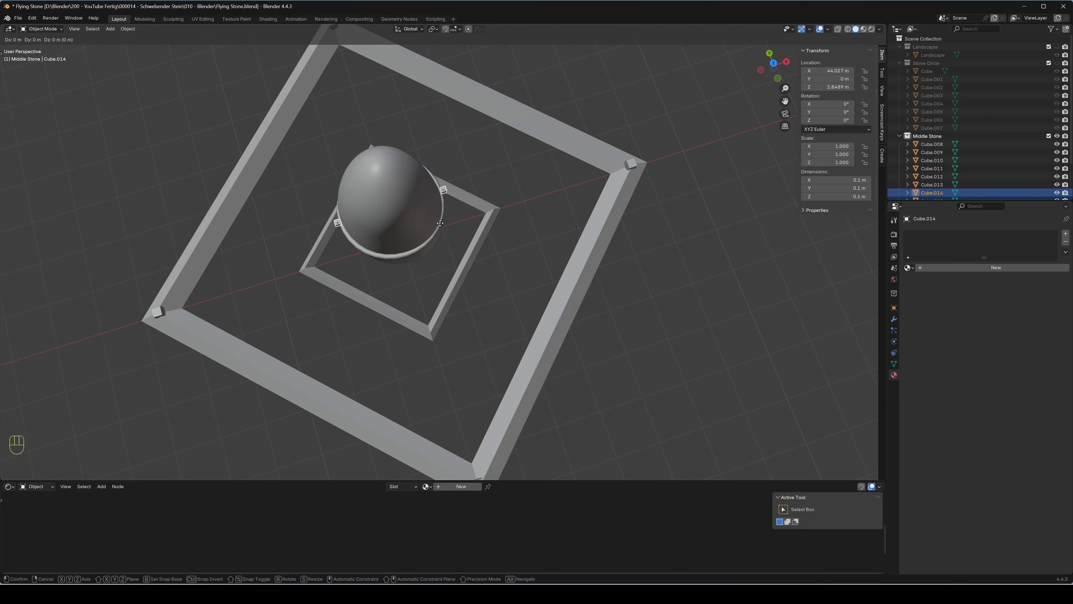
key(r)
text(z)
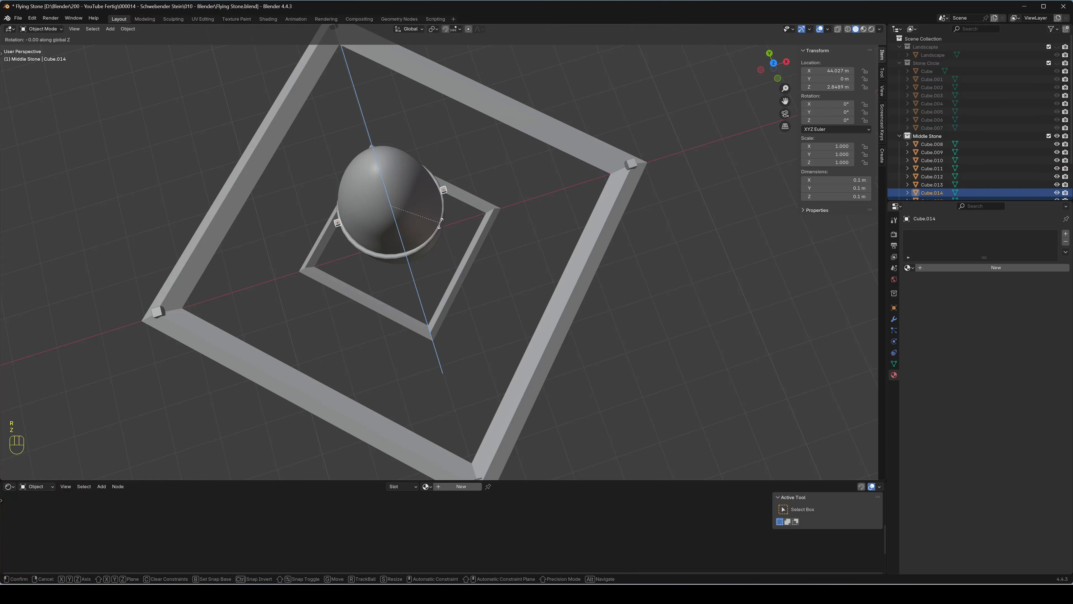
text(90)
key(KP_Enter)
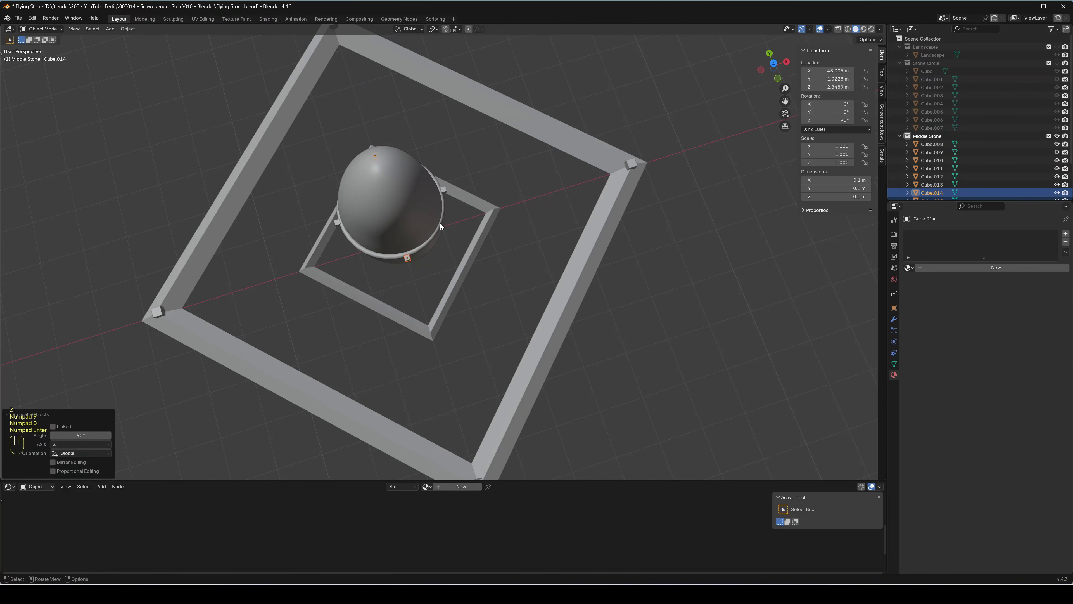
Select one small ring cube and the matching outer frame corner cube, and add a Catenary knot curve between them
middle_drag(442, 237, 367, 203)
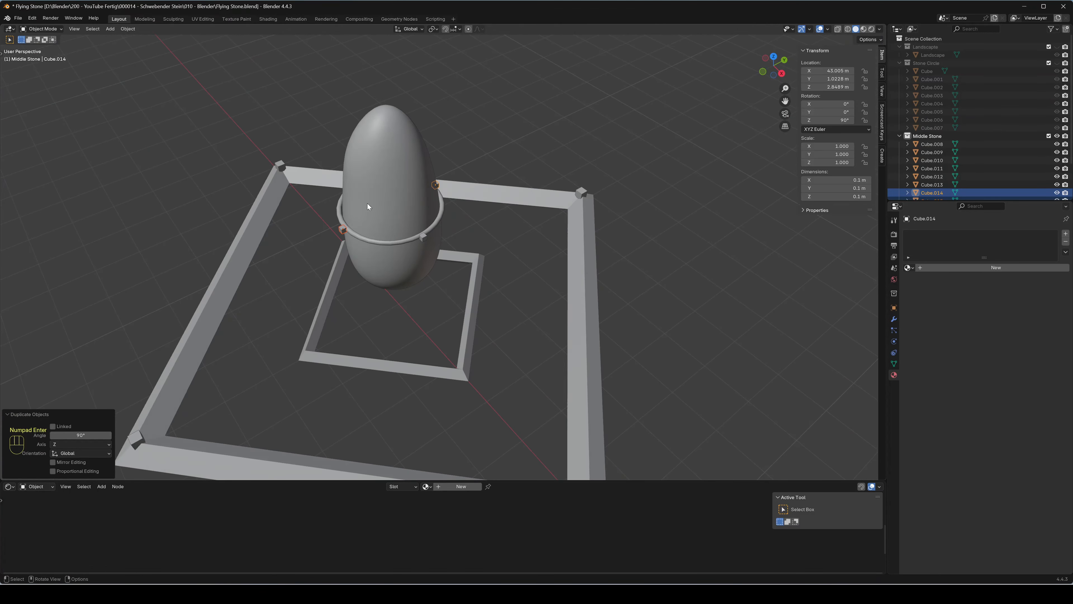
scroll(367, 223, up, 2)
scroll(369, 245, up, 3)
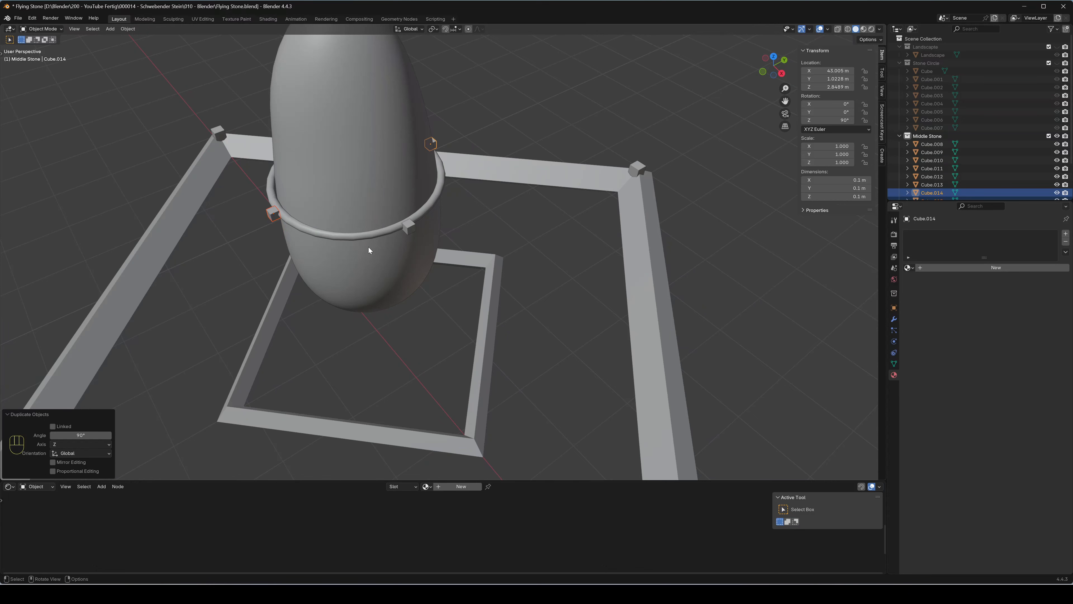
middle_drag(368, 246, 540, 308)
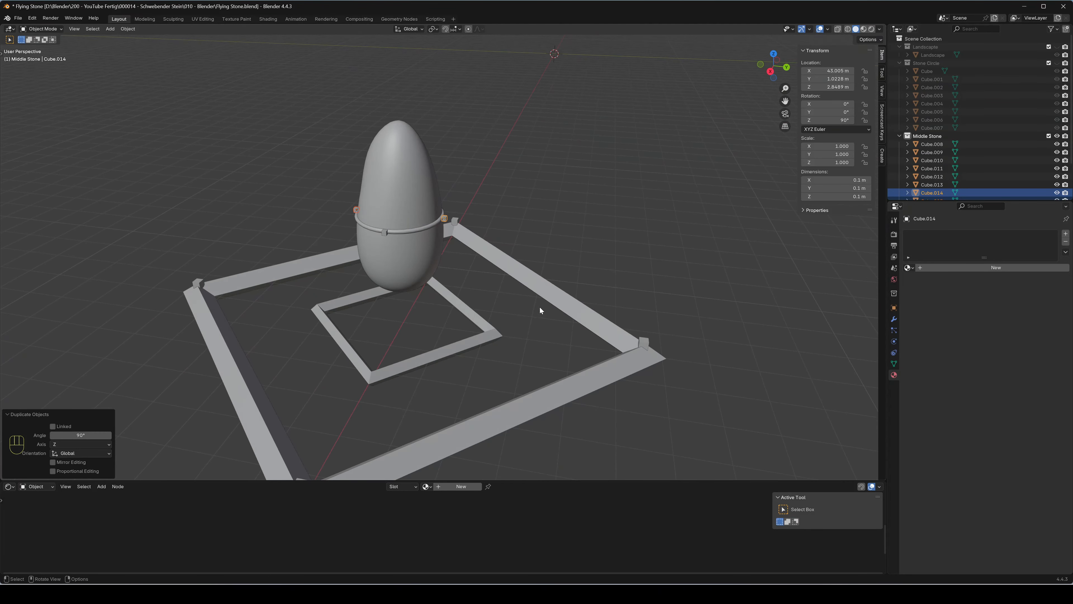
click(445, 219)
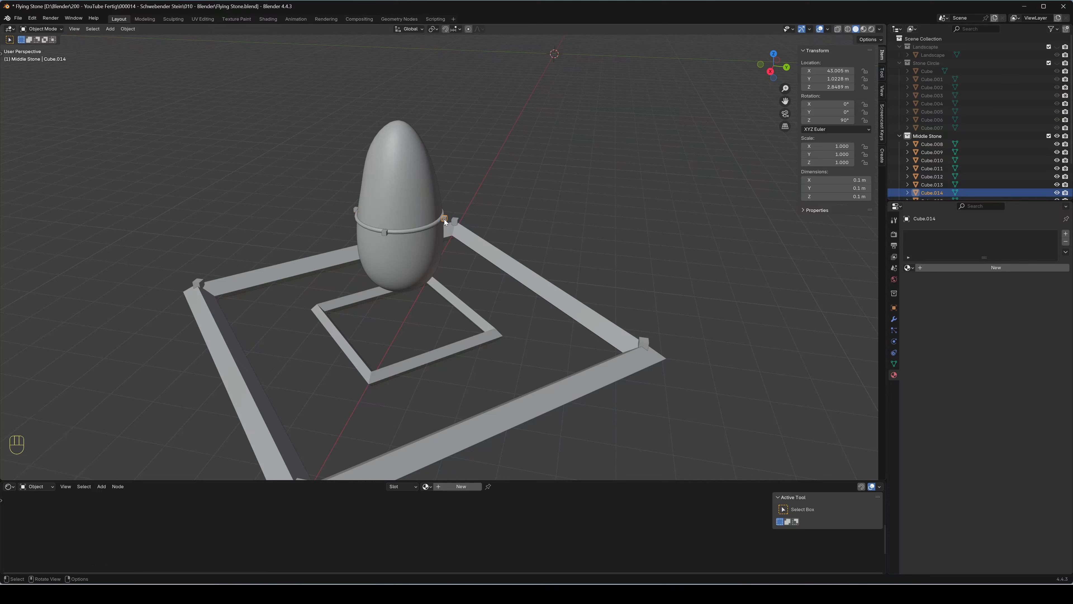
key(shift)
shift+click(644, 343)
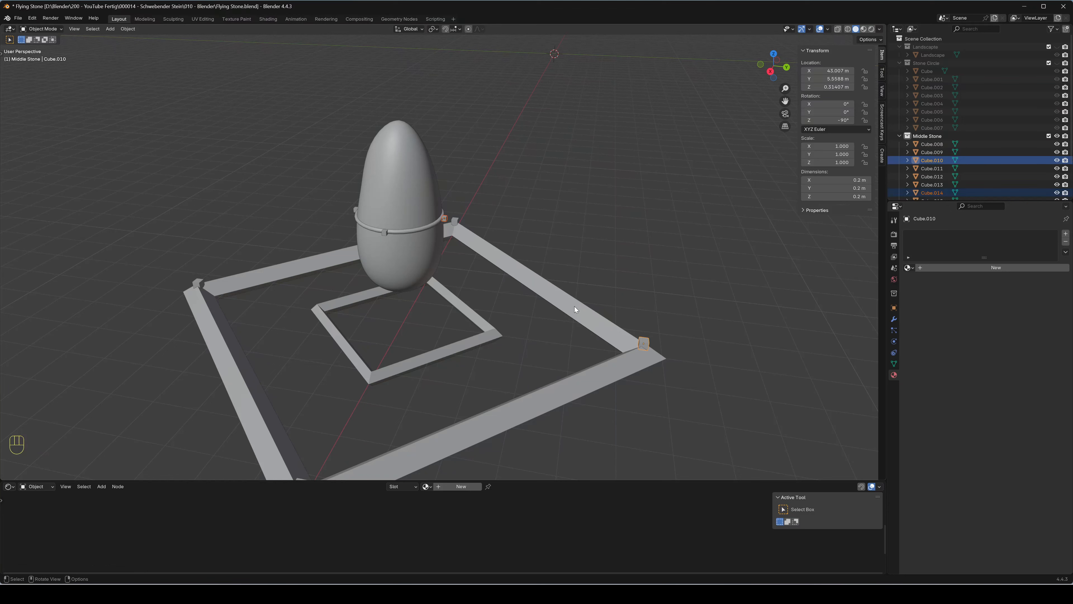
key(shift)
key(shift+a)
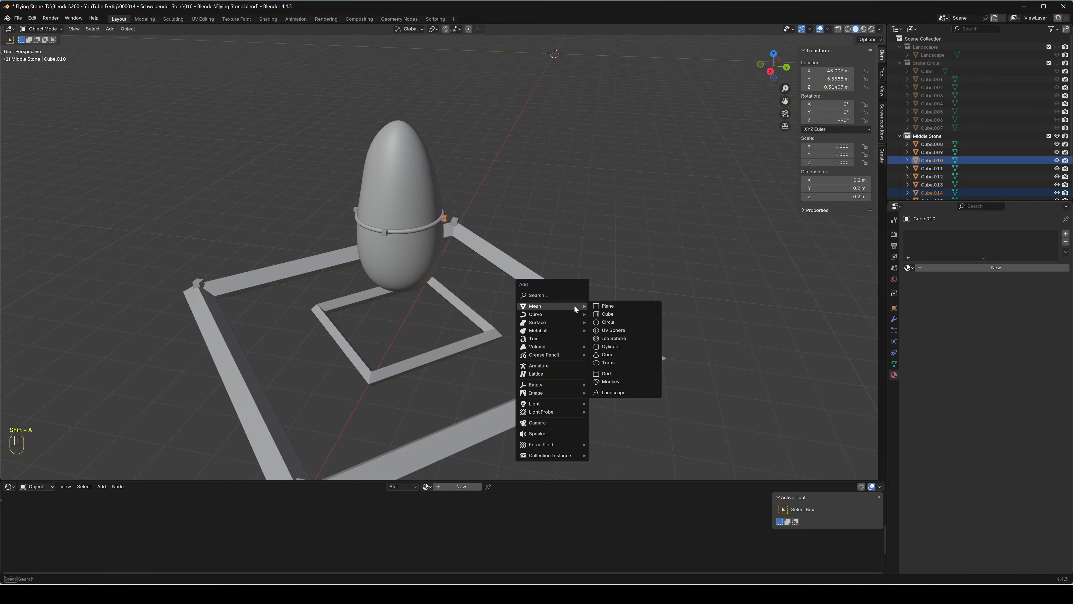
mouse_move(556, 315)
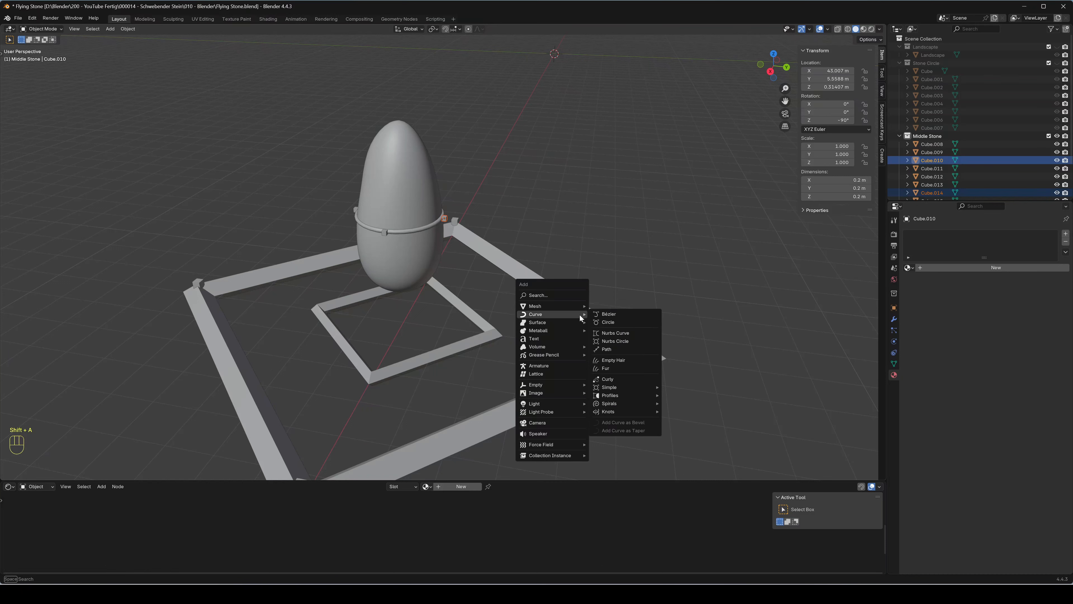
mouse_move(624, 411)
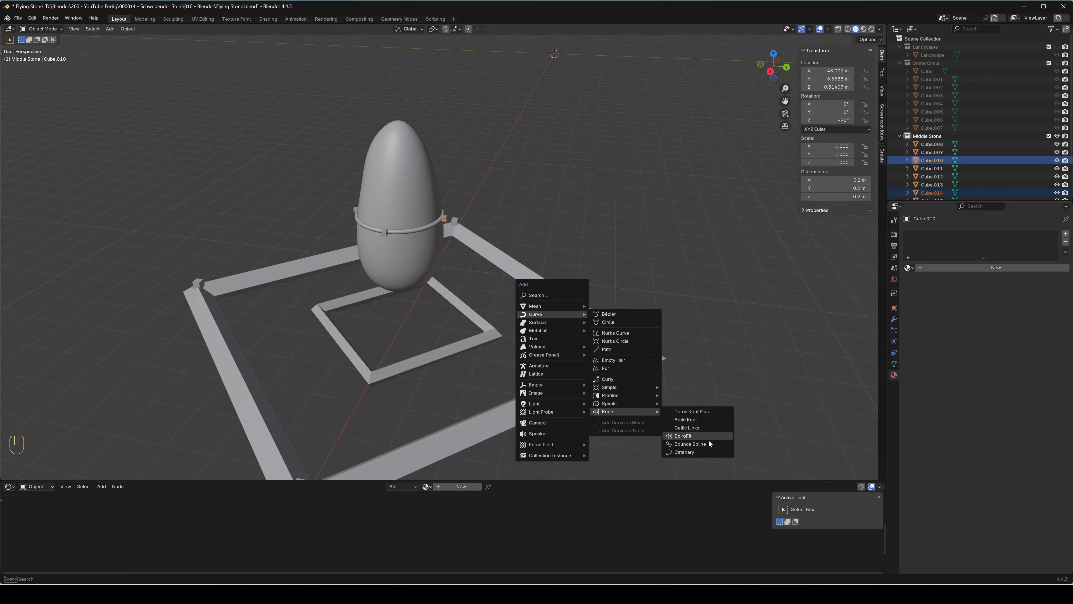
click(694, 453)
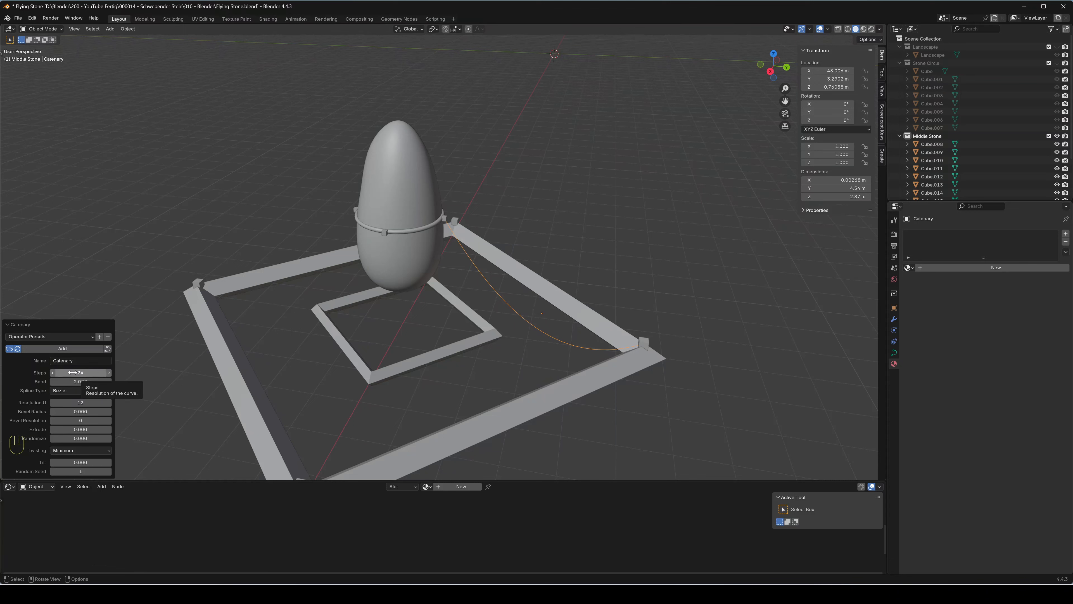
Lower the catenary curve's steps to 2
click(51, 374)
click(51, 373)
click(51, 374)
click(51, 373)
click(50, 374)
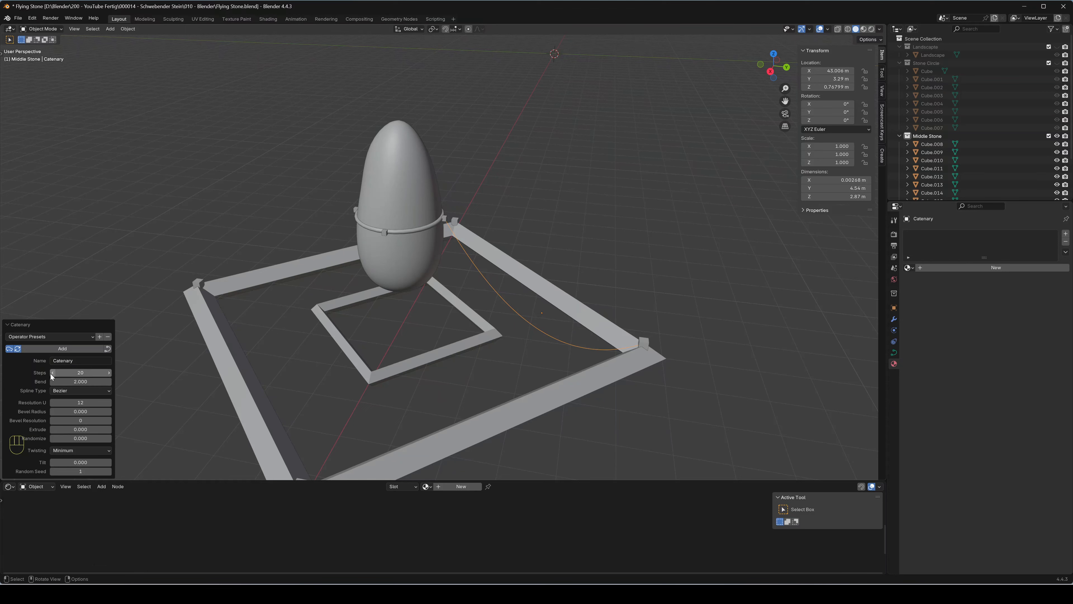
click(51, 373)
click(51, 374)
click(51, 374)
click(51, 373)
click(50, 374)
click(51, 373)
click(50, 374)
click(51, 373)
click(51, 373)
click(51, 374)
click(50, 373)
click(50, 374)
click(51, 373)
click(50, 373)
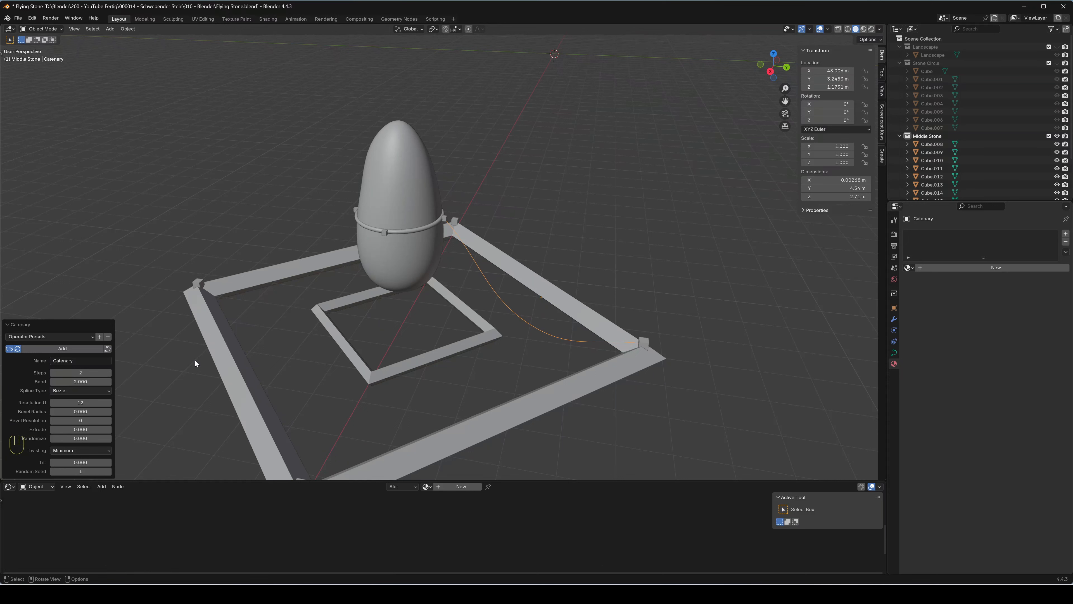
Set the catenary's steps to 12 and its bend to 2.6
click(100, 372)
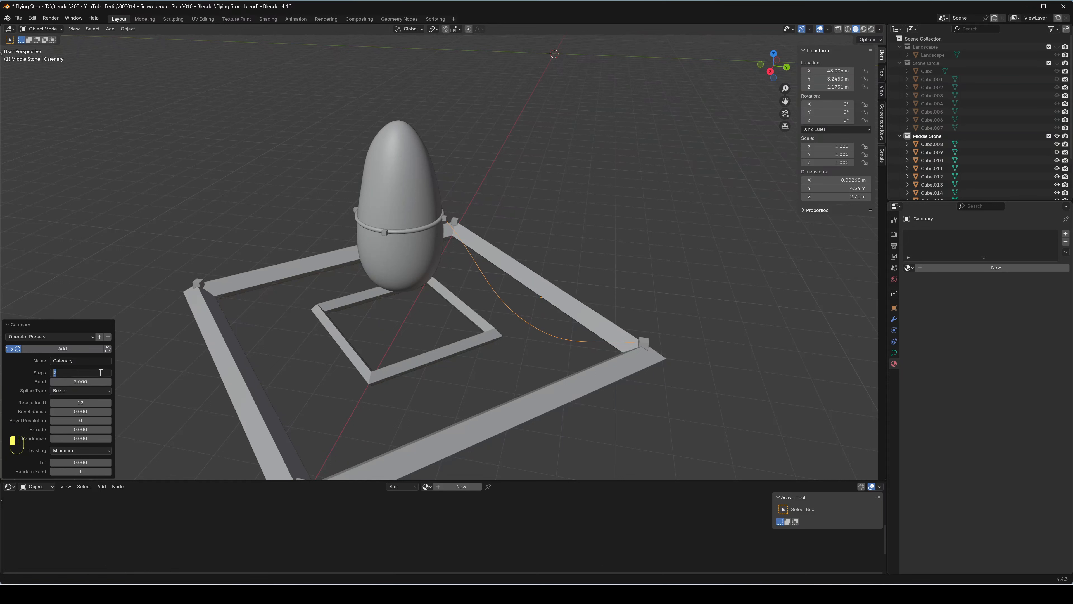
text(12)
key(Return)
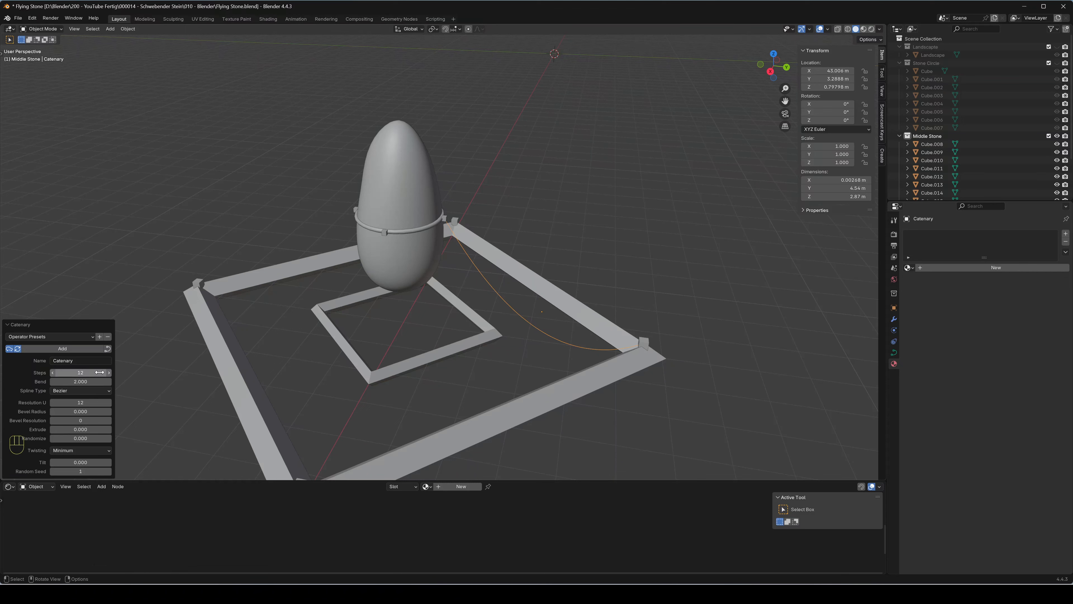
mouse_move(100, 381)
mouse_down()
mouse_move(76, 381)
mouse_move(104, 381)
mouse_up()
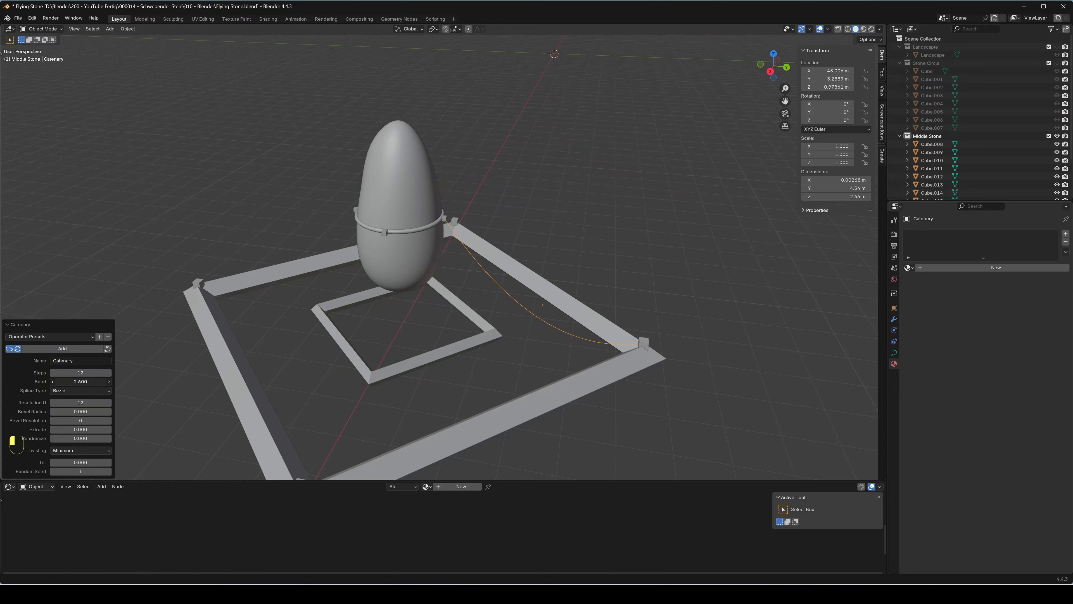
click(97, 382)
text(2)
key(Return)
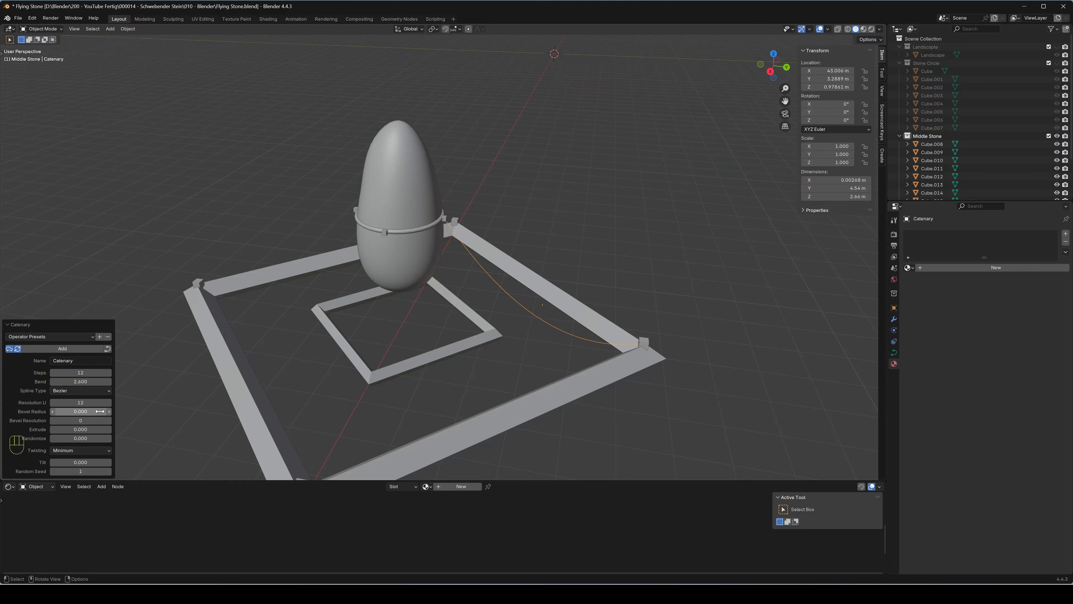
Give the catenary thickness with a bevel radius of 0.05
mouse_move(100, 411)
mouse_down()
mouse_move(122, 411)
mouse_move(106, 411)
mouse_up()
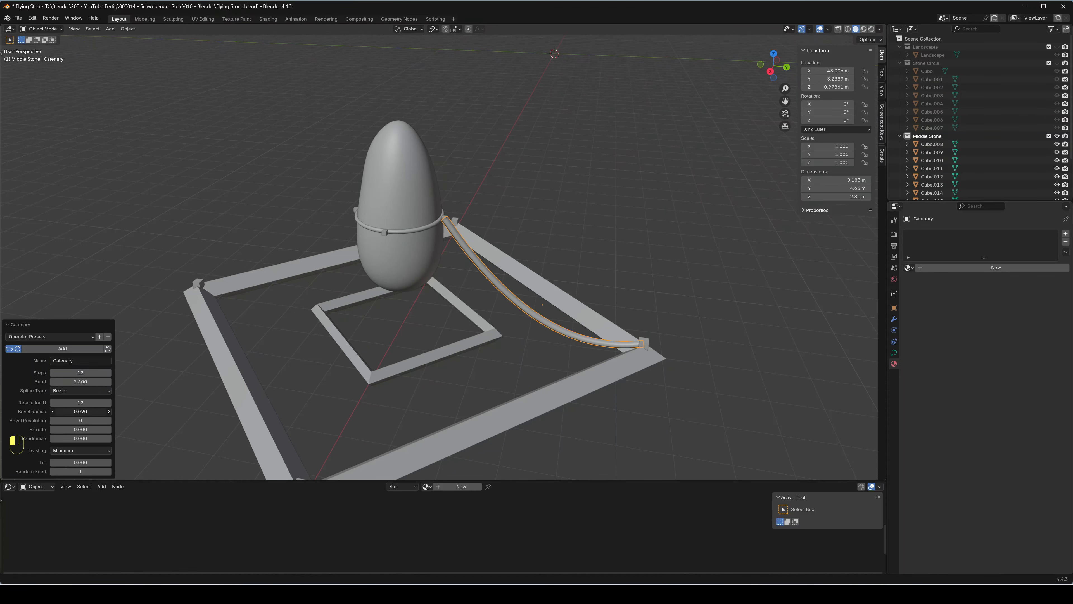
click(101, 411)
text(0.05)
key(Return)
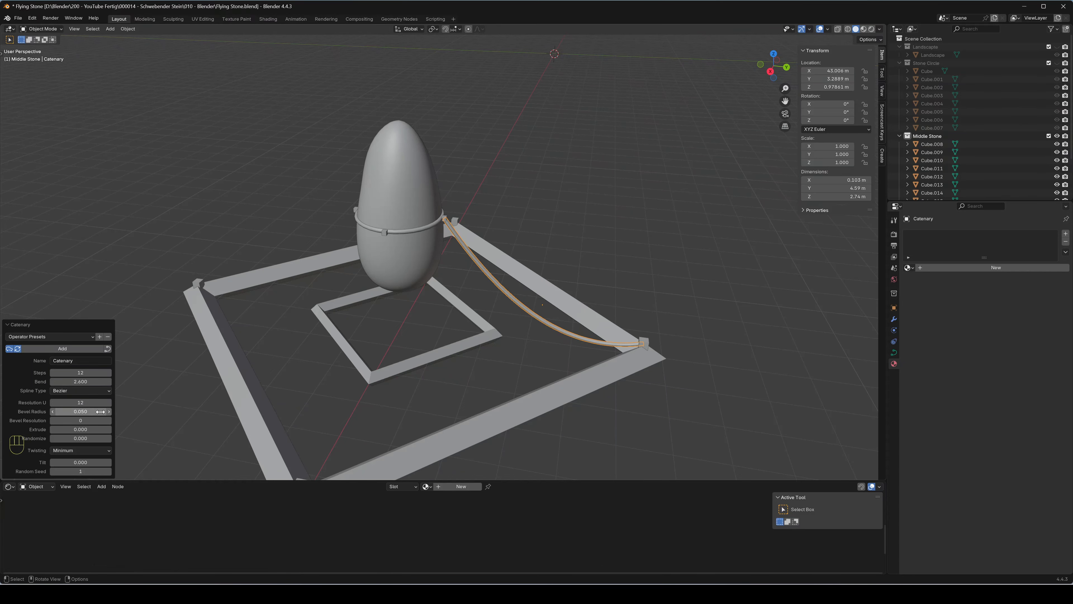
Check the catenary's thickness against its ring cube and set the bevel radius to 0.03
scroll(453, 247, up, 7)
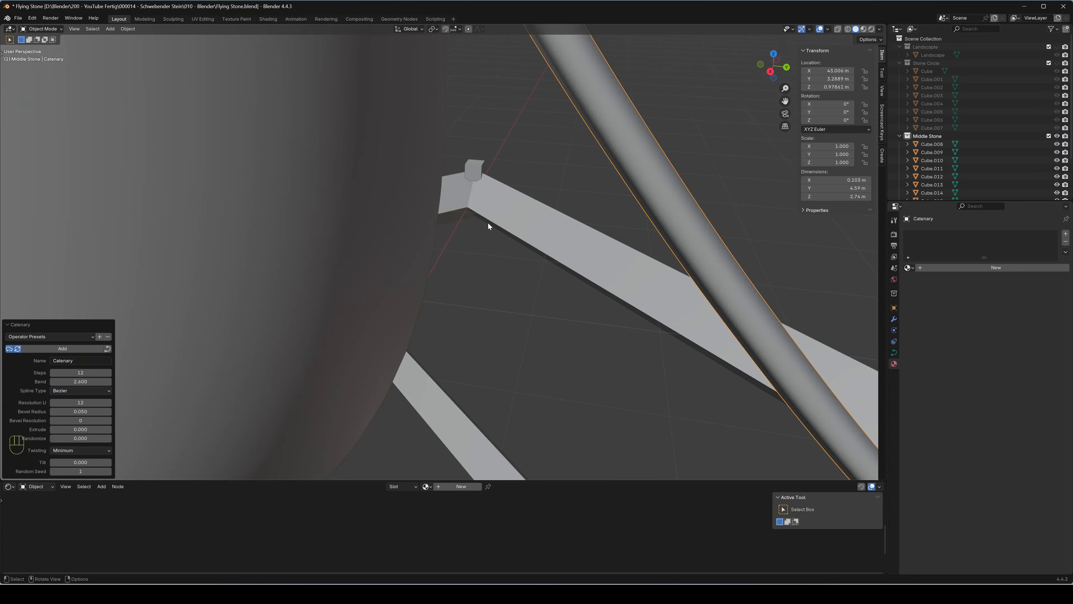
scroll(488, 223, down, 1)
shift+middle_drag(490, 222, 400, 243)
shift+middle_drag(505, 241, 435, 255)
scroll(528, 226, up, 4)
shift+middle_drag(531, 226, 419, 295)
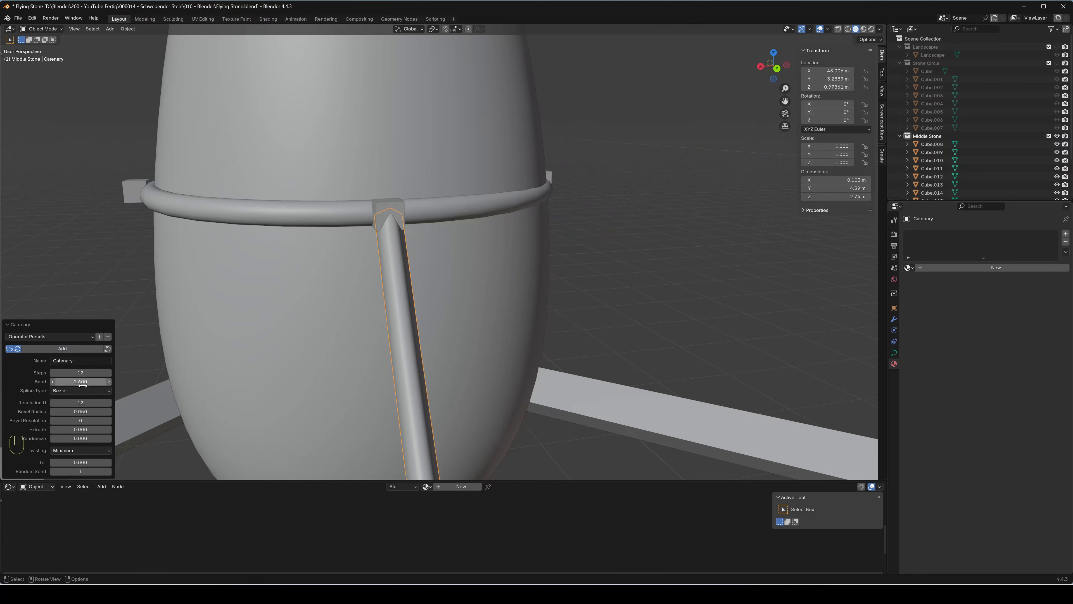
click(84, 412)
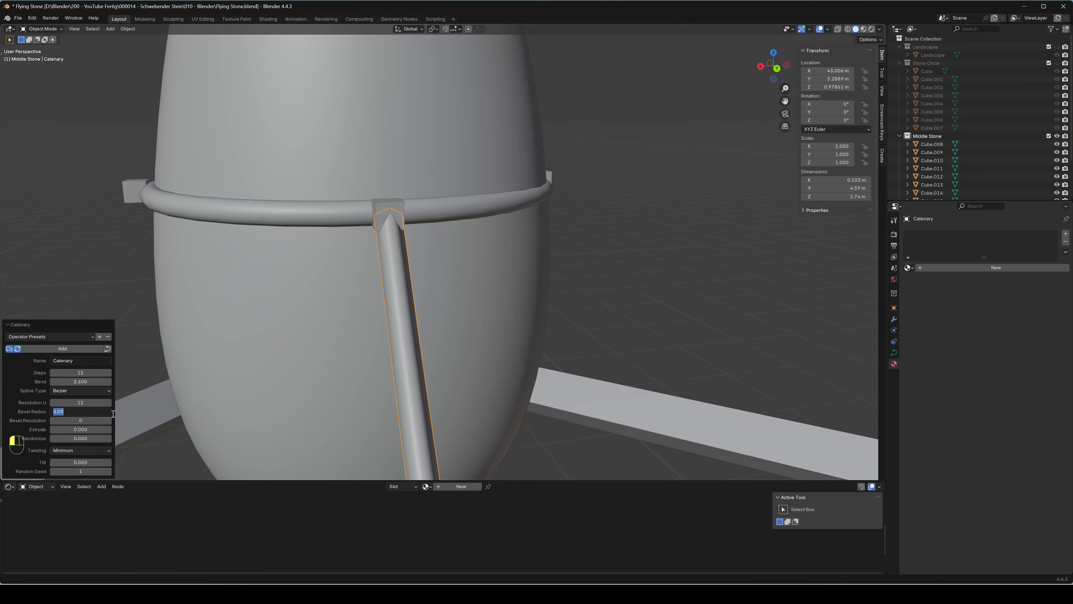
text(0.03)
key(Return)
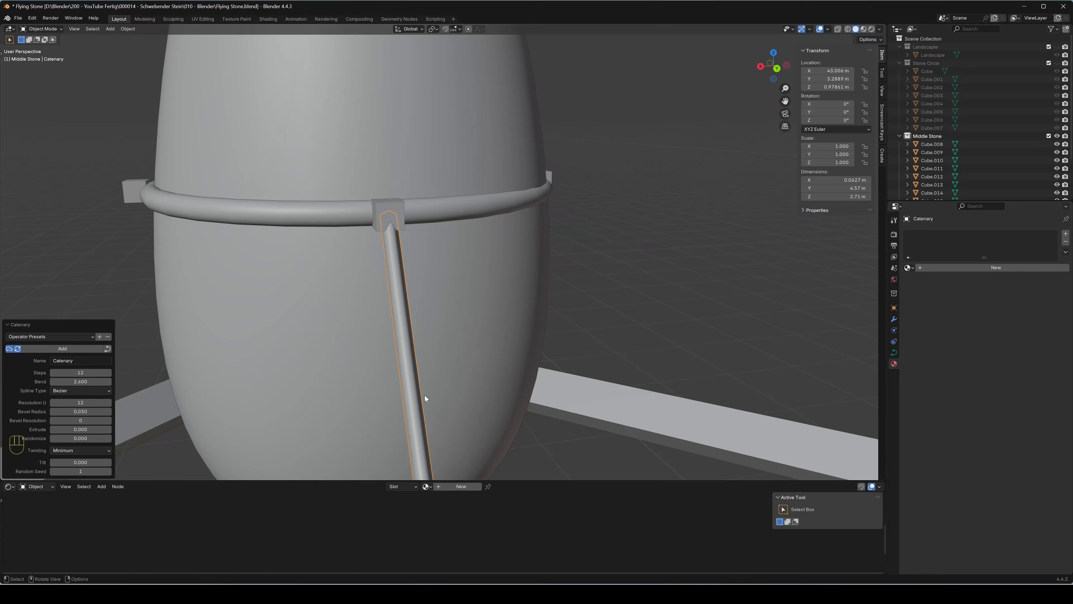
Try a bevel resolution of 4 on the catenary and inspect its roundness up close
scroll(425, 395, down, 3)
middle_drag(425, 422, 563, 413)
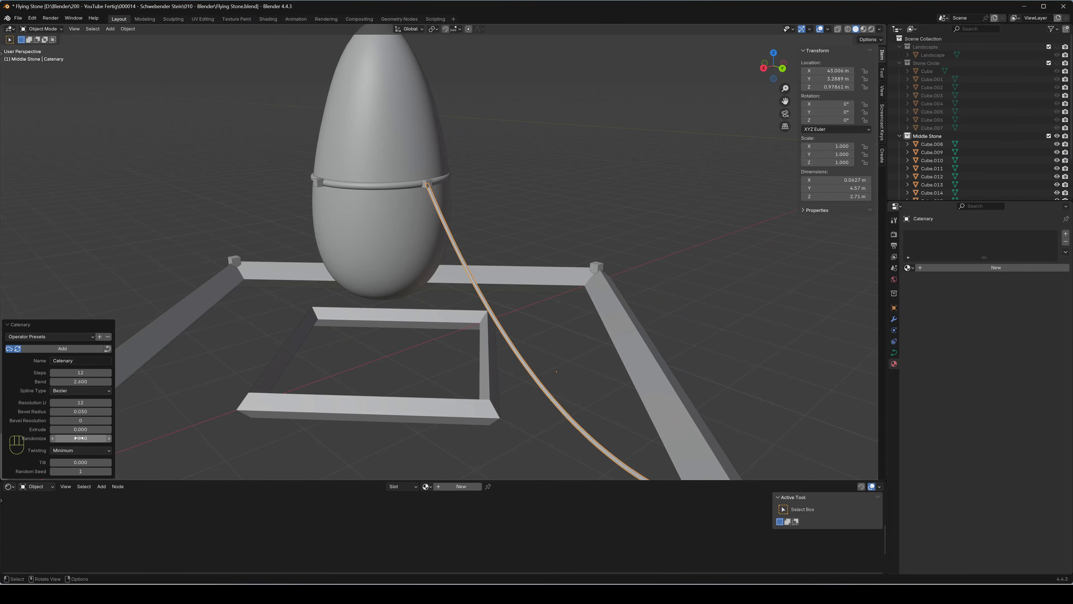
click(109, 421)
click(109, 421)
click(109, 420)
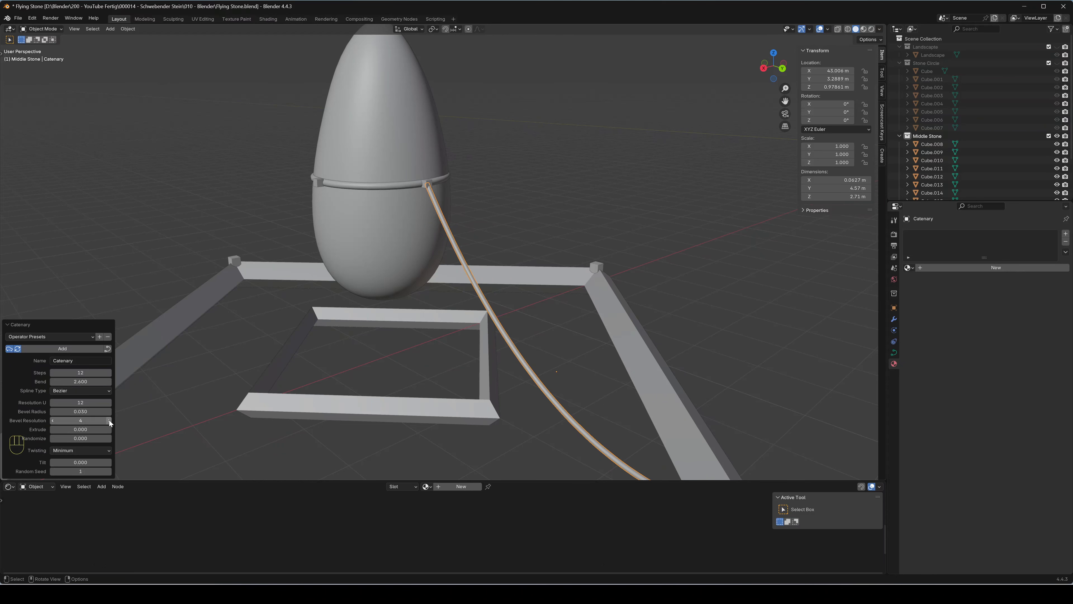
click(109, 420)
scroll(485, 230, up, 5)
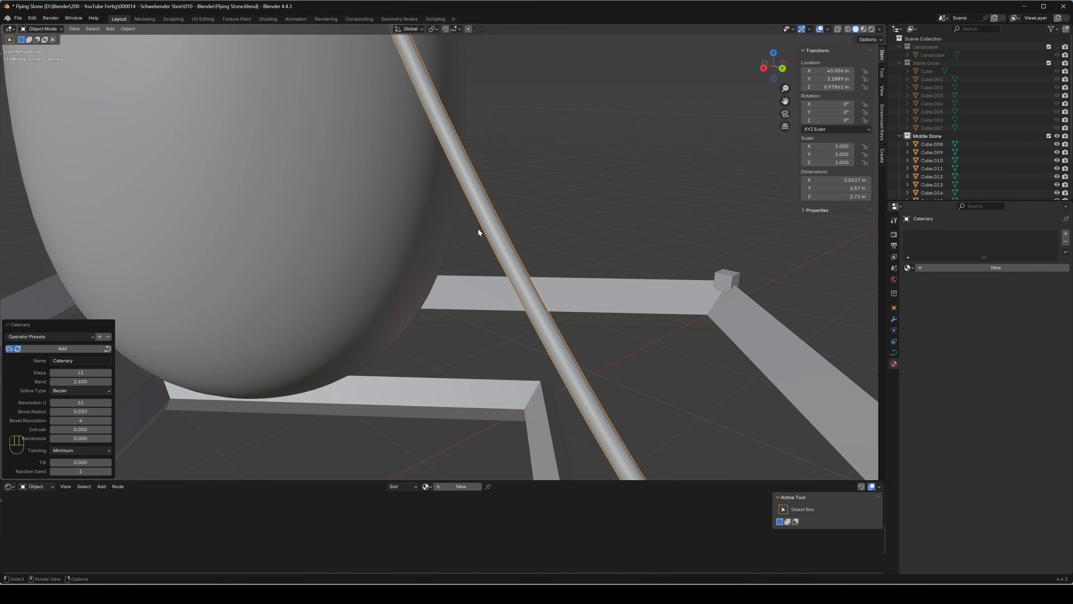
shift+middle_drag(485, 207, 360, 258)
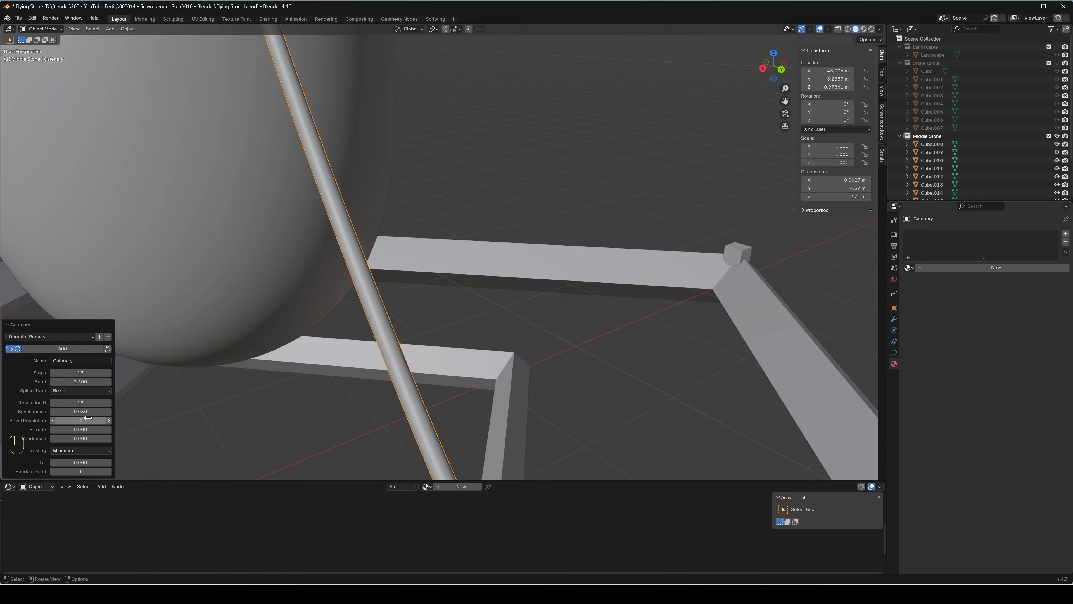
Compare the catenary at bevel resolutions between 0 and 4, leave it at 0 and deselect the curve
drag(86, 420, 61, 420)
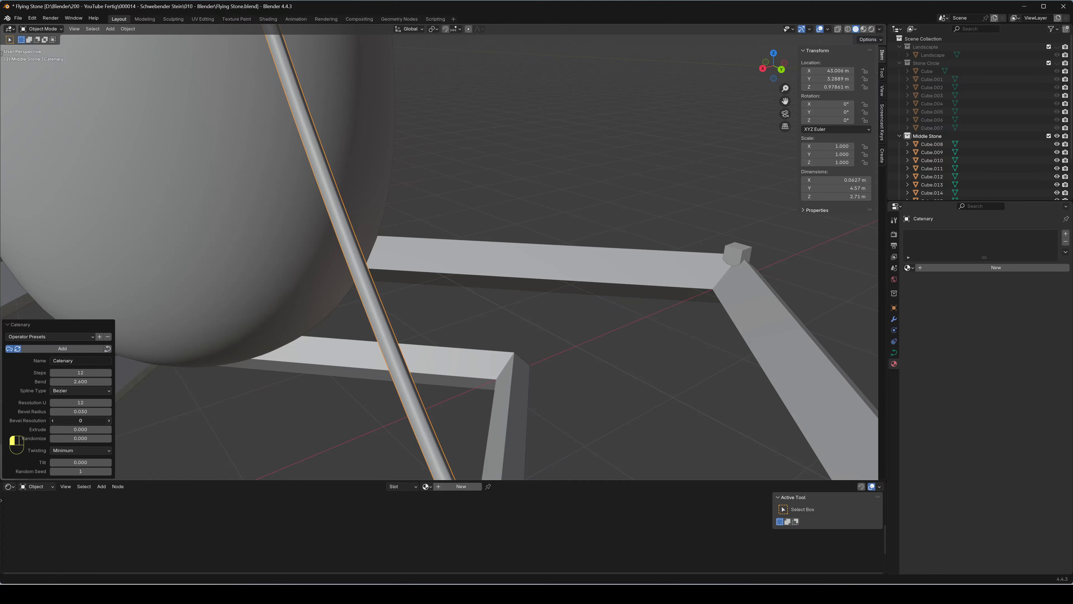
click(108, 420)
click(109, 420)
click(108, 420)
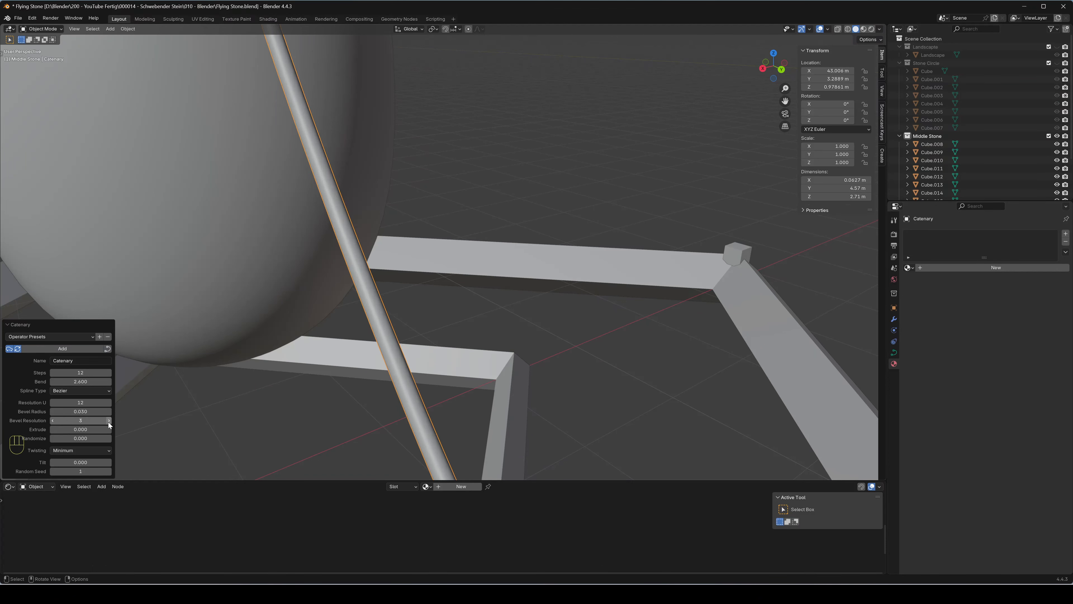
click(109, 420)
mouse_move(103, 420)
mouse_down()
mouse_move(85, 419)
mouse_move(117, 423)
mouse_up()
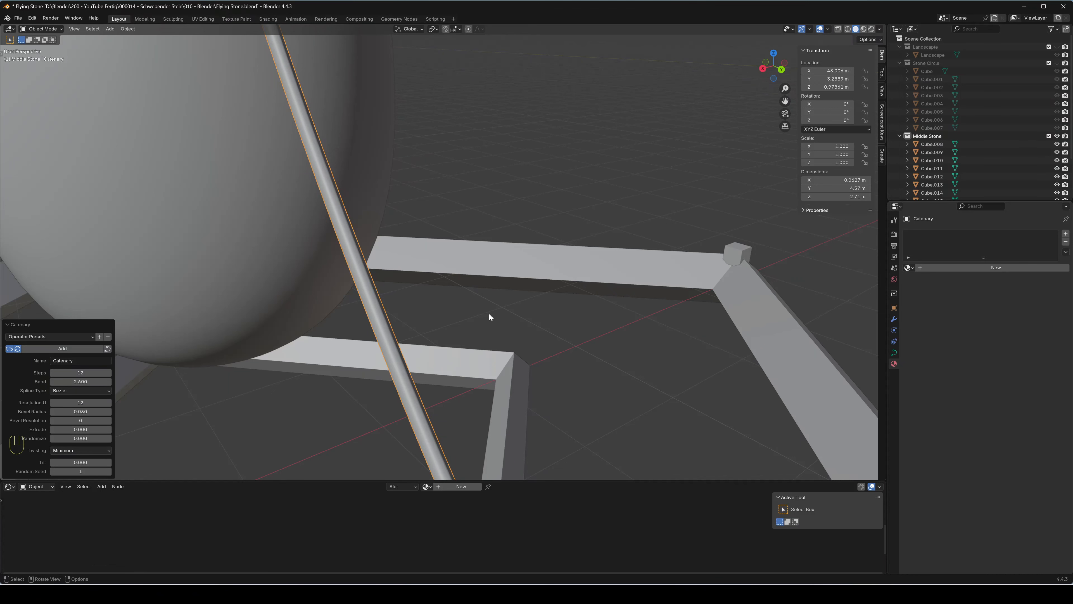
click(532, 330)
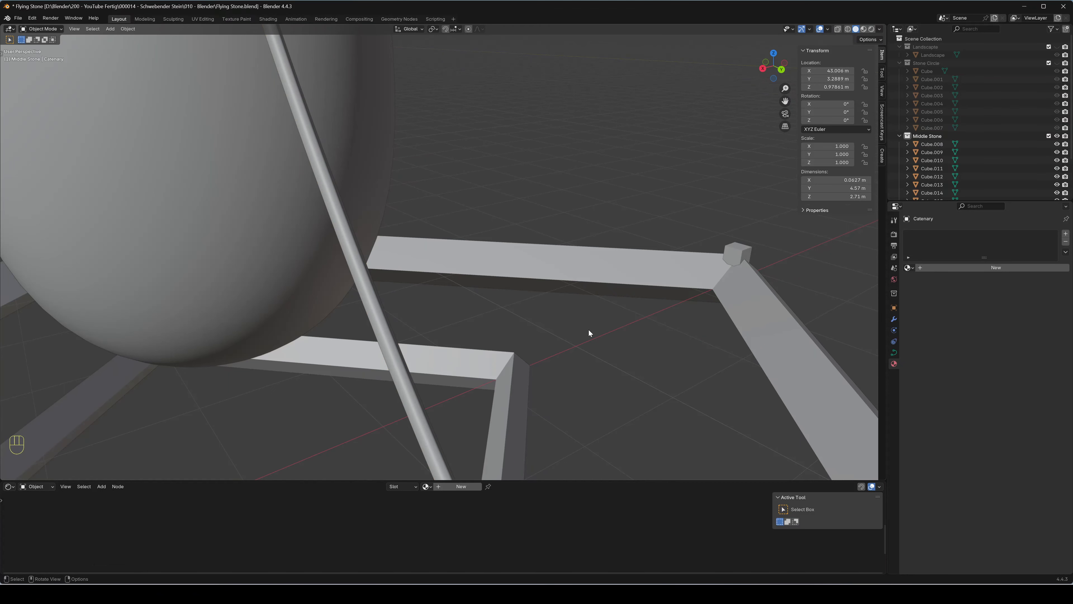
Add a second catenary between the next small ring cube and its outer frame corner cube, keeping the same settings
scroll(589, 330, down, 3)
middle_drag(592, 323, 359, 146)
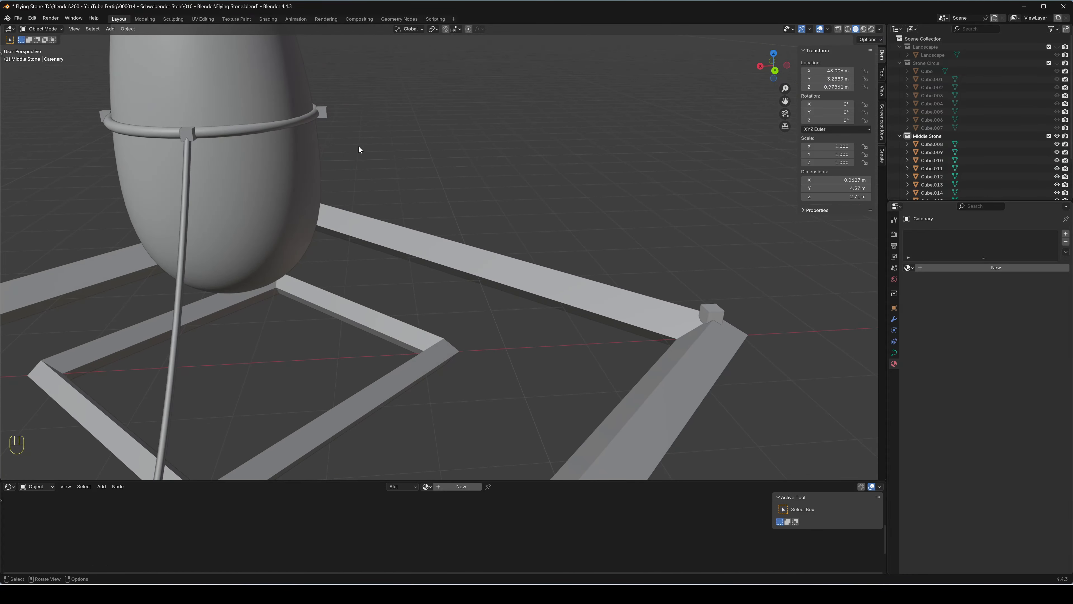
click(322, 112)
shift+click(707, 313)
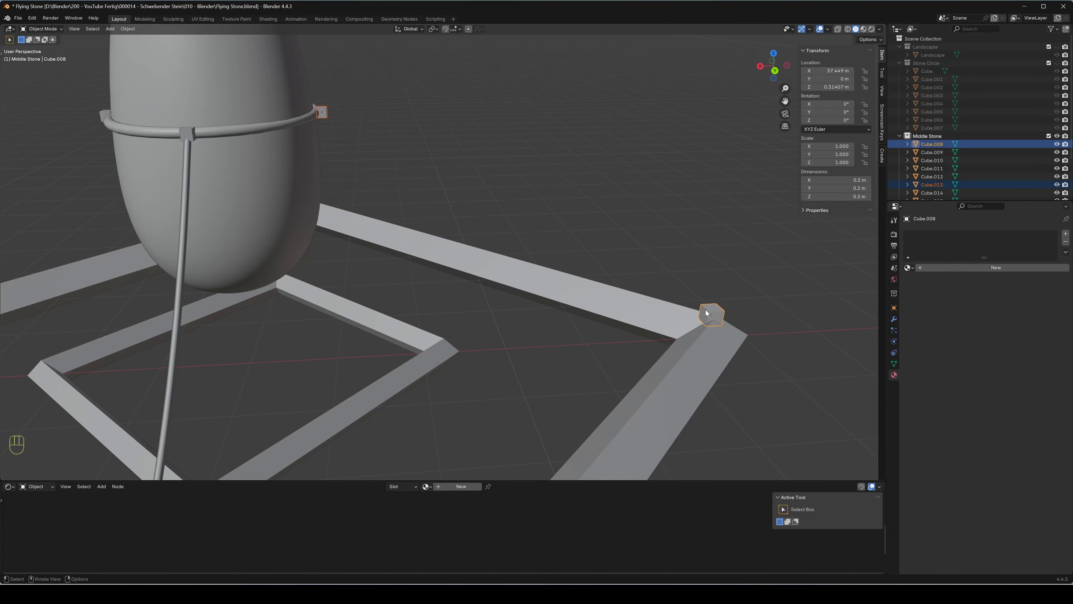
key(shift+a)
mouse_move(519, 295)
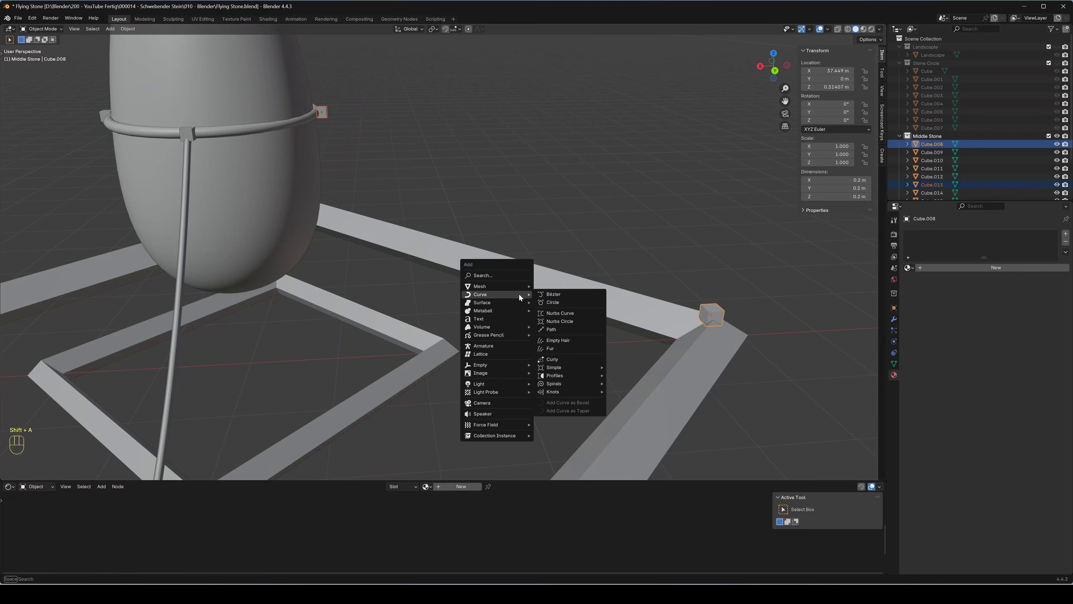
mouse_move(569, 391)
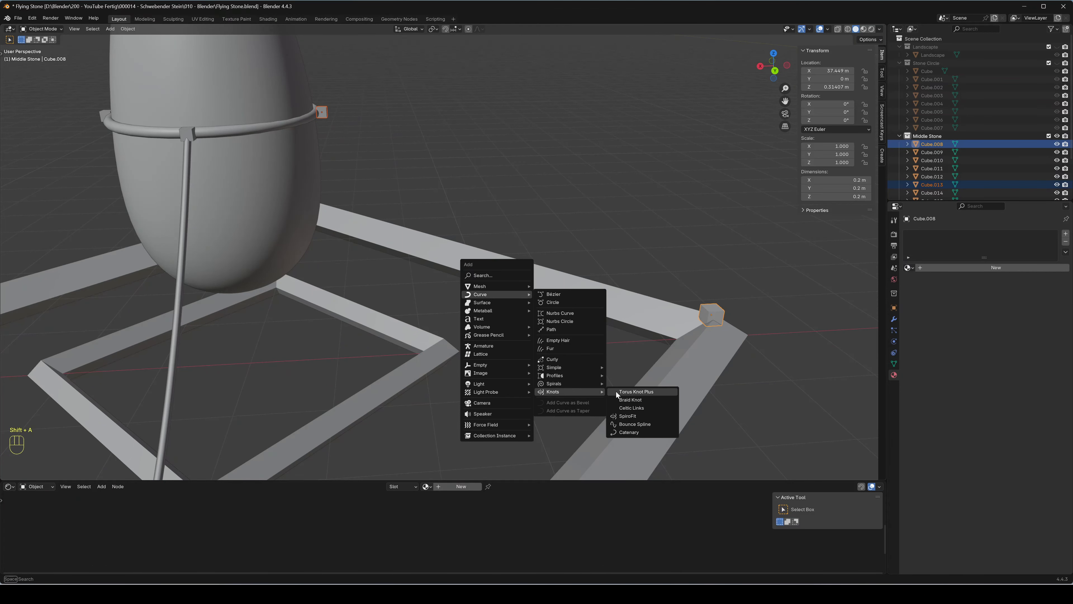
click(638, 431)
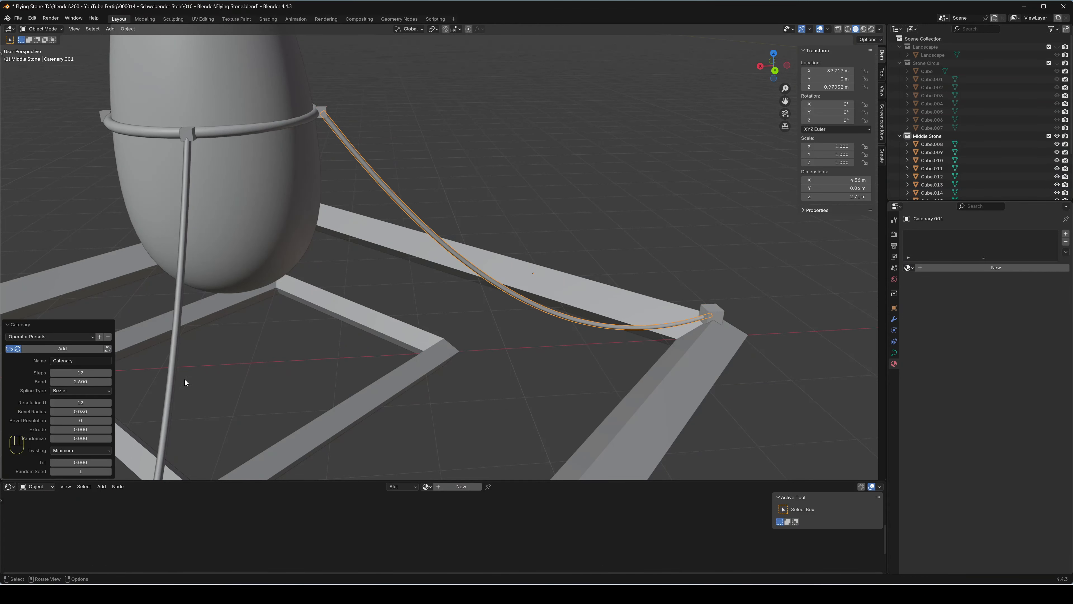
Add a third catenary between the next small ring cube and its outer frame corner cube, keeping the same settings
middle_drag(464, 268, 409, 190)
click(356, 126)
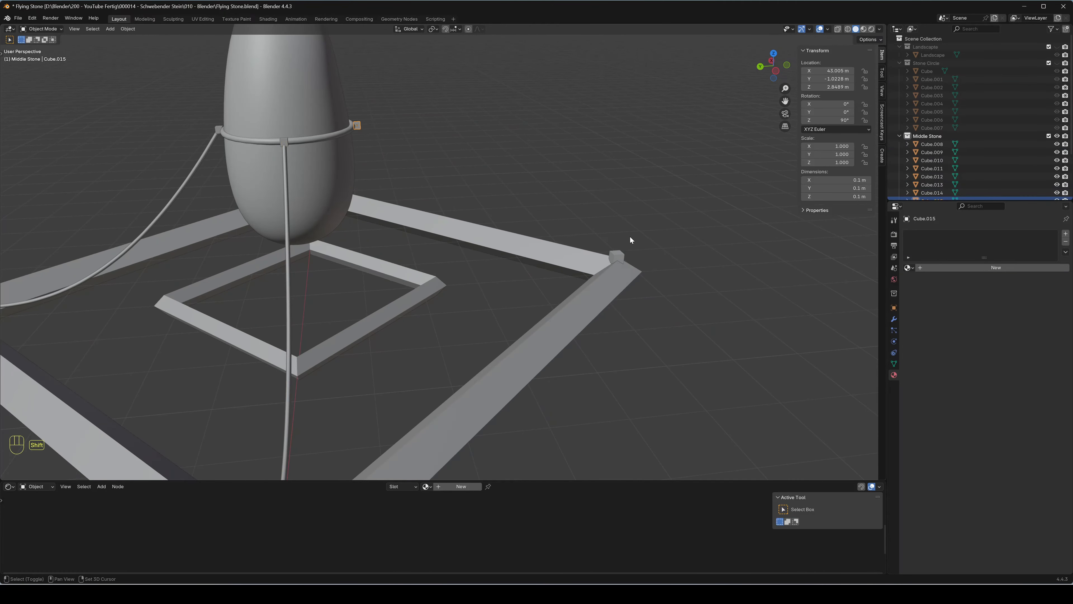
shift+click(619, 253)
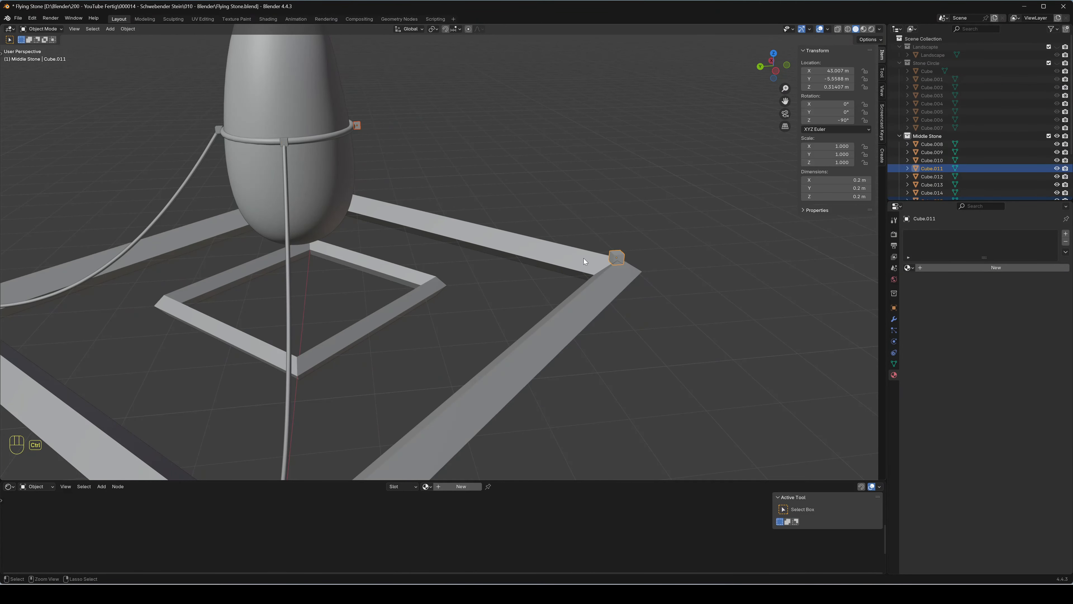
key(shift+a)
mouse_move(583, 258)
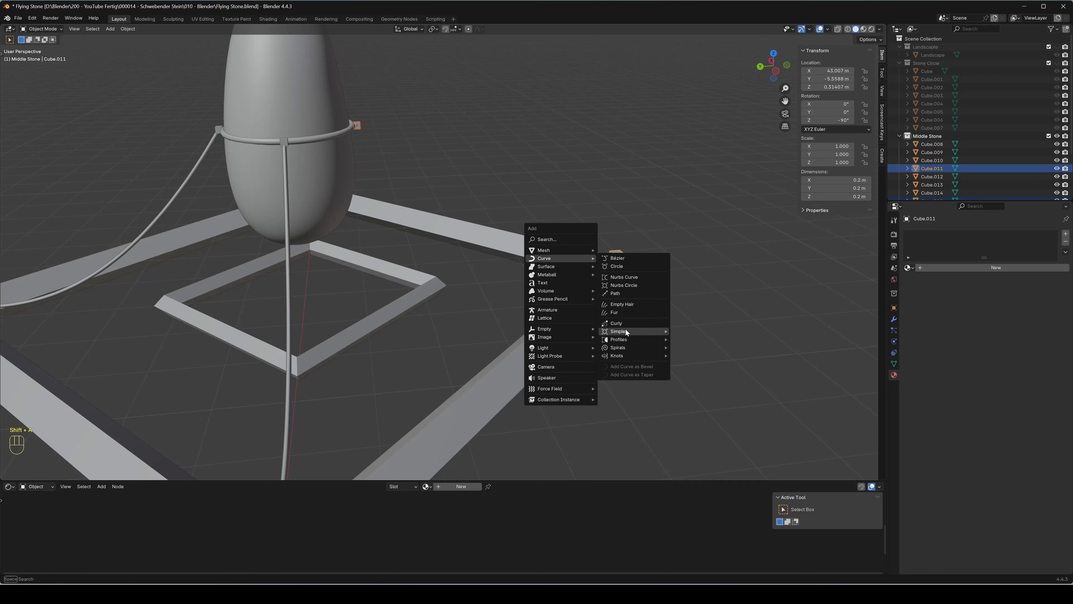
mouse_move(624, 354)
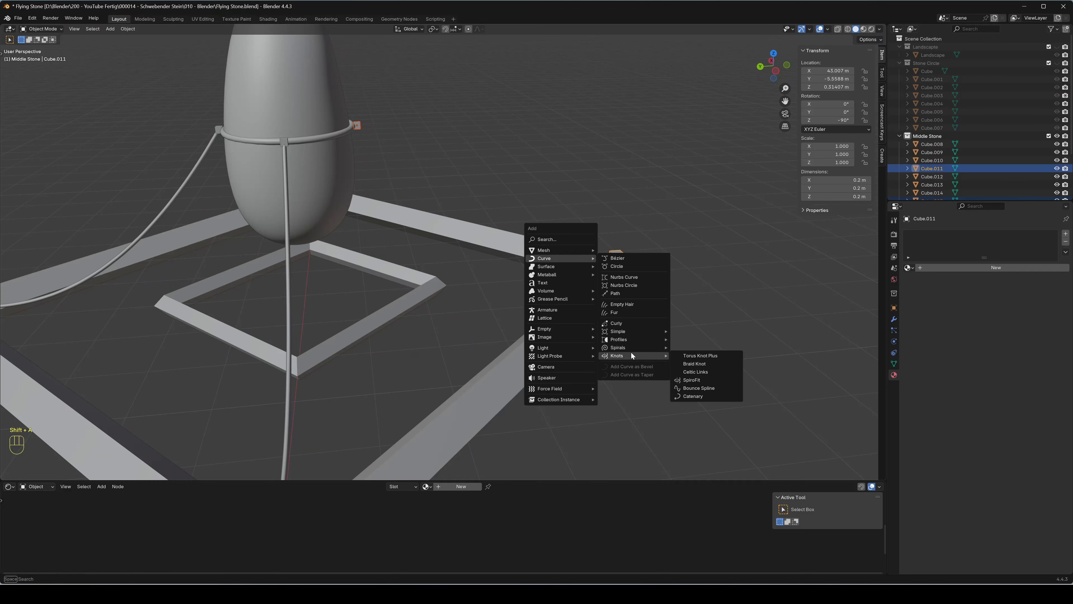
click(688, 395)
Add the fourth catenary between the last unconnected ring cube and its outer corner cube with the same settings, and deselect it
middle_drag(654, 361, 340, 325)
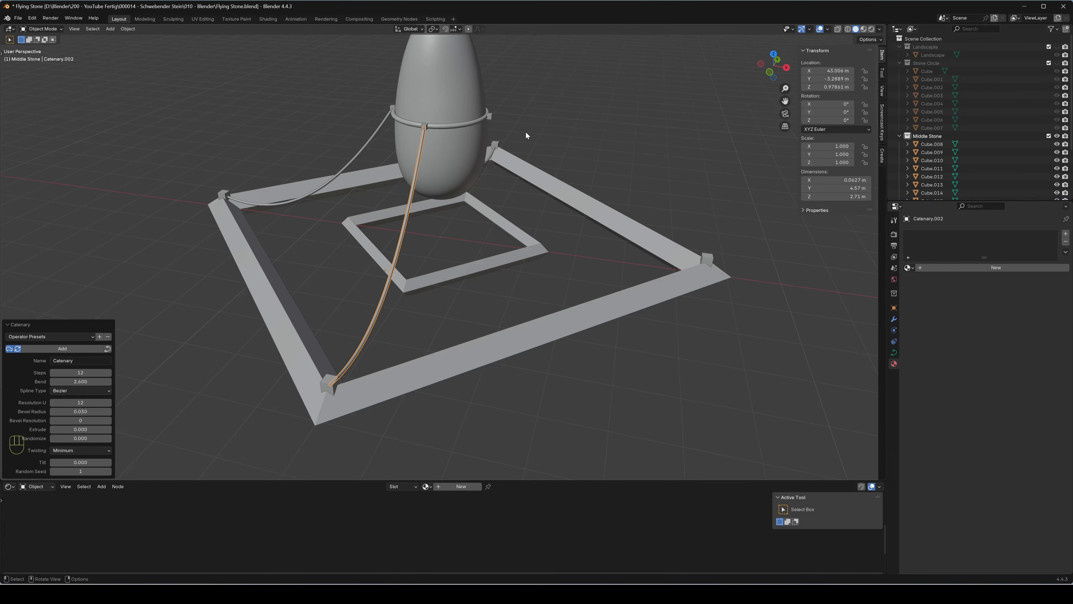
click(489, 116)
shift+click(706, 258)
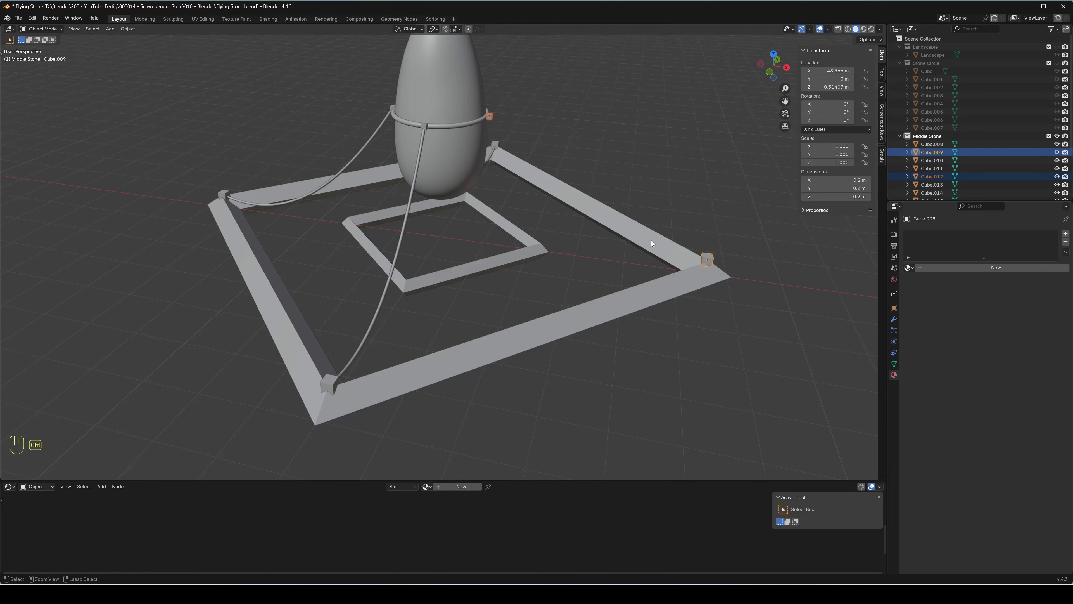
key(shift+a)
mouse_move(648, 240)
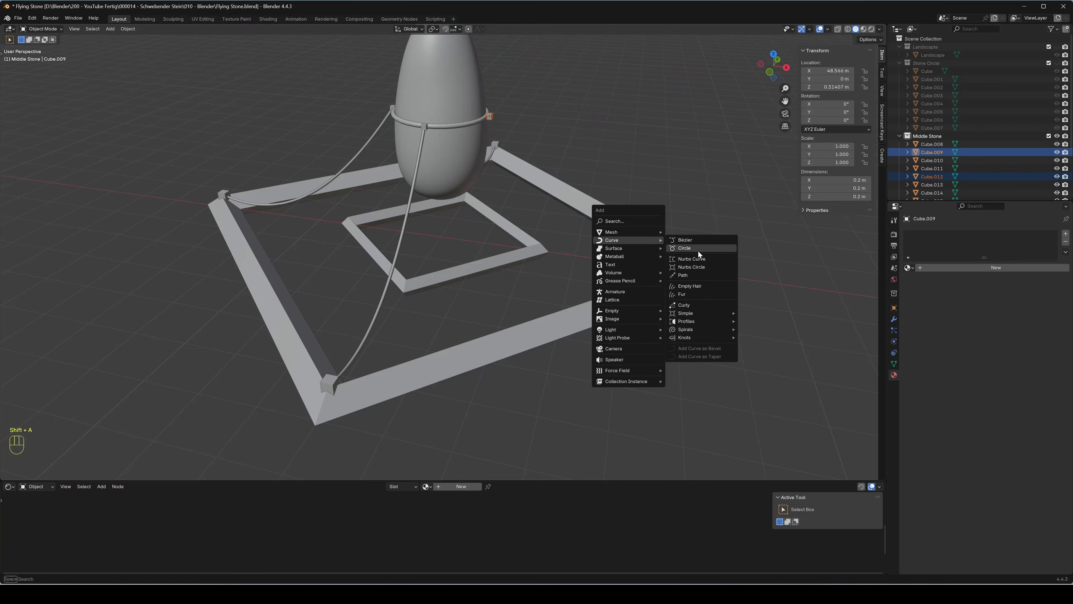
mouse_move(687, 336)
click(762, 379)
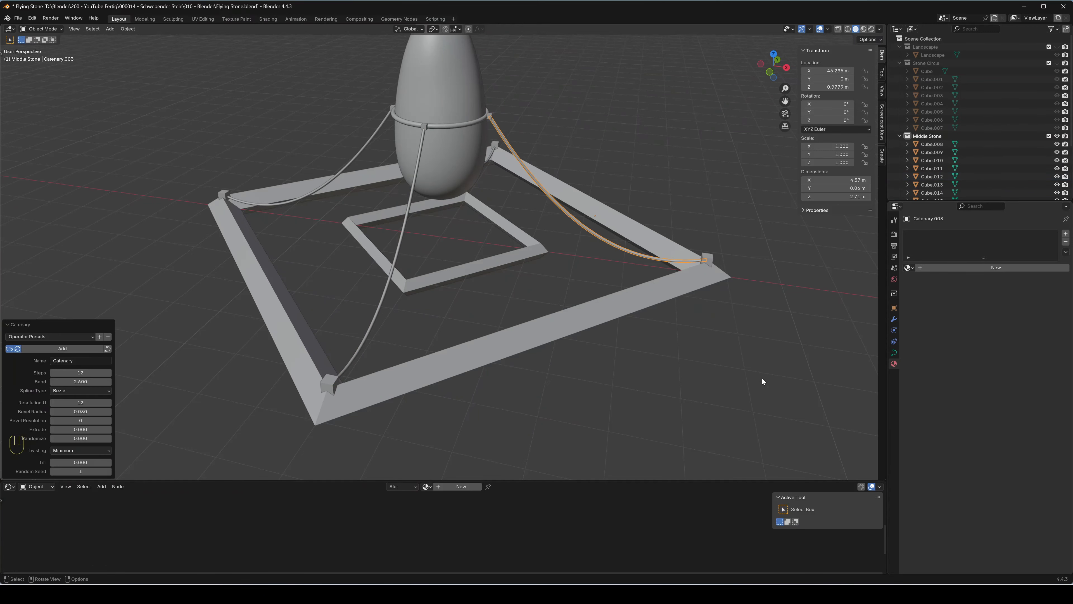
middle_drag(673, 295, 559, 384)
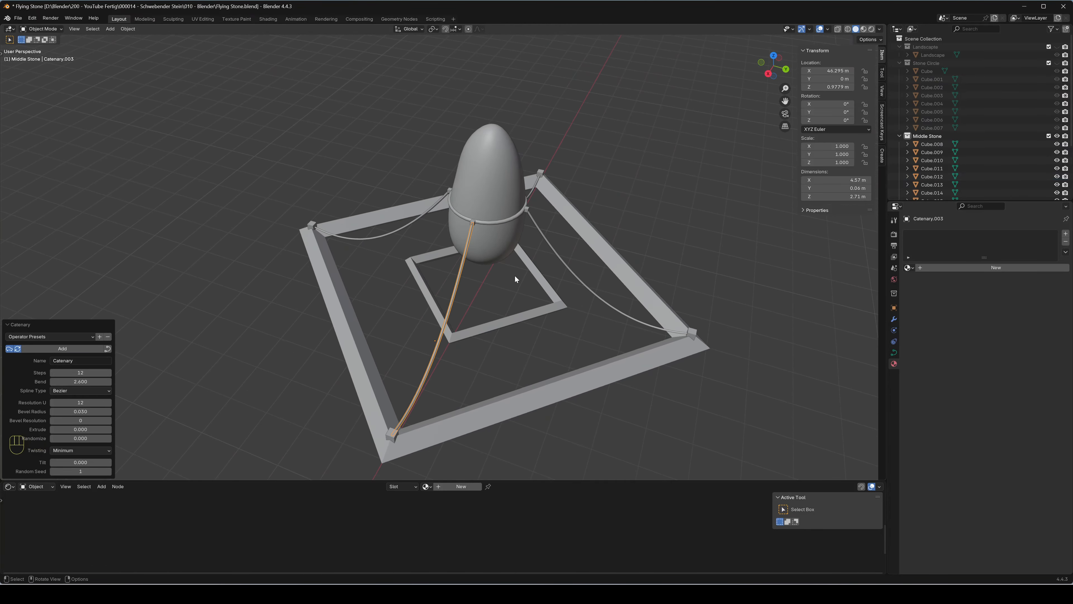
click(528, 352)
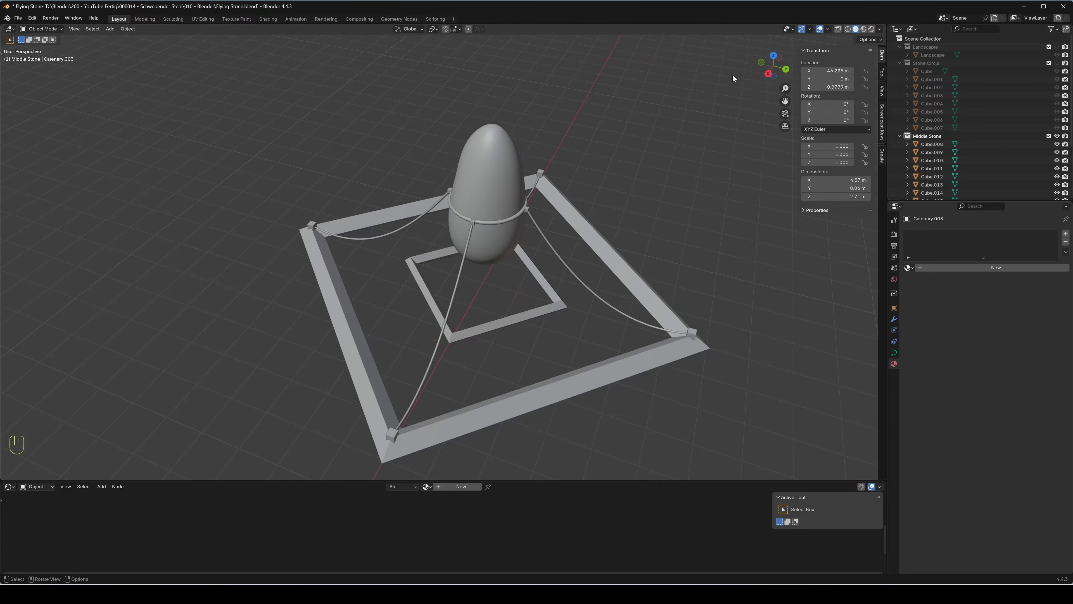
Switch the 3D viewport to rendered shading with the stone and both square frames in view
mouse_move(498, 343)
middle_down()
mouse_move(510, 323)
mouse_move(497, 329)
mouse_move(500, 320)
middle_up()
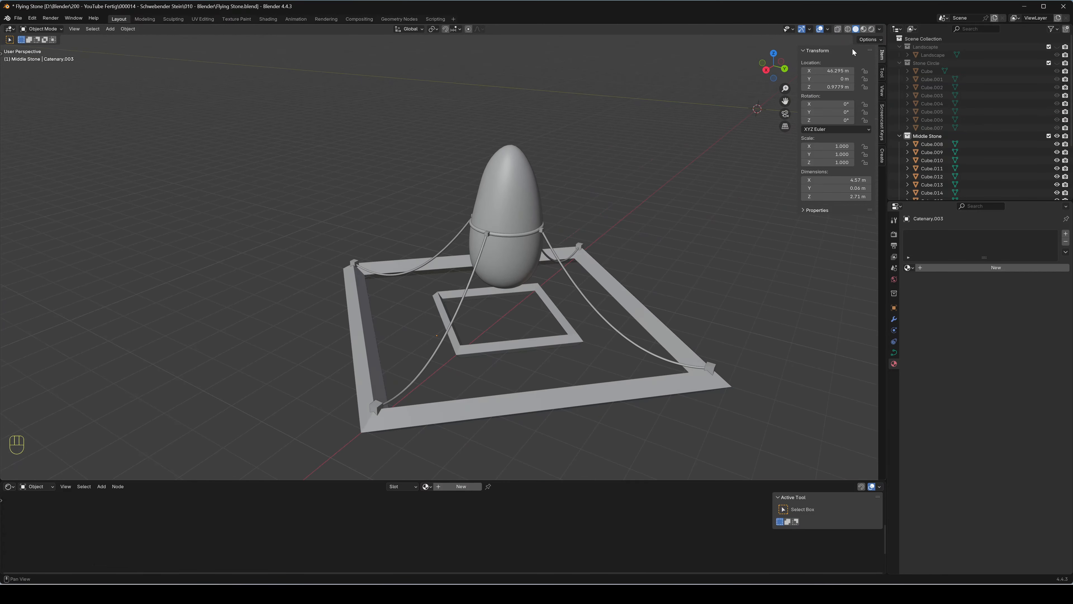
click(872, 29)
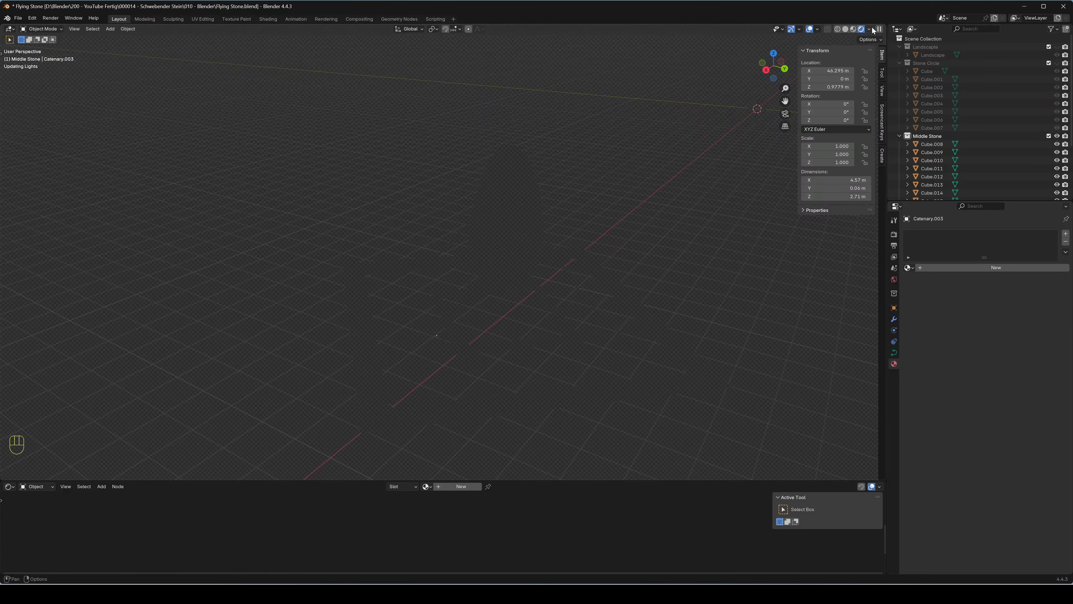
scroll(558, 359, up, 2)
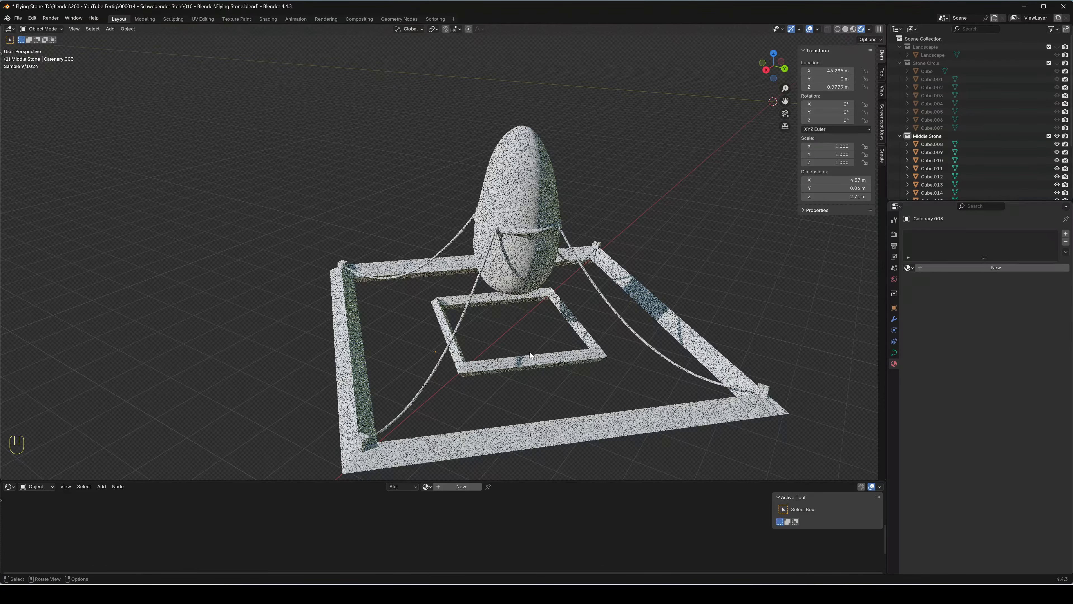
Assign the existing Simple Stone material to the outer square frame and to the inner square frame
click(482, 441)
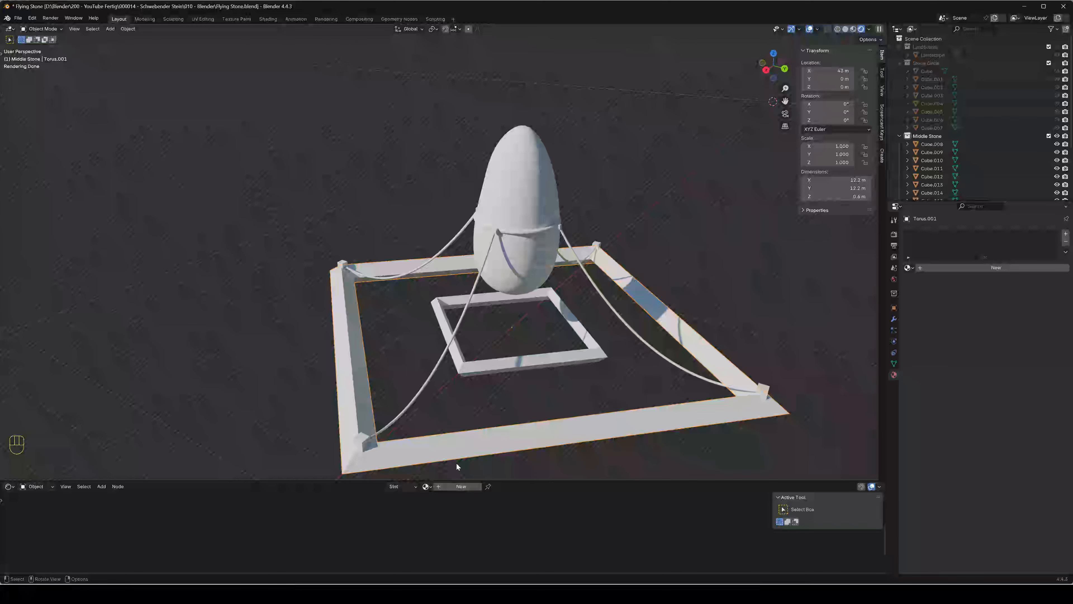
click(426, 486)
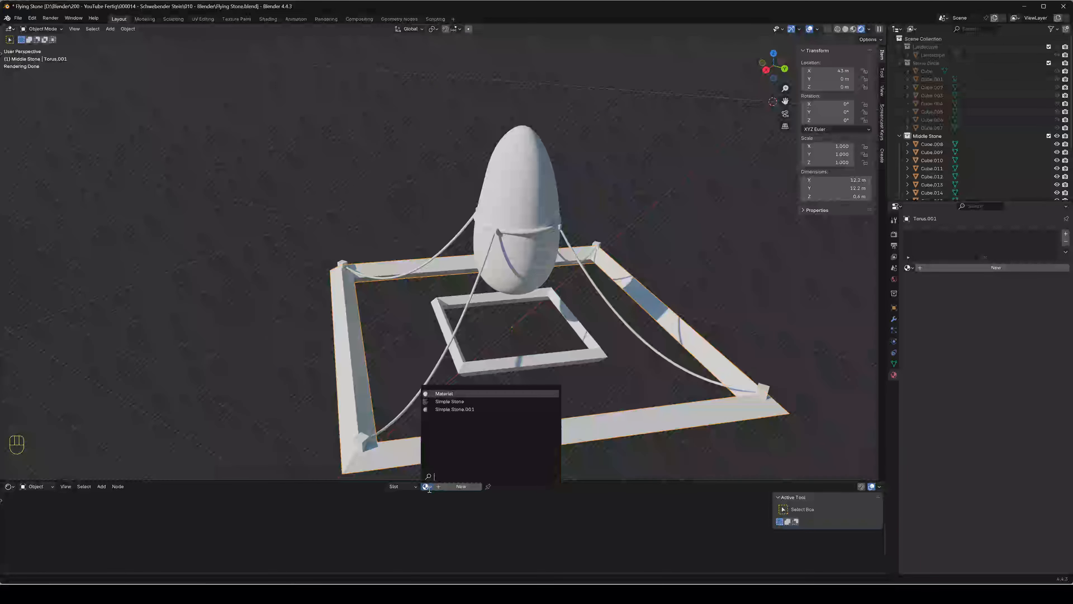
click(461, 402)
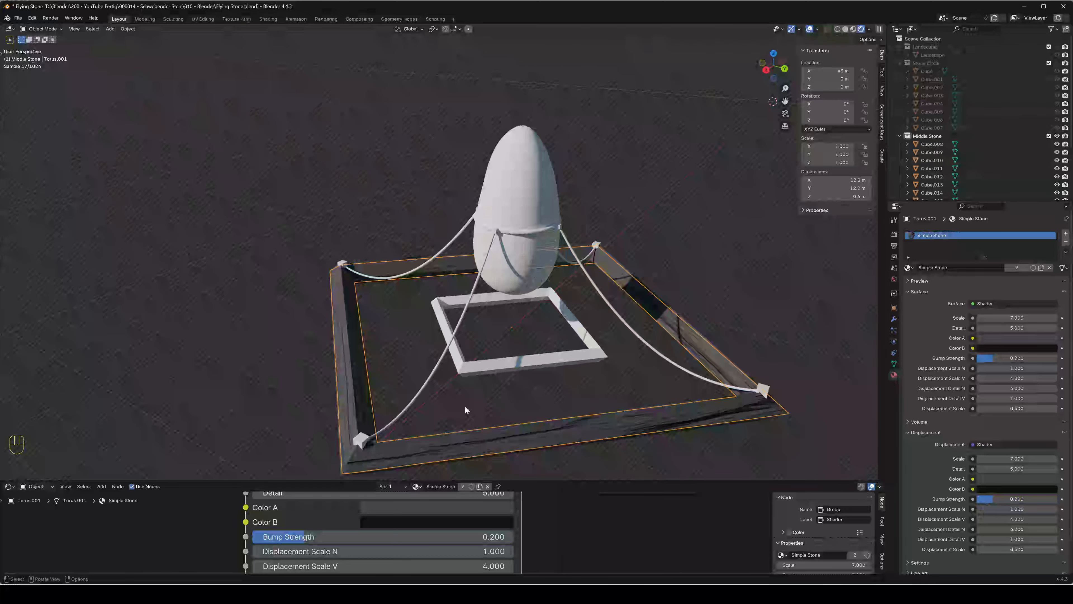
click(500, 364)
click(425, 487)
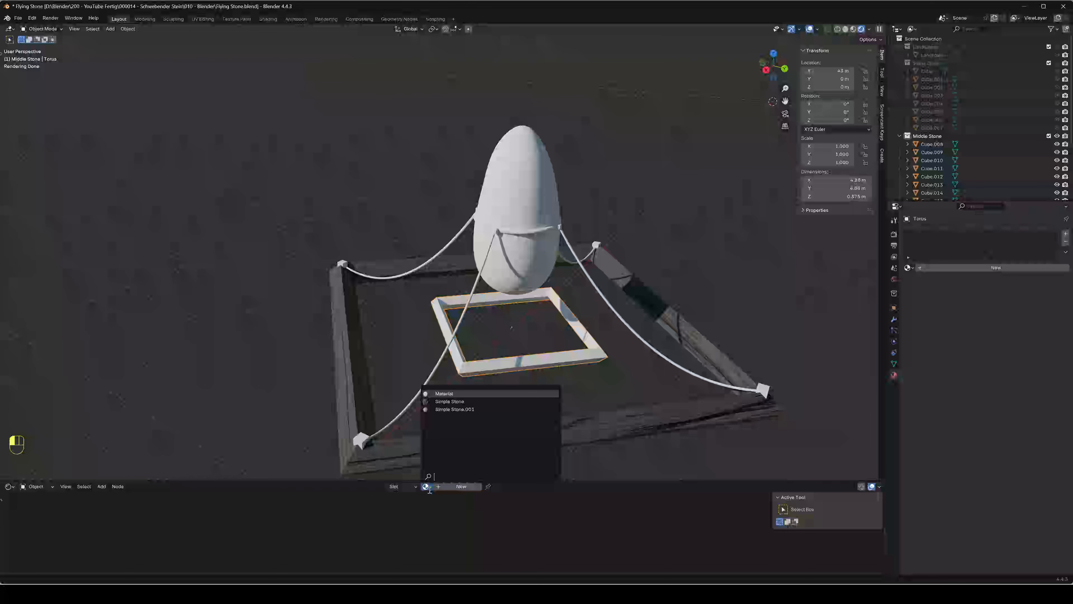
click(464, 401)
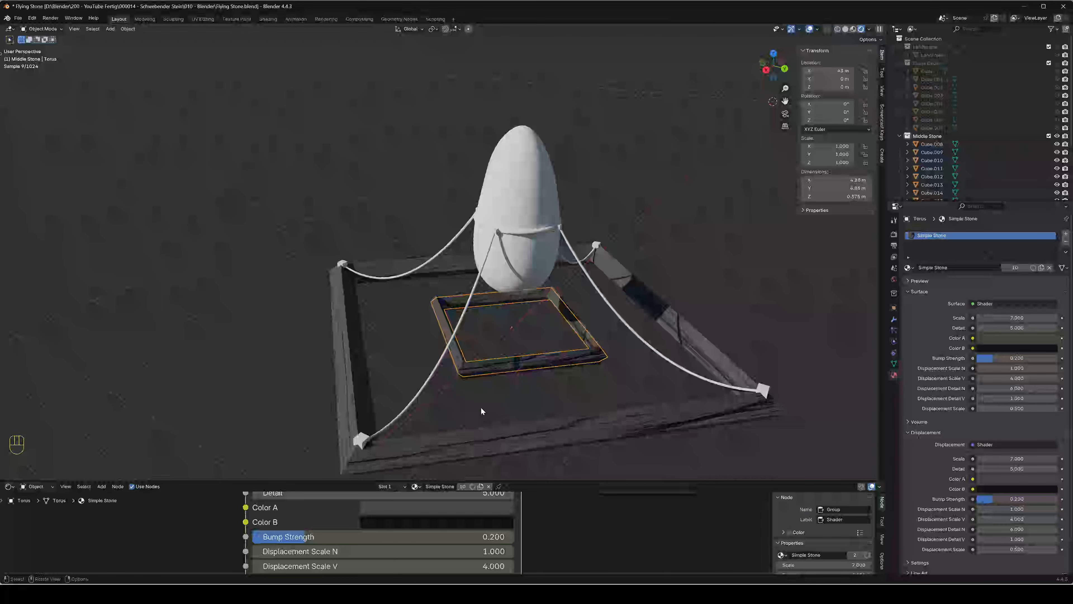
Assign the existing Simple Stone material to the ring around the floating stone
click(528, 235)
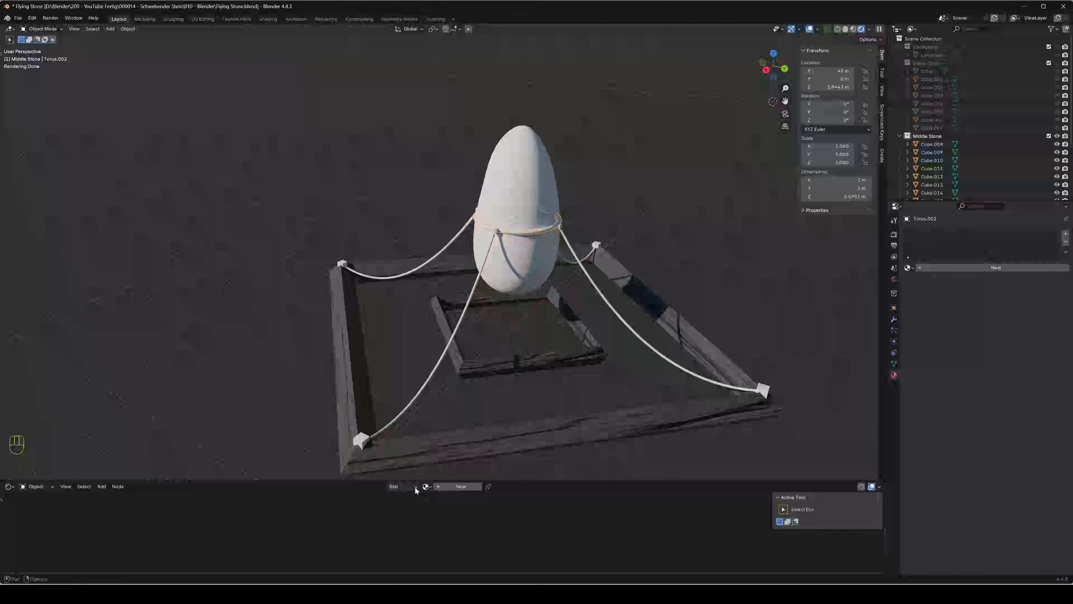
click(426, 487)
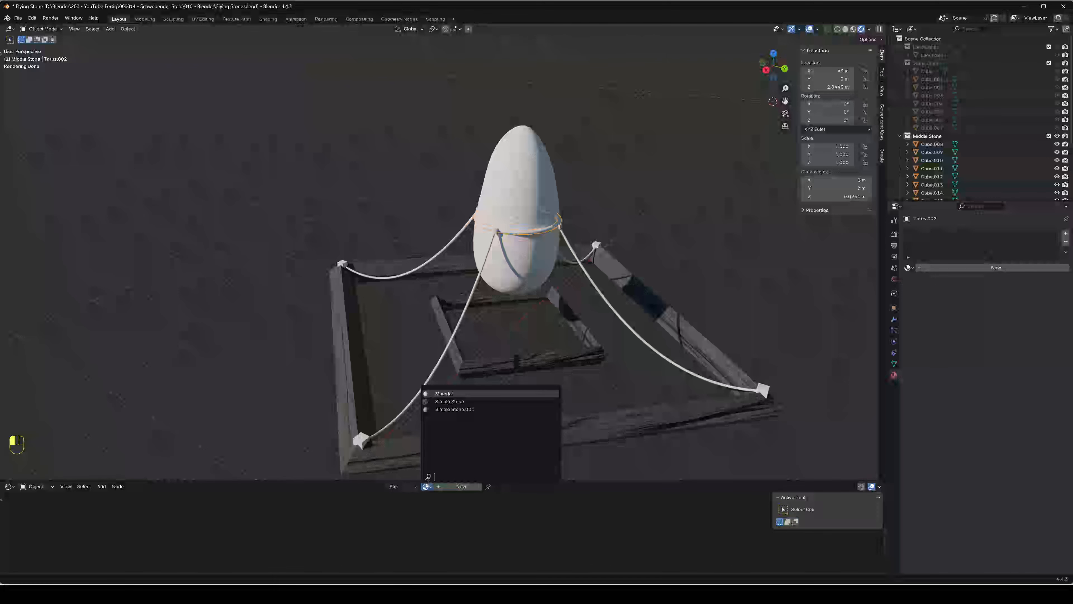
click(450, 402)
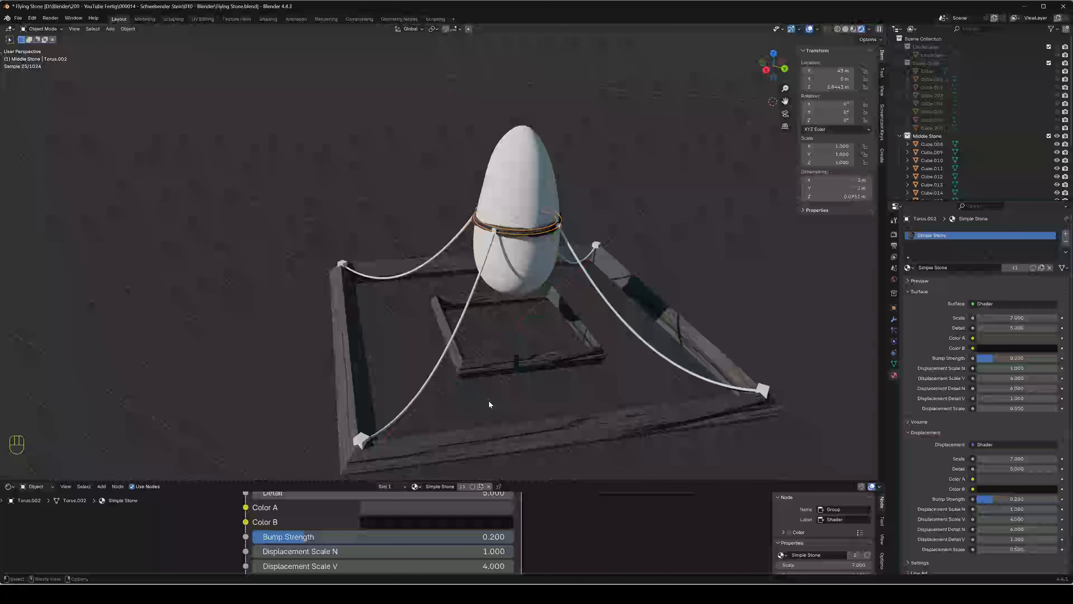
Make an independent copy of the ring's Simple Stone material and set its Displacement Scale to 0.1
scroll(542, 278, up, 3)
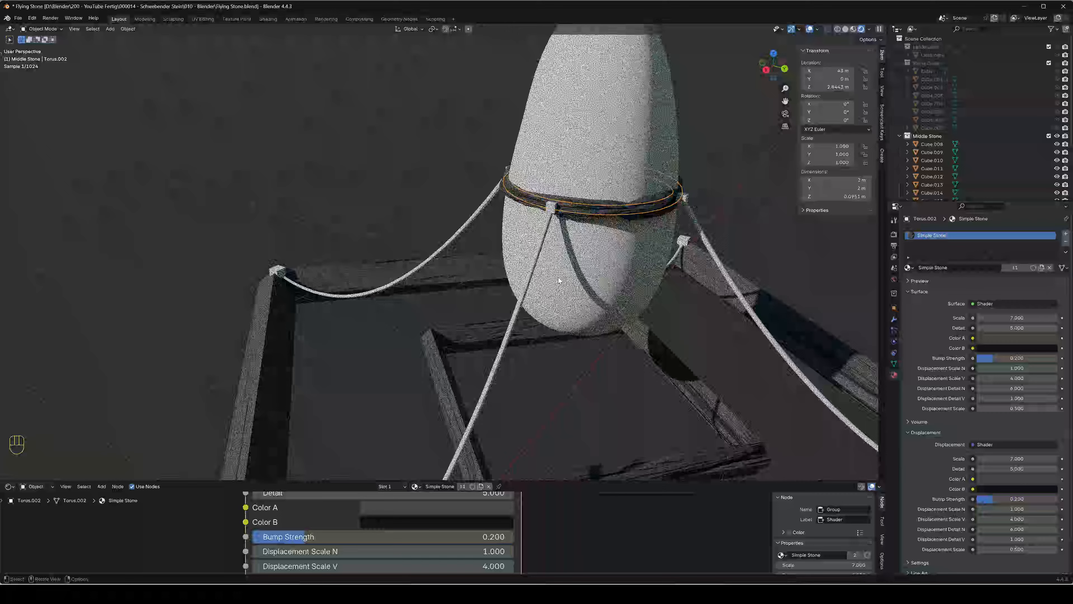
shift+middle_drag(559, 277, 362, 271)
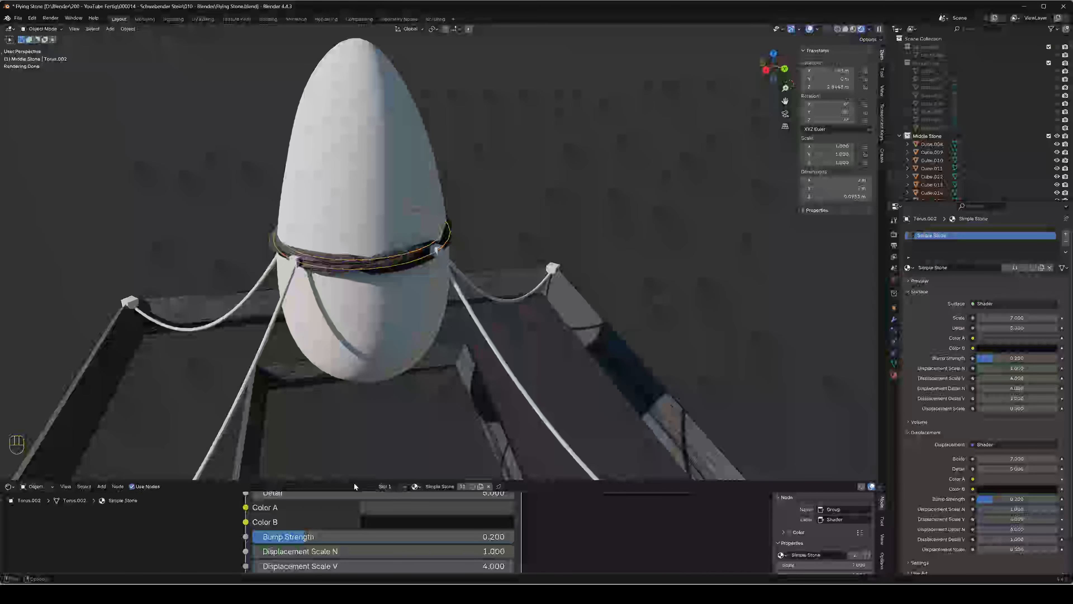
click(480, 487)
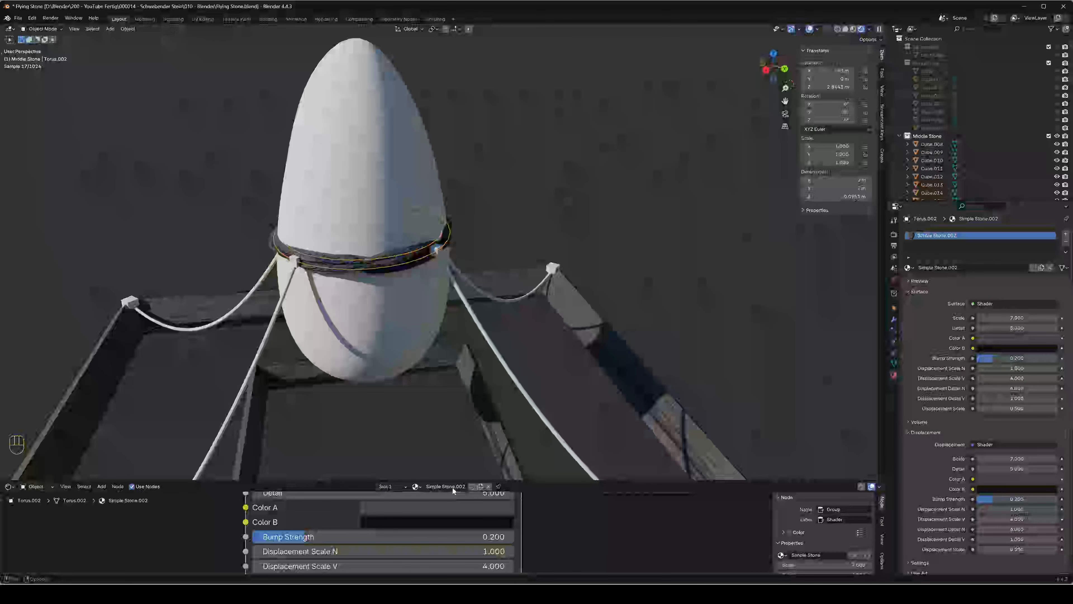
scroll(439, 531, down, 1)
scroll(439, 531, down, 1)
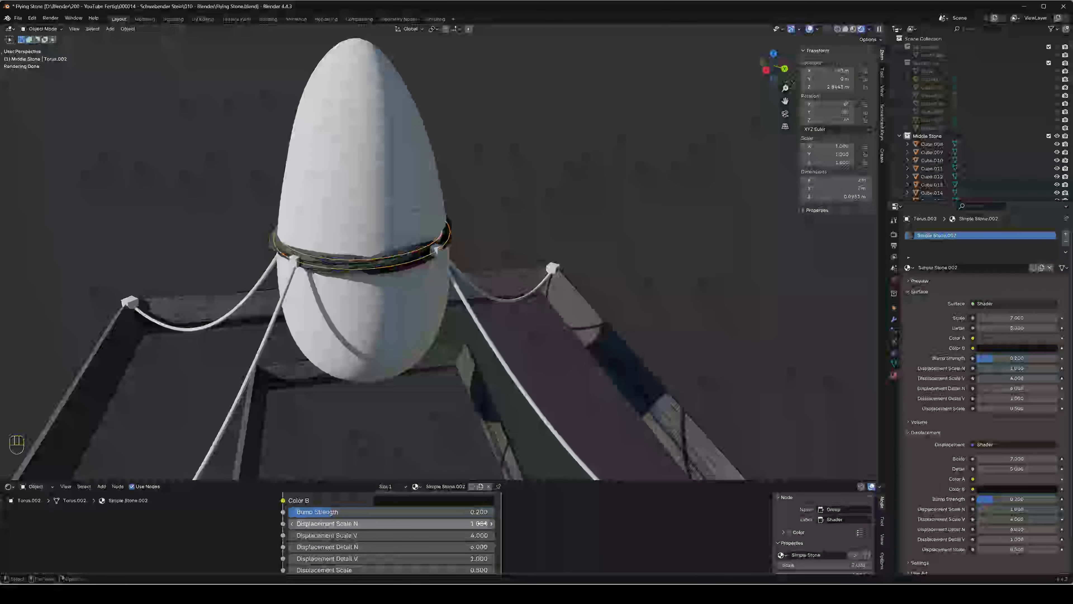
middle_drag(482, 523, 474, 482)
click(487, 530)
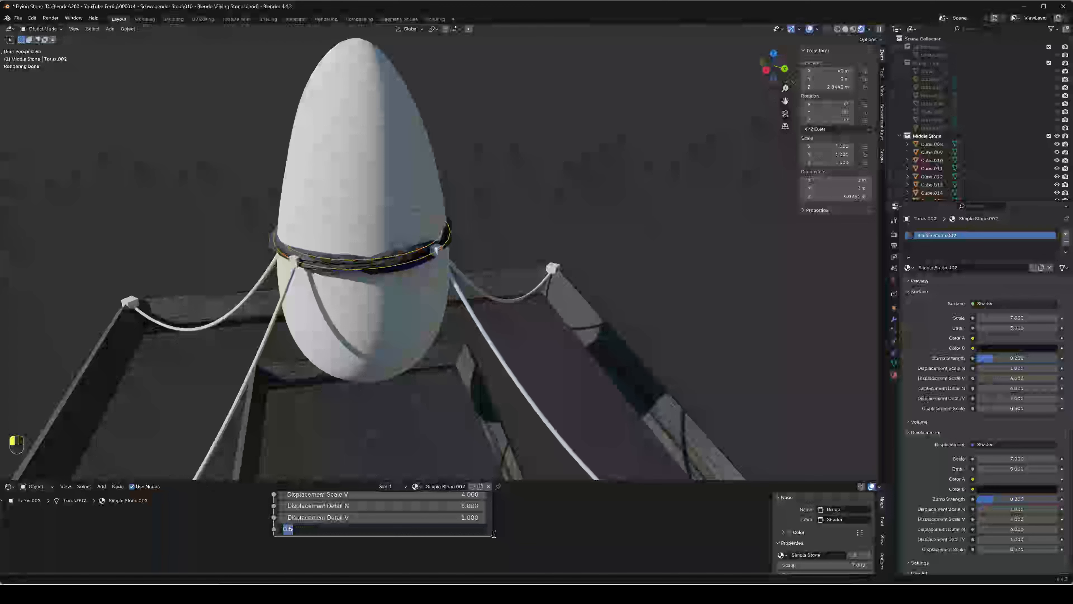
text(0.)
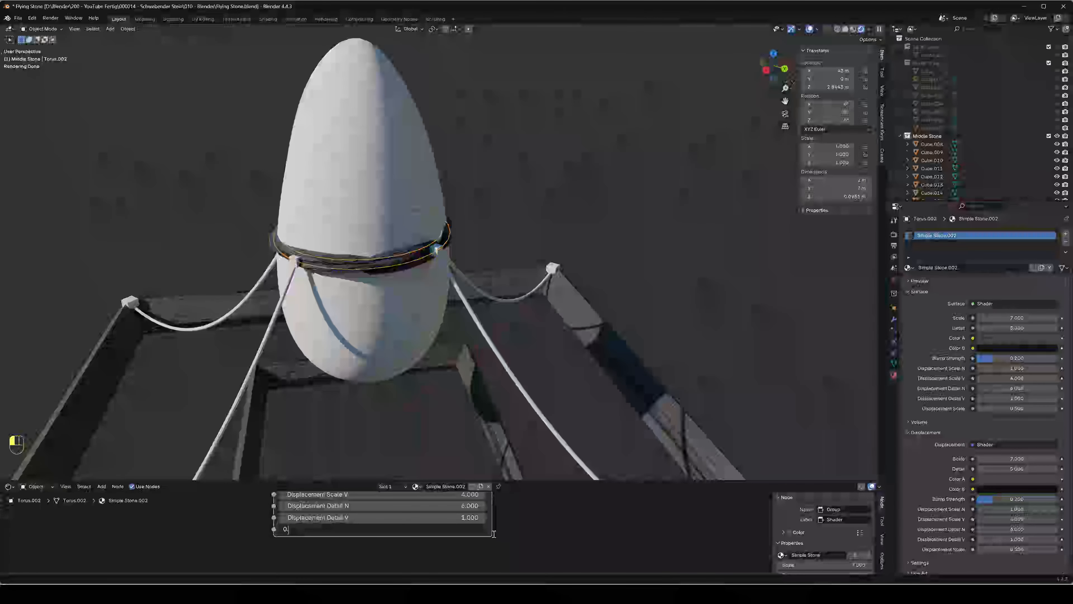
text(1)
key(Return)
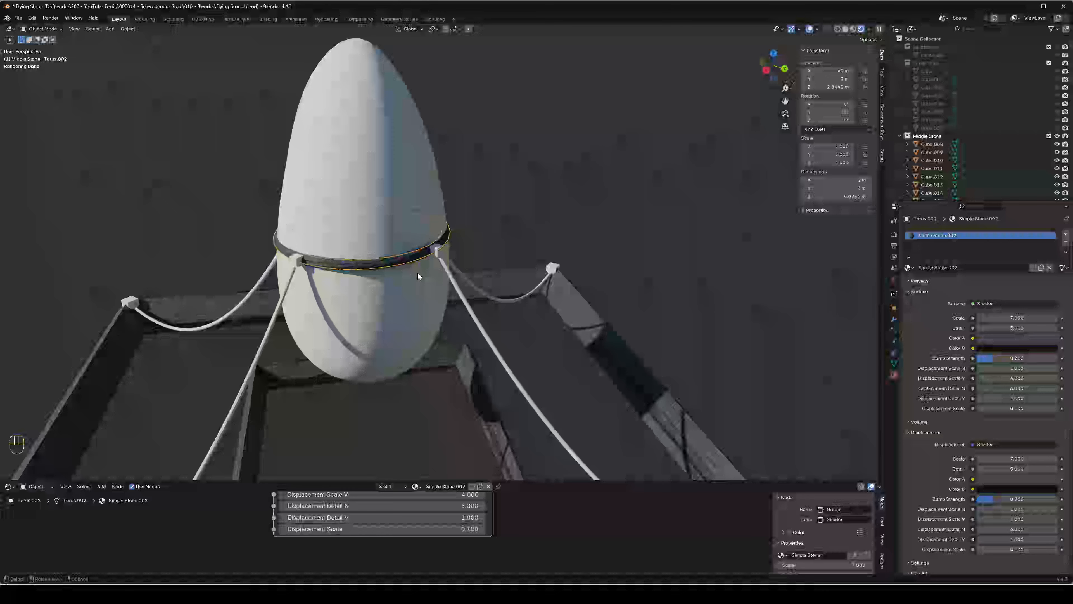
Create a new material for one of the small ring cubes and enlarge the shader editor to show its nodes
middle_drag(418, 273, 619, 265)
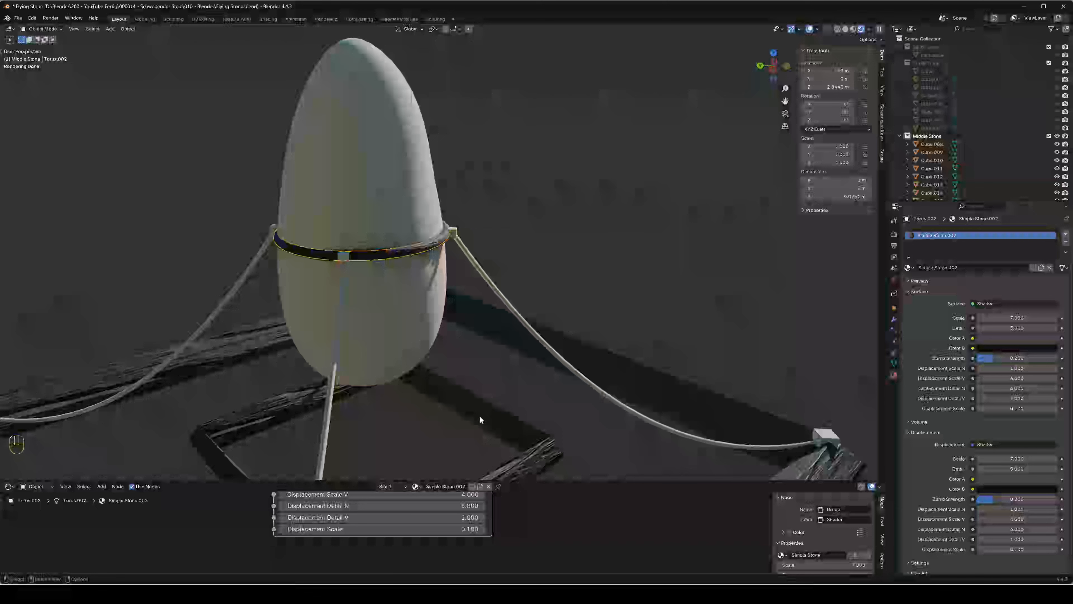
click(453, 236)
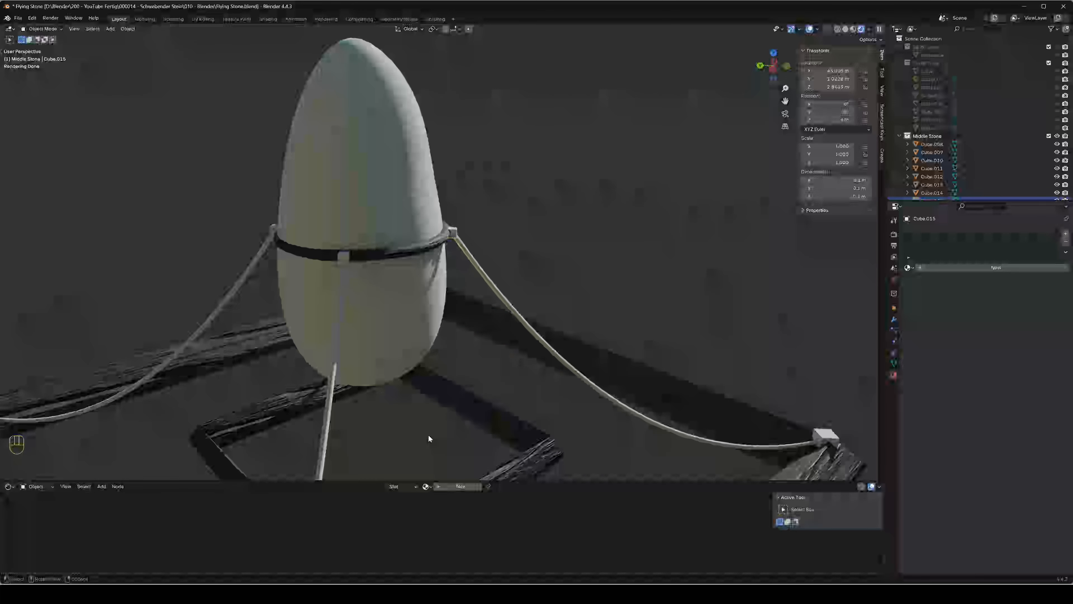
click(448, 486)
drag(537, 481, 538, 258)
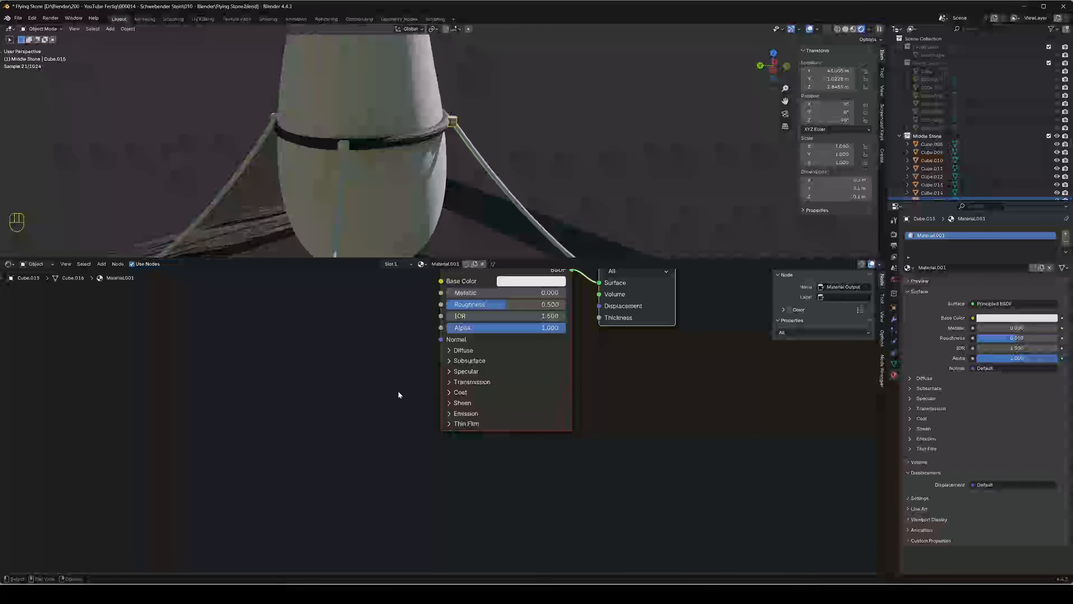
middle_drag(399, 395, 262, 506)
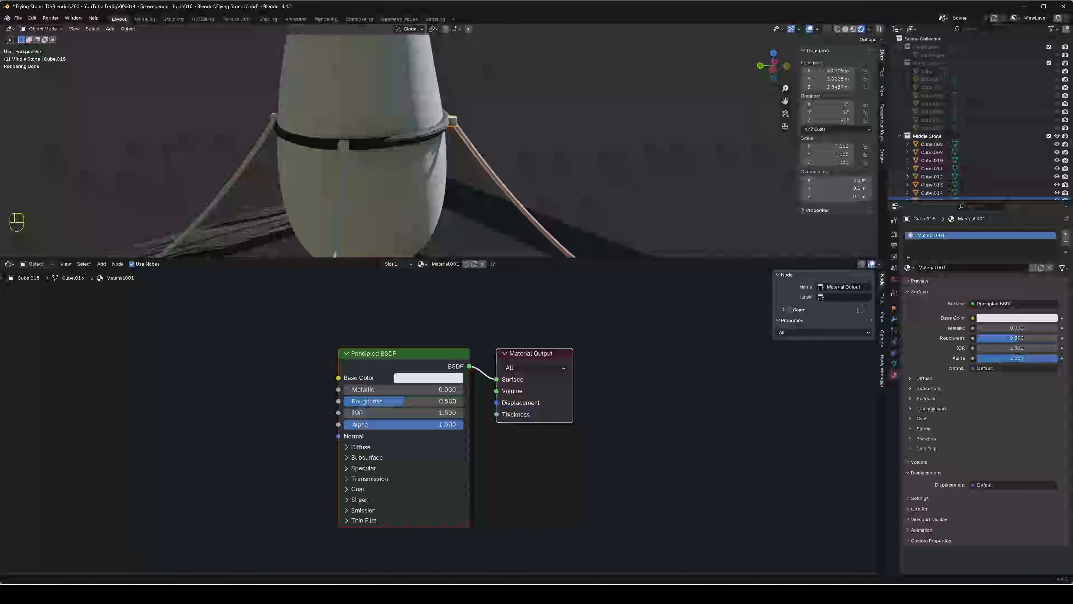
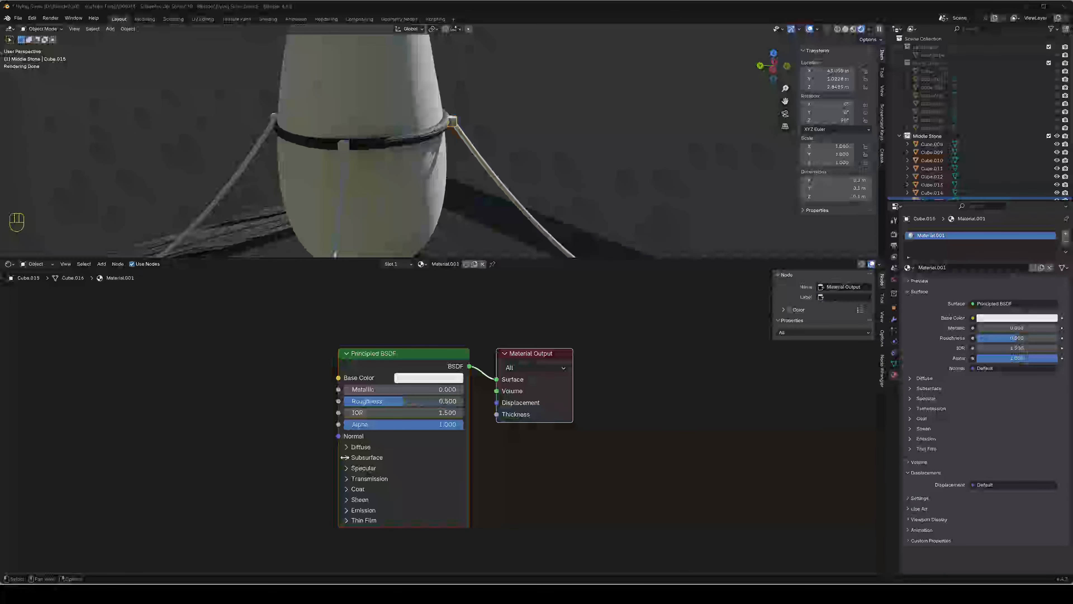
Set the ring cube material's Base Color to hex 414141FF and its Metallic value to 1.0
click(434, 380)
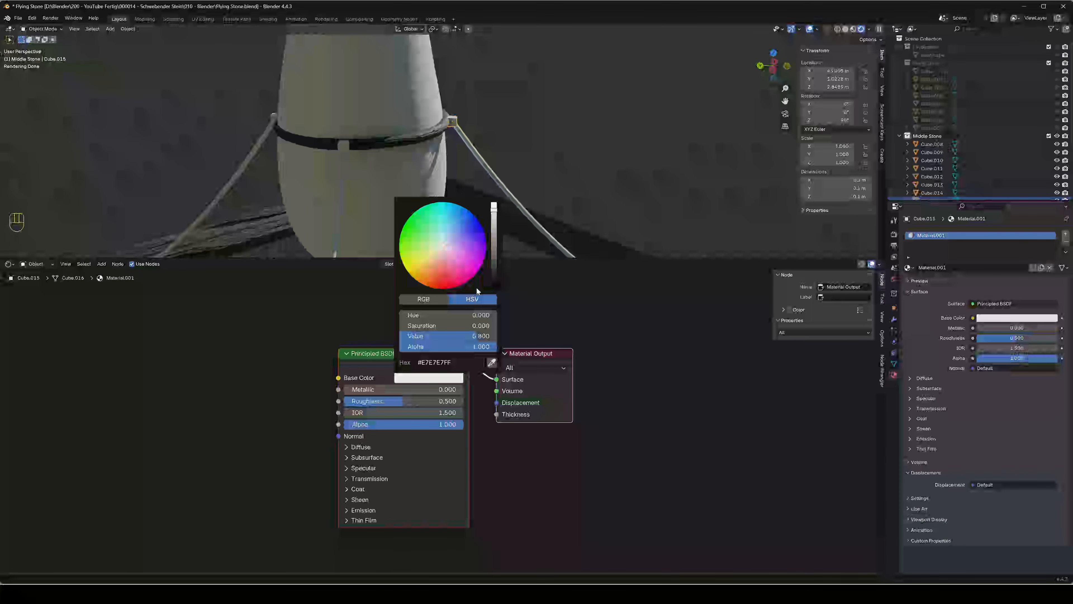
click(438, 362)
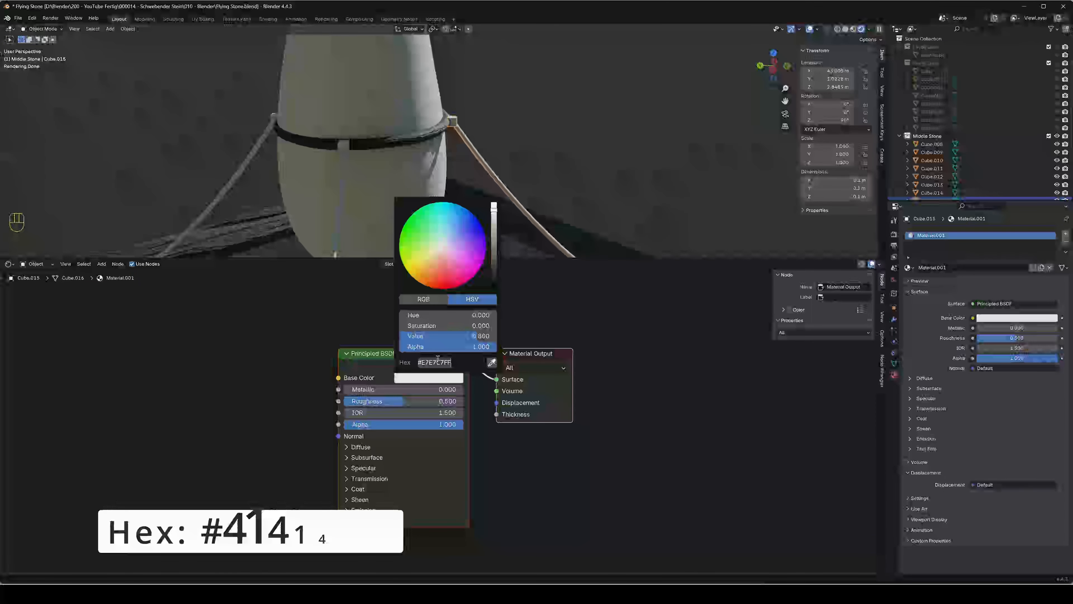
text(41414)
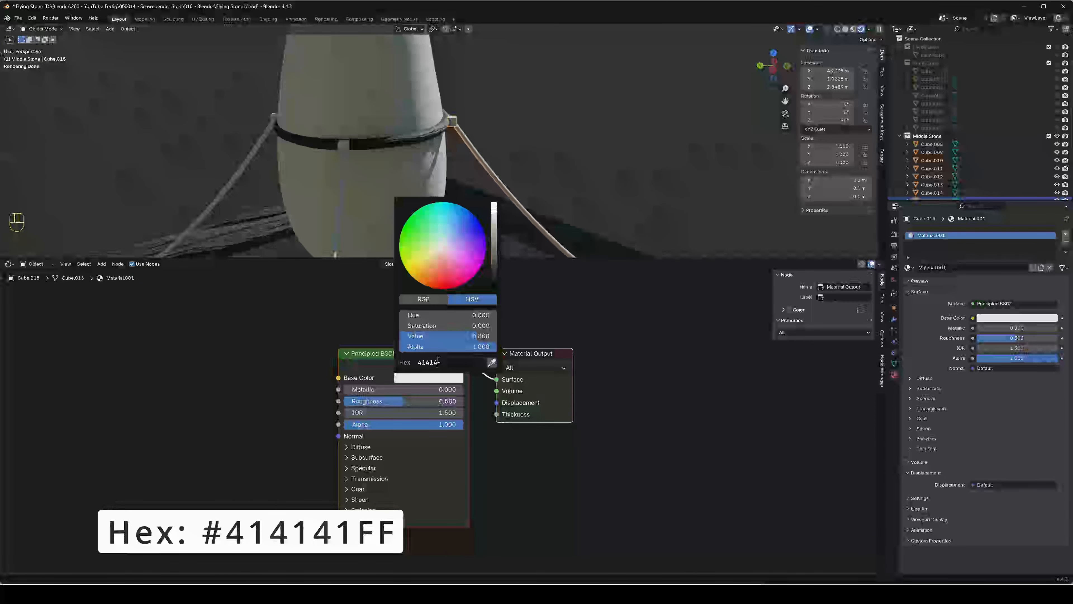
text(1FF)
key(Return)
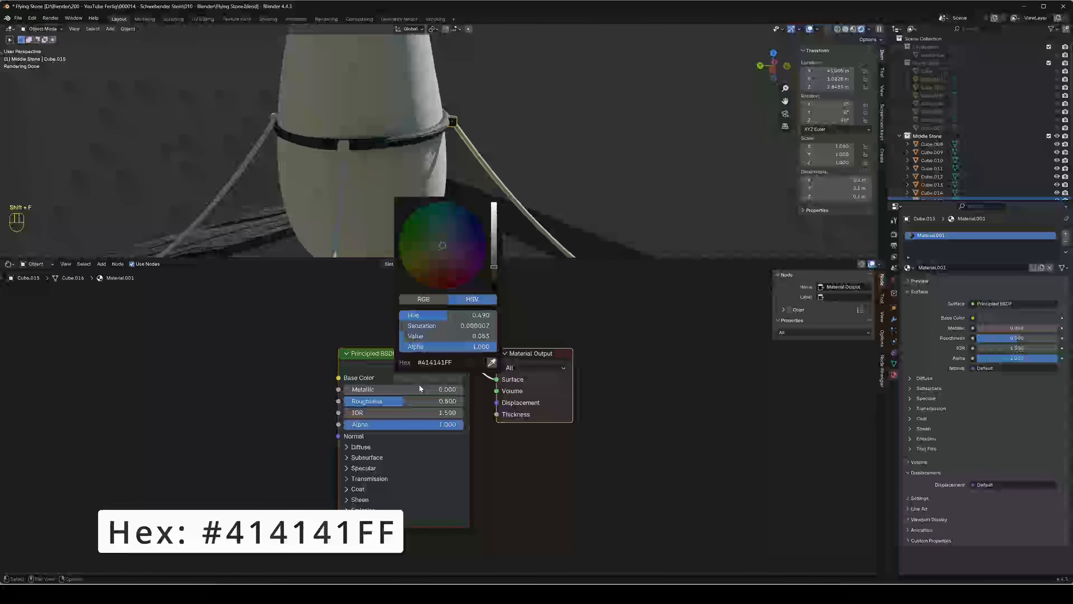
click(412, 391)
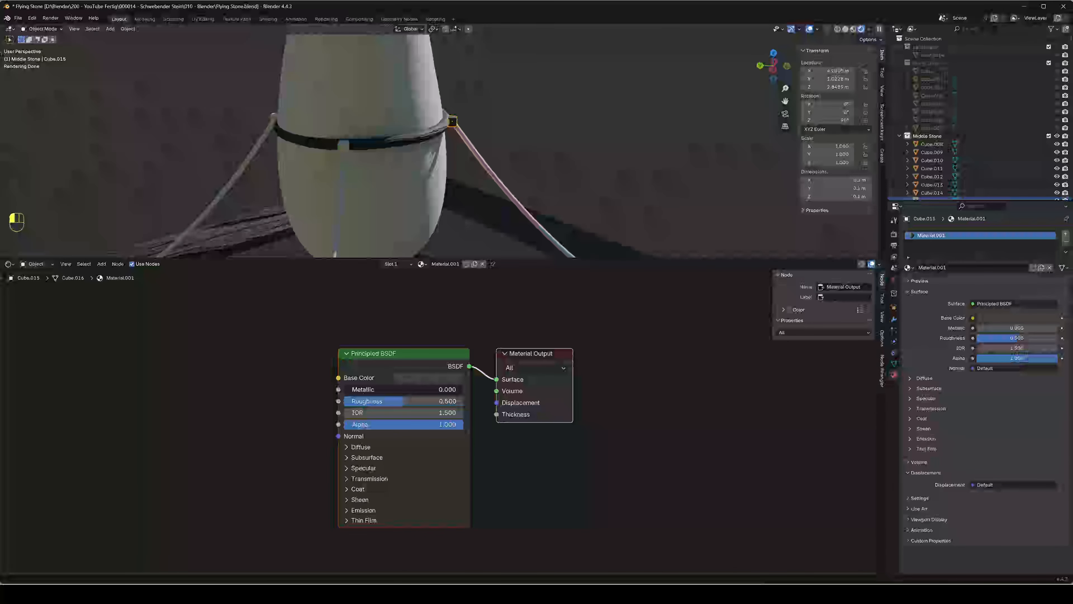
drag(413, 391, 464, 392)
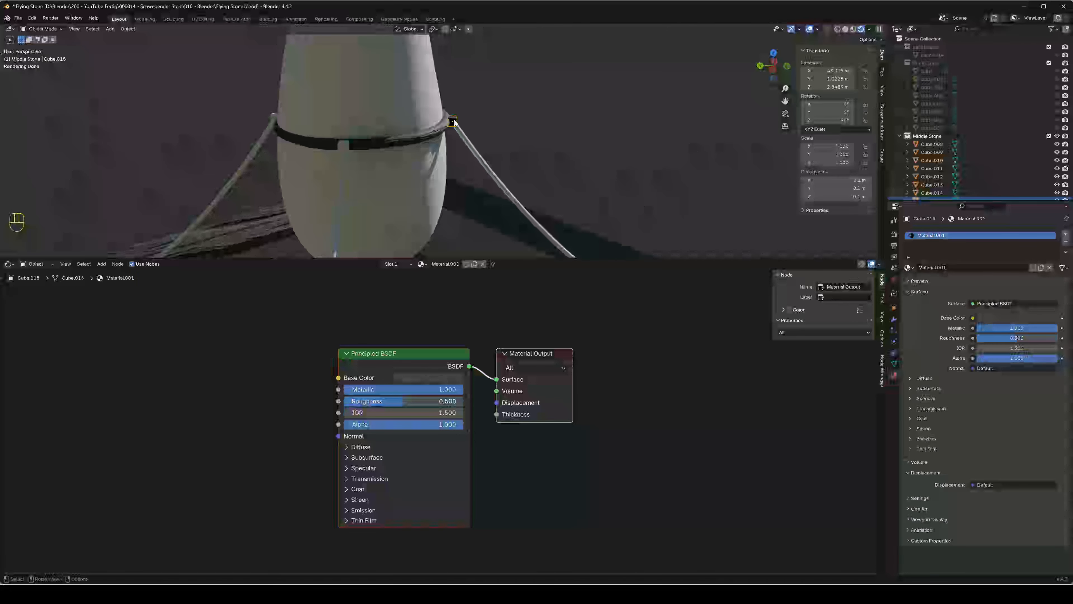
Assign the existing Material.001 to the hanging curve Catenary.002 and to the frame-corner cube at its lower end
click(487, 173)
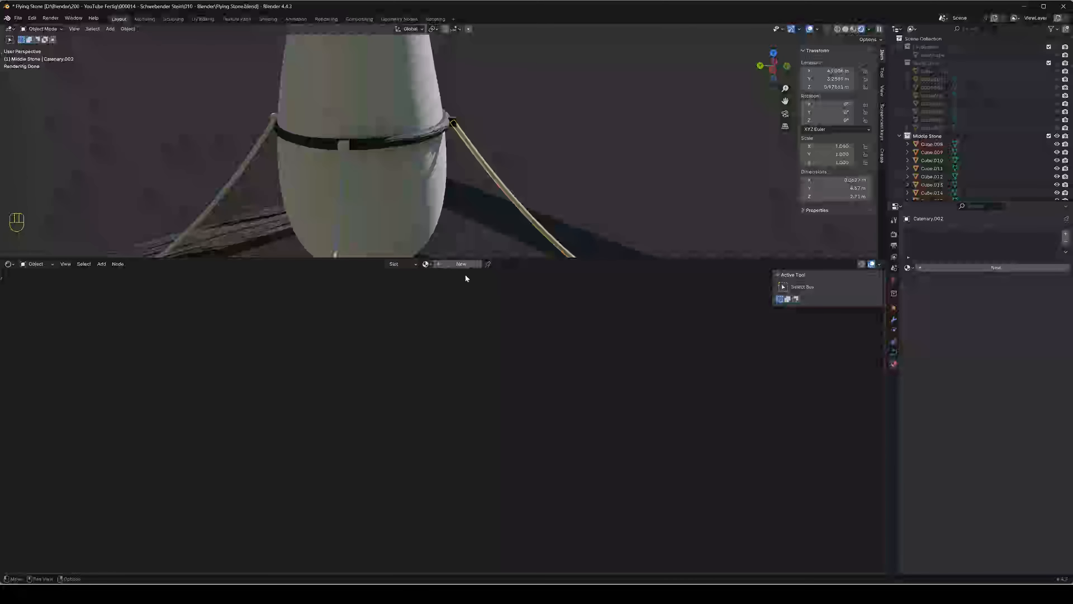
click(429, 264)
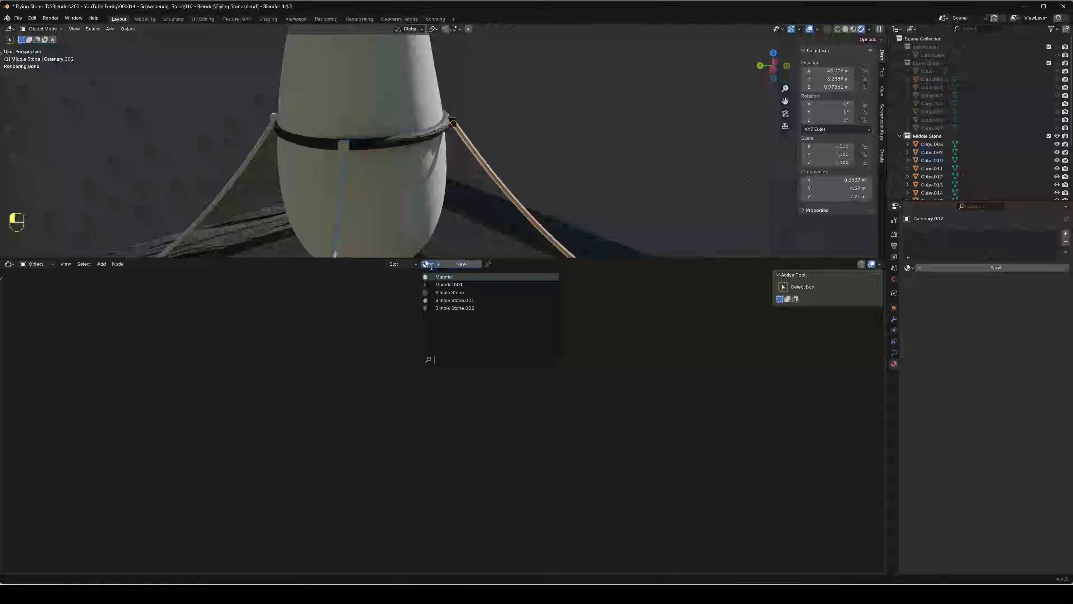
click(462, 285)
scroll(545, 222, down, 4)
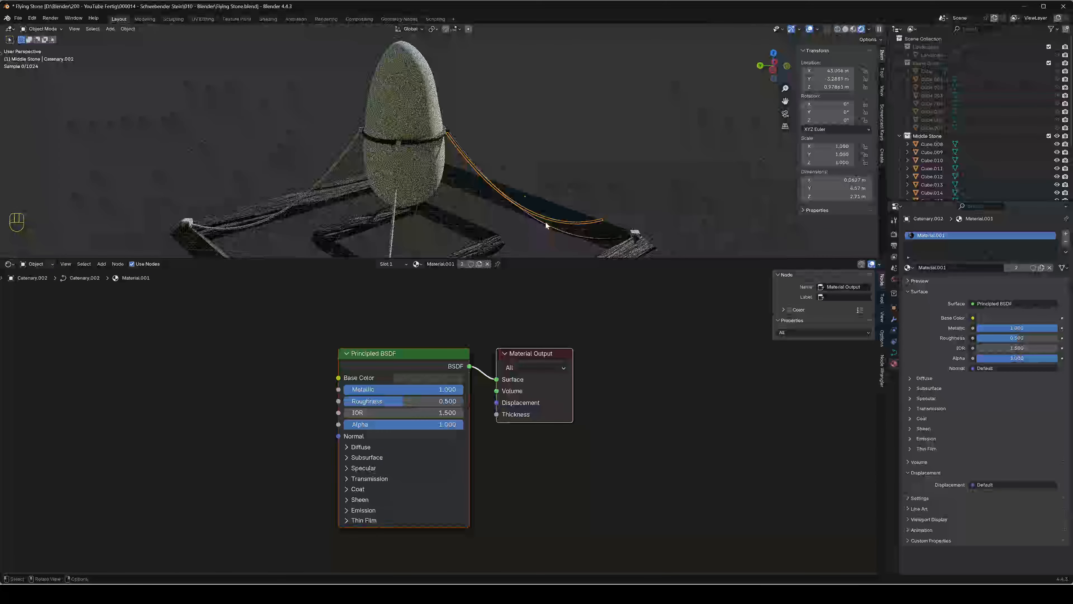
click(602, 220)
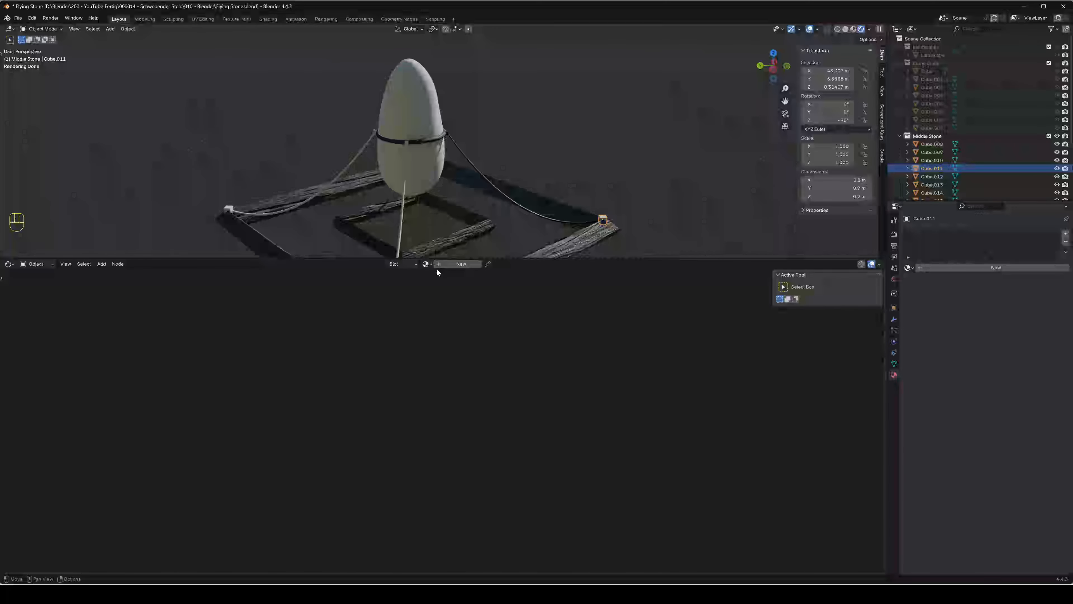
click(427, 264)
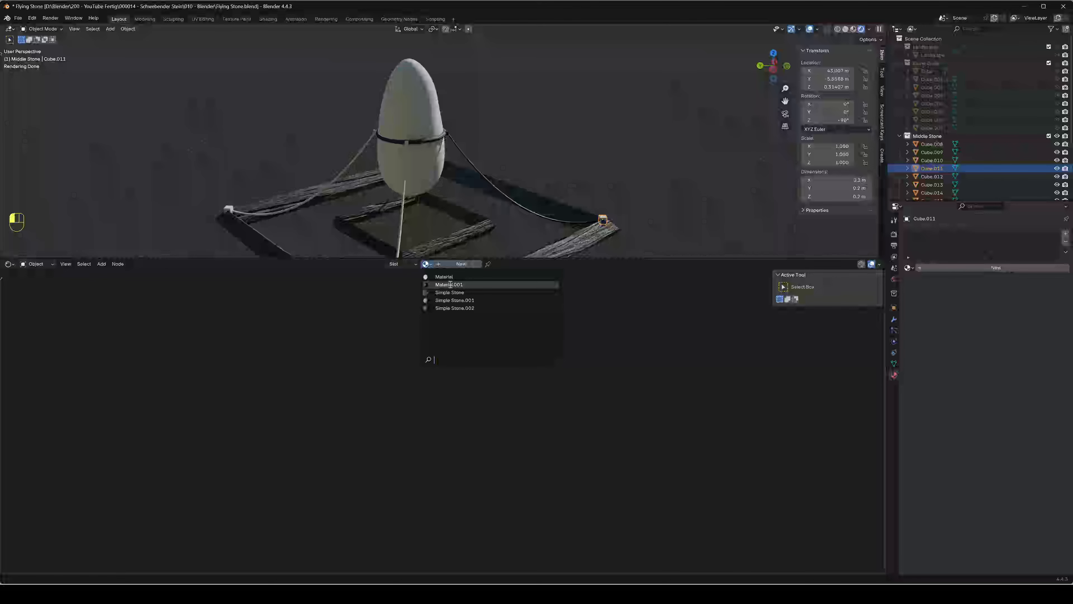
click(450, 284)
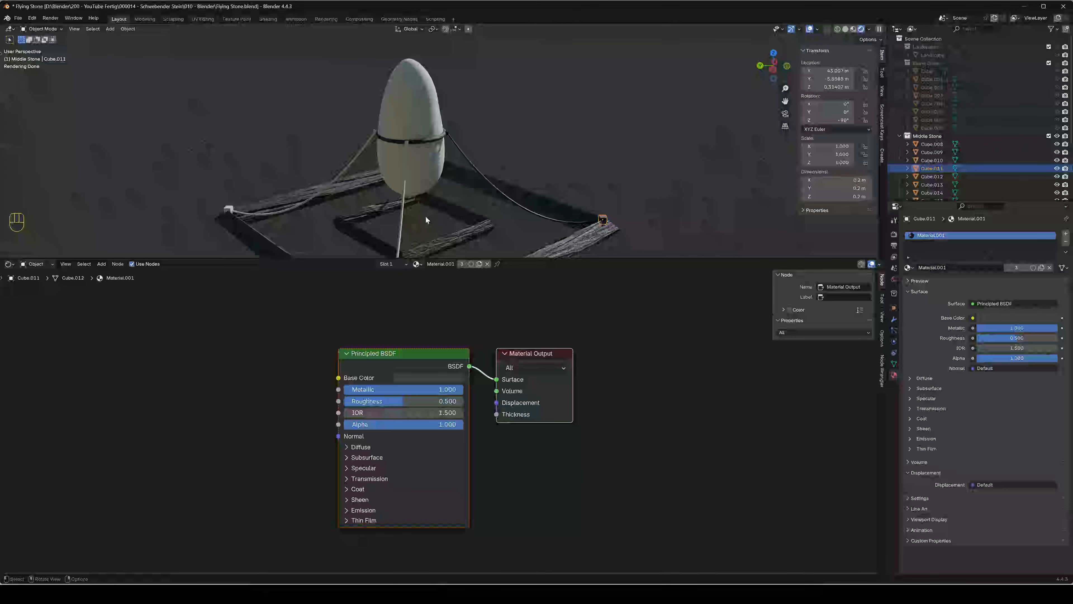
Assign the existing Material.001 to the hanging curve Catenary.001 and to the corner cube it runs down to
click(402, 222)
click(426, 264)
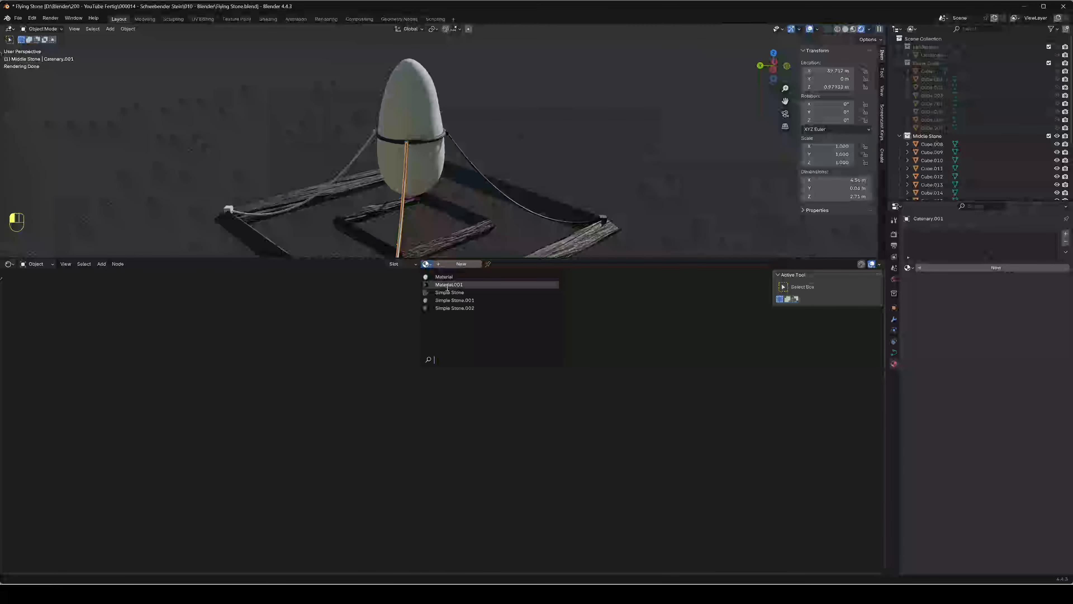
click(448, 284)
scroll(412, 234, down, 3)
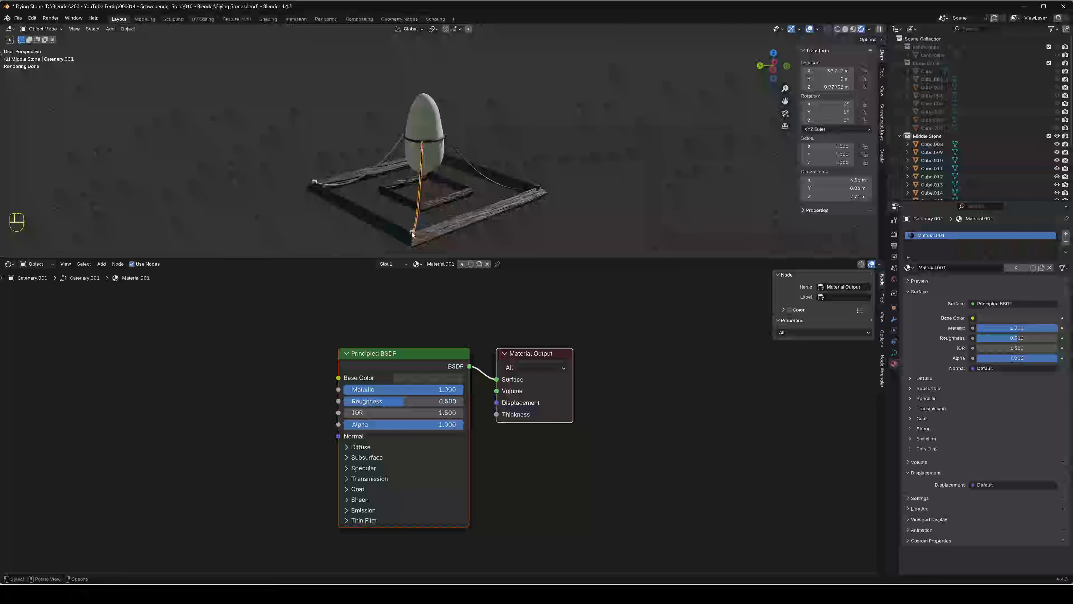
click(413, 233)
click(425, 264)
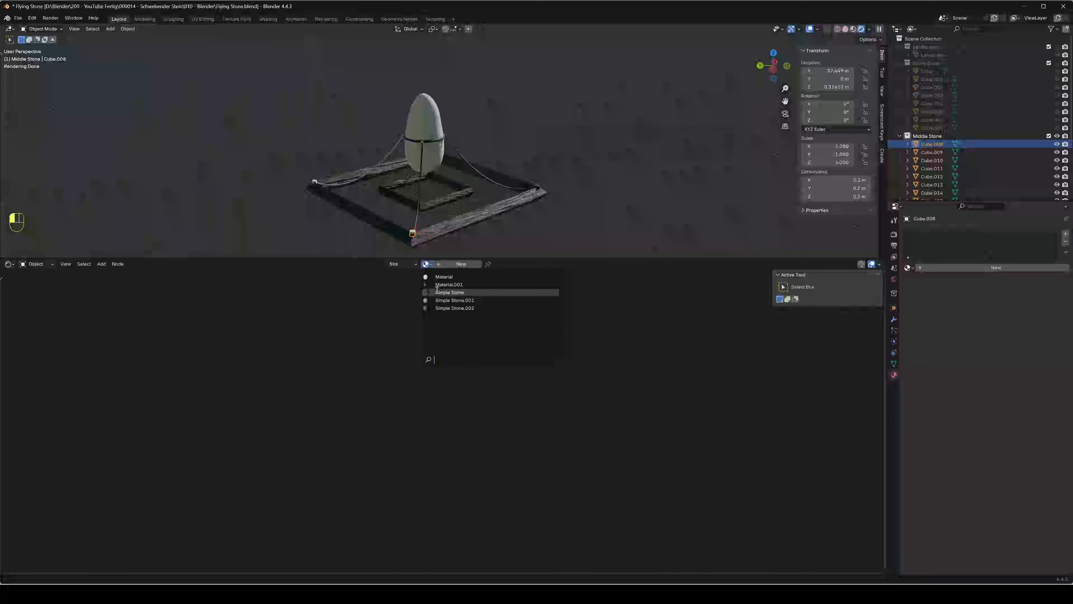
click(448, 285)
Assign the existing Material.001 to the hanging curve Catenary and to the outer-frame corner cube at its end
click(353, 197)
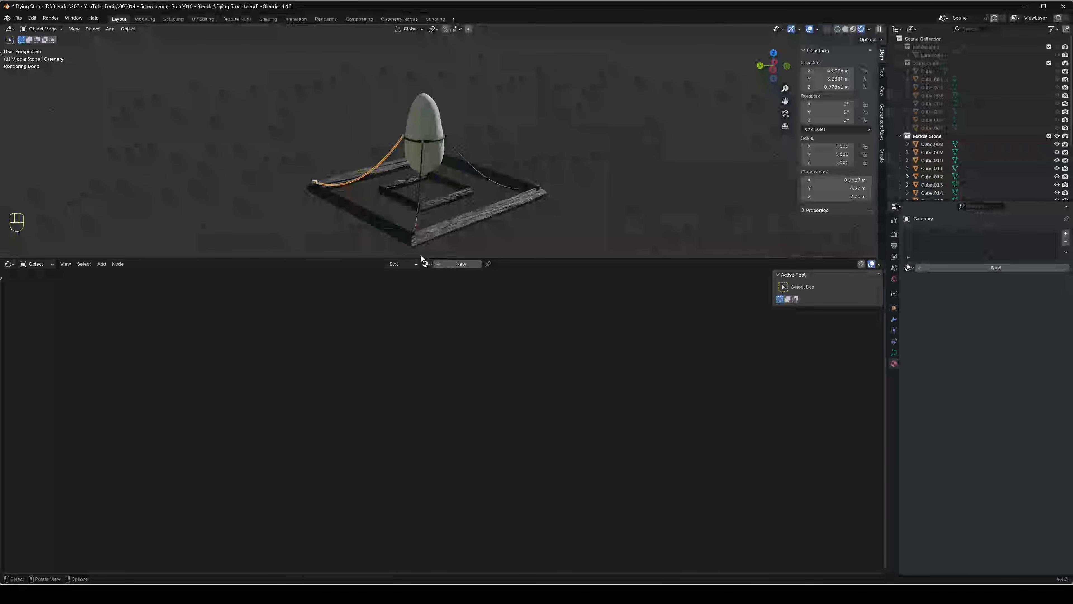
click(426, 264)
click(448, 284)
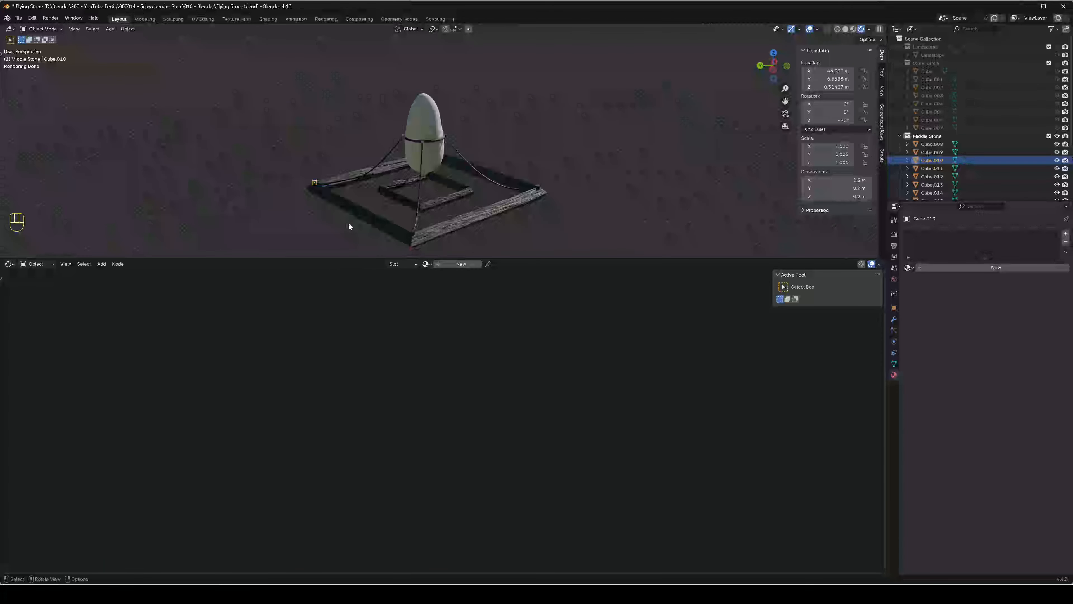
click(425, 263)
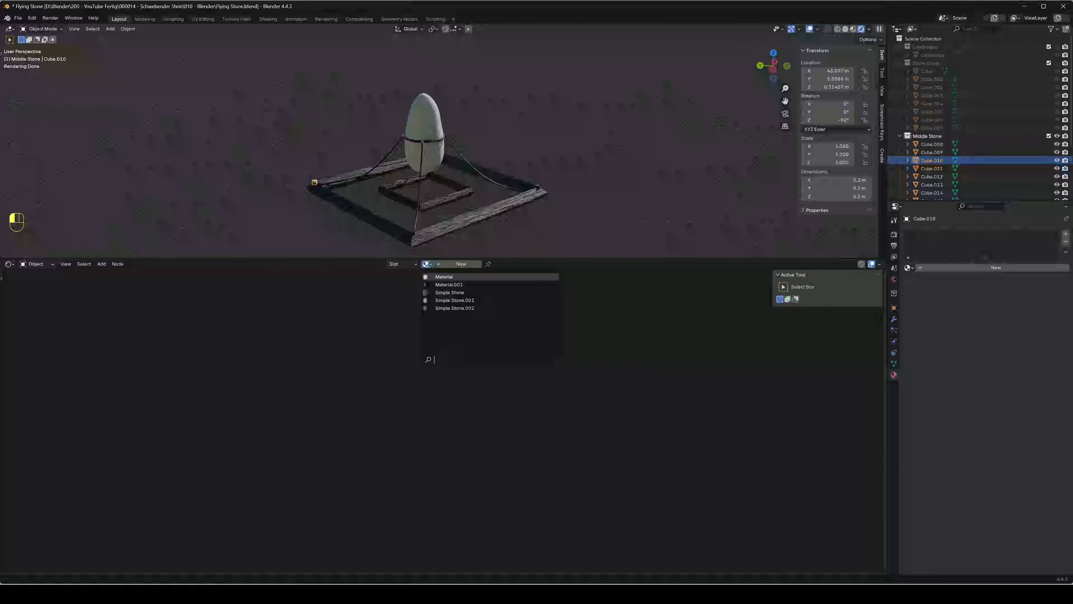
click(442, 284)
Assign the existing Material.001 to the two small ring cubes above Catenary.001 and Catenary
scroll(434, 168, up, 2)
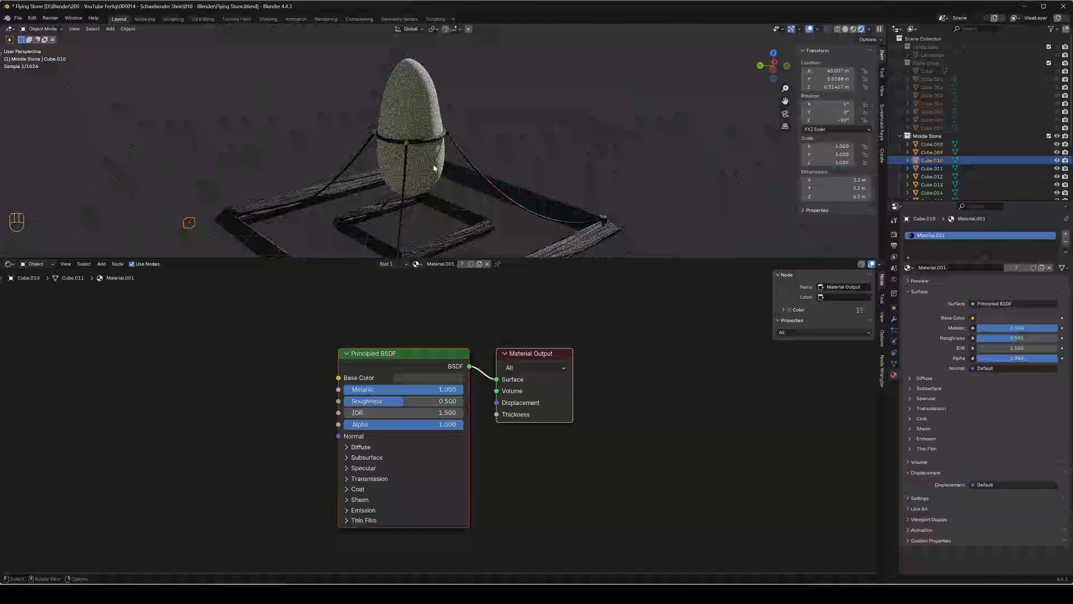
scroll(388, 146, up, 1)
click(388, 143)
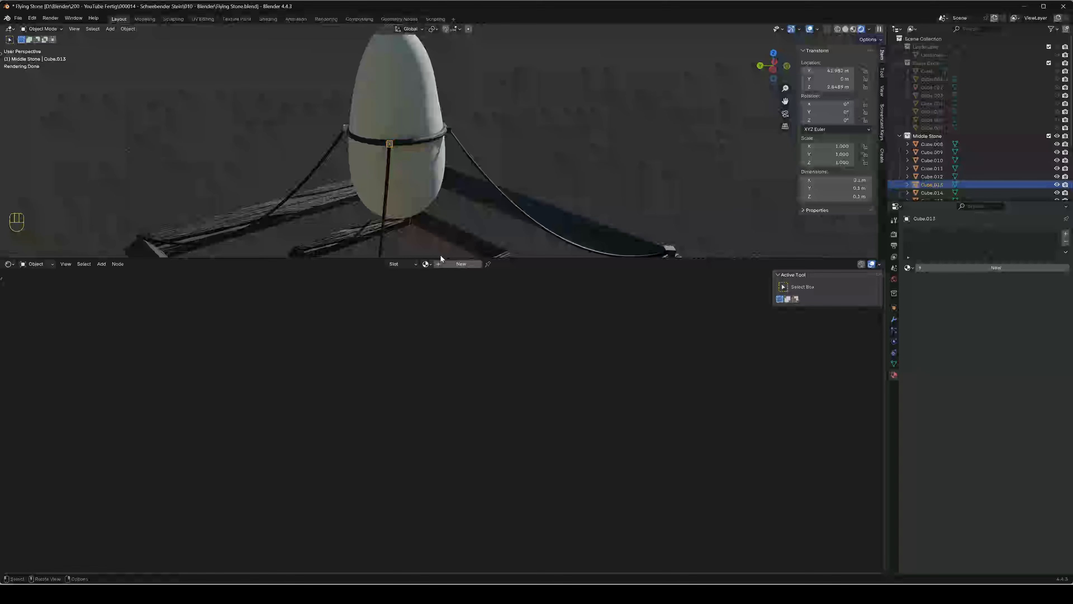
click(426, 264)
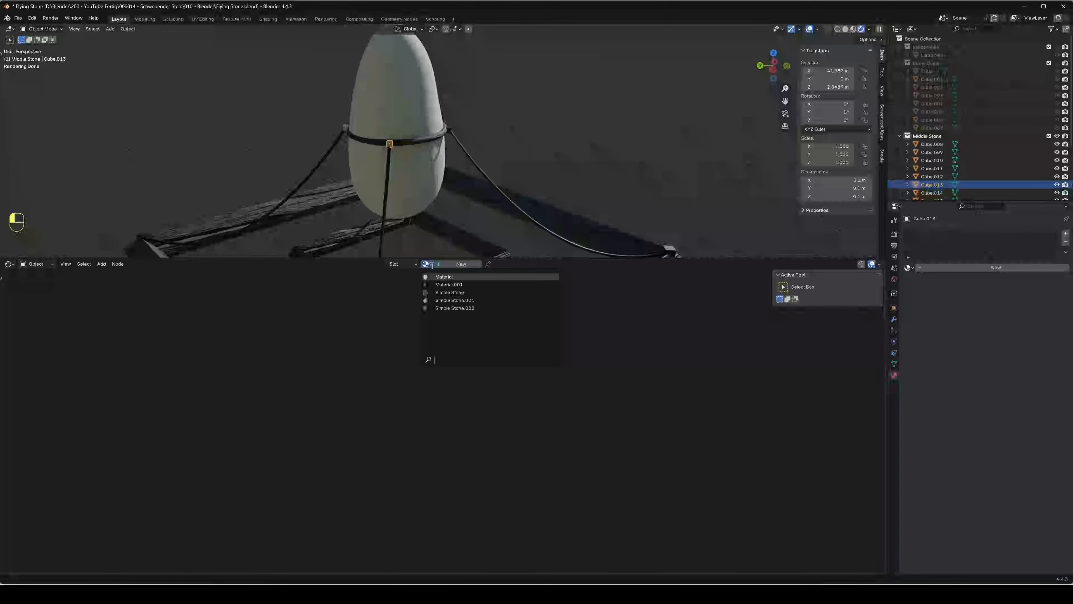
click(447, 285)
click(344, 133)
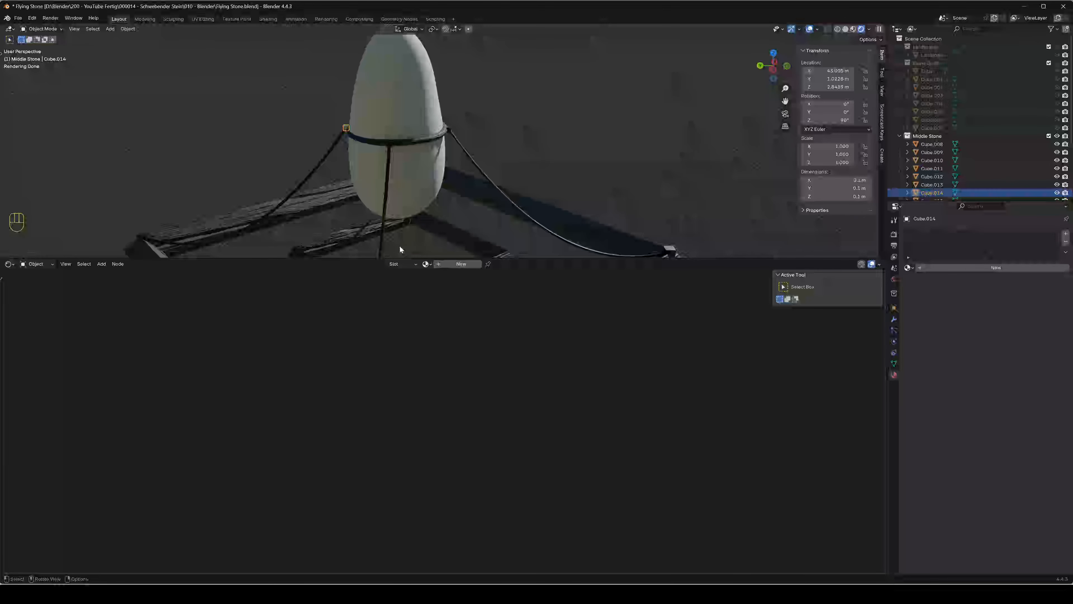
click(426, 264)
click(449, 285)
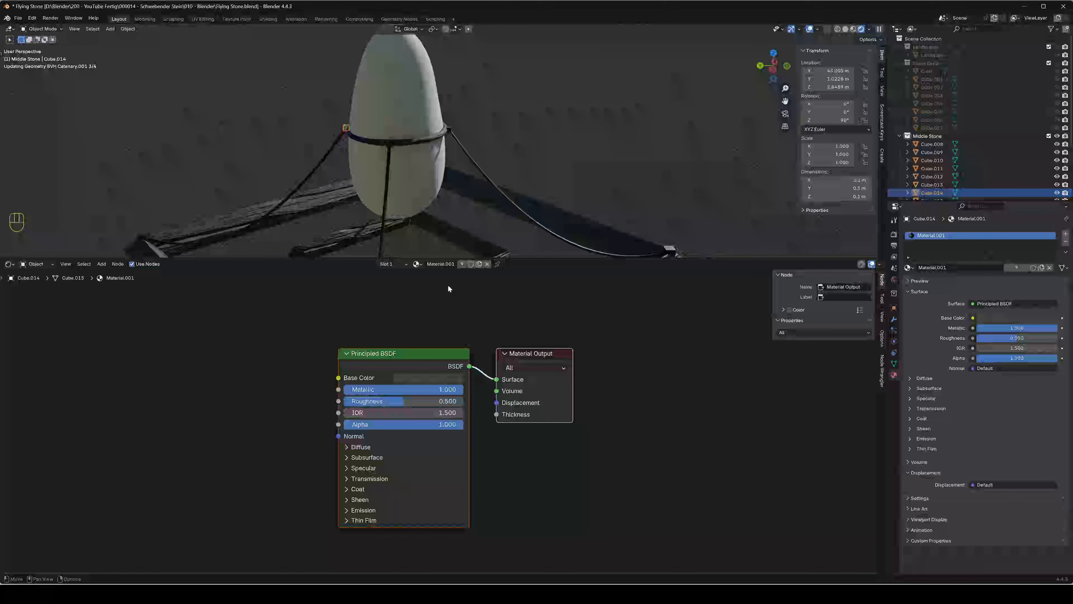
Assign the existing Material.001 to the remaining frame-corner cube on the scene's far side and to its hanging curve Catenary.003
middle_drag(382, 253, 577, 98)
click(349, 228)
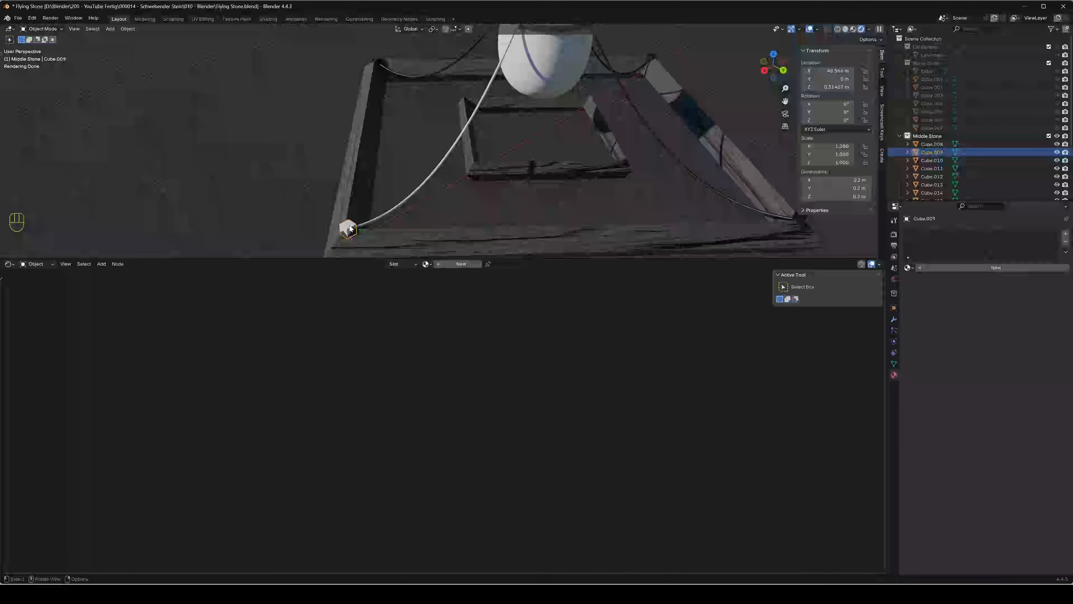
click(427, 264)
click(438, 285)
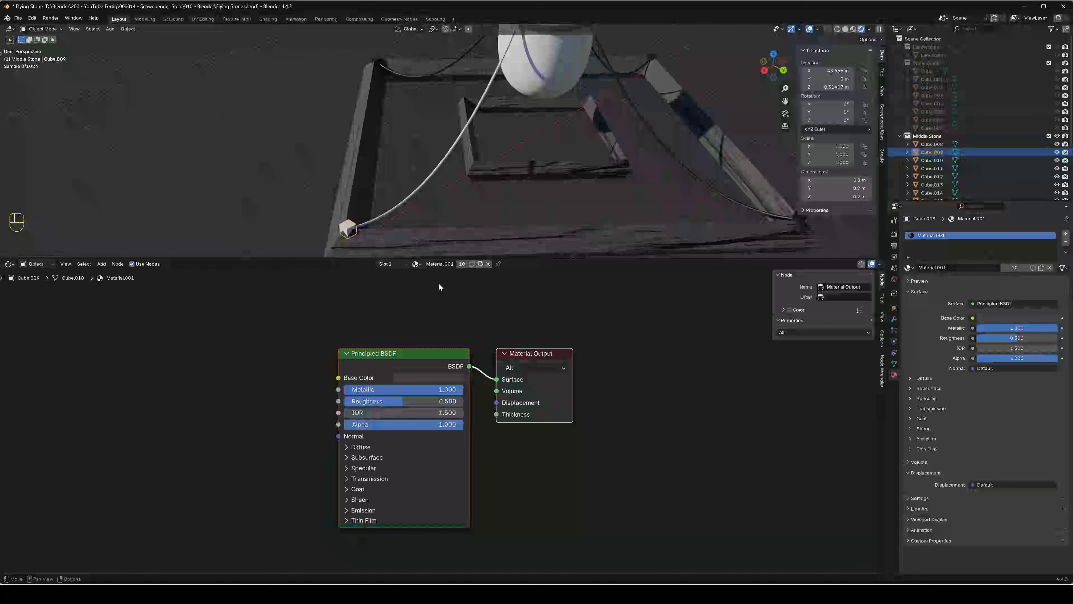
click(454, 147)
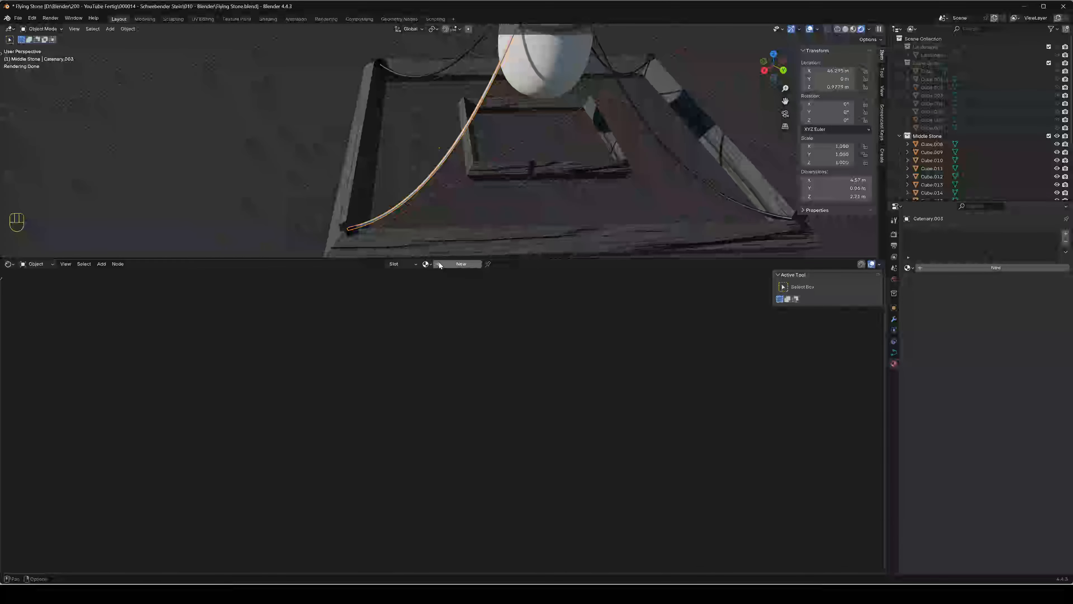
click(426, 264)
click(436, 283)
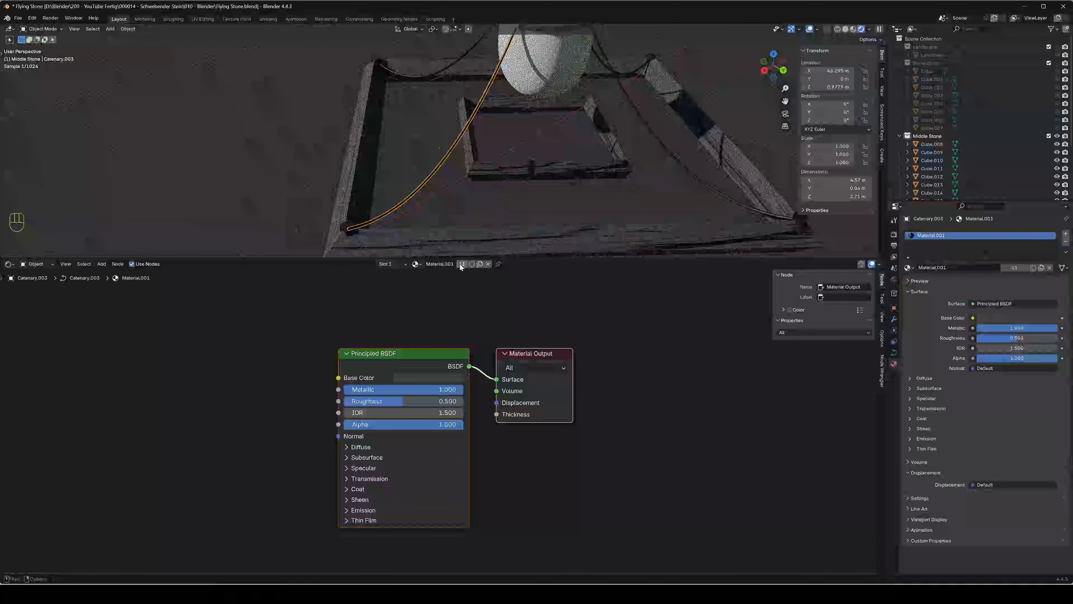
Assign the existing Material.001 to the last small ring cube, at the upper end of Catenary.003
shift+middle_drag(514, 177, 476, 256)
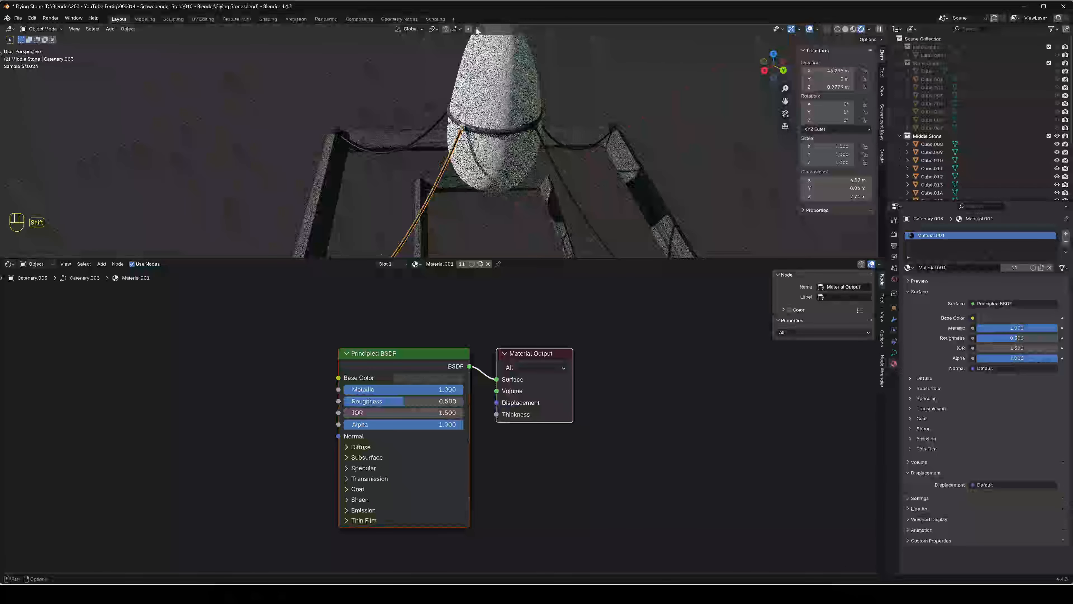
click(462, 127)
click(425, 264)
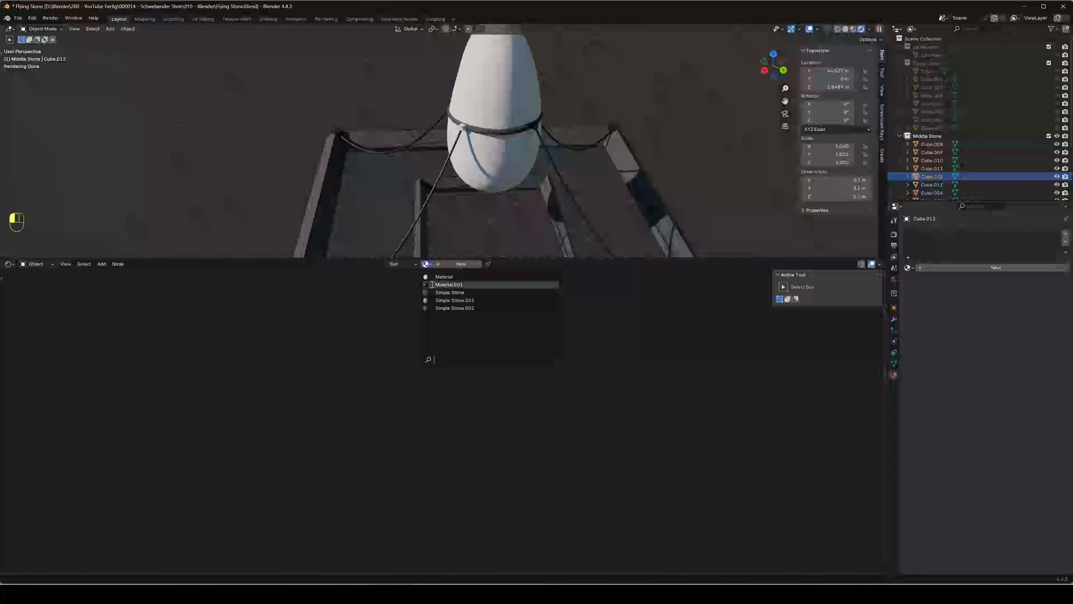
click(448, 285)
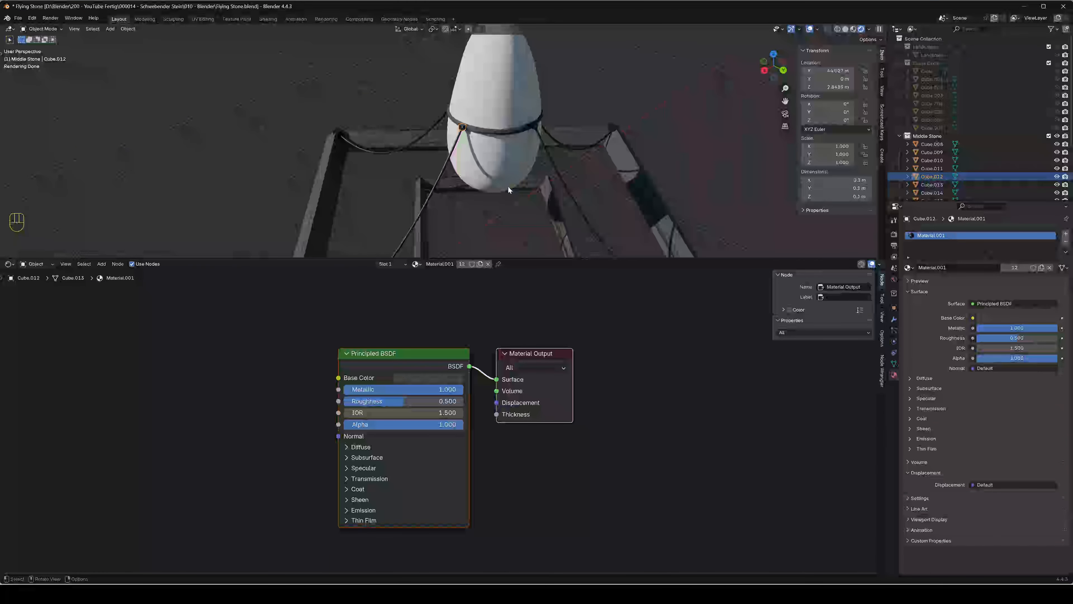
Replace the shader editor with the asset browser and apply the Cracked Surface 01 material to the floating stone
click(492, 109)
middle_drag(492, 109, 488, 212)
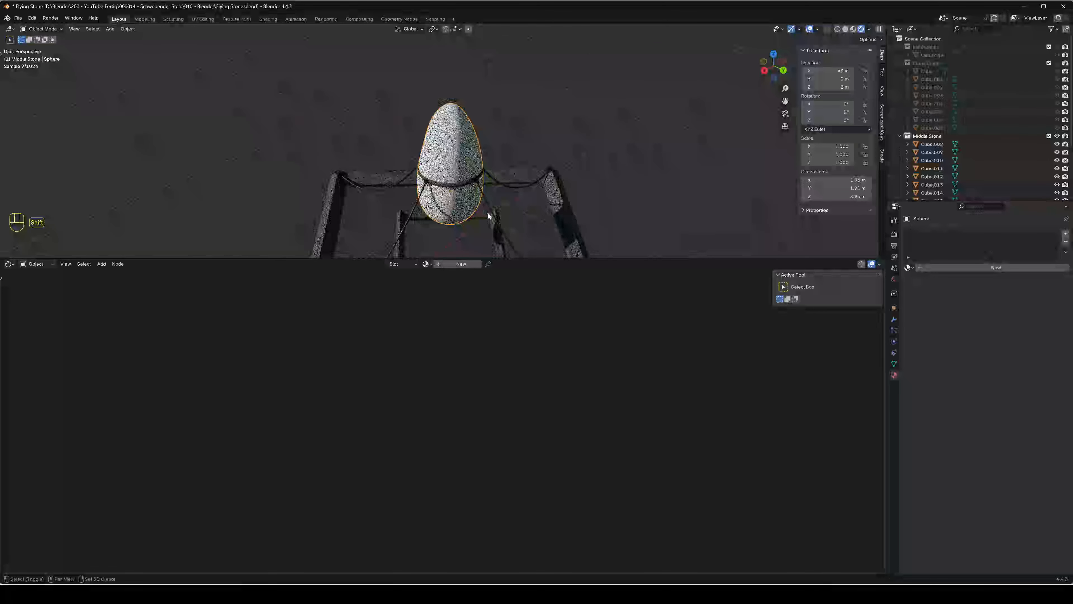
click(10, 264)
click(269, 313)
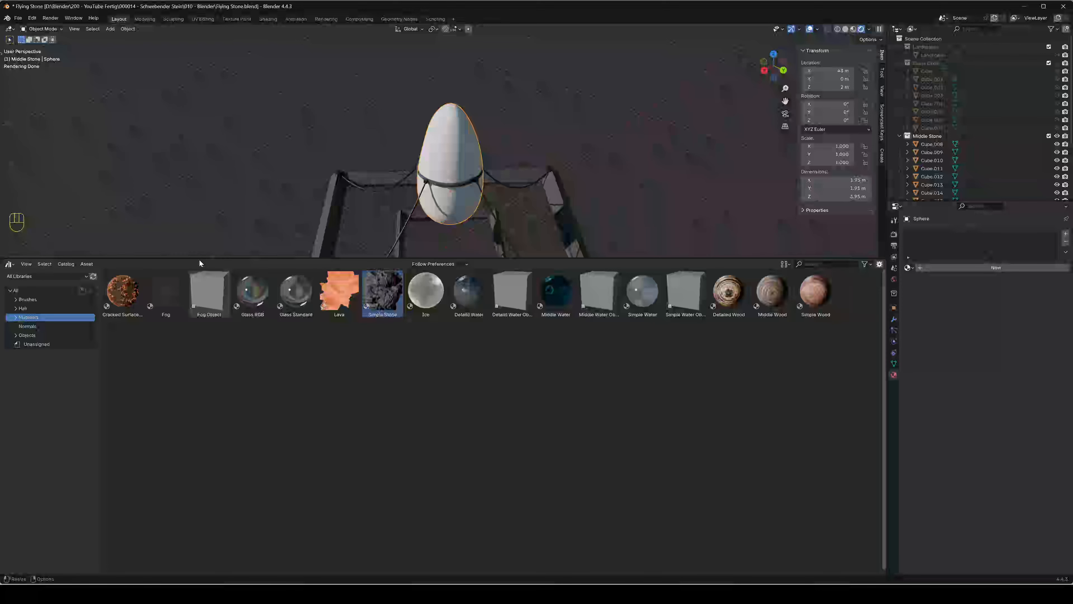
drag(200, 261, 175, 356)
drag(125, 383, 458, 207)
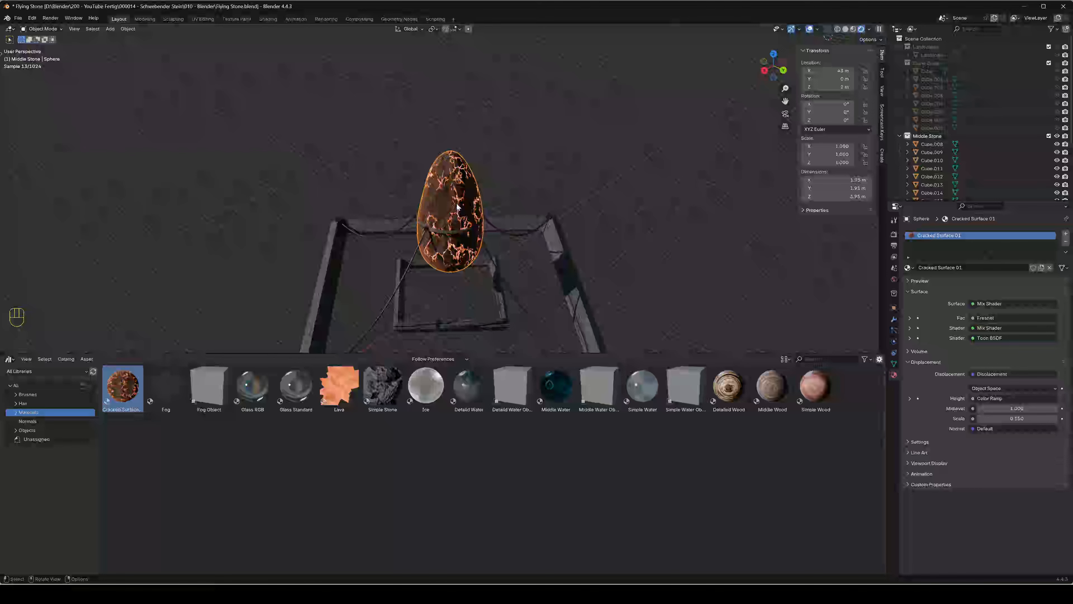
scroll(463, 241, up, 2)
scroll(463, 241, up, 2)
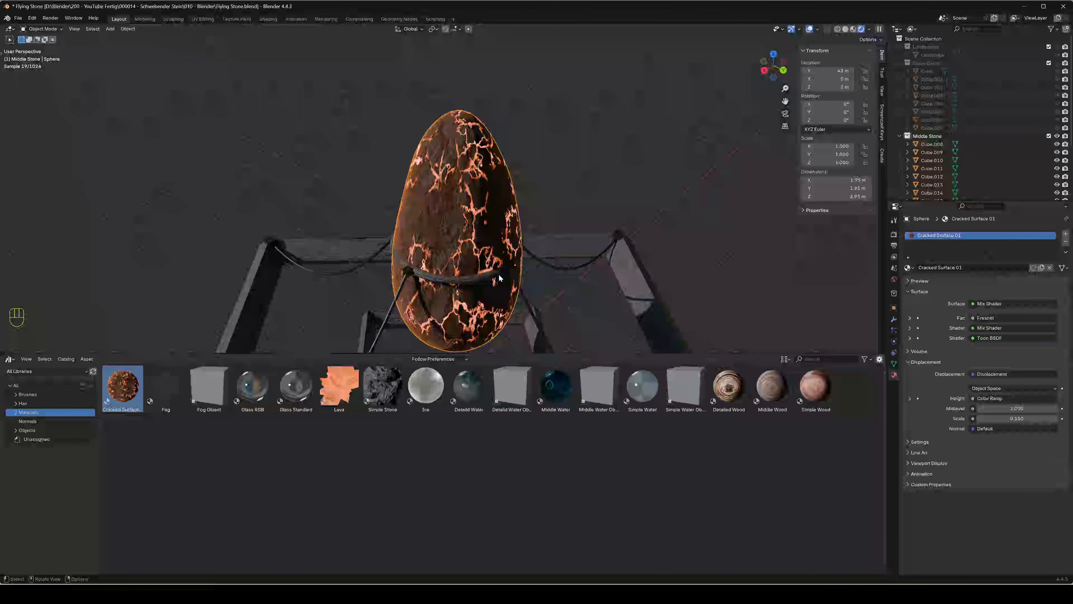
middle_drag(499, 277, 418, 252)
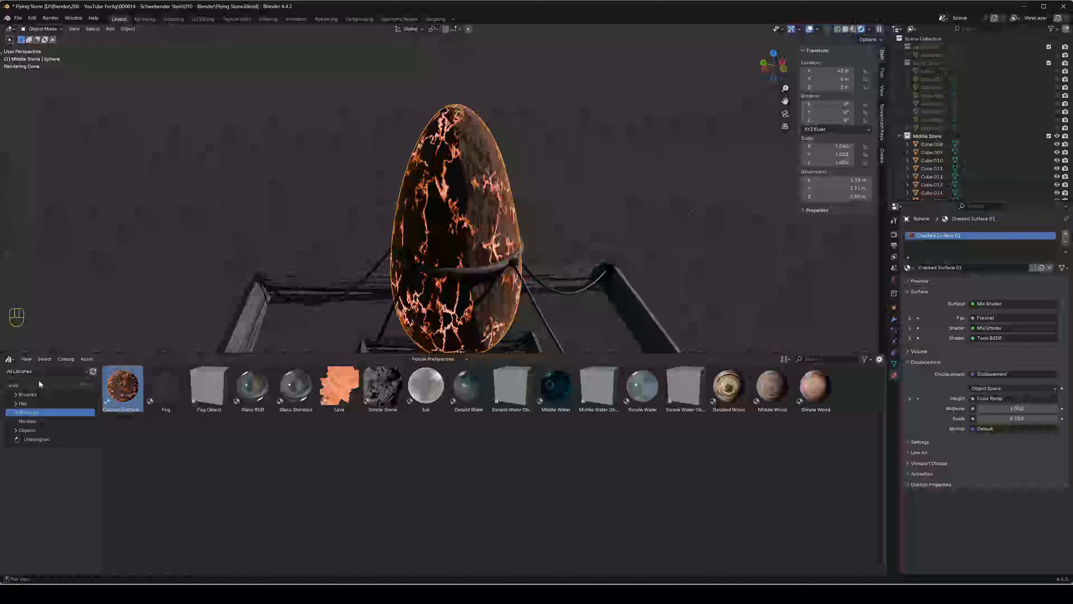
Replace the asset browser with the shader editor and mute the final Mix Shader in the Atmosphere part of Cracked Surface 01
click(9, 360)
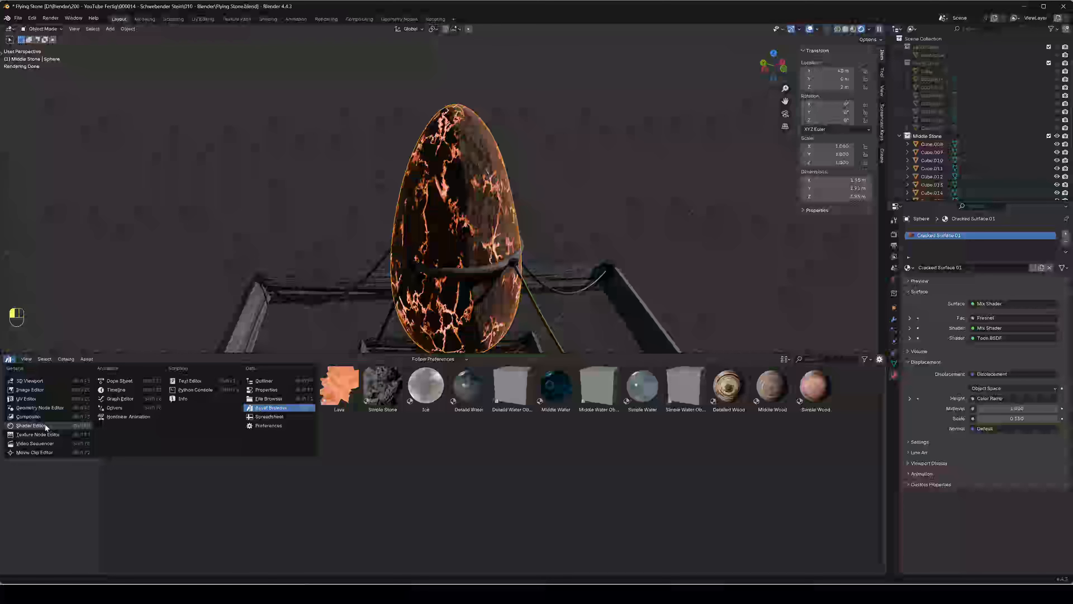
click(30, 426)
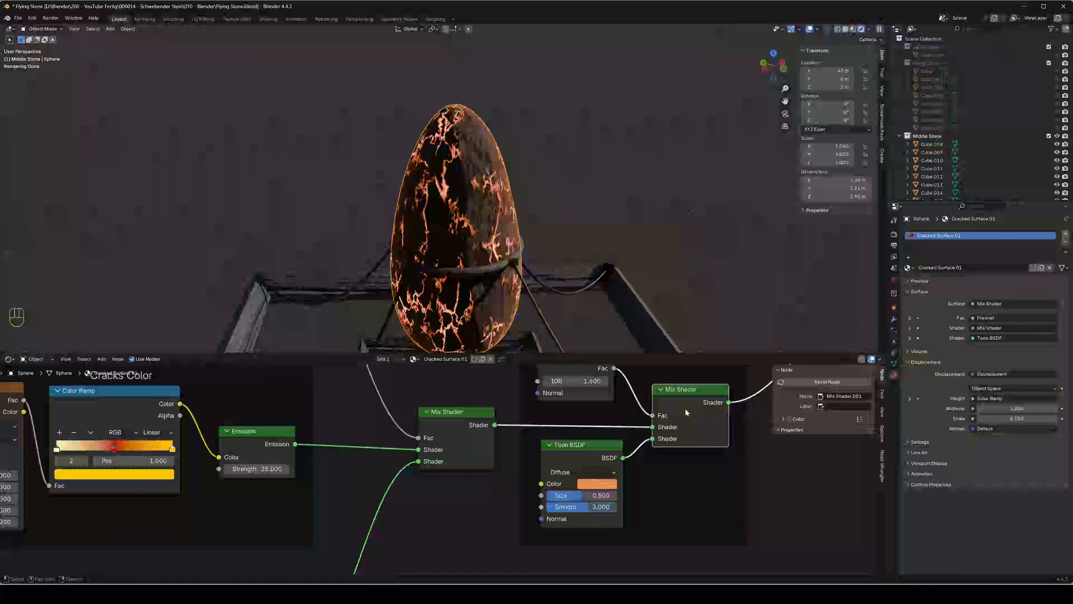
key(m)
middle_drag(690, 395, 650, 566)
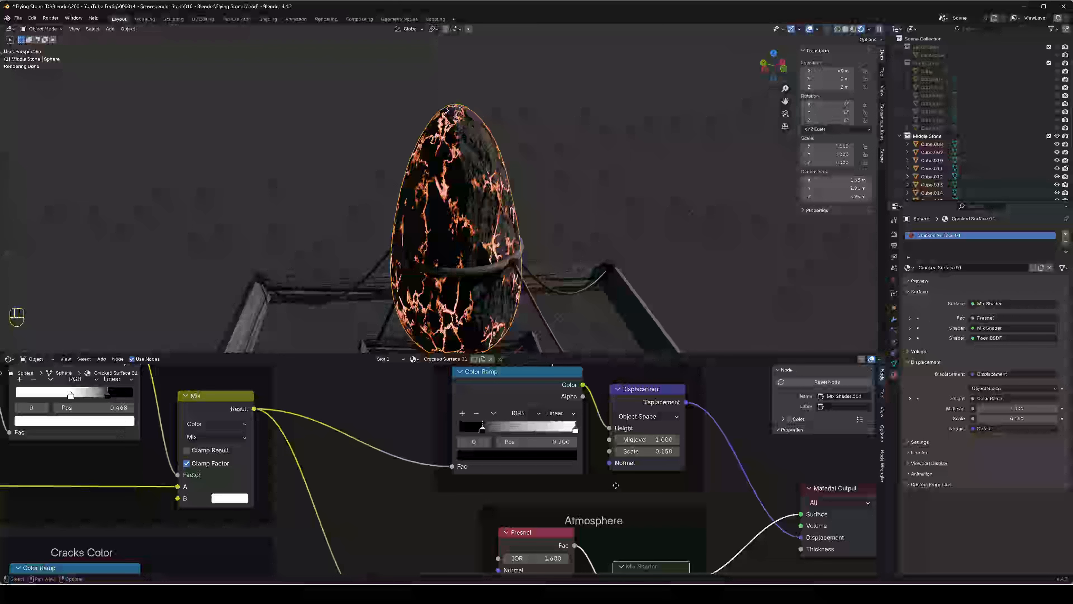
Set the first color stop of the Cracks Color ramp to hex E1FF05FF
middle_drag(354, 525, 612, 373)
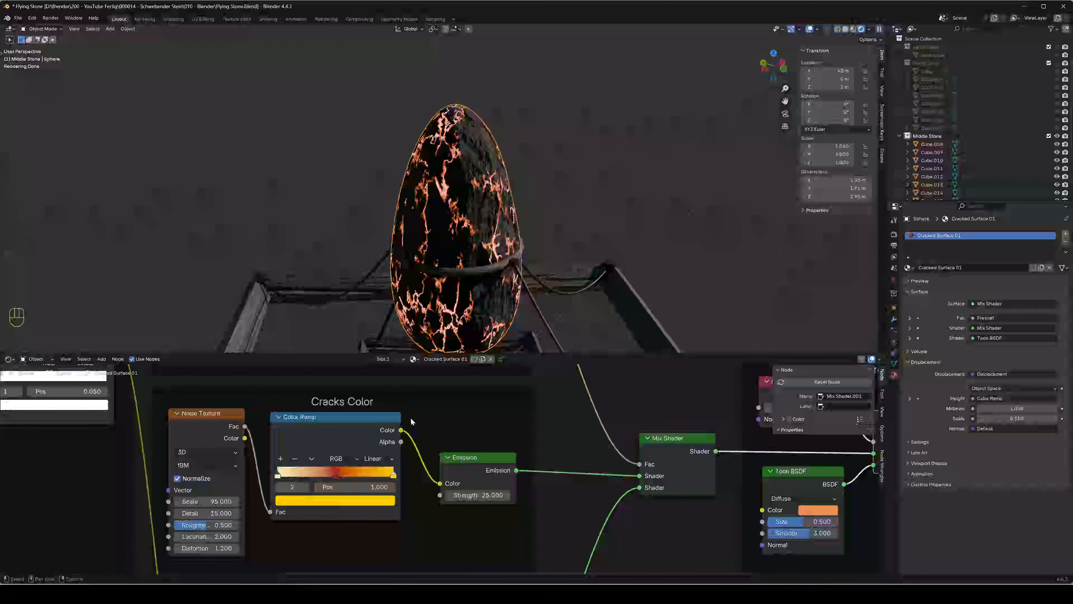
click(278, 479)
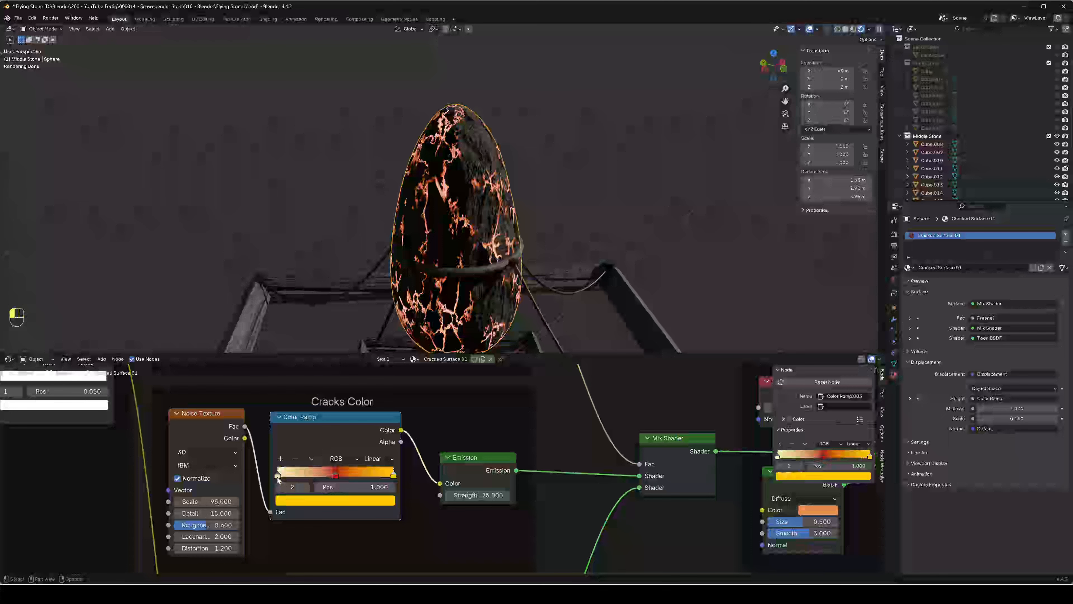
click(278, 478)
click(296, 501)
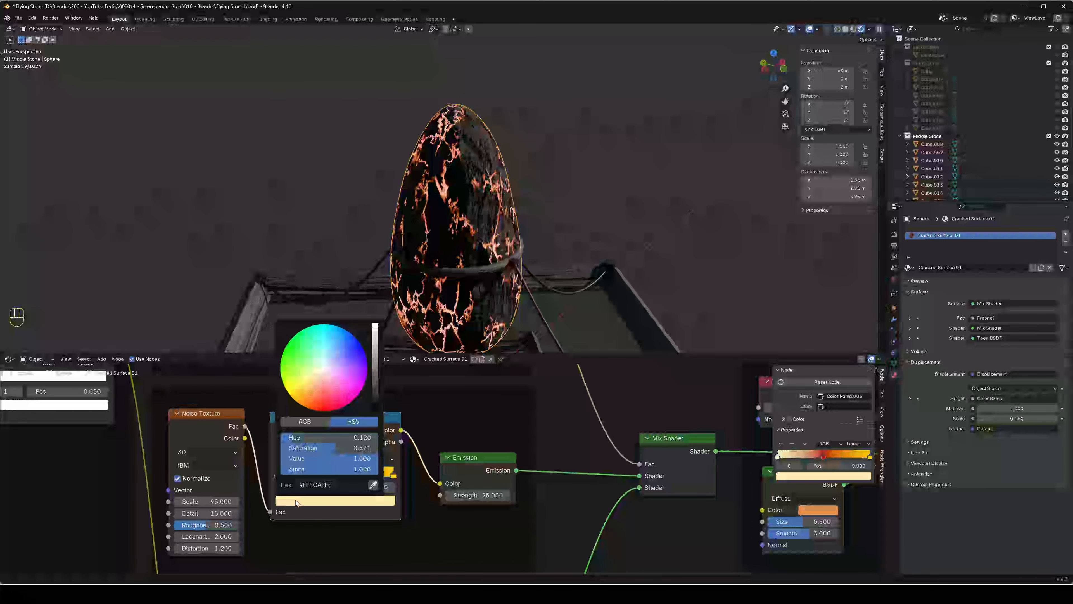
click(327, 482)
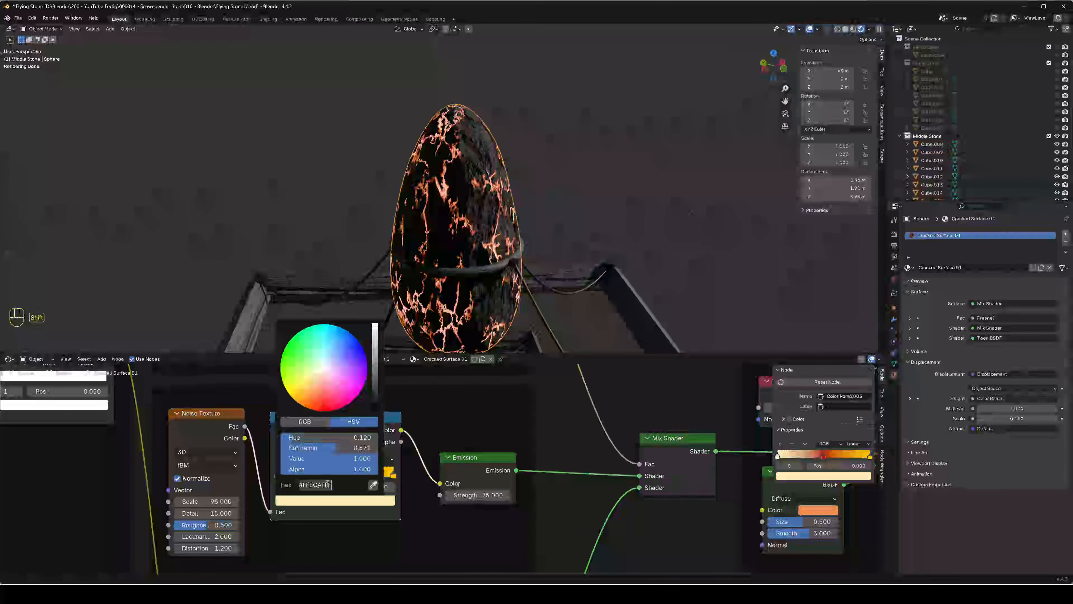
text(E1)
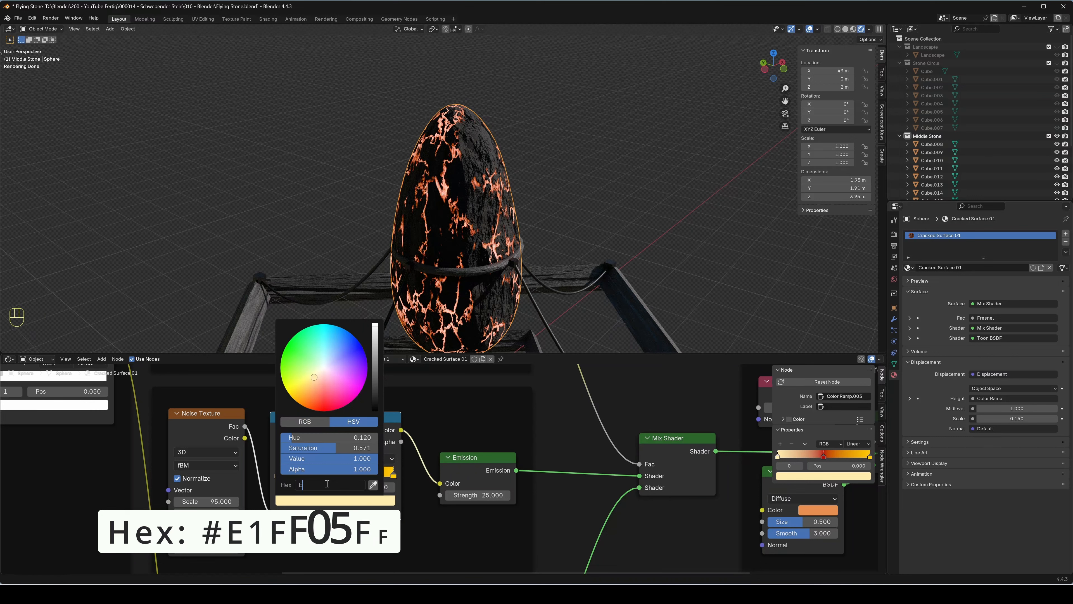
text(F)
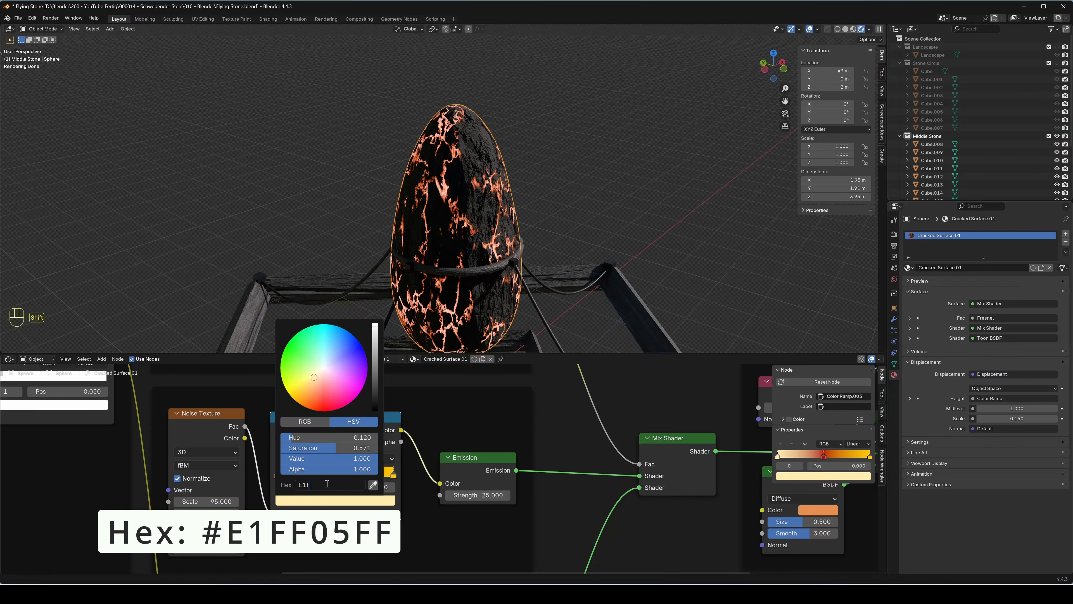
text(F05FF)
key(Return)
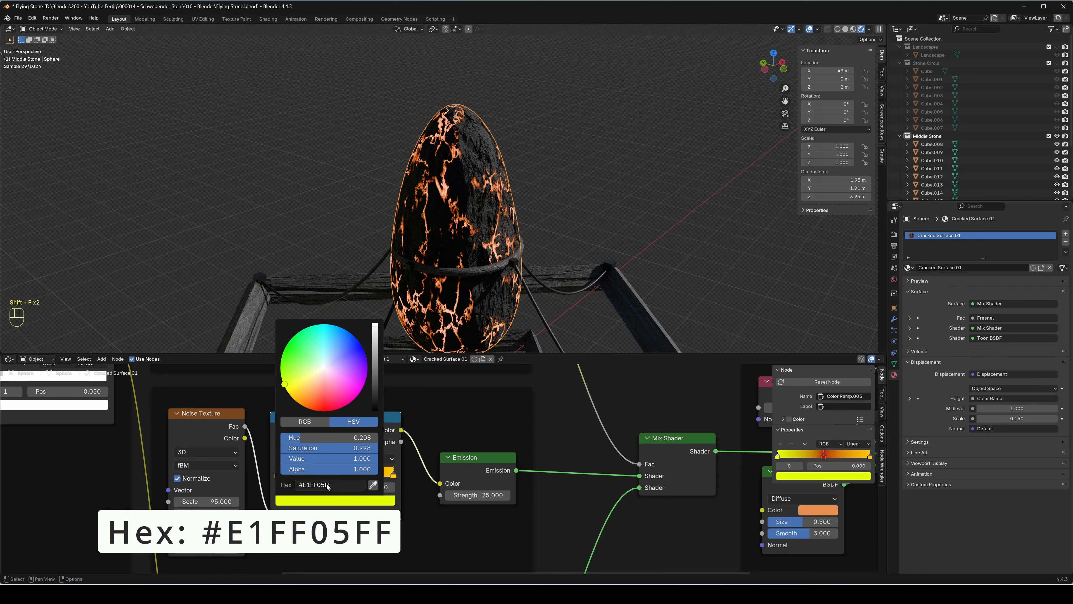
Set the middle color stop of the Cracks Color ramp to hex 08BC09FF
click(335, 474)
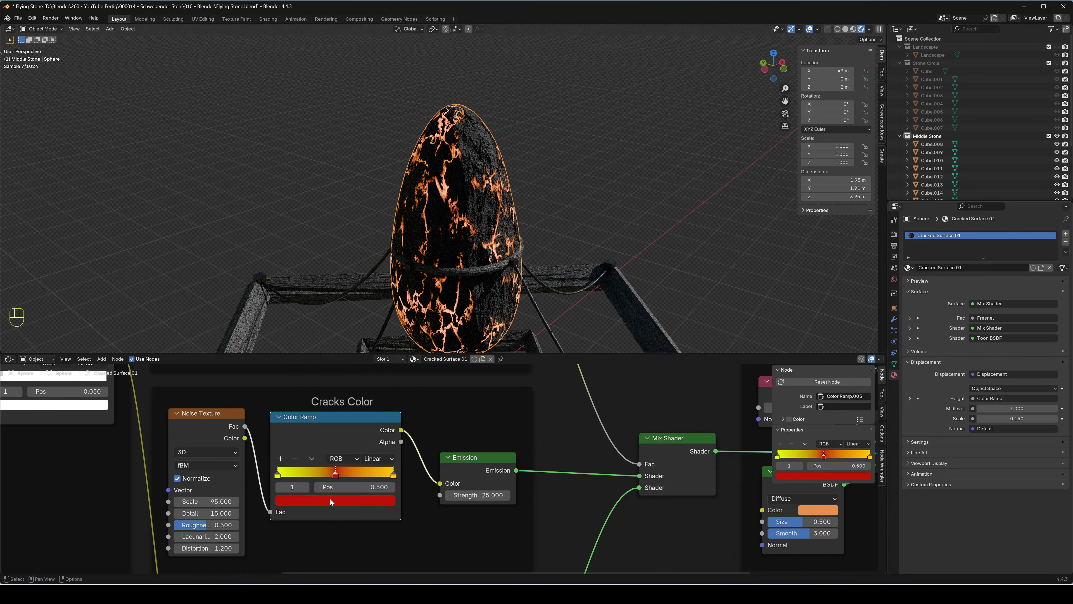
click(329, 501)
click(329, 484)
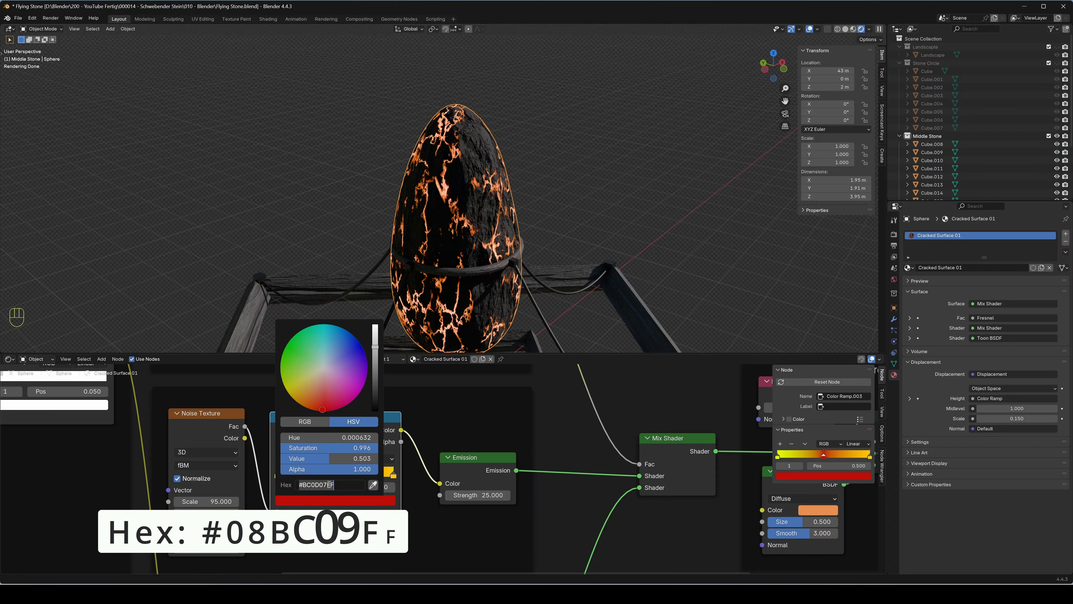
text(08)
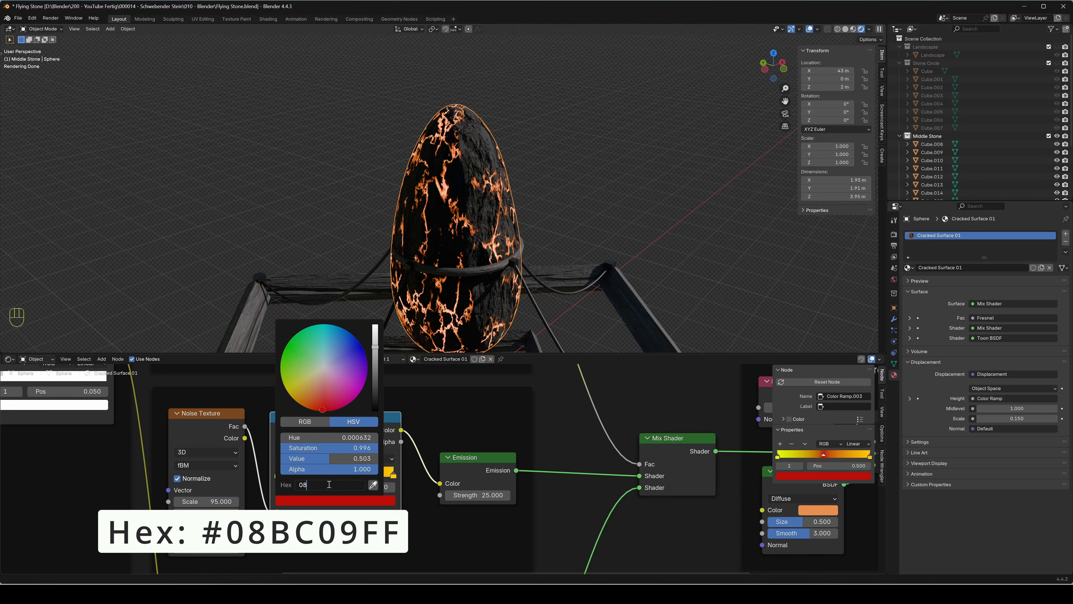
key(shift)
text(BC09FF)
key(Return)
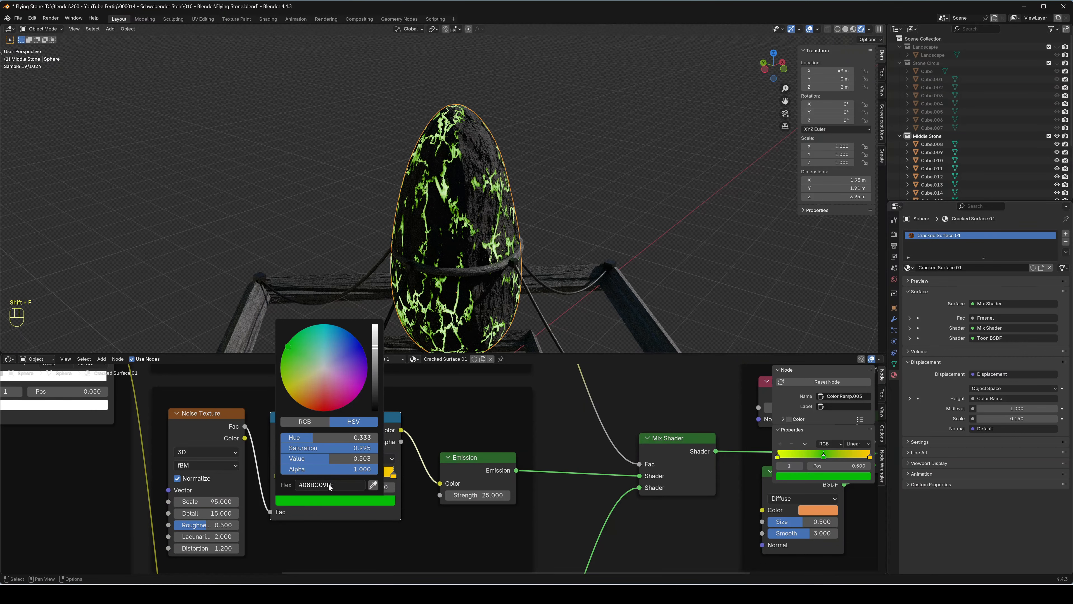
Set the last color stop of the Cracks Color ramp to hex 0EE58EFF
click(393, 476)
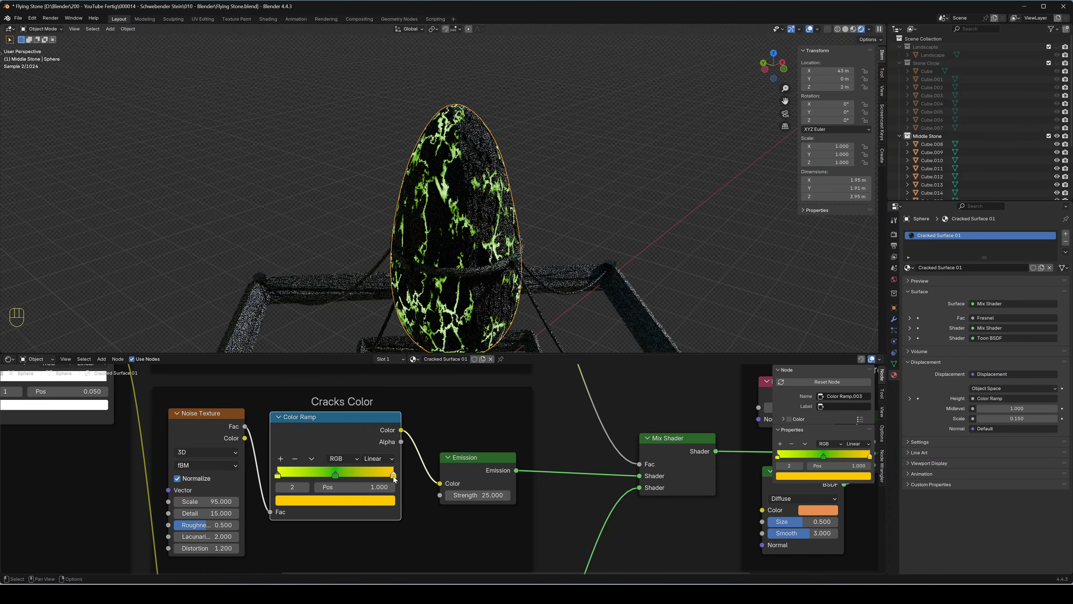
click(377, 501)
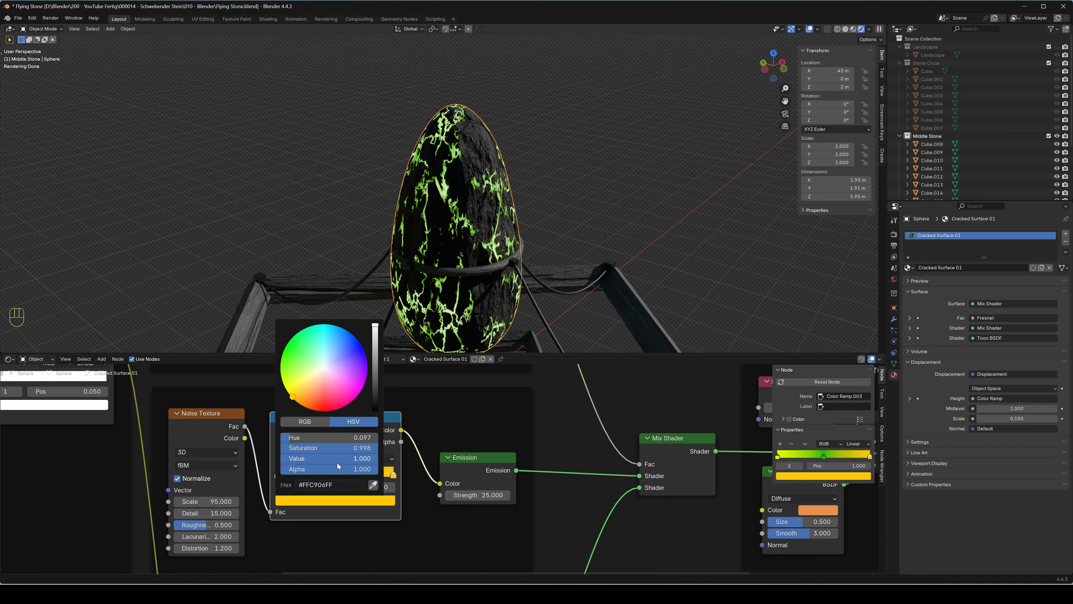
click(338, 485)
text(0)
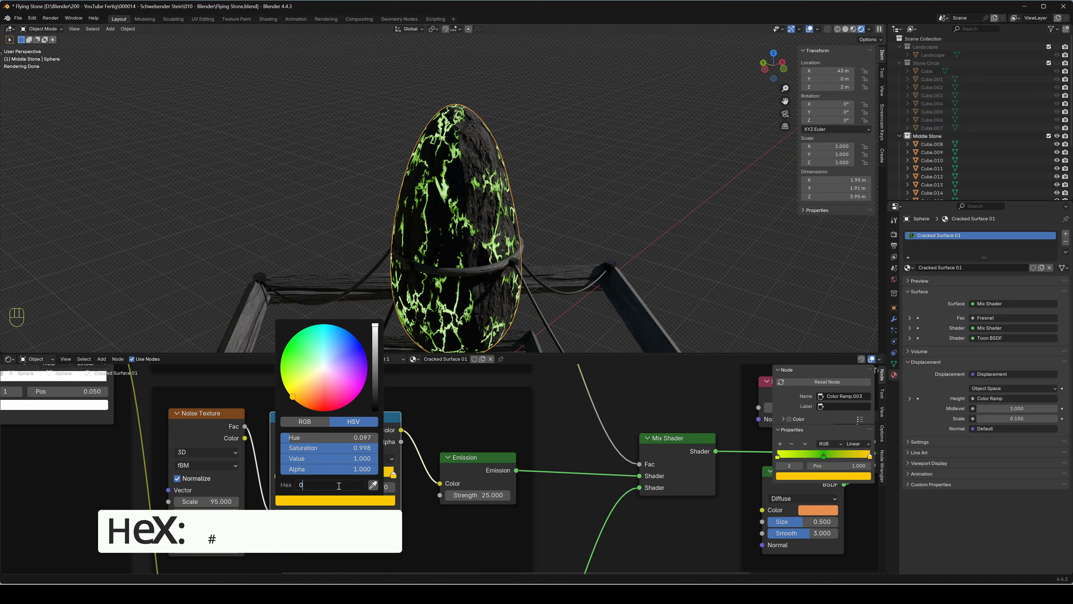
text(EE)
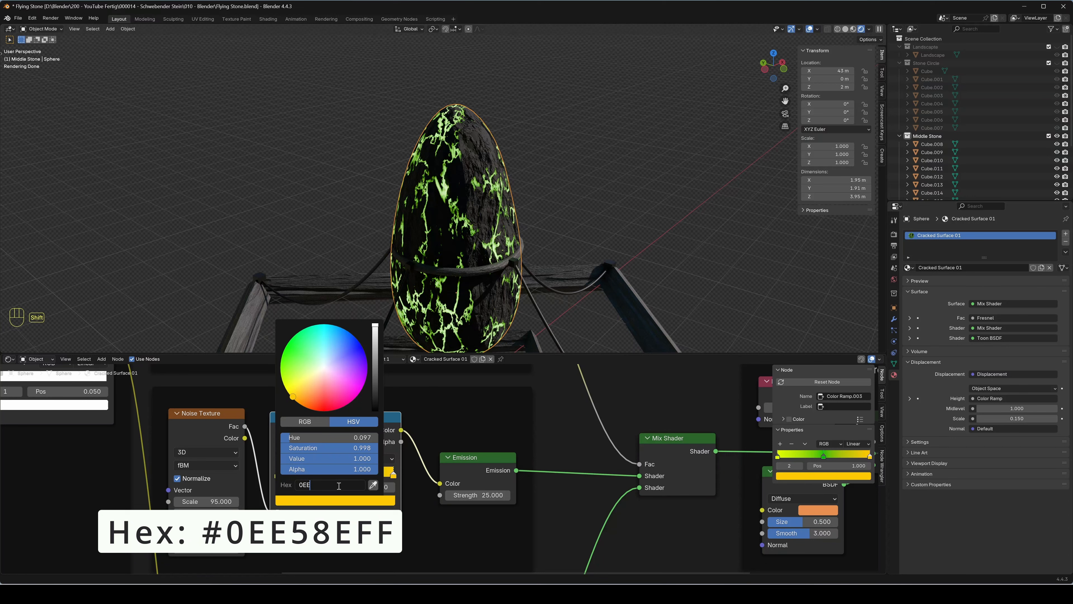
text(58EFF)
key(Return)
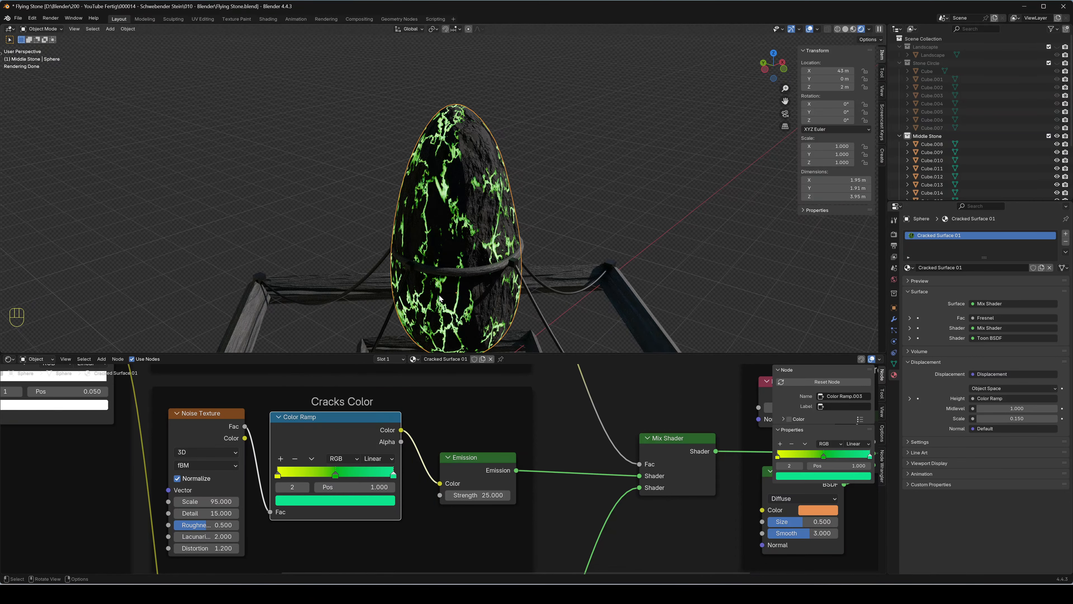
Examine the recolored cracks on the stone from several sides and distances, along with the material's complete node setup
middle_drag(439, 298, 571, 274)
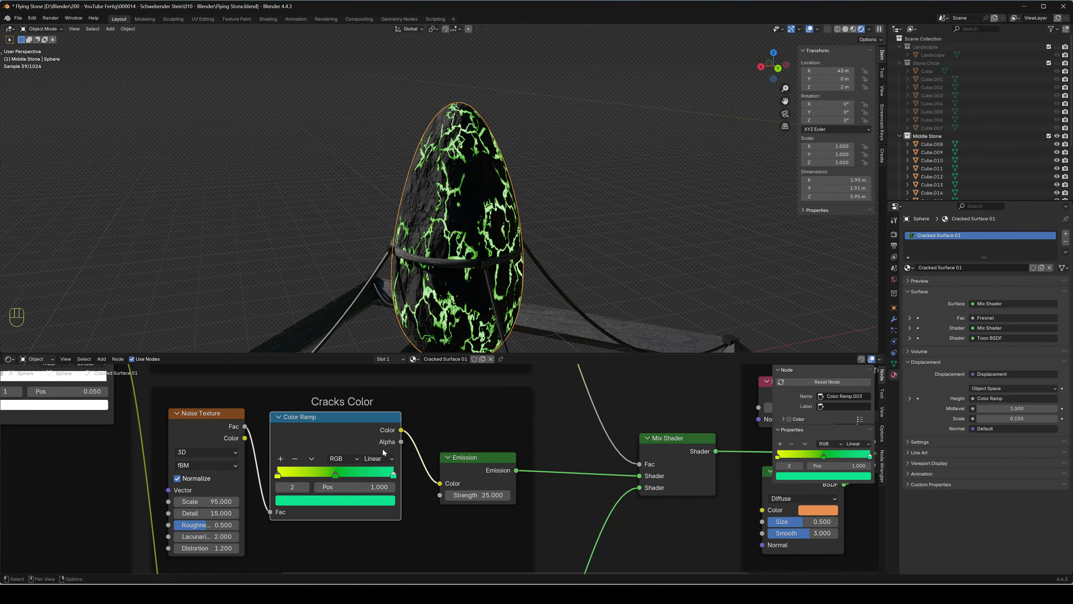
mouse_move(451, 315)
middle_down()
mouse_move(498, 306)
mouse_move(457, 311)
middle_up()
drag(472, 495, 505, 496)
drag(478, 495, 430, 495)
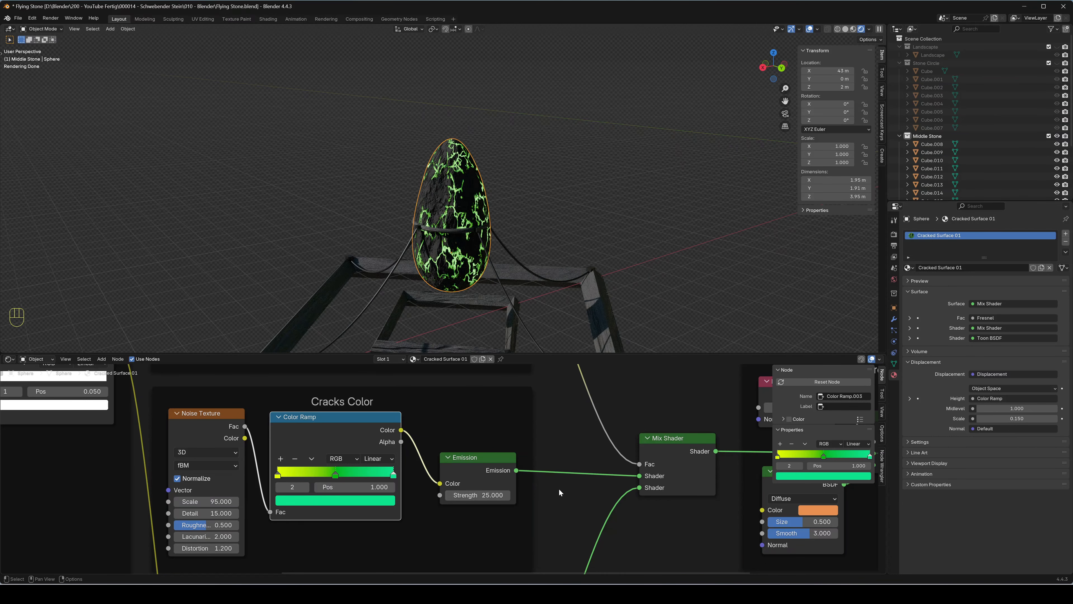
scroll(553, 484, down, 4)
shift+middle_drag(543, 462, 574, 473)
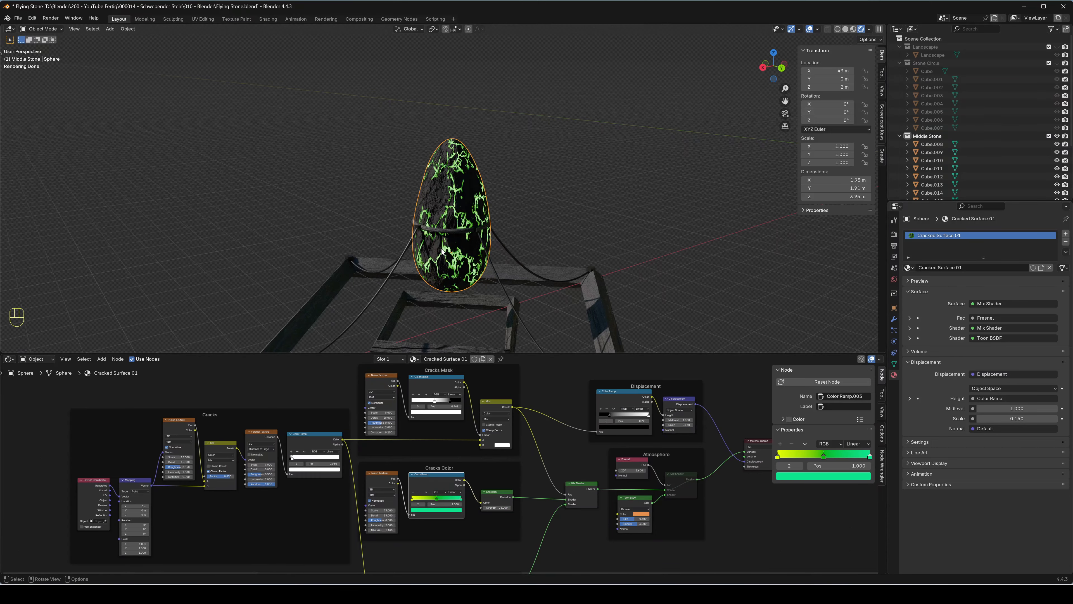
scroll(440, 250, up, 6)
middle_drag(440, 249, 378, 340)
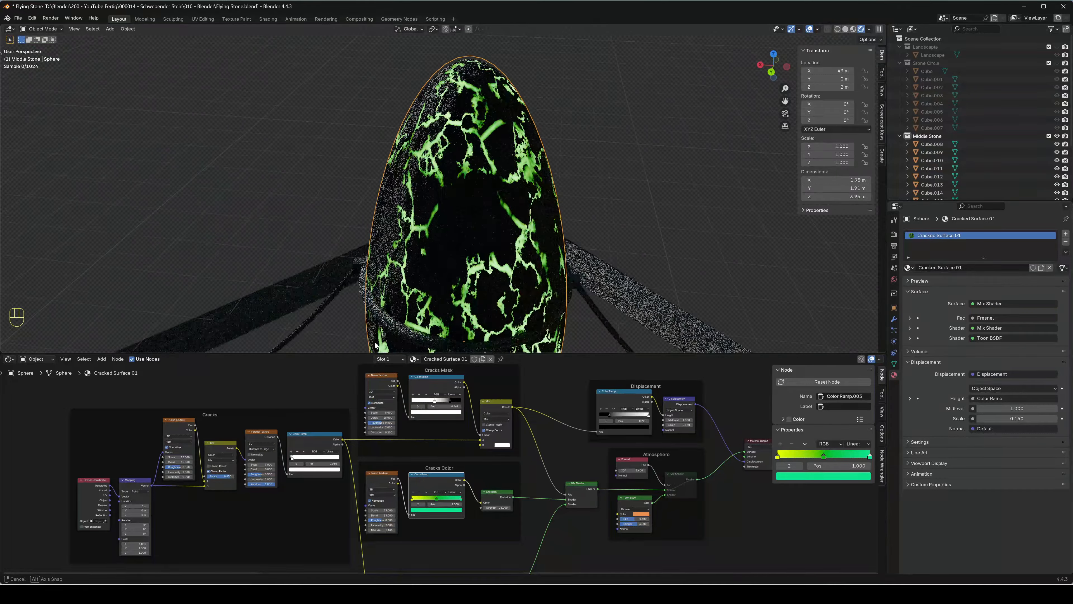
scroll(377, 340, down, 3)
middle_drag(486, 275, 288, 266)
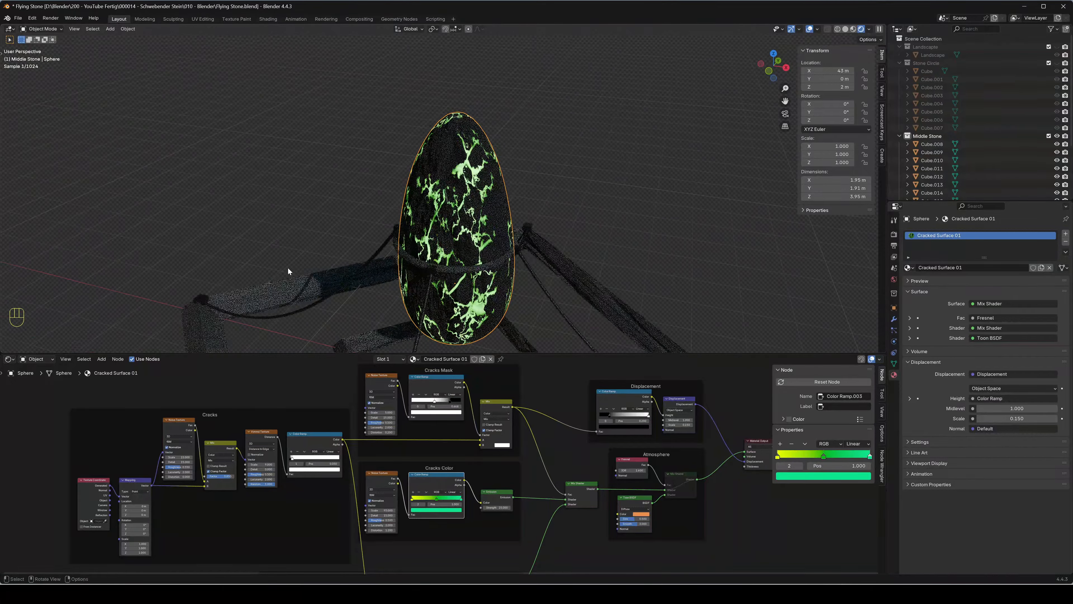
mouse_move(460, 279)
middle_down()
mouse_move(476, 296)
mouse_move(453, 282)
mouse_move(471, 279)
middle_up()
scroll(475, 296, down, 4)
scroll(449, 254, up, 6)
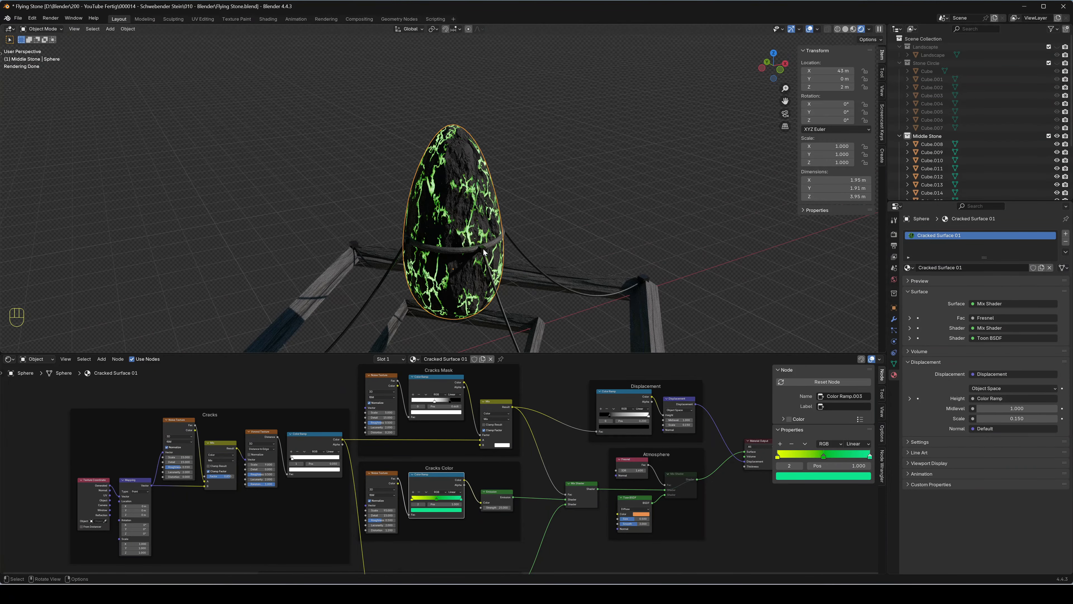
scroll(455, 297, down, 2)
middle_drag(441, 278, 471, 270)
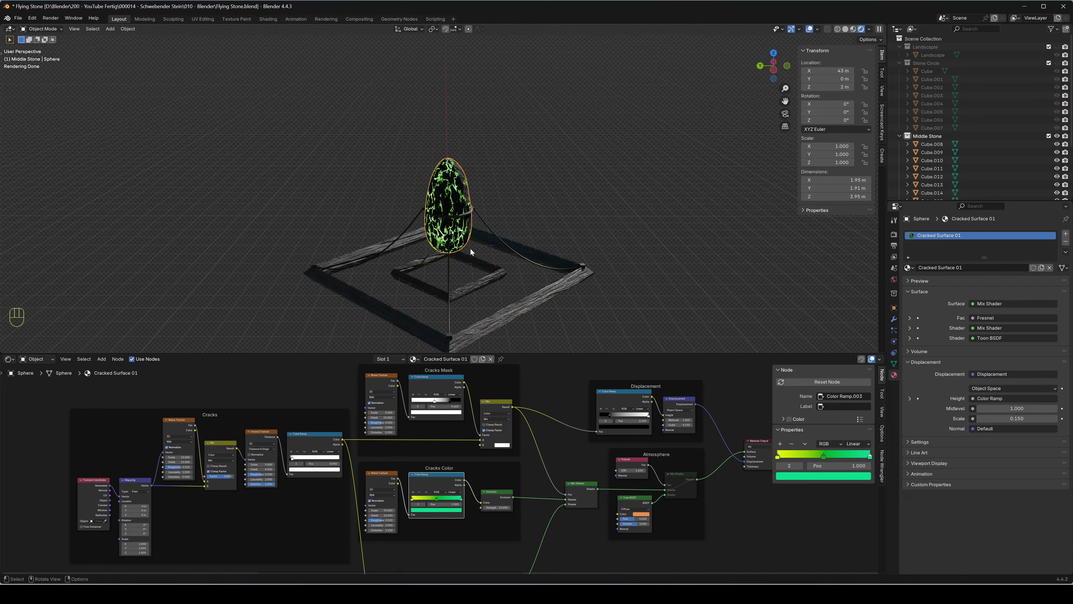
scroll(470, 248, up, 1)
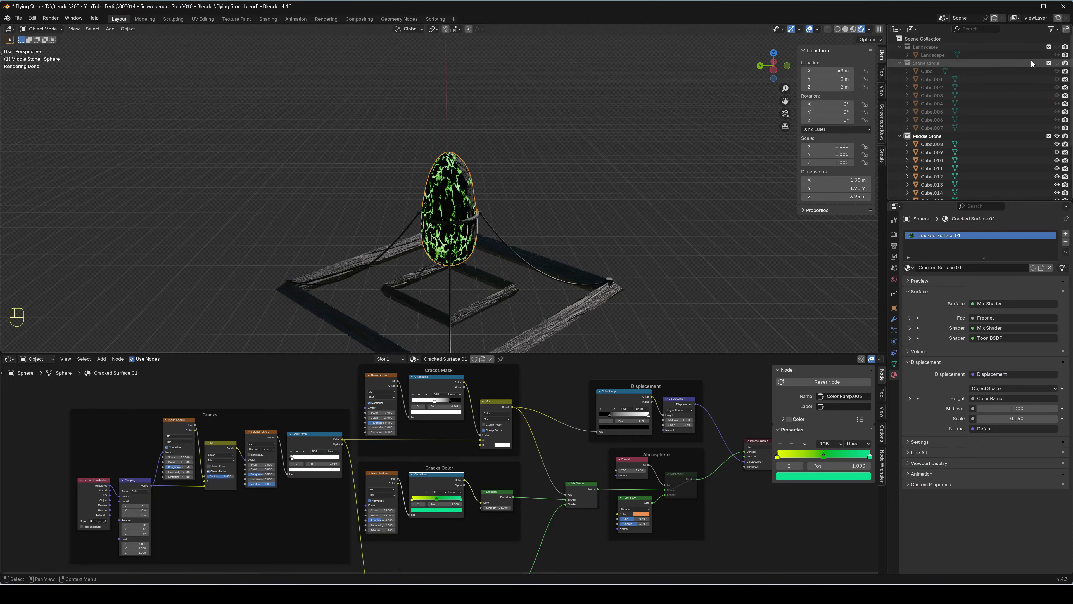
Unhide the Stone Circle and Landscape collections and select the landscape
click(1057, 63)
click(1056, 54)
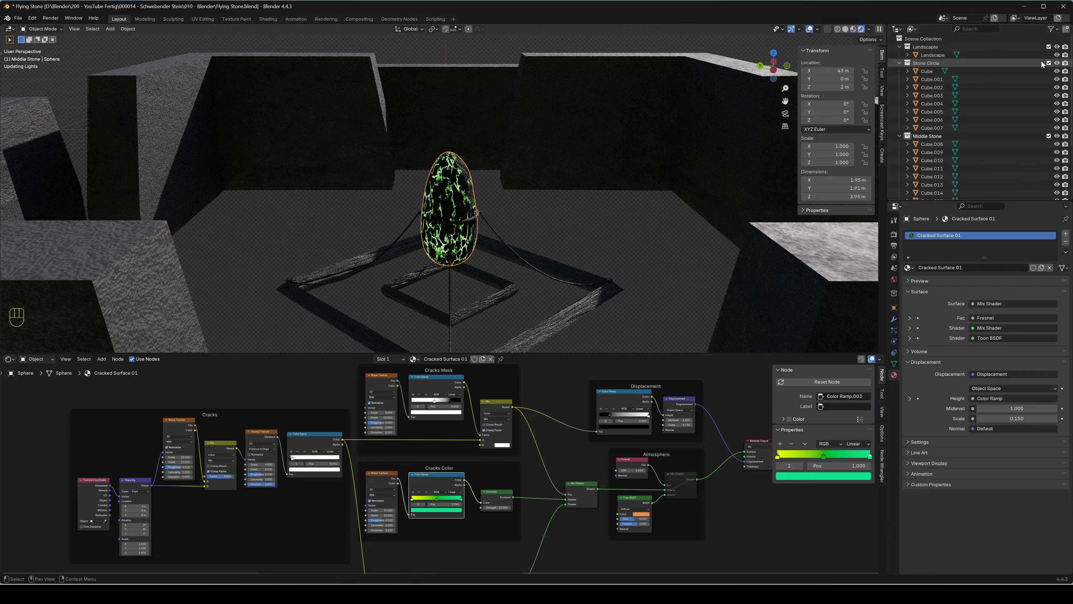
scroll(627, 248, down, 8)
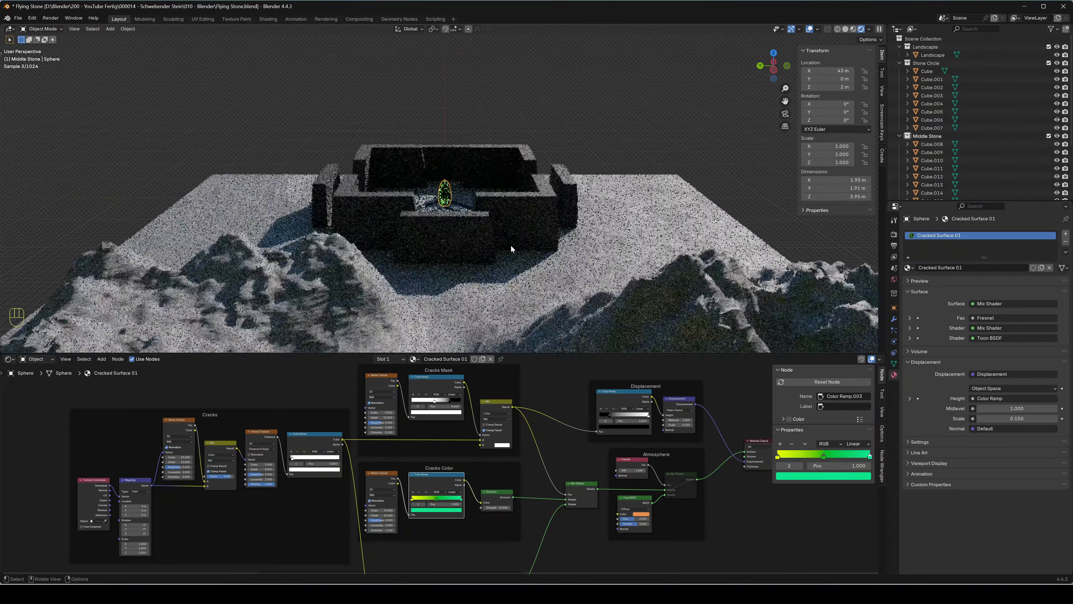
middle_drag(511, 248, 436, 291)
click(436, 291)
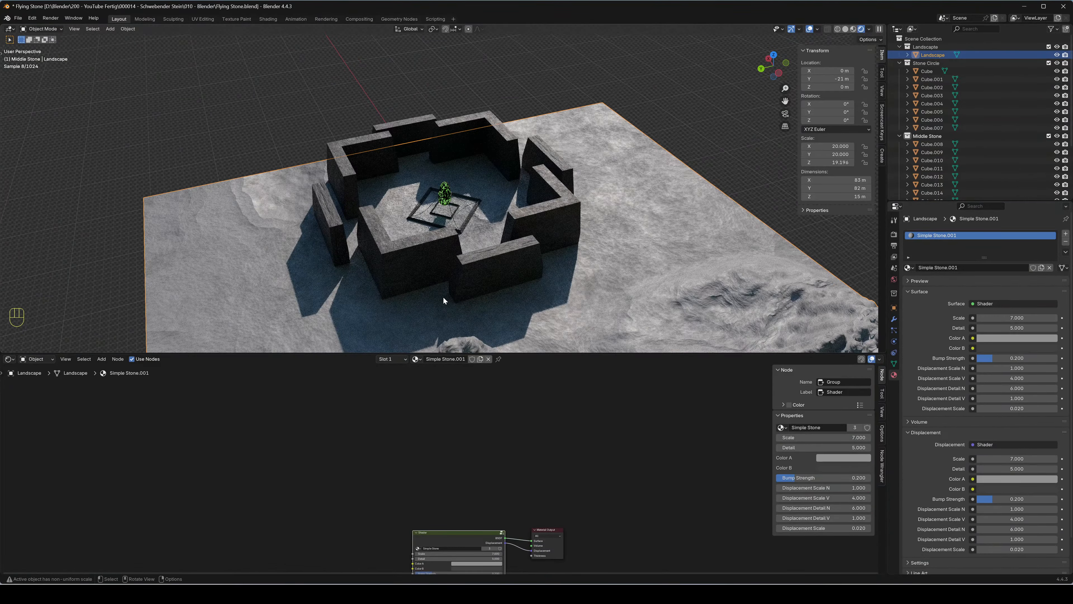
Enlarge the 3D viewport by shrinking the shader editor, and frame the landscape with the stone circle
middle_drag(403, 329, 438, 315)
scroll(429, 317, down, 3)
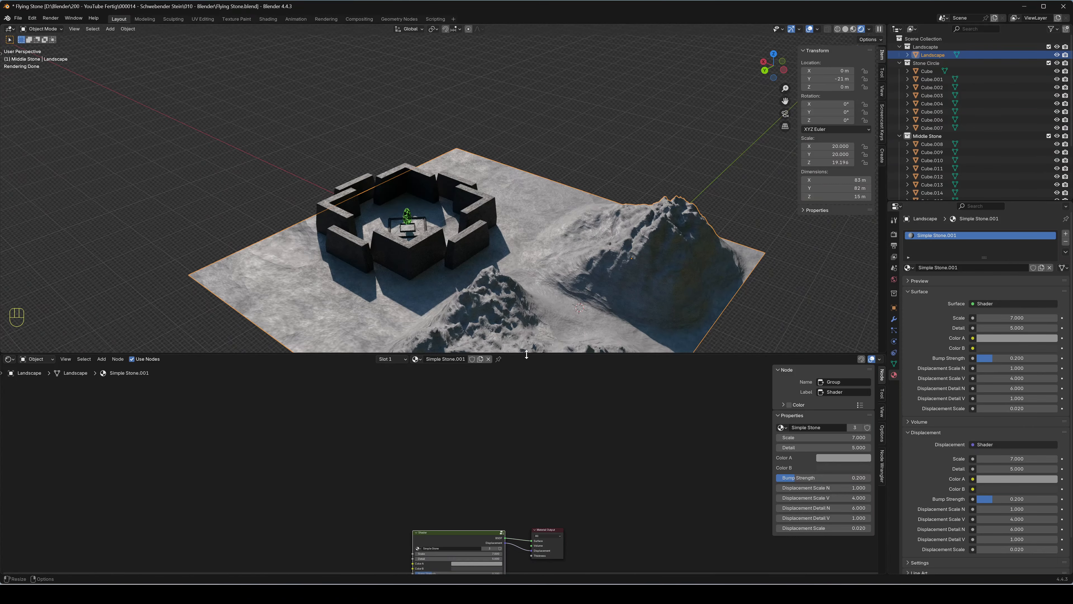
drag(526, 354, 523, 471)
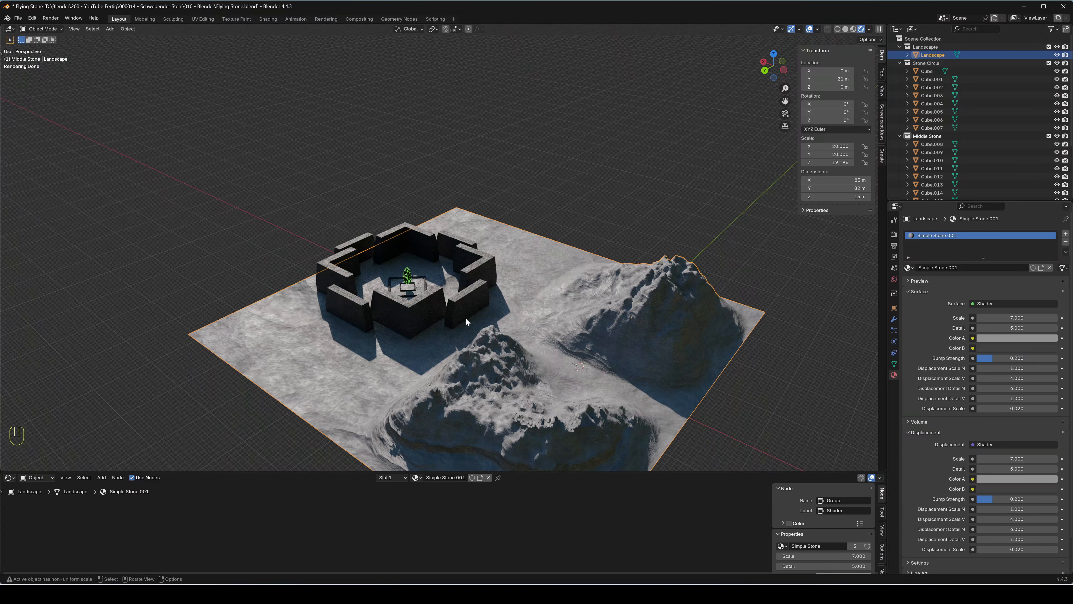
shift+middle_drag(450, 339, 493, 312)
scroll(488, 317, up, 1)
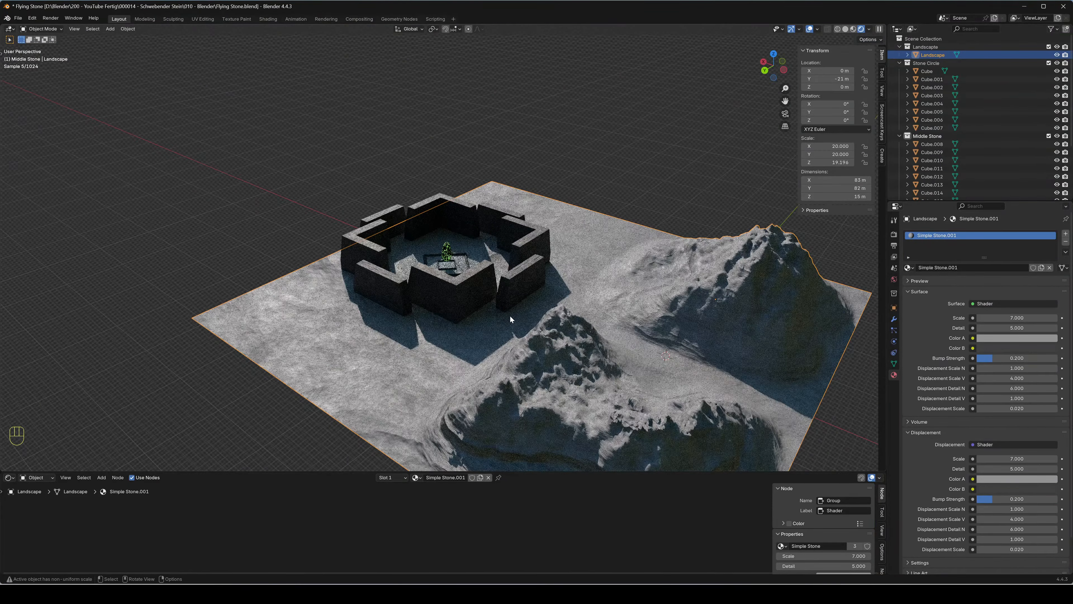